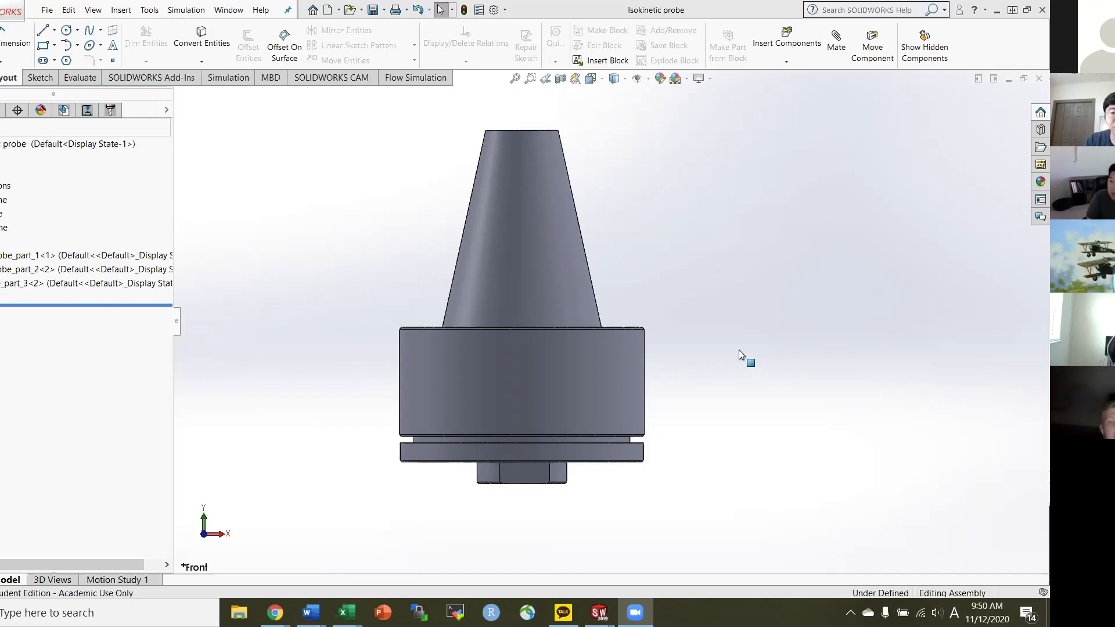
Inspect the isokinetic probe assembly from above and the side, and return it to the Front view.
{"action": "middle_click_drag", "start_coordinate": [724, 351], "coordinate": [765, 206]}
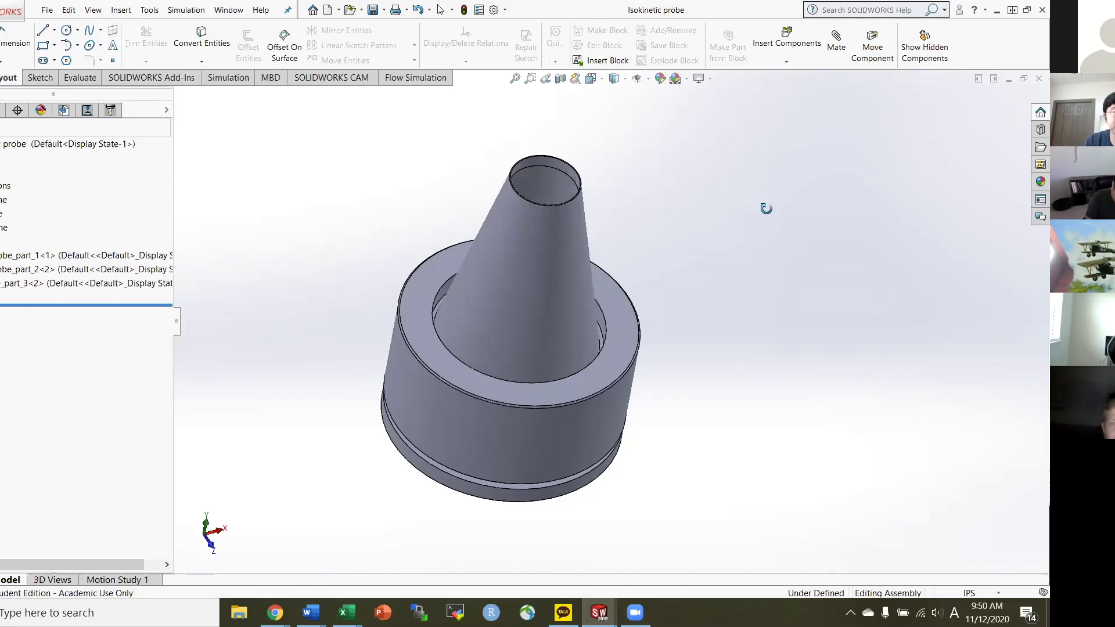
{"action": "middle_click_drag", "start_coordinate": [766, 209], "coordinate": [765, 93]}
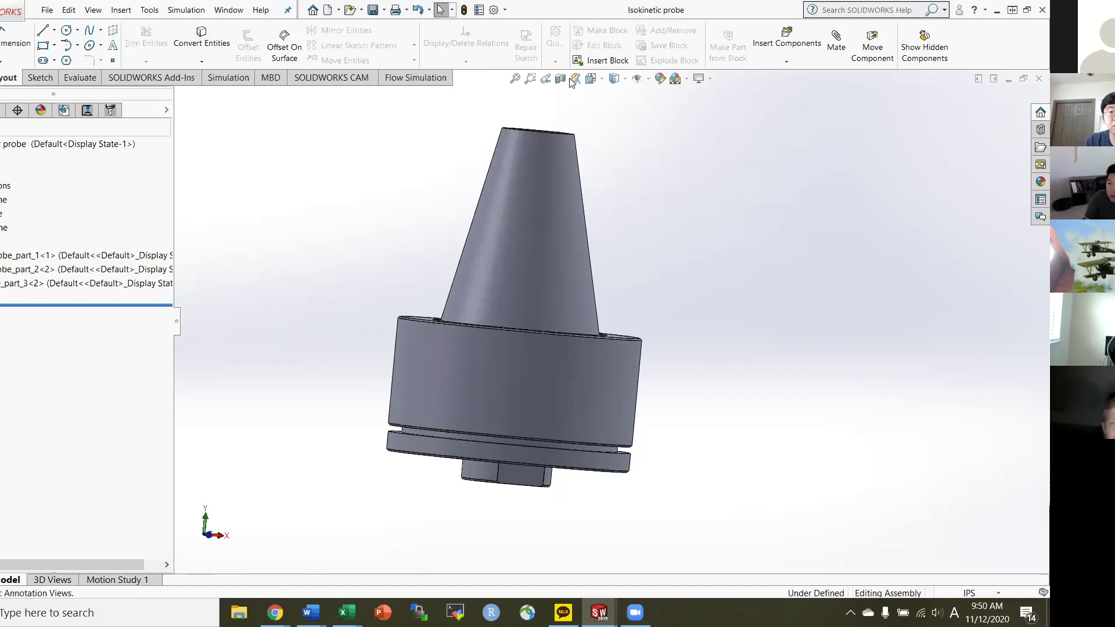
{"action": "left_click", "coordinate": [590, 83]}
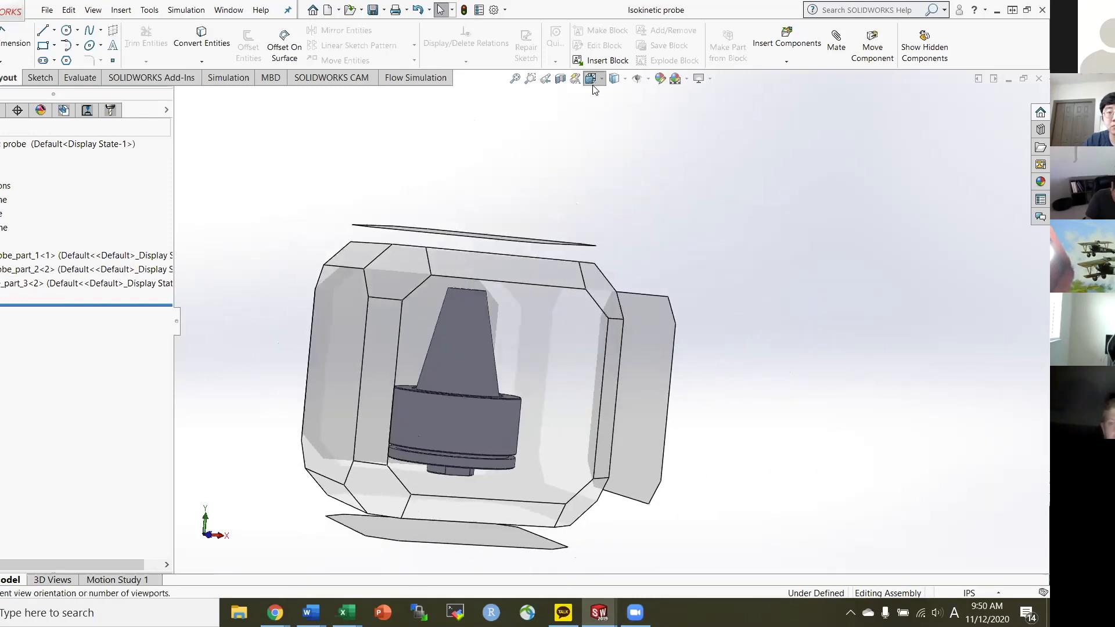
{"action": "left_click", "coordinate": [610, 132]}
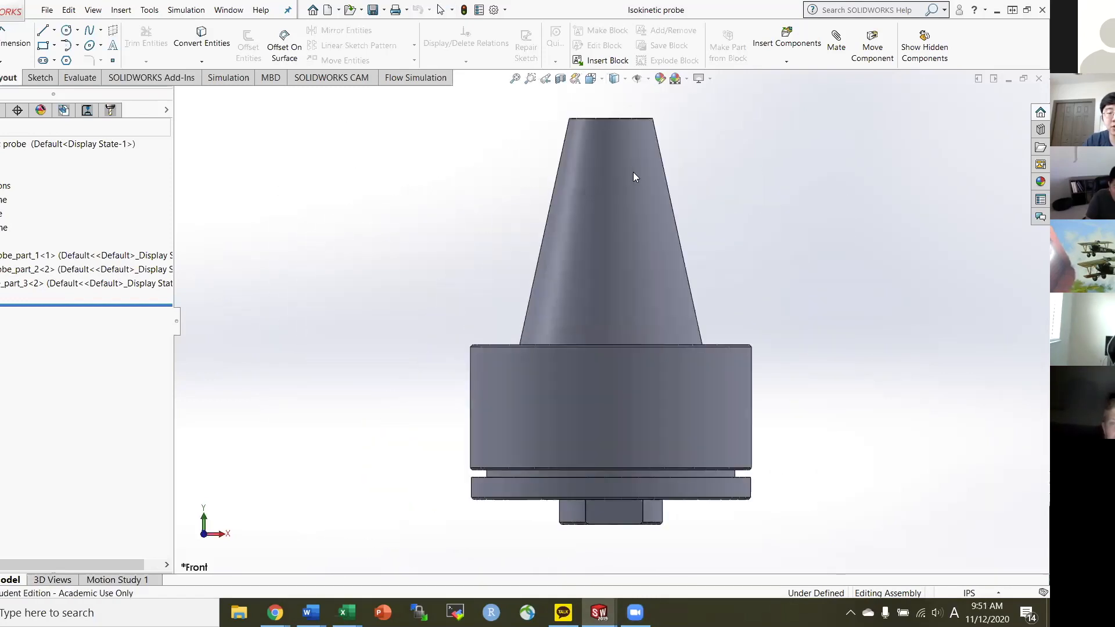
Pull the conical nozzle straight up out of the cylindrical body to separate the two parts.
{"action": "scroll", "coordinate": [718, 294], "scroll_direction": "up", "scroll_amount": 4}
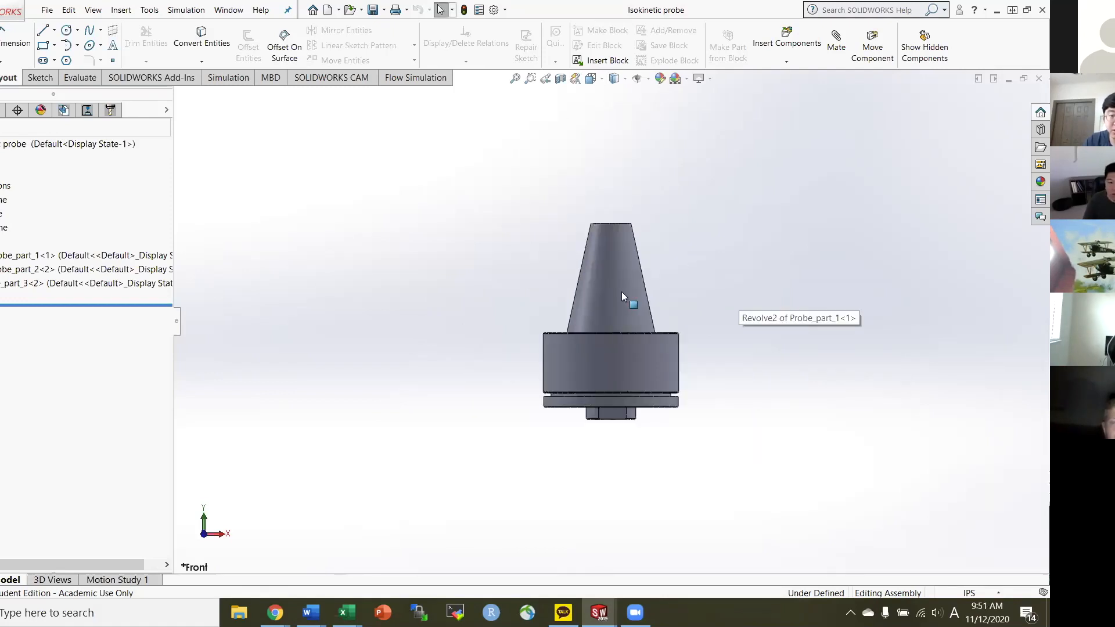
{"action": "left_click", "coordinate": [640, 357]}
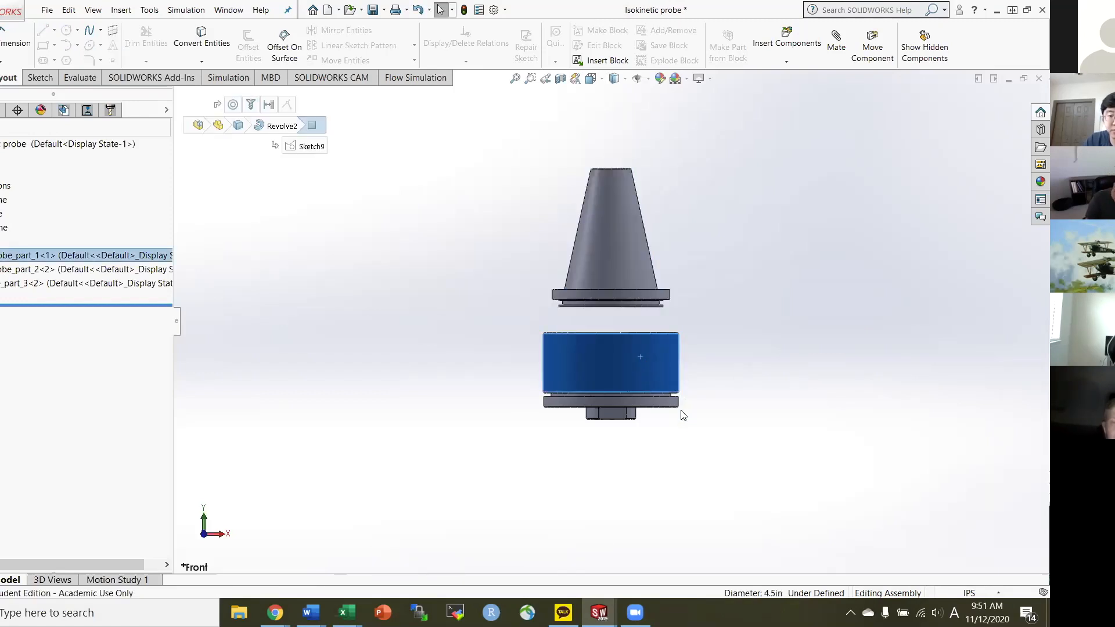
{"action": "left_click", "coordinate": [682, 414]}
Inspect the threads inside the lower body in Wireframe display and restore Shaded With Edges.
{"action": "scroll", "coordinate": [625, 401], "scroll_direction": "down", "scroll_amount": 3}
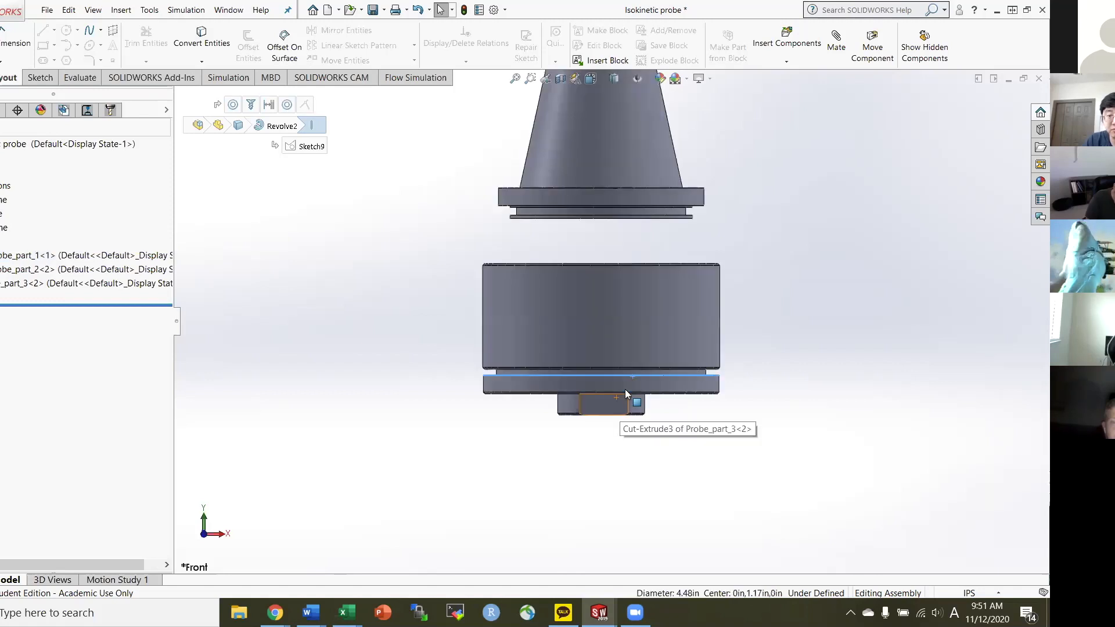
{"action": "scroll", "coordinate": [625, 389], "scroll_direction": "down", "scroll_amount": 1}
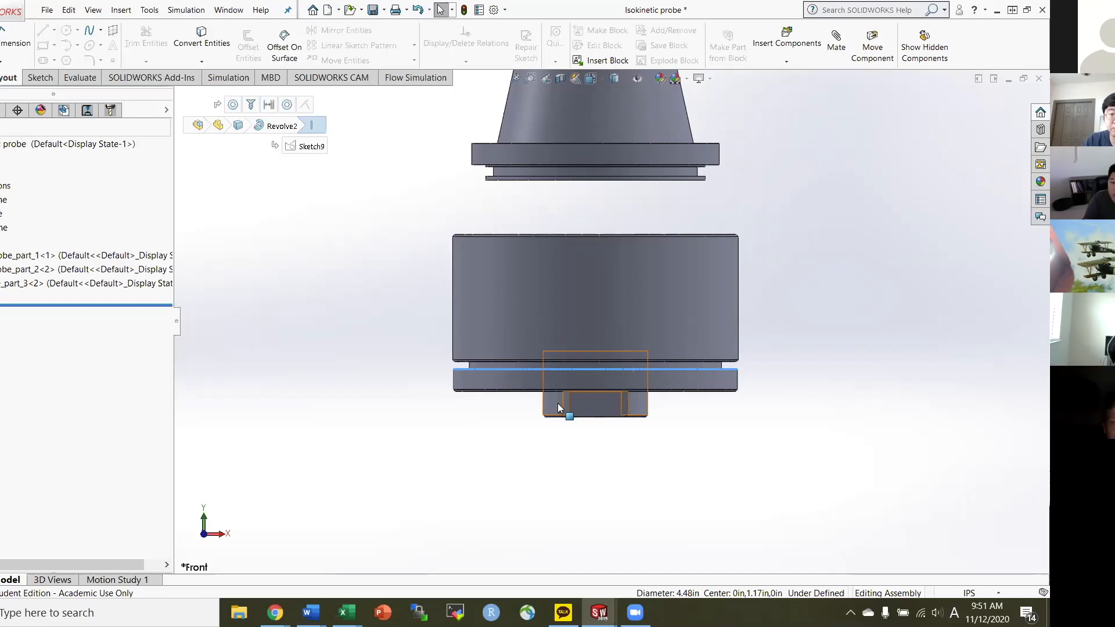
{"action": "left_click", "coordinate": [615, 79]}
{"action": "left_click", "coordinate": [615, 158]}
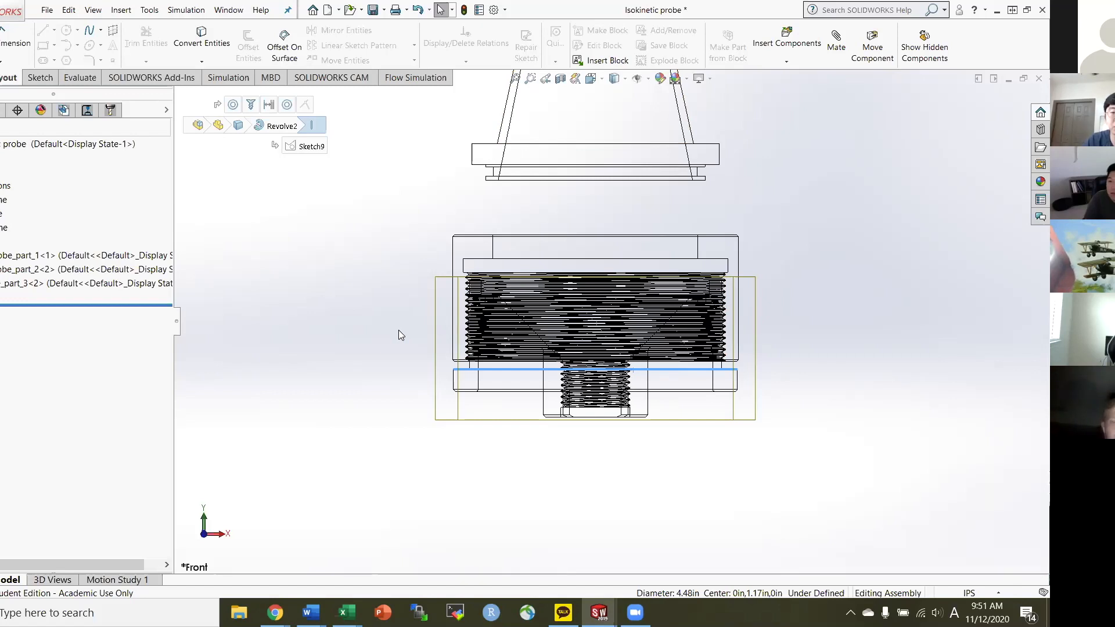
{"action": "left_click", "coordinate": [615, 79]}
{"action": "left_click", "coordinate": [615, 96]}
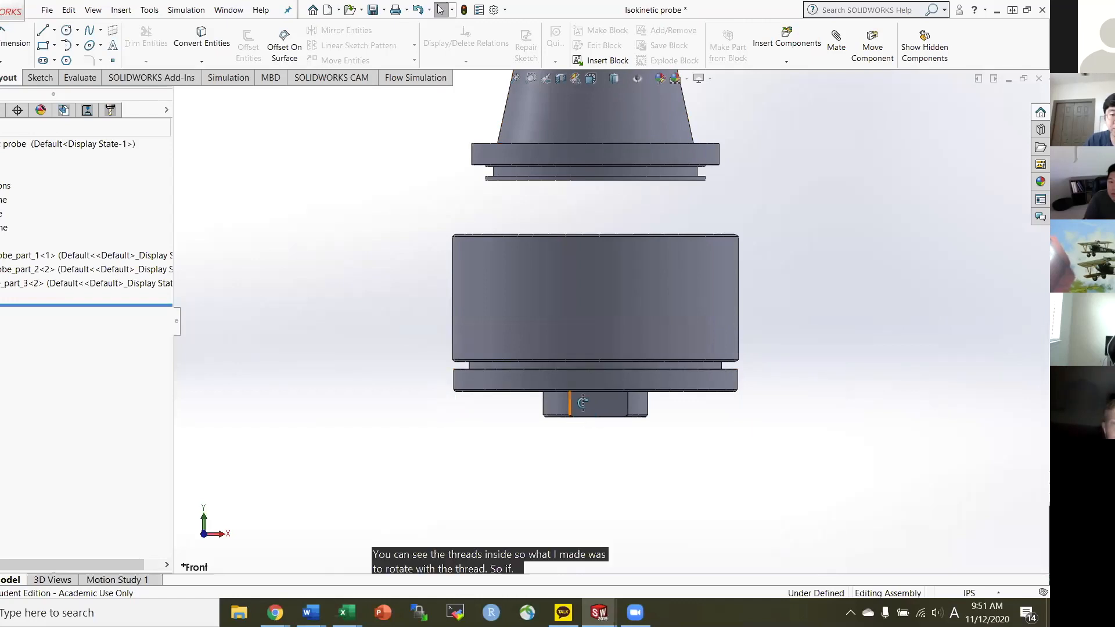
Unscrew the threaded base ring downward out of the cylindrical body so its external threads are exposed.
{"action": "middle_click", "coordinate": [570, 403]}
{"action": "middle_click", "coordinate": [570, 404]}
{"action": "middle_click_drag", "start_coordinate": [607, 379], "coordinate": [722, 550]}
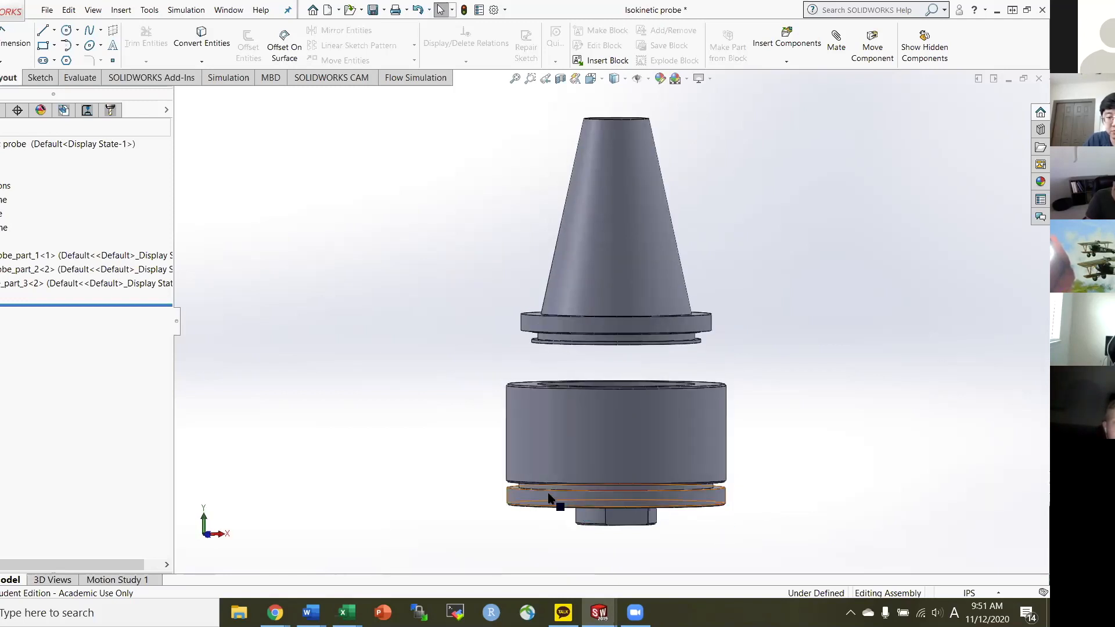
{"action": "left_click_drag", "start_coordinate": [549, 498], "coordinate": [559, 523]}
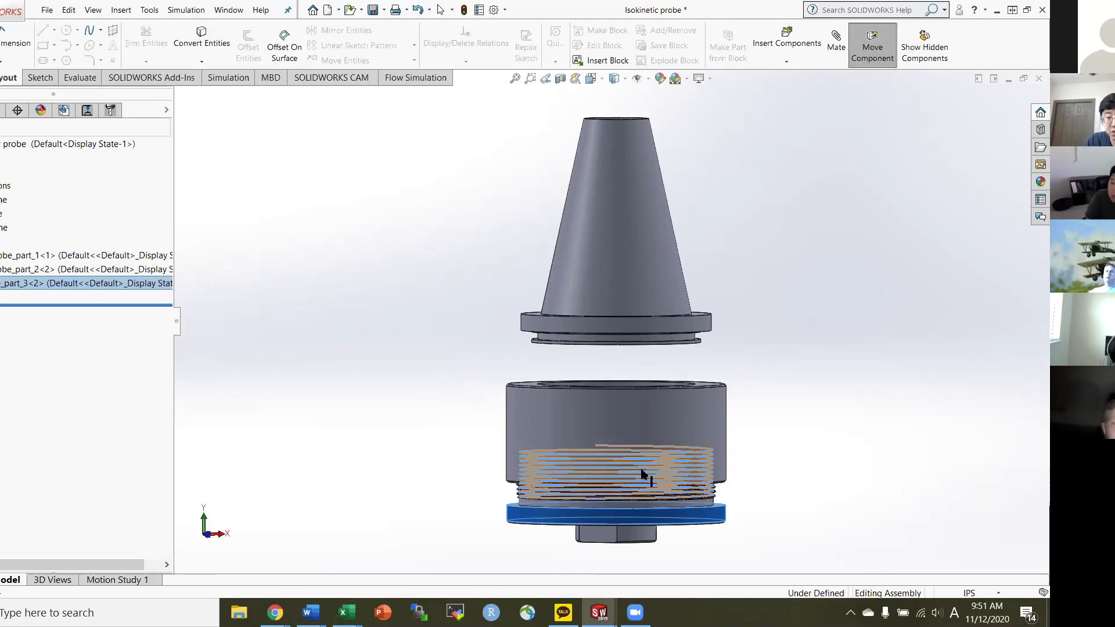
{"action": "scroll", "coordinate": [829, 522], "scroll_direction": "up", "scroll_amount": 2}
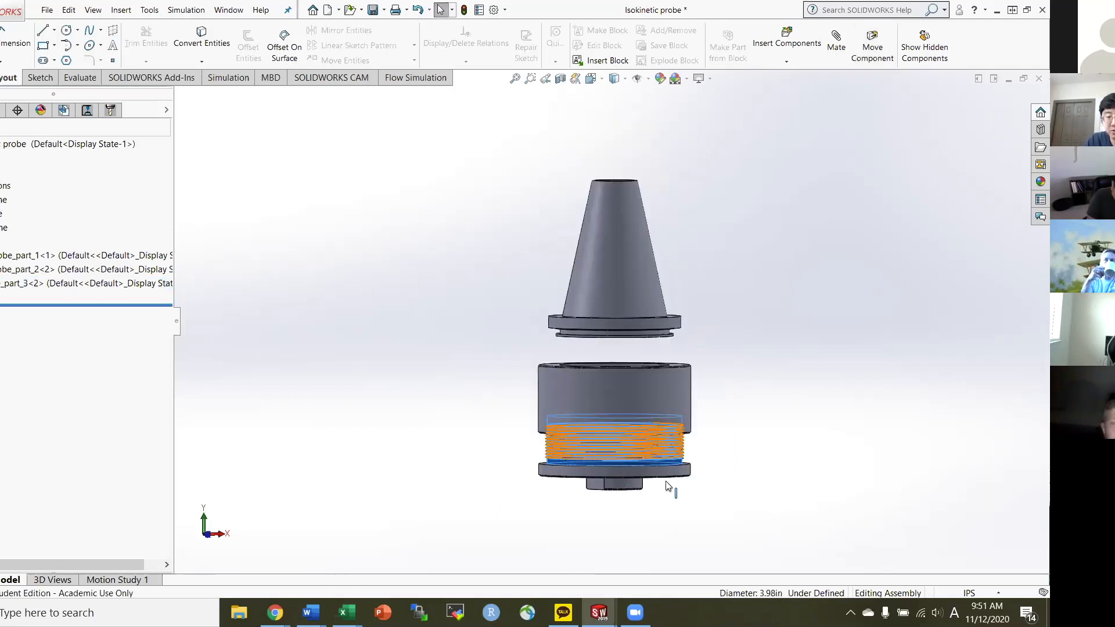
{"action": "left_click_drag", "start_coordinate": [571, 456], "coordinate": [649, 476]}
{"action": "left_click_drag", "start_coordinate": [731, 500], "coordinate": [751, 509]}
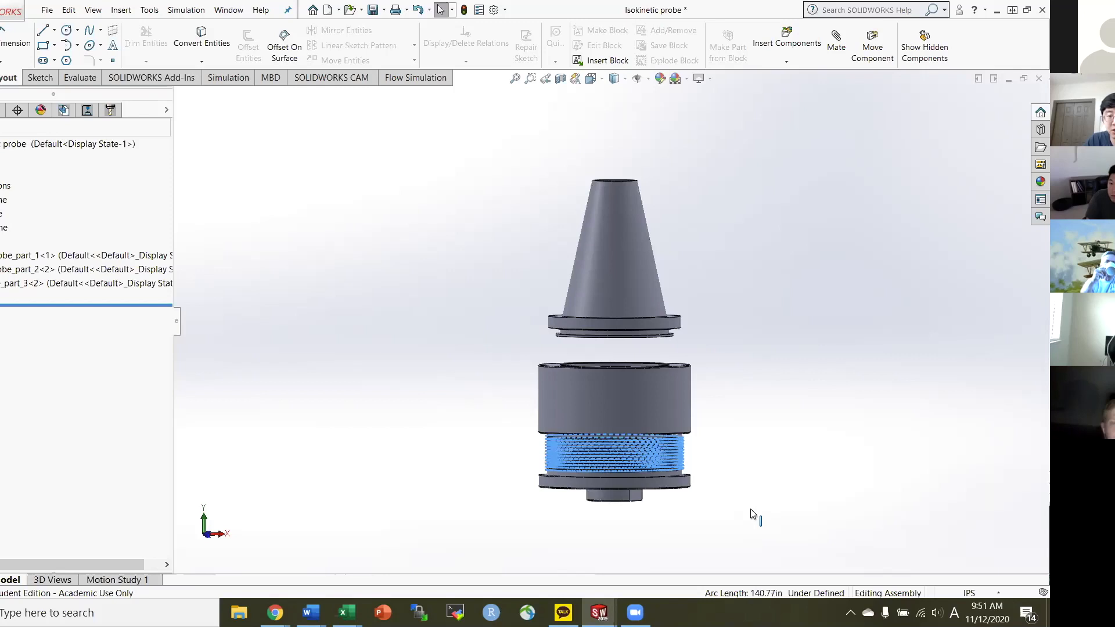
{"action": "left_click_drag", "start_coordinate": [616, 482], "coordinate": [616, 482]}
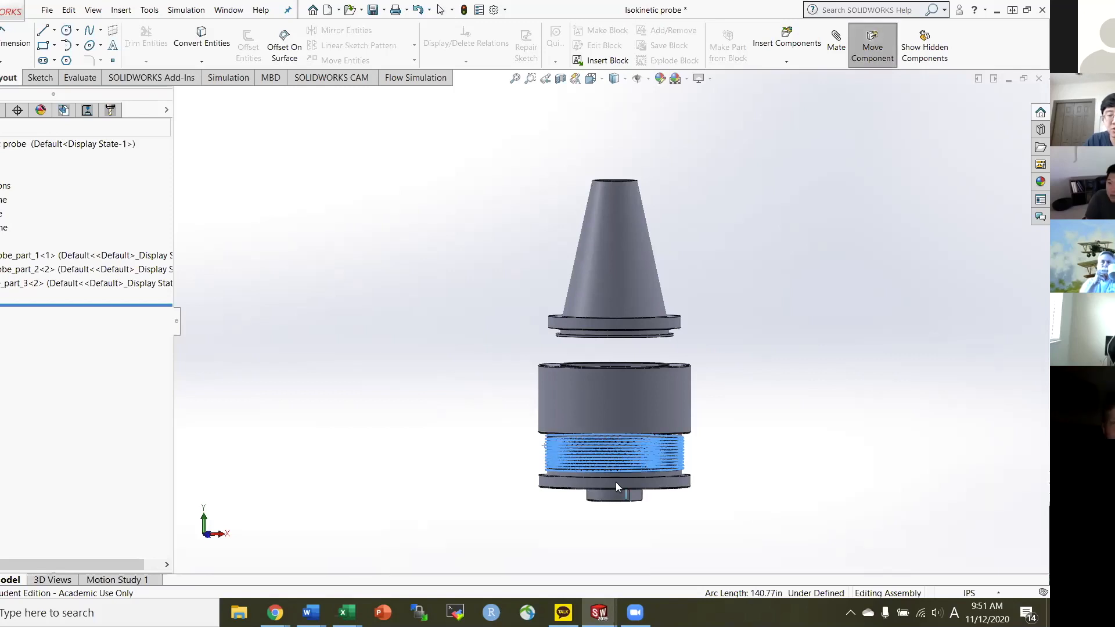
{"action": "key", "text": "Escape"}
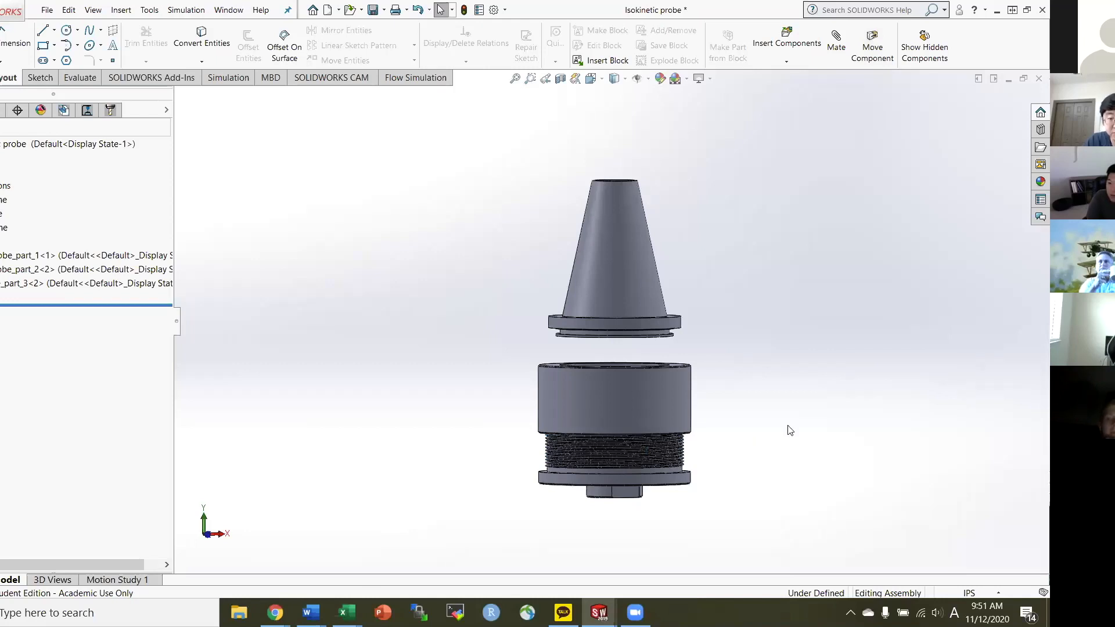
Switch to the CavinessWhole building assembly and examine its floor layout from the top, at oblique angles and close up.
{"action": "scroll", "coordinate": [742, 428], "scroll_direction": "down", "scroll_amount": 3}
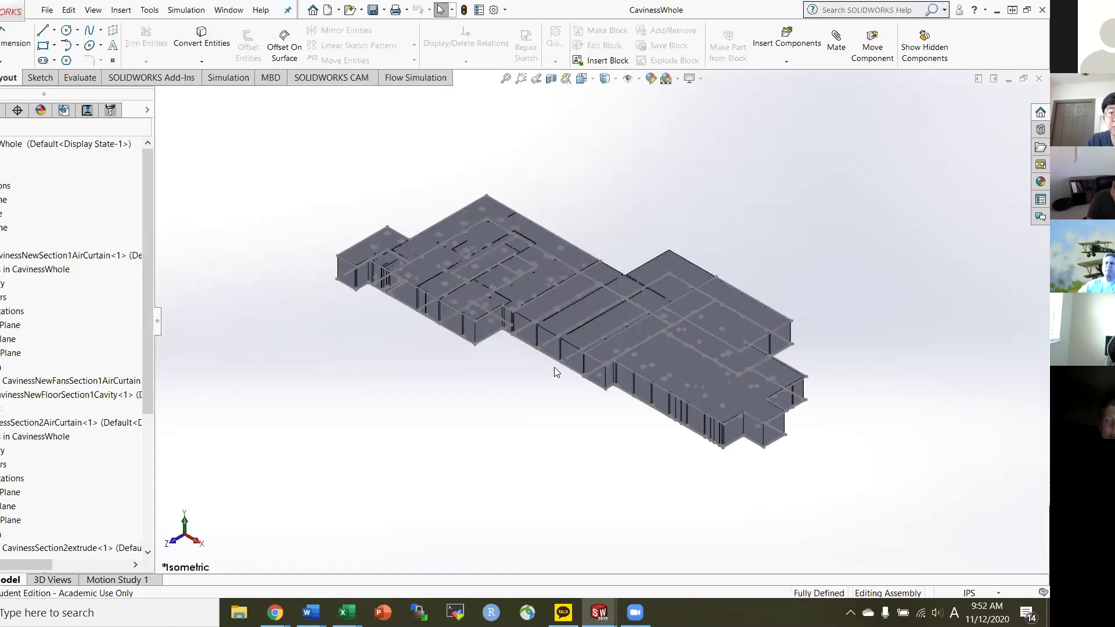
{"action": "left_click", "coordinate": [582, 78]}
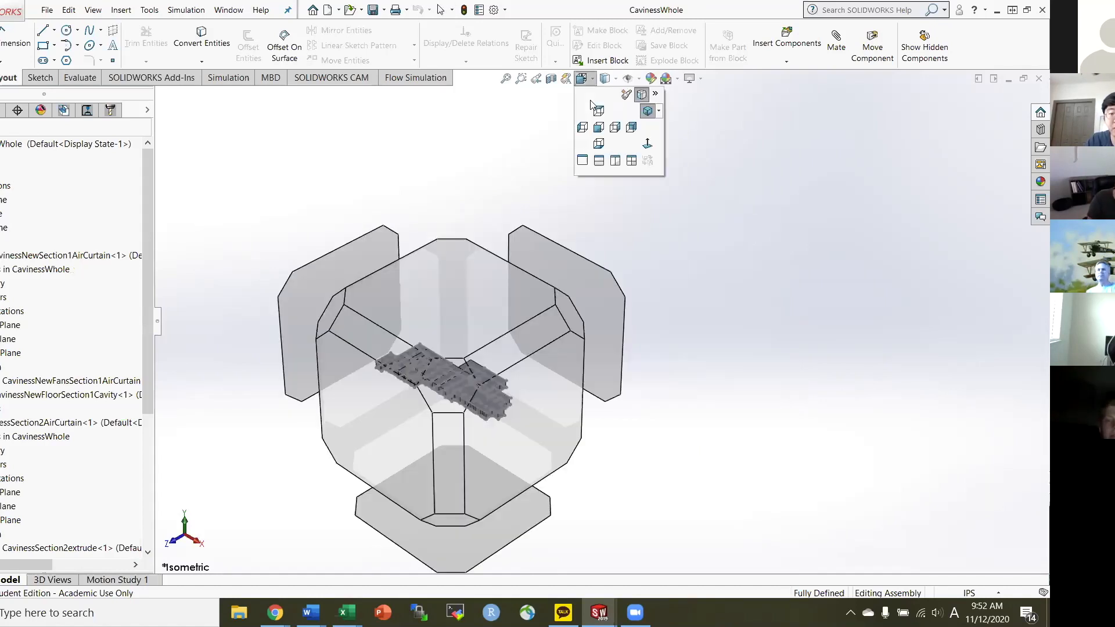
{"action": "key", "text": "ctrl+5"}
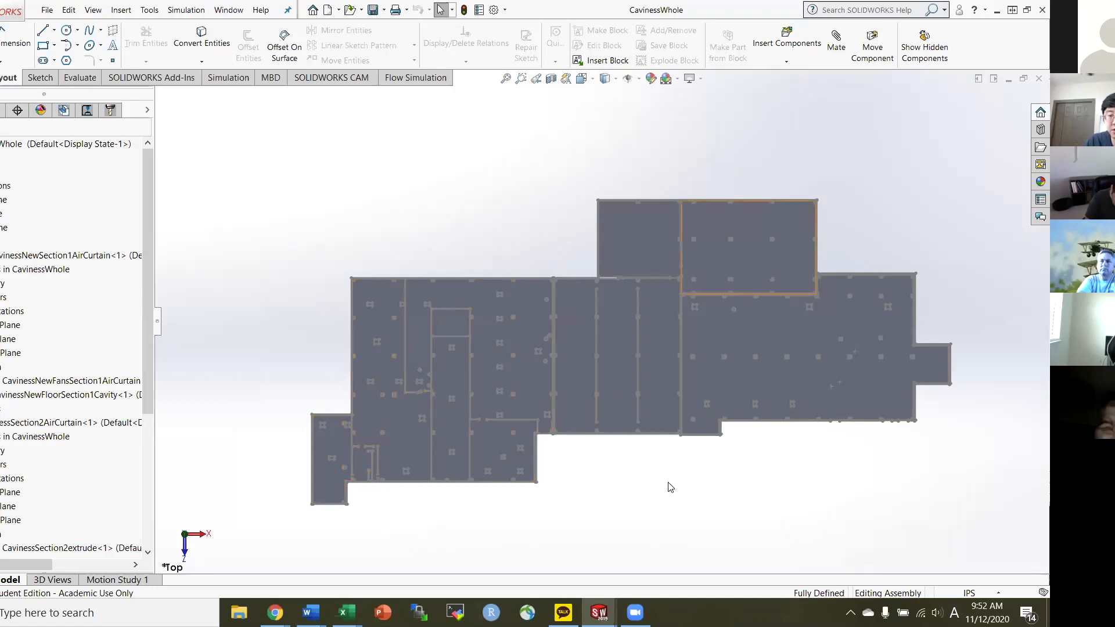
{"action": "middle_click_drag", "start_coordinate": [627, 480], "coordinate": [783, 466]}
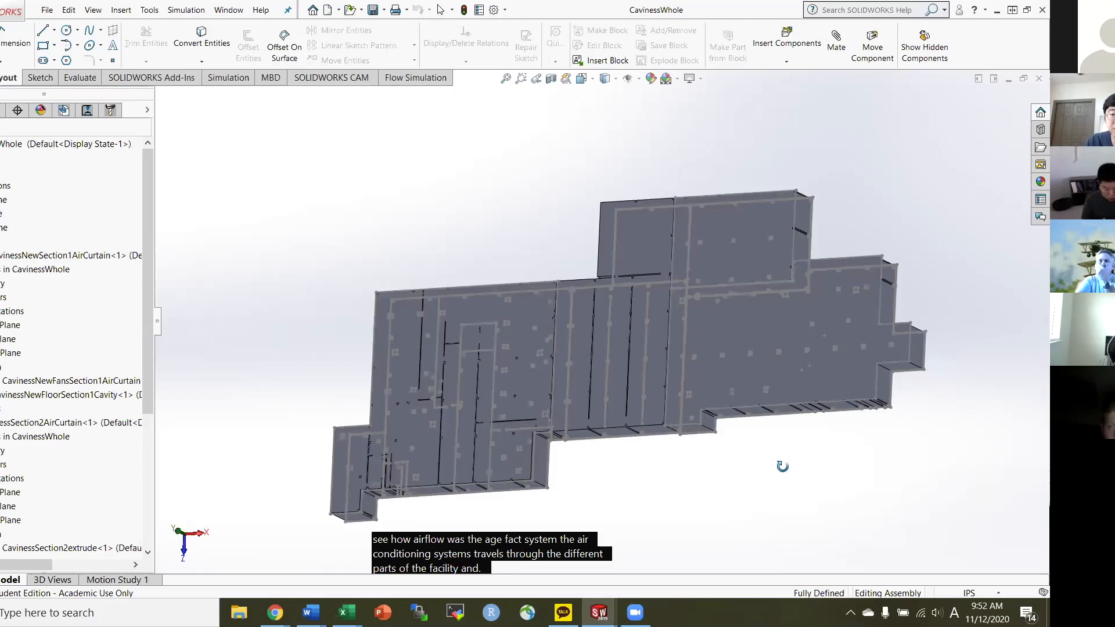
{"action": "middle_click_drag", "start_coordinate": [782, 466], "coordinate": [610, 105]}
{"action": "middle_click_drag", "start_coordinate": [830, 367], "coordinate": [591, 82]}
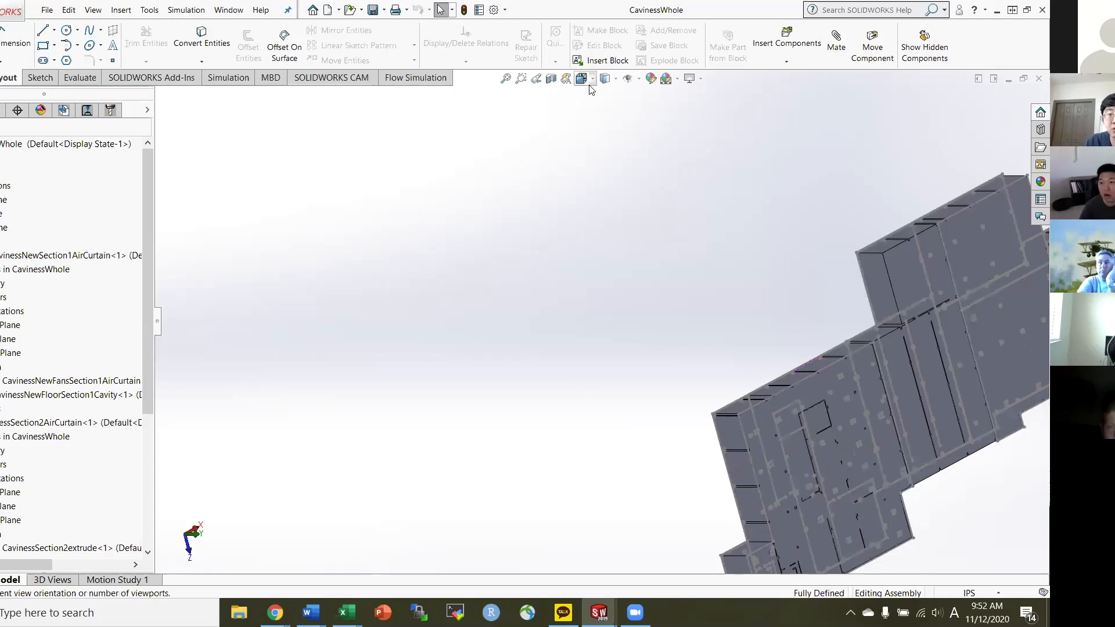
{"action": "left_click", "coordinate": [590, 85]}
{"action": "left_click", "coordinate": [599, 206]}
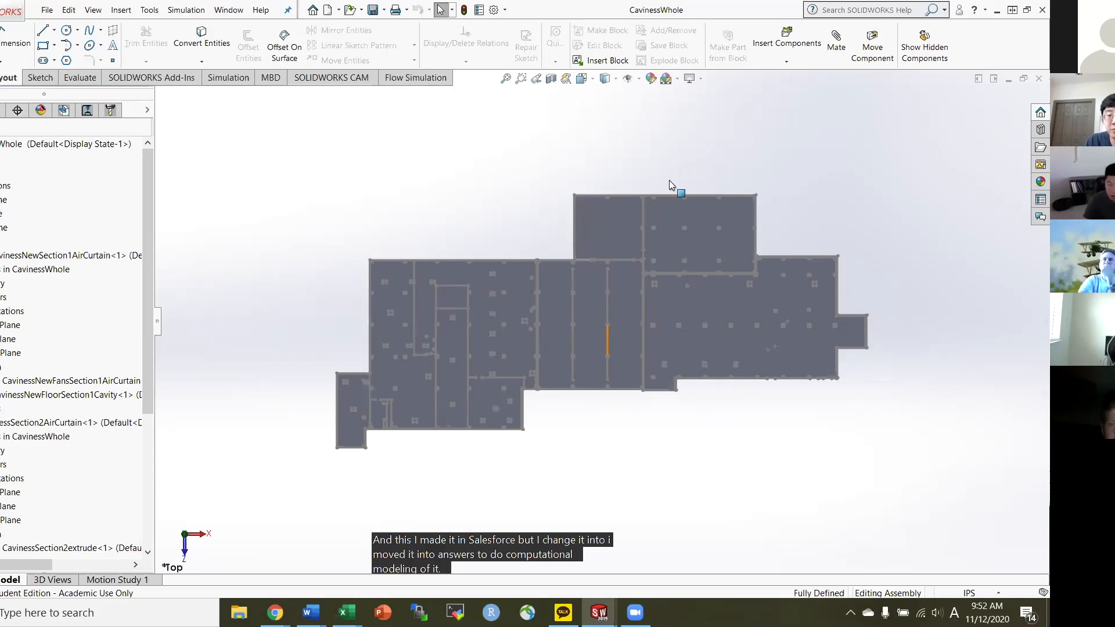
{"action": "scroll", "coordinate": [678, 219], "scroll_direction": "down", "scroll_amount": 4}
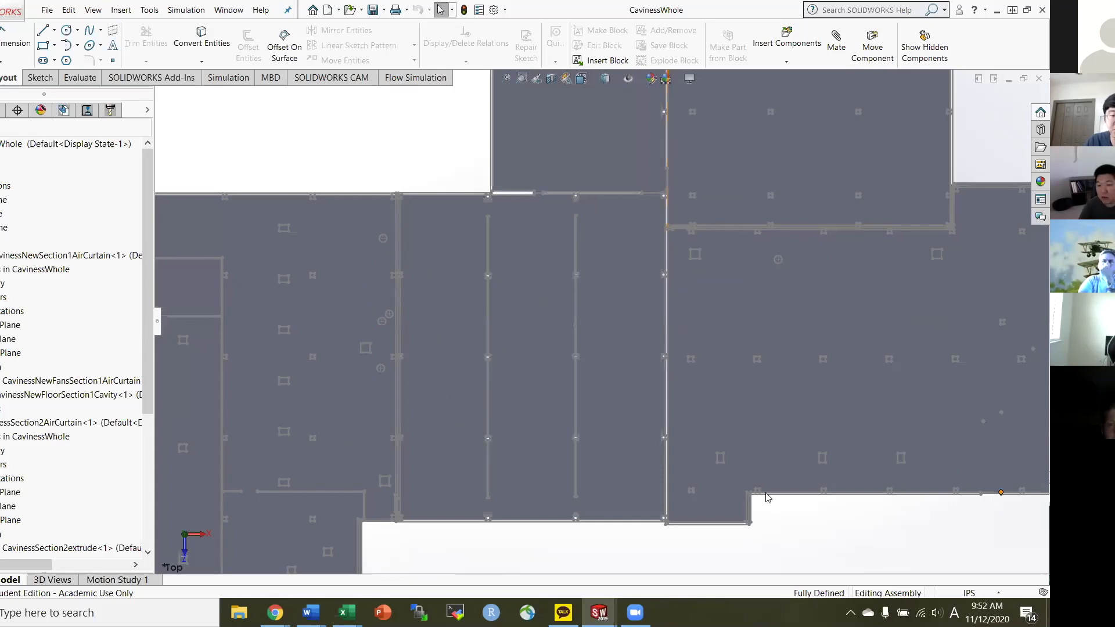
{"action": "scroll", "coordinate": [565, 462], "scroll_direction": "down", "scroll_amount": 1}
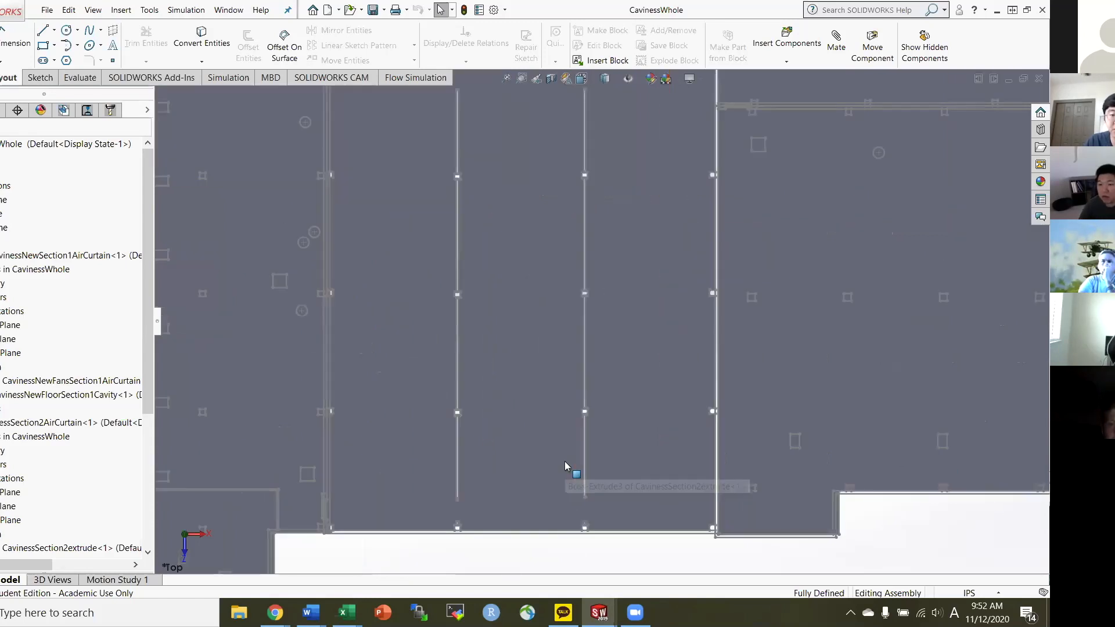
{"action": "key", "text": "f"}
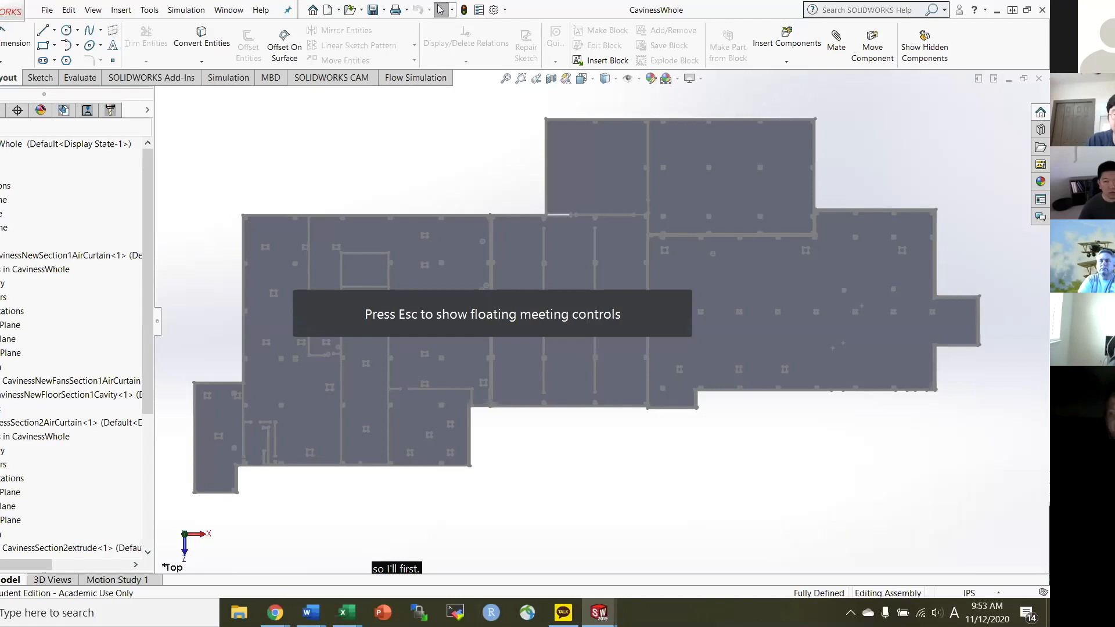
Return to the Isokinetic probe assembly and examine the separated nozzle, body and threaded base from above.
{"action": "key", "text": "ctrl+Tab"}
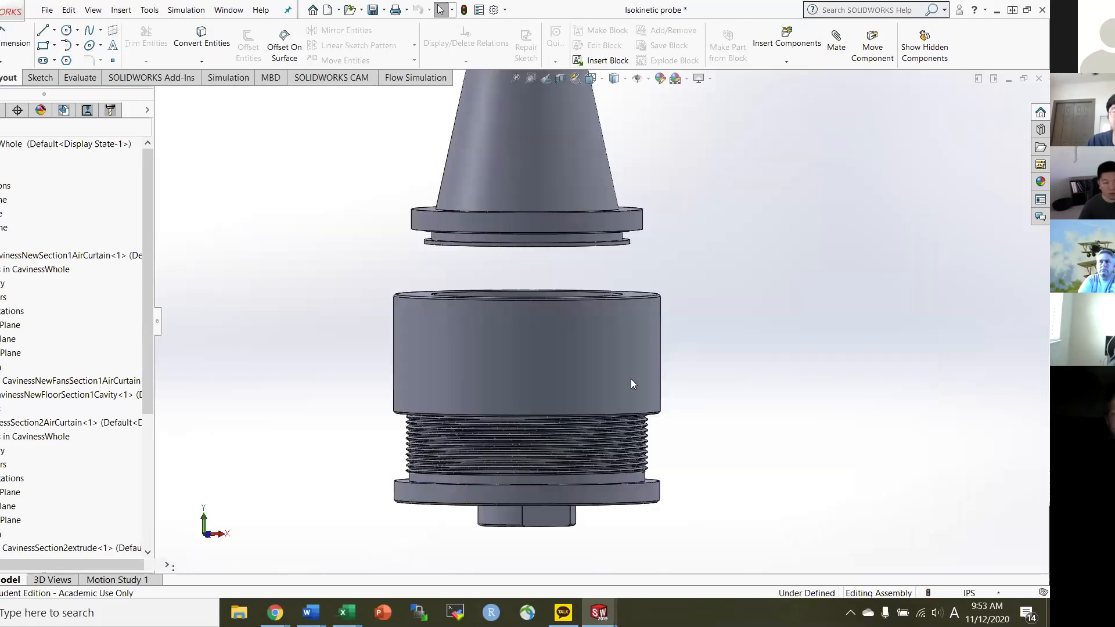
{"action": "scroll", "coordinate": [698, 321], "scroll_direction": "up", "scroll_amount": 2}
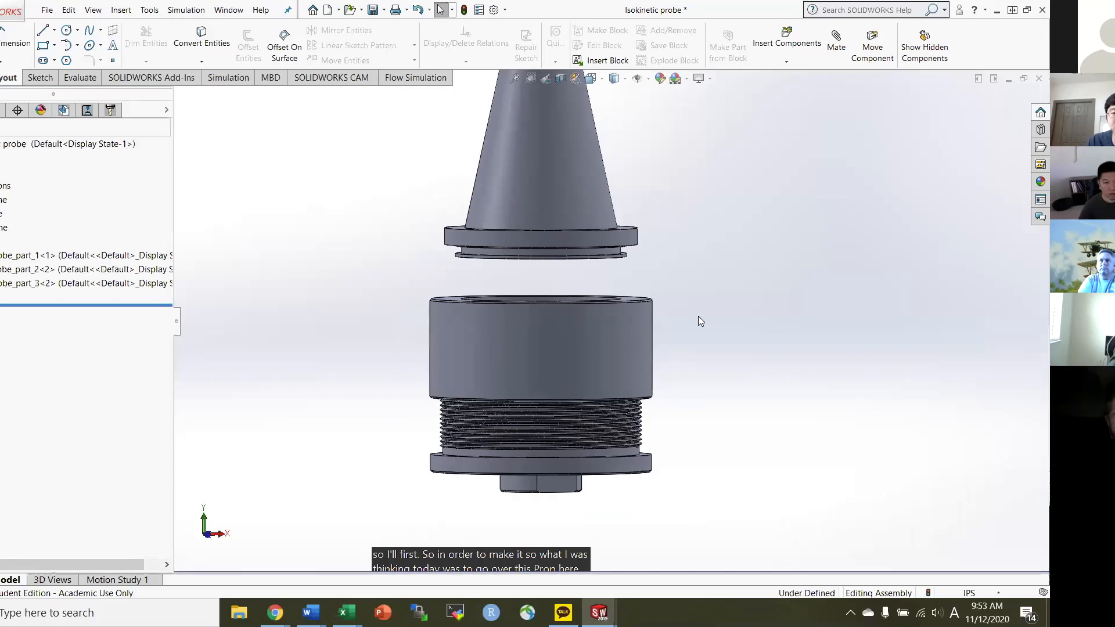
{"action": "scroll", "coordinate": [618, 189], "scroll_direction": "up", "scroll_amount": 1}
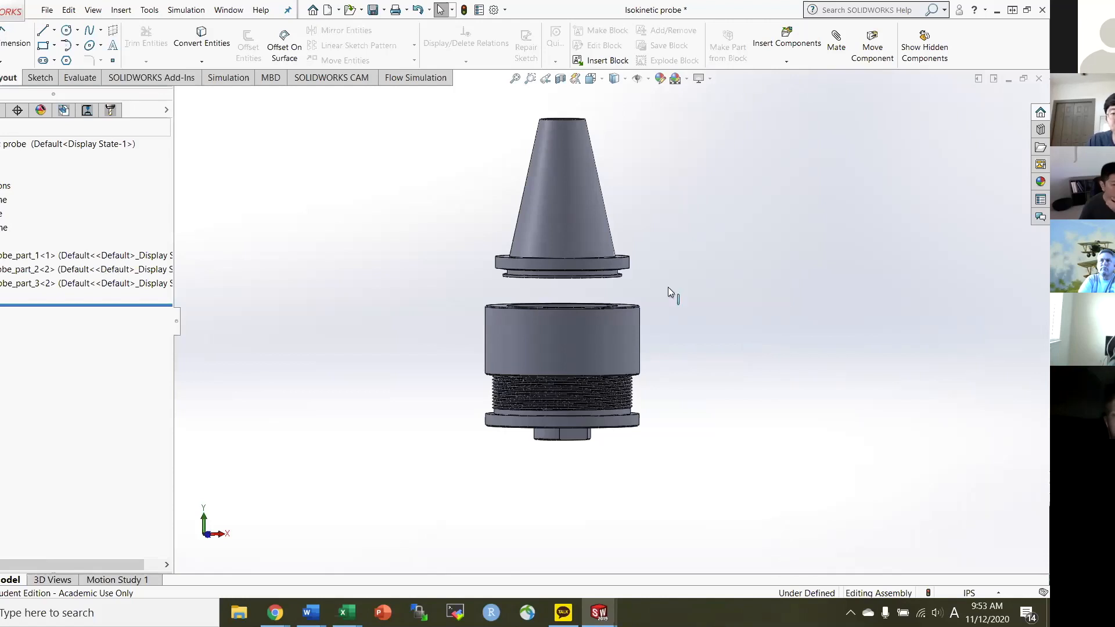
{"action": "scroll", "coordinate": [667, 286], "scroll_direction": "down", "scroll_amount": 1}
{"action": "middle_click_drag", "start_coordinate": [762, 326], "coordinate": [781, 371]}
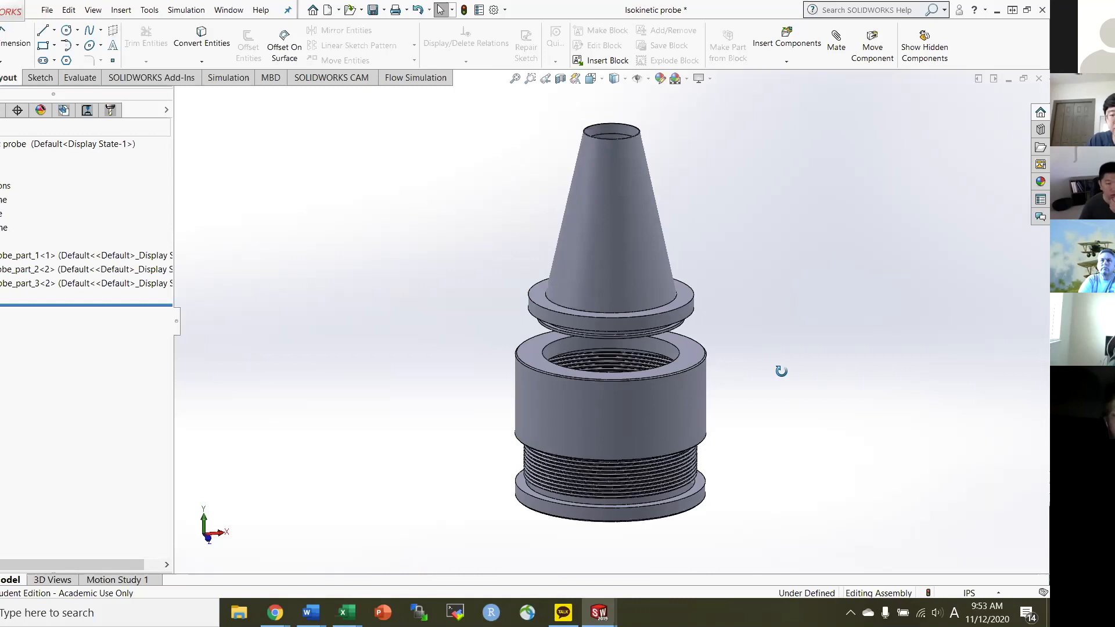
{"action": "middle_click_drag", "start_coordinate": [604, 377], "coordinate": [628, 398]}
{"action": "left_click", "coordinate": [629, 398]}
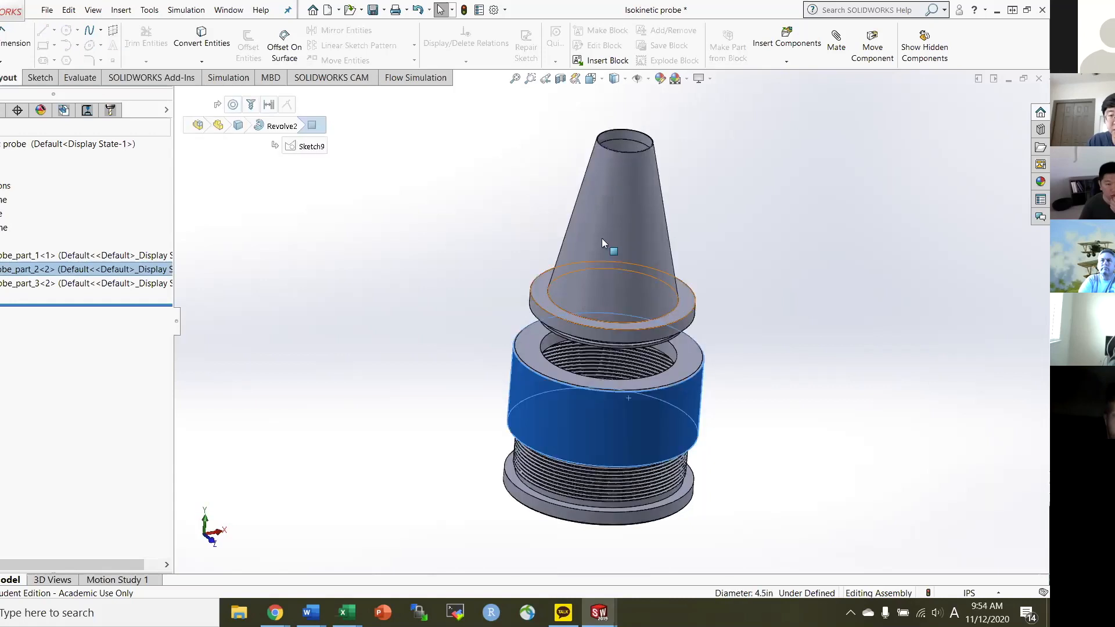
{"action": "left_click", "coordinate": [474, 213]}
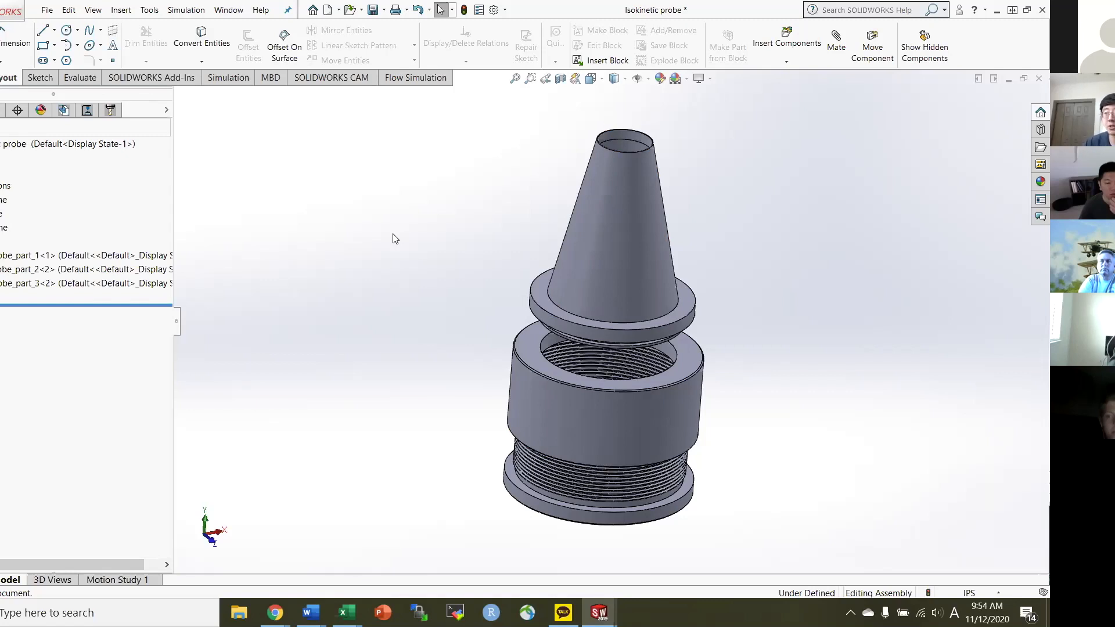
Create a new part document and check the orientation of its Top Plane.
{"action": "left_click", "coordinate": [329, 11]}
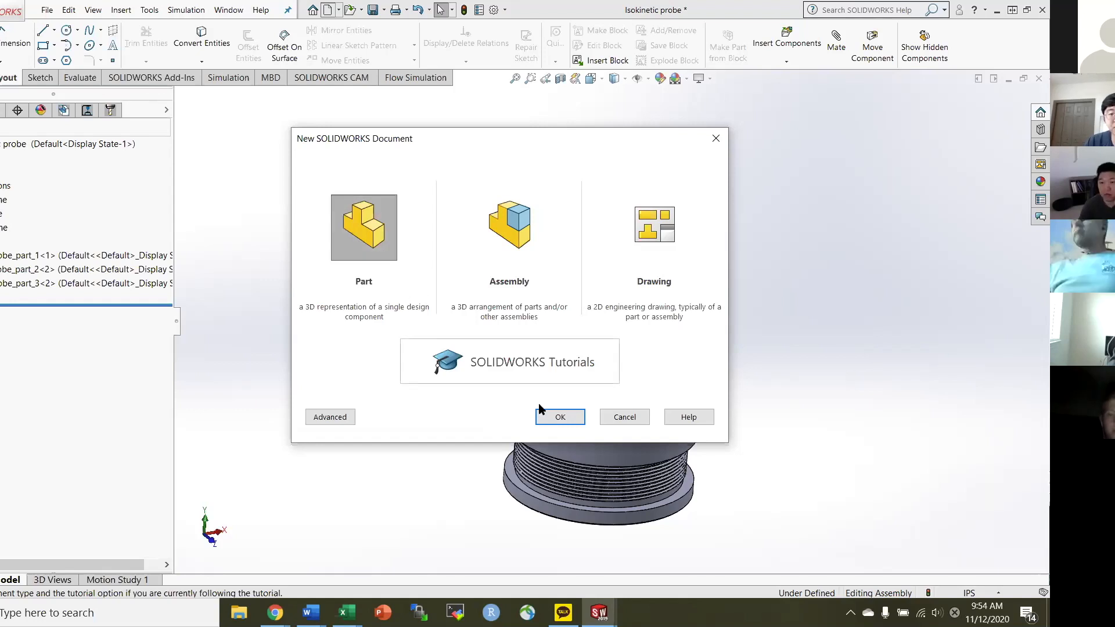
{"action": "left_click", "coordinate": [555, 418]}
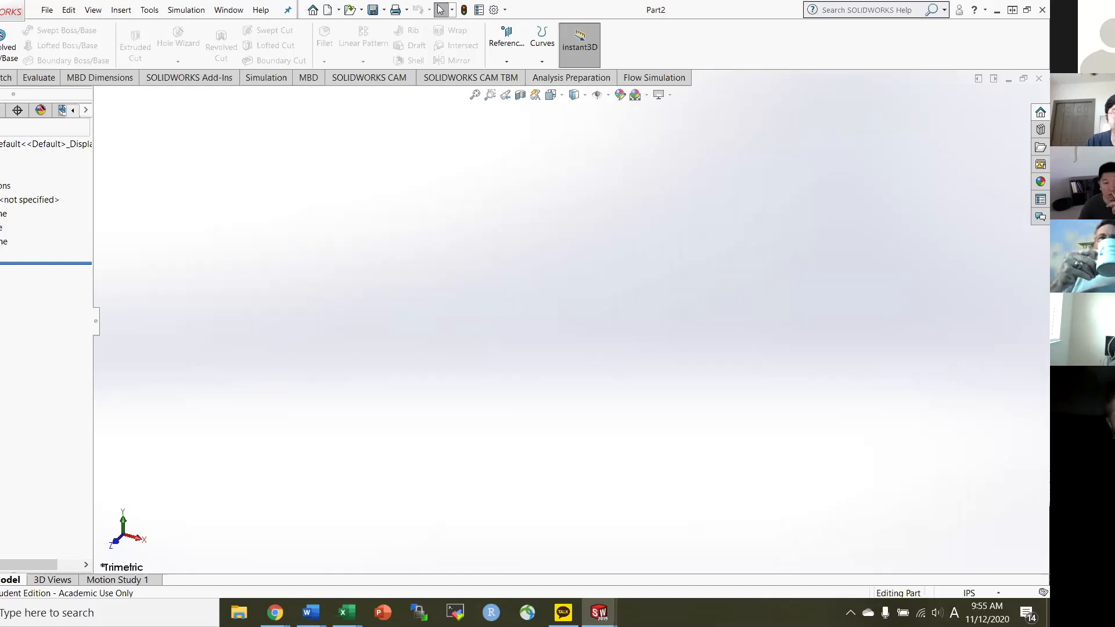
{"action": "left_click", "coordinate": [1, 227]}
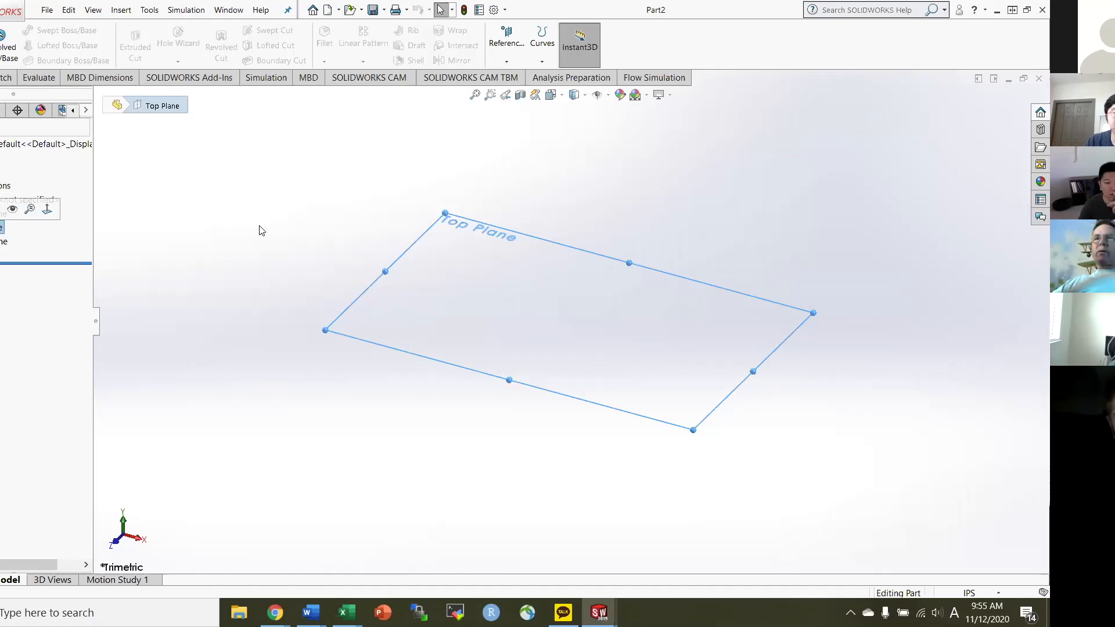
{"action": "left_click", "coordinate": [396, 196]}
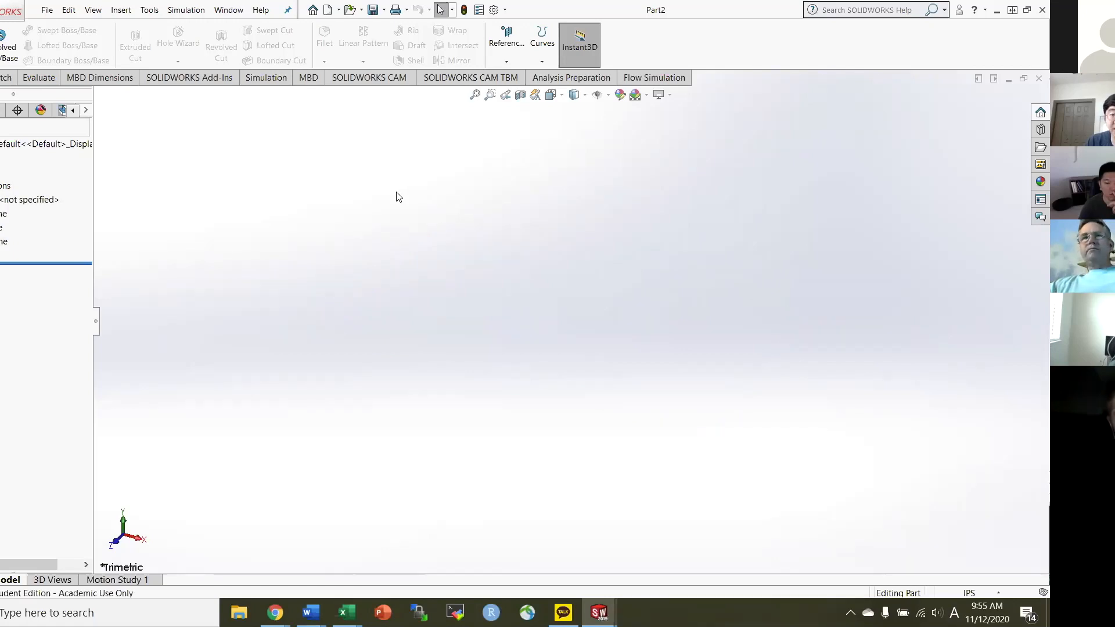
Show the three primary planes in the empty part and hide them again.
{"action": "left_click", "coordinate": [609, 95]}
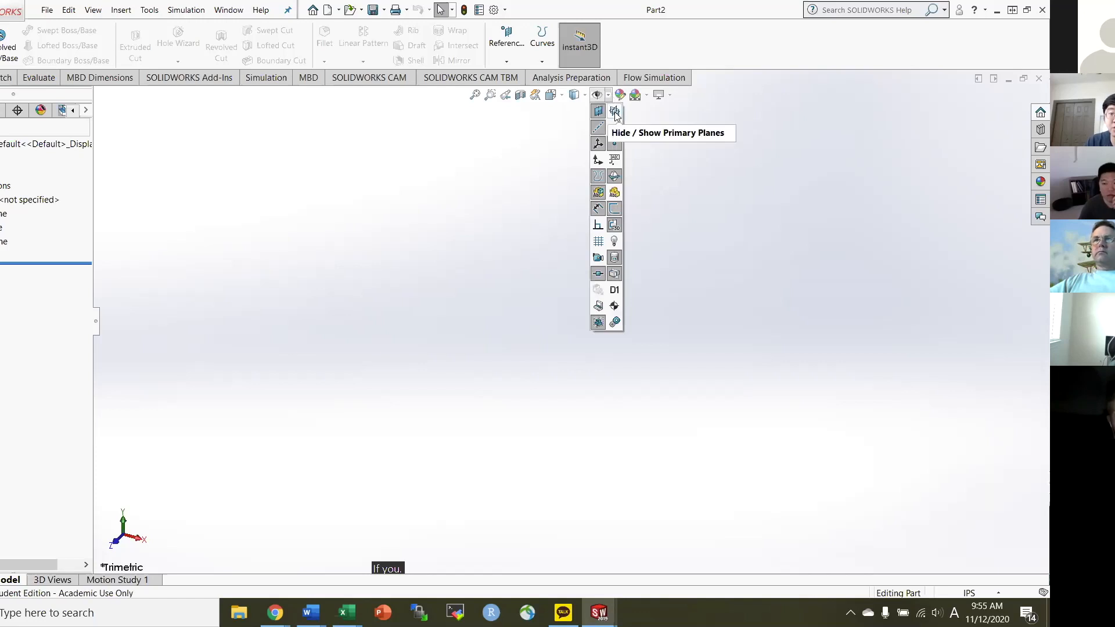
{"action": "left_click", "coordinate": [615, 113]}
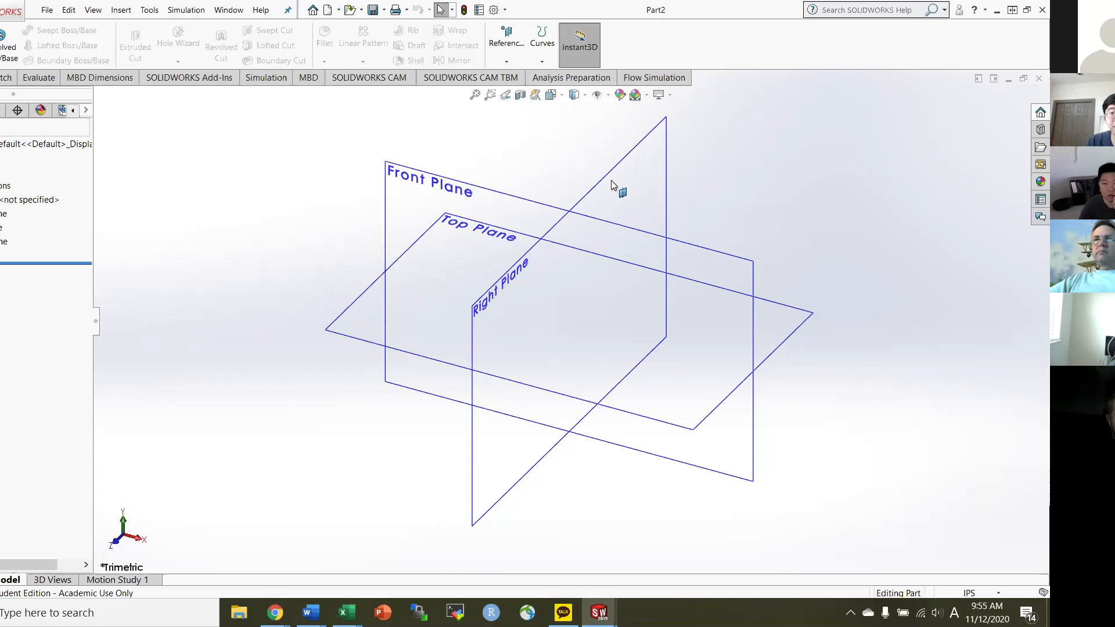
{"action": "left_click", "coordinate": [608, 95]}
{"action": "left_click", "coordinate": [599, 111]}
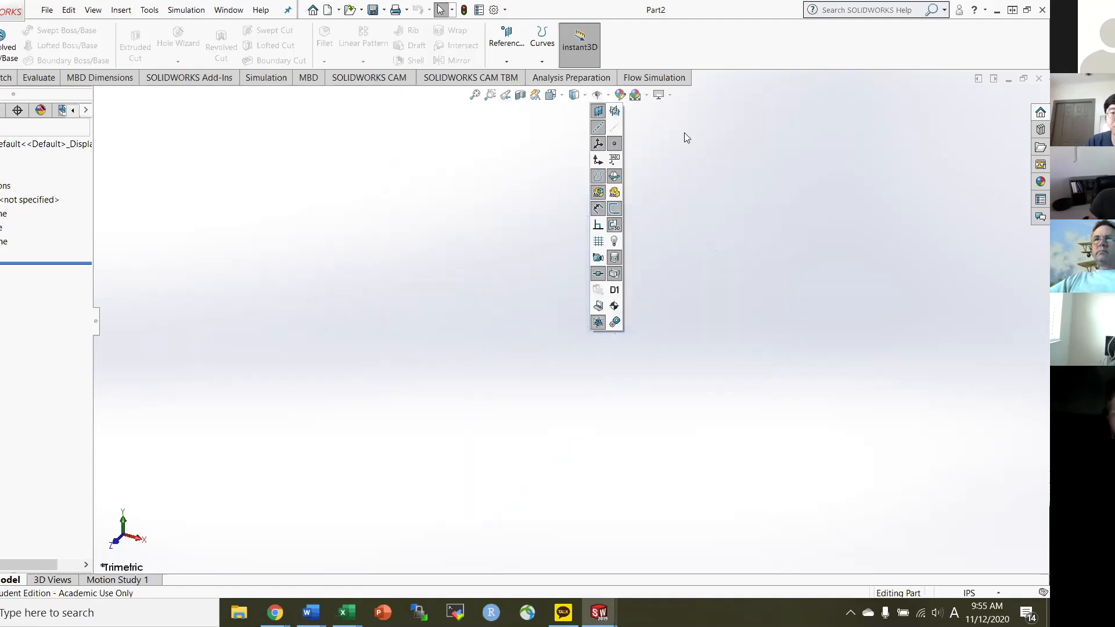
{"action": "left_click", "coordinate": [523, 126]}
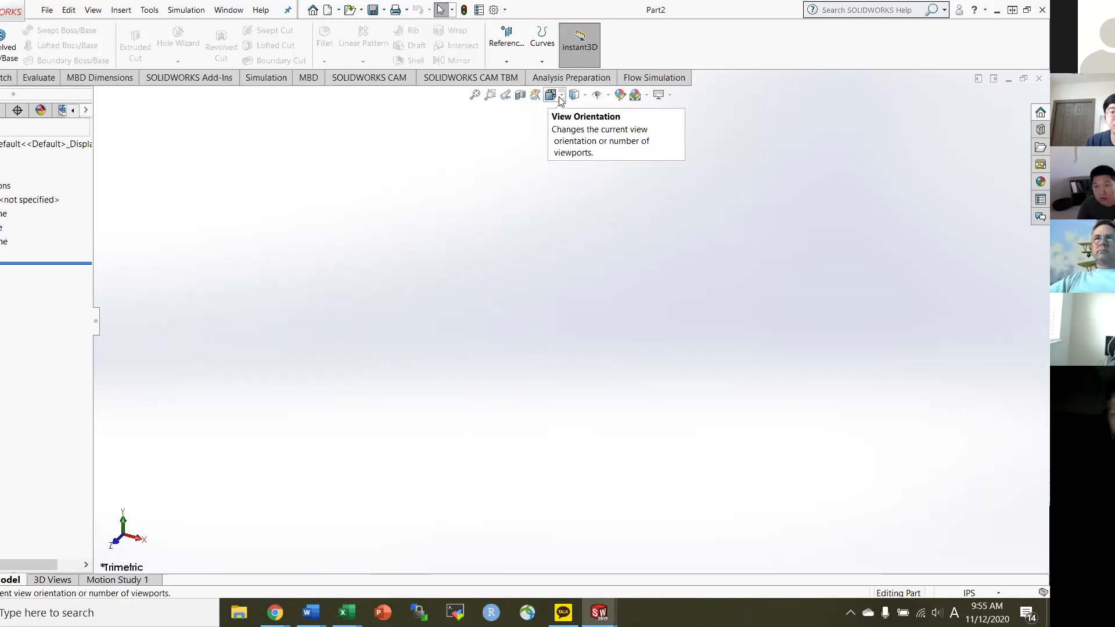
Set the view orientation to Isometric and look through the available display styles.
{"action": "left_click", "coordinate": [561, 97]}
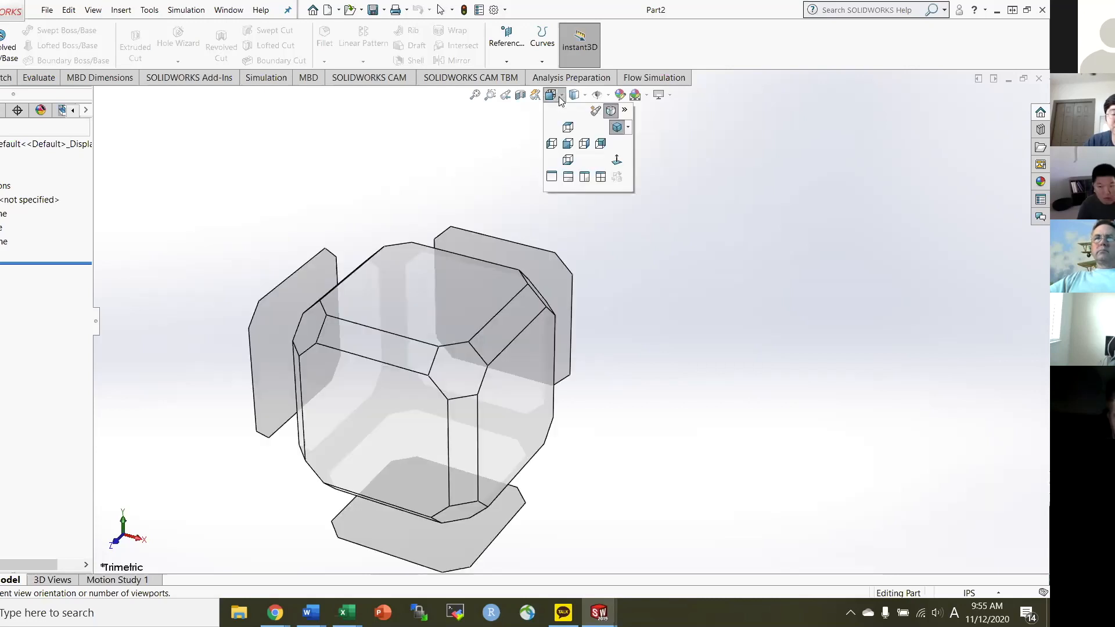
{"action": "mouse_move", "coordinate": [440, 319]}
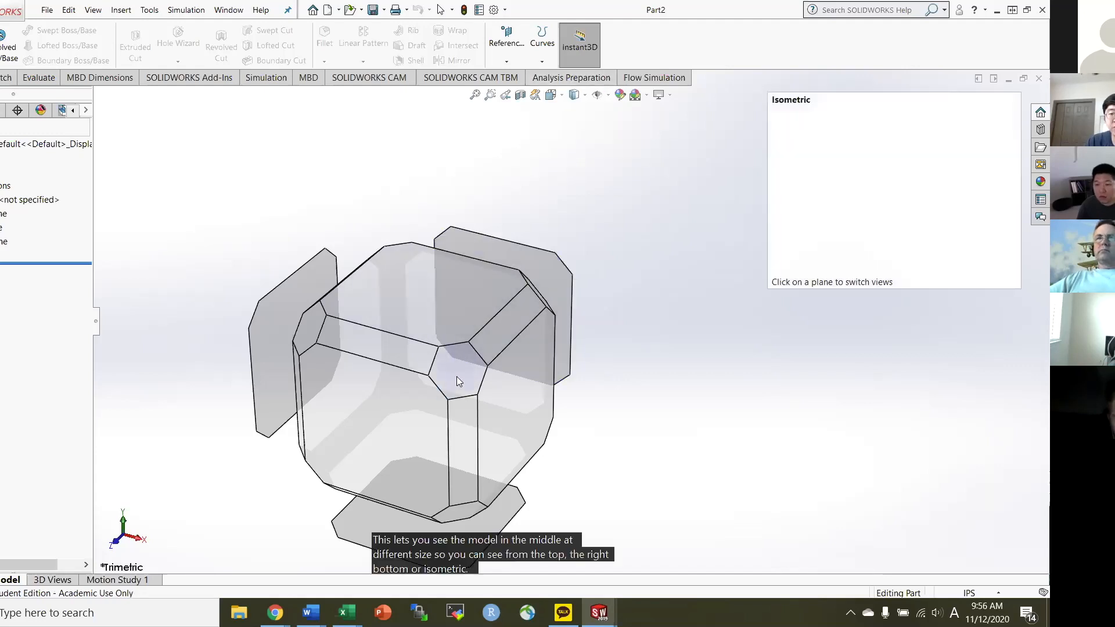
{"action": "left_click", "coordinate": [456, 376]}
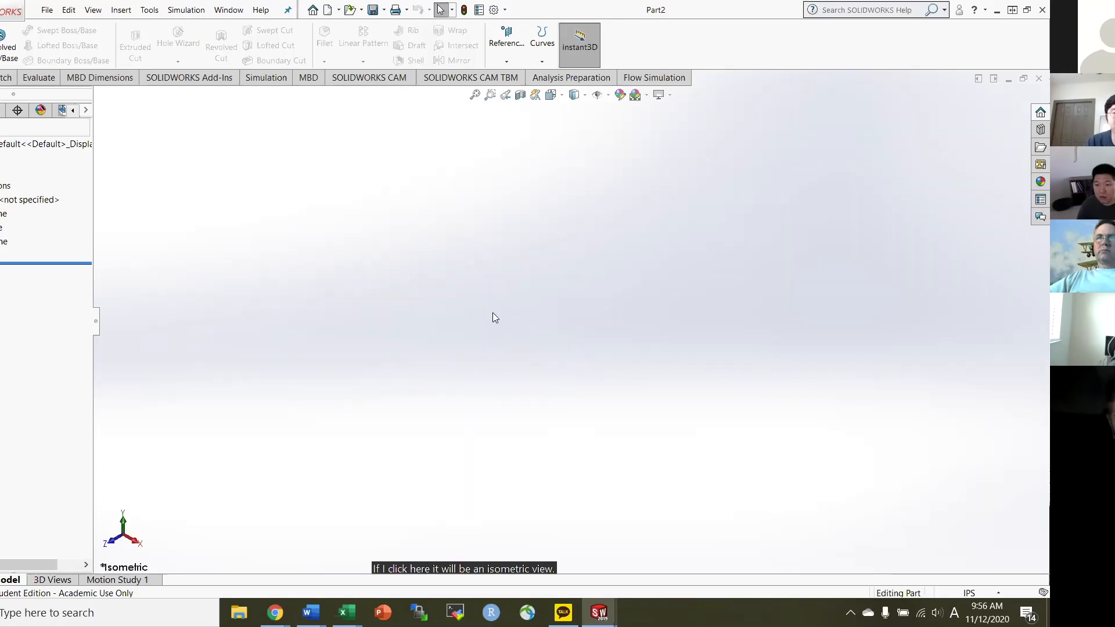
{"action": "left_click", "coordinate": [558, 96]}
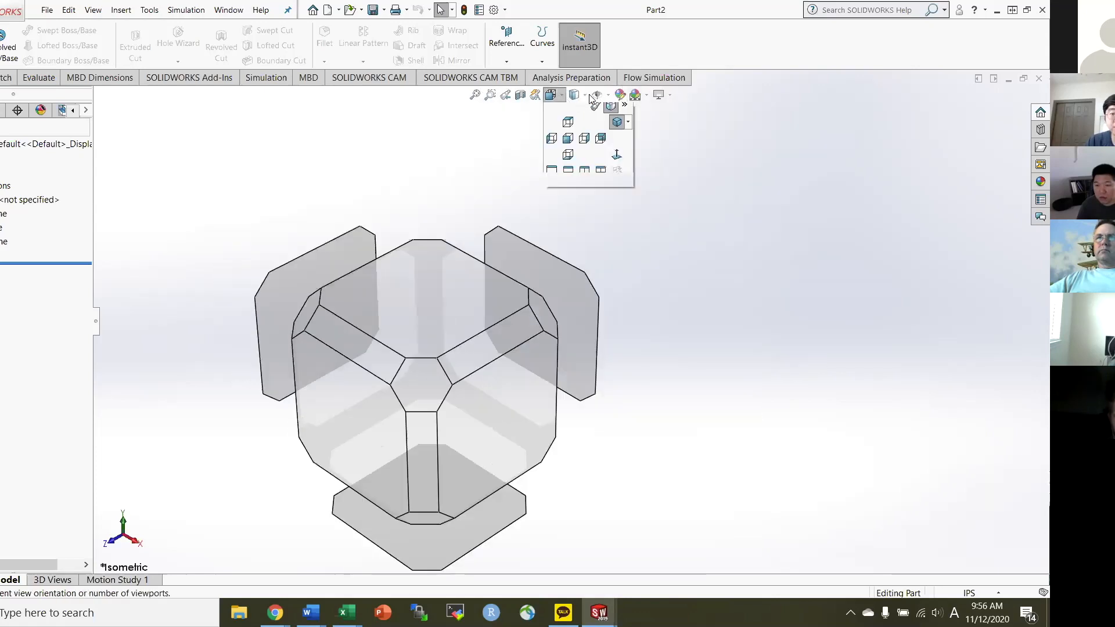
{"action": "left_click", "coordinate": [592, 97]}
{"action": "left_click", "coordinate": [585, 96]}
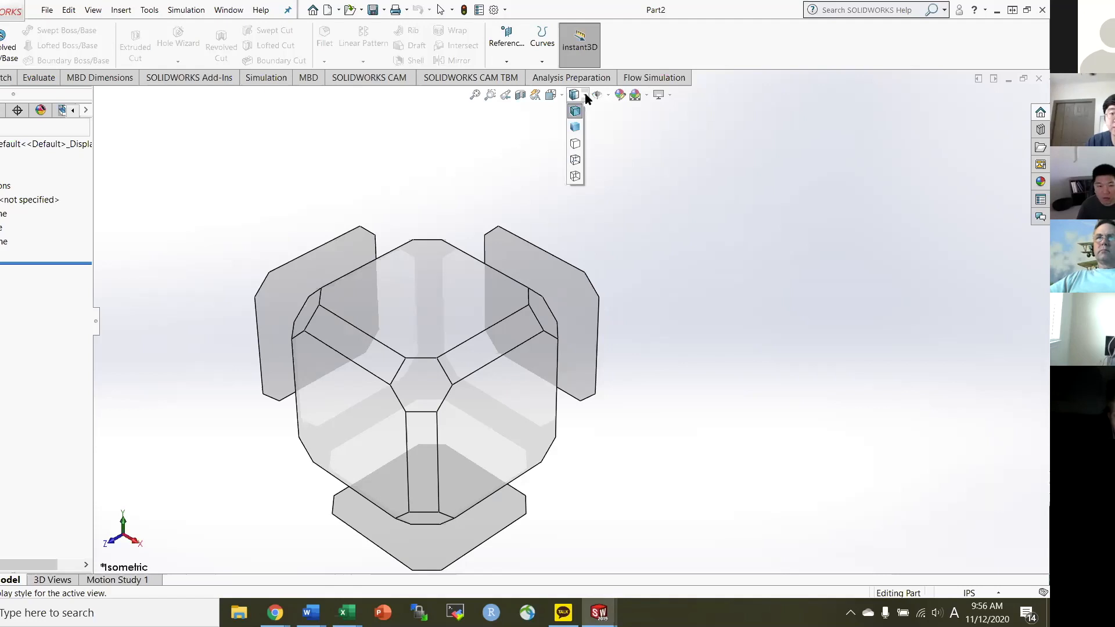
{"action": "left_click", "coordinate": [393, 176]}
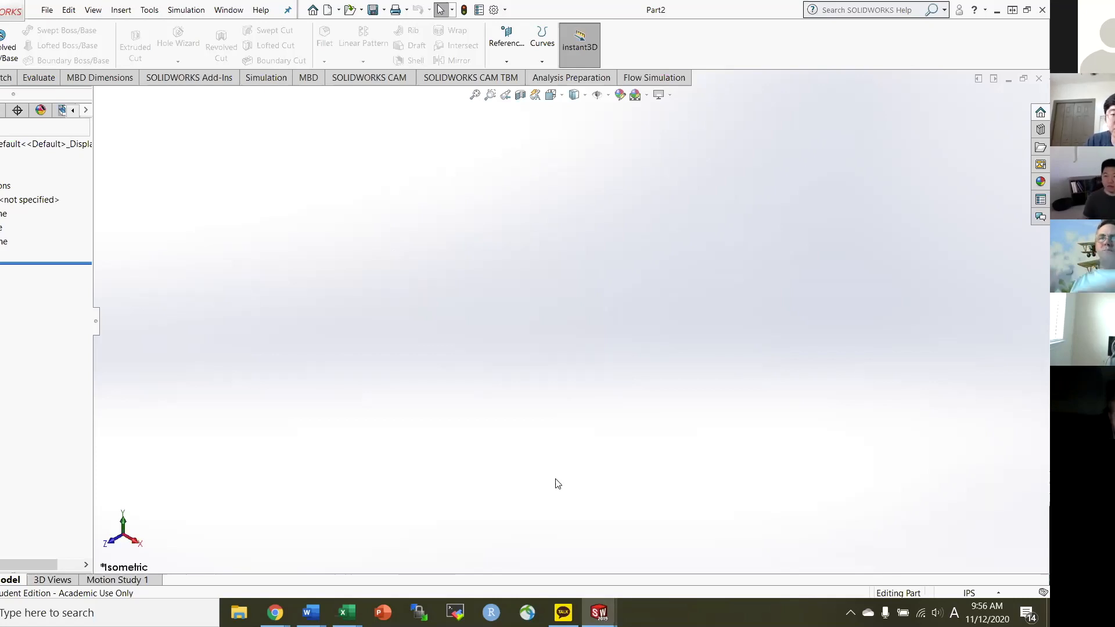
Switch to the Isokinetic probe assembly and open its middle cylindrical component, Probe_part_2, as a separate part.
{"action": "key", "text": "ctrl+Tab"}
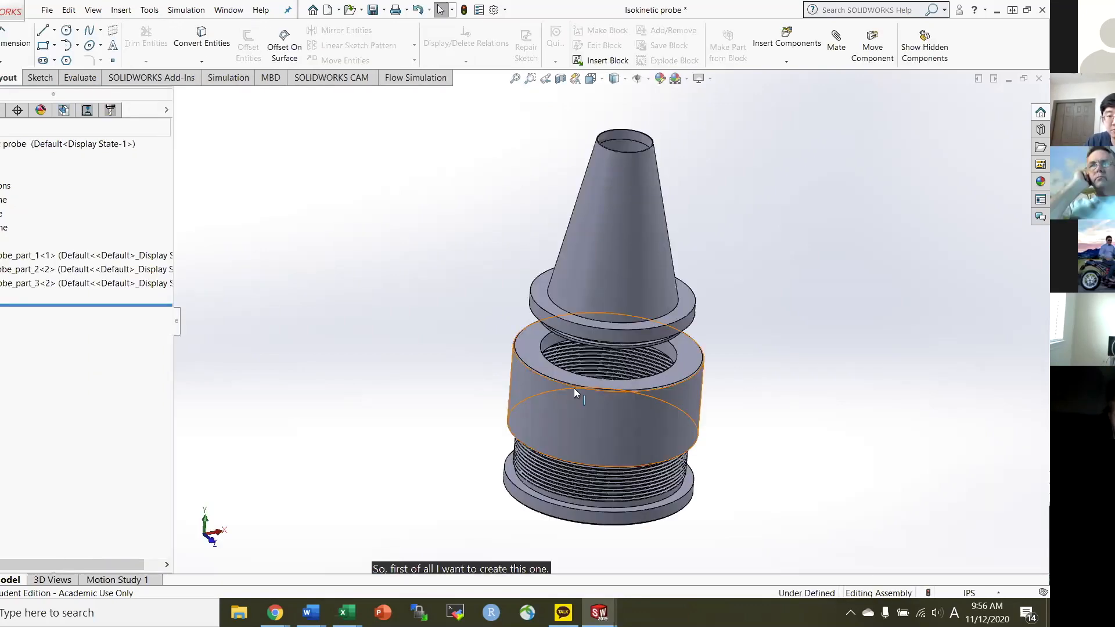
{"action": "left_click", "coordinate": [574, 388]}
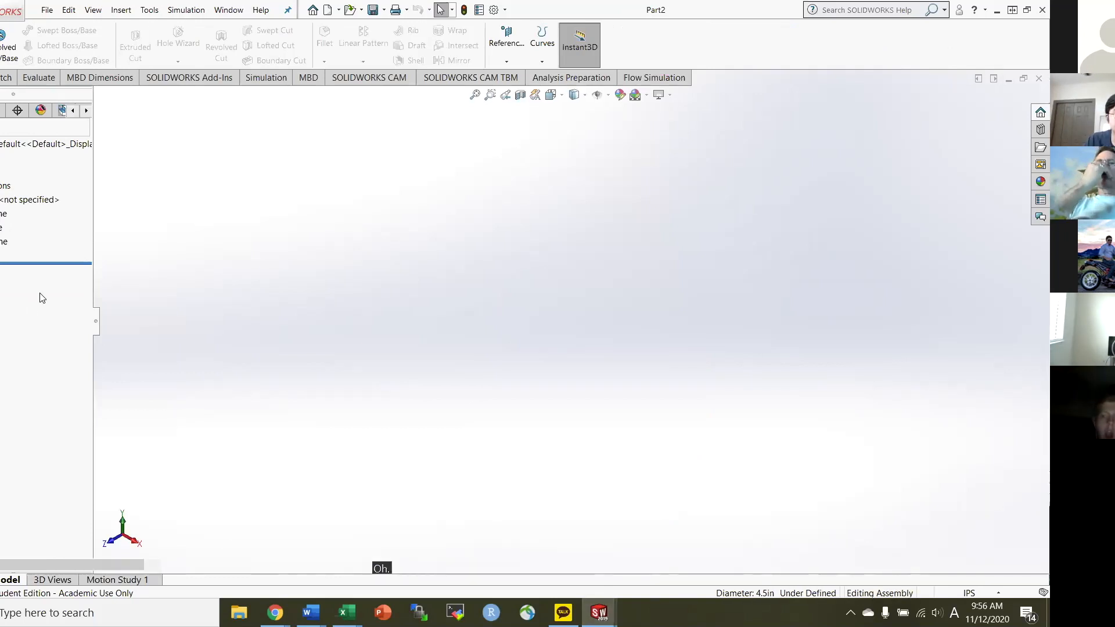
{"action": "right_click", "coordinate": [3, 231]}
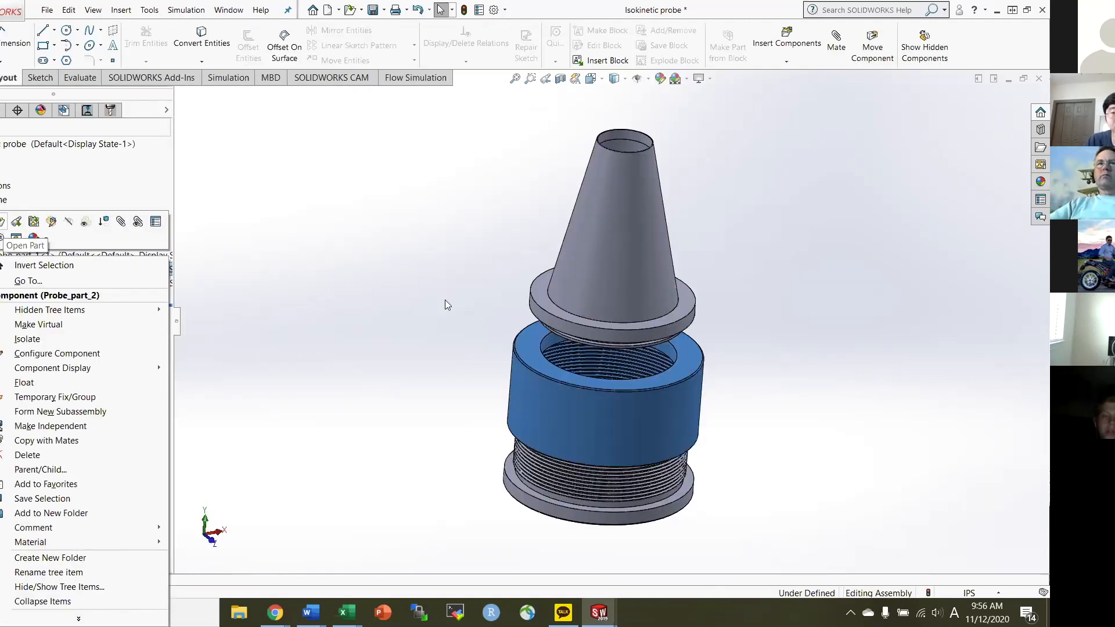
{"action": "left_click", "coordinate": [426, 308]}
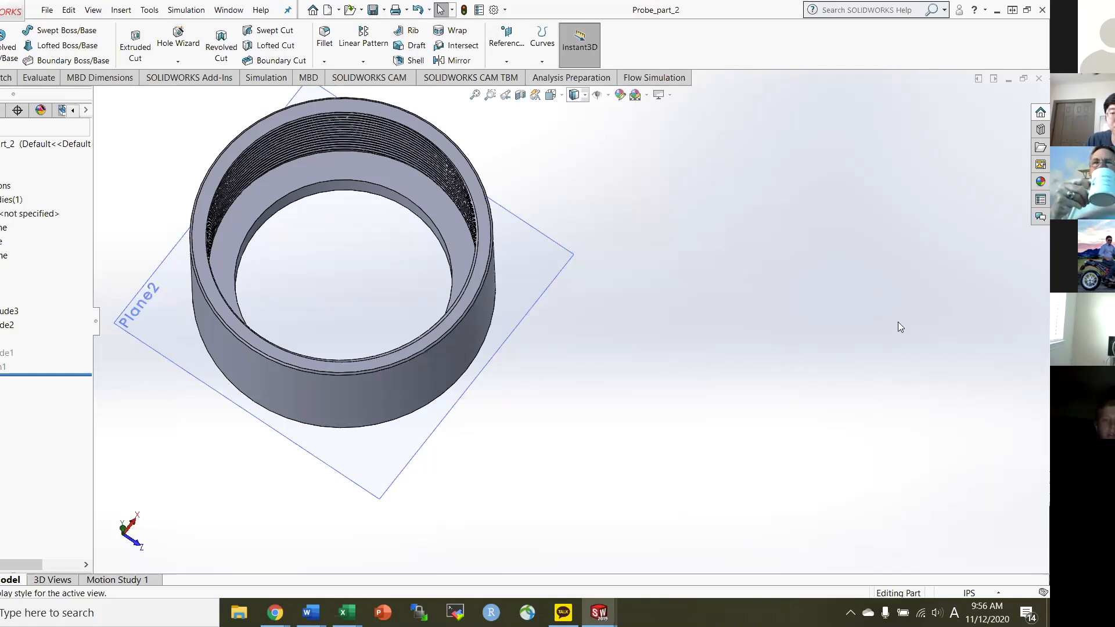
Examine Probe_part_2 from the front, above and below, including its internal threads and the inner opening at its base.
{"action": "key", "text": "ctrl+1"}
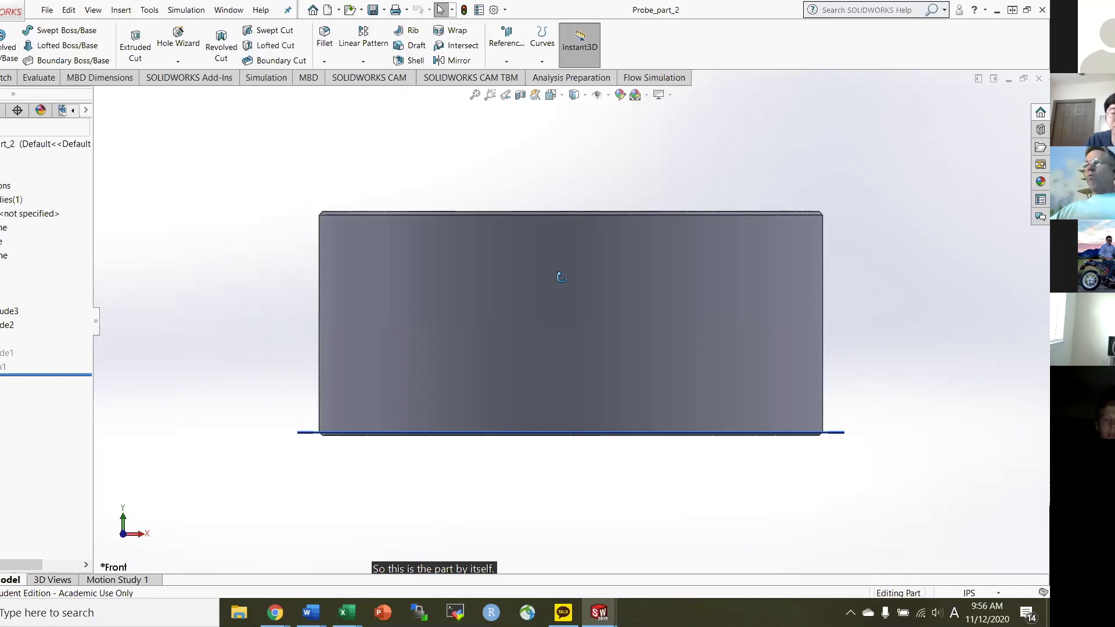
{"action": "middle_click_drag", "start_coordinate": [561, 277], "coordinate": [563, 326]}
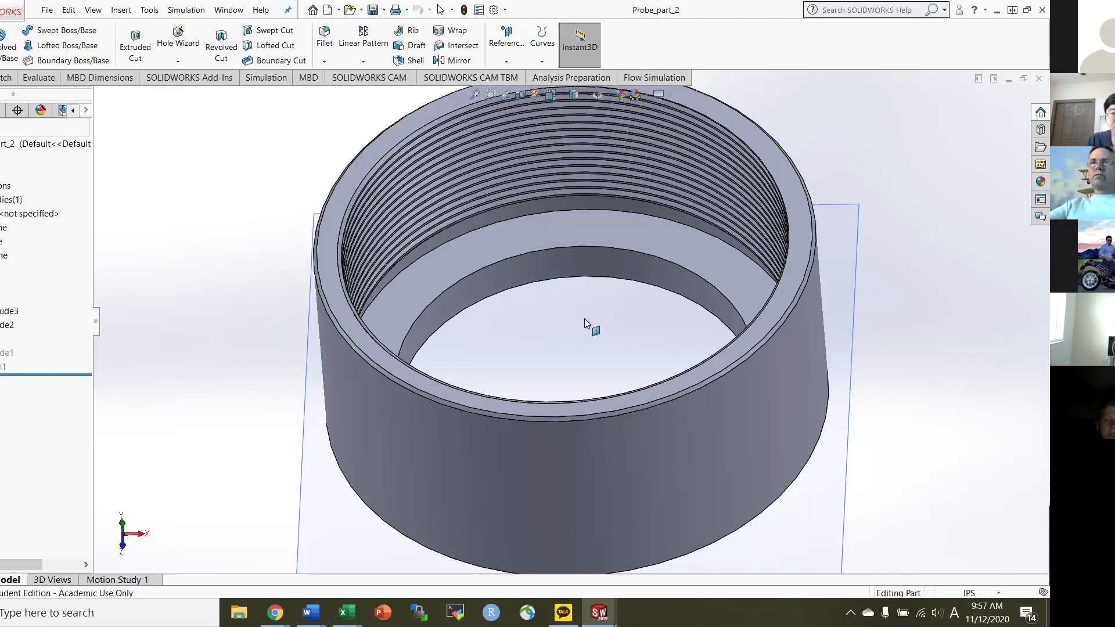
{"action": "scroll", "coordinate": [601, 334], "scroll_direction": "down", "scroll_amount": 1}
{"action": "middle_click_drag", "start_coordinate": [584, 318], "coordinate": [607, 184]}
{"action": "scroll", "coordinate": [601, 333], "scroll_direction": "up", "scroll_amount": 1}
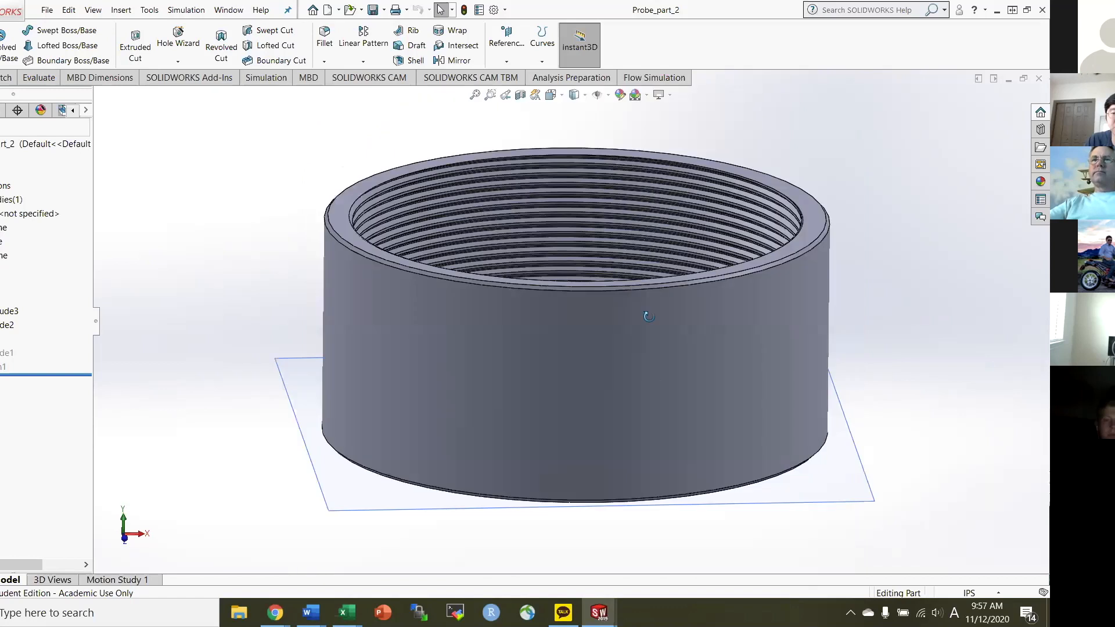
{"action": "middle_click_drag", "start_coordinate": [649, 317], "coordinate": [555, 241]}
{"action": "middle_click_drag", "start_coordinate": [633, 289], "coordinate": [627, 244]}
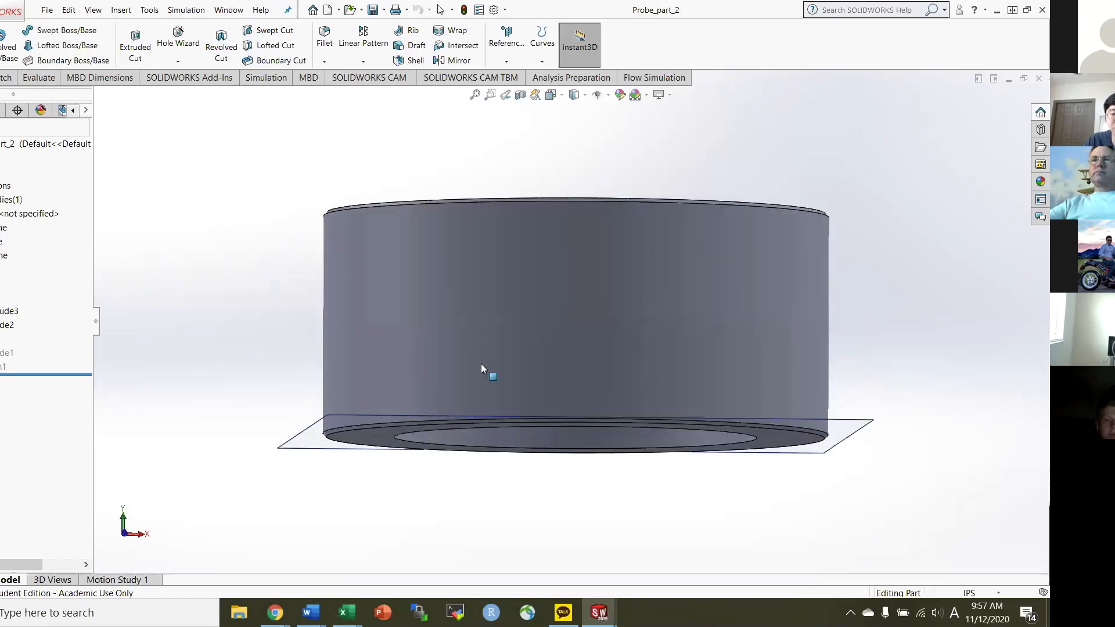
{"action": "middle_click_drag", "start_coordinate": [485, 374], "coordinate": [672, 410]}
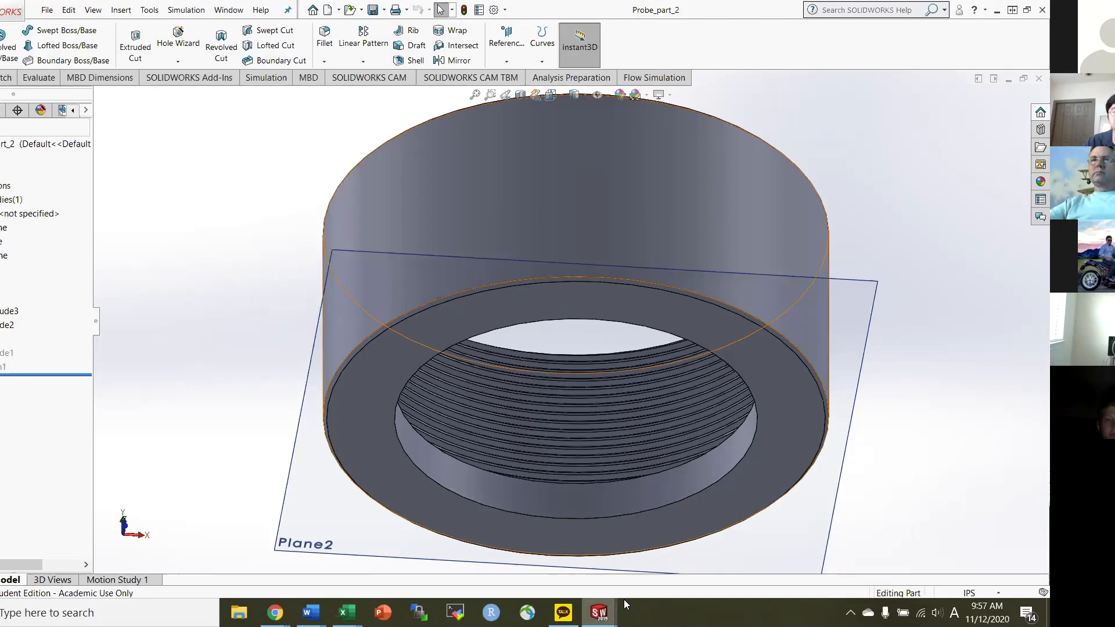
Return to the empty Part2 document and start a sketch on the Top Plane.
{"action": "left_click", "coordinate": [644, 495]}
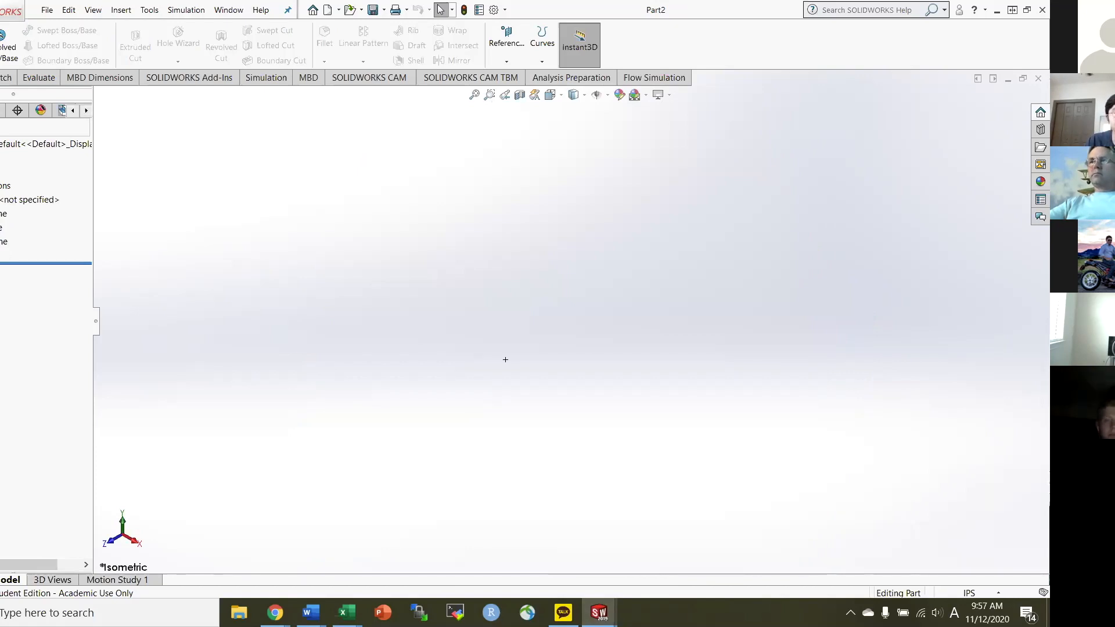
{"action": "left_click", "coordinate": [2, 228]}
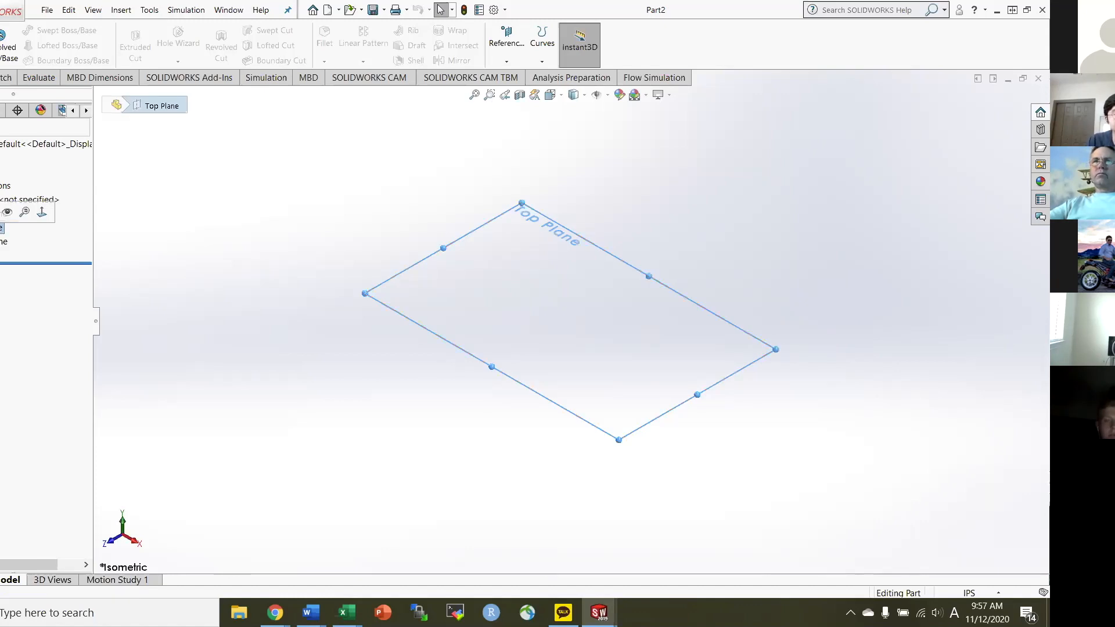
{"action": "right_click", "coordinate": [1, 227]}
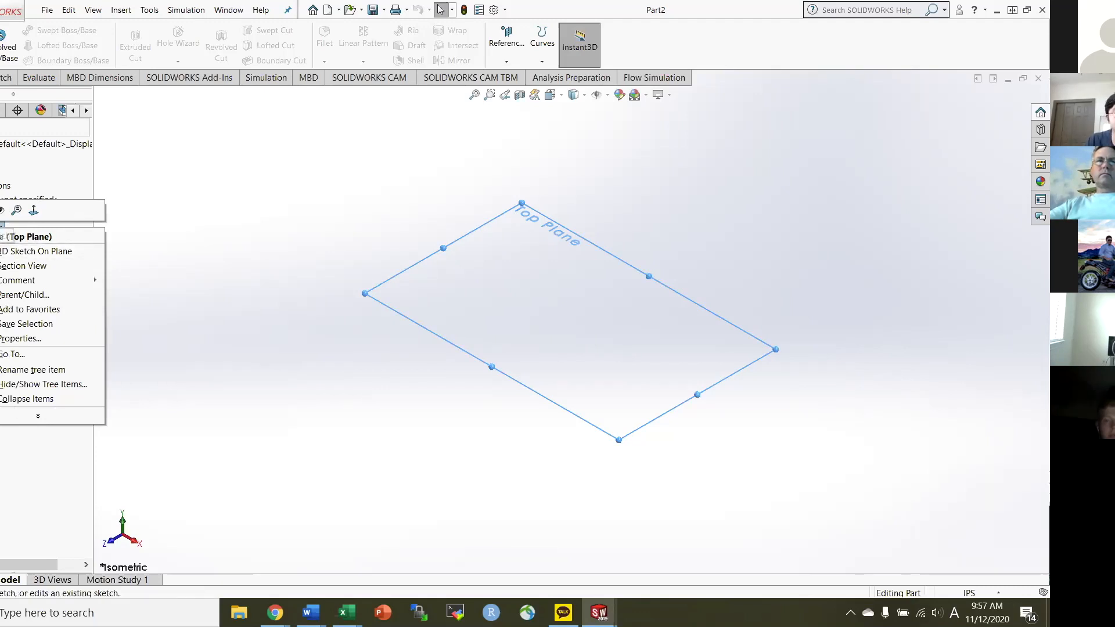
{"action": "left_click", "coordinate": [0, 211]}
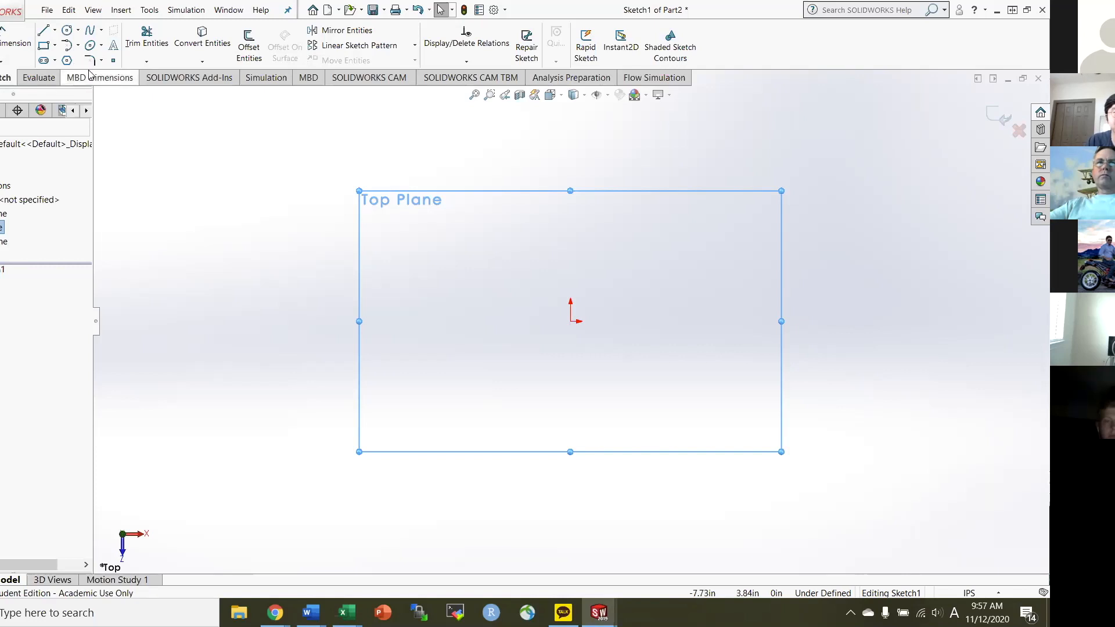
Sketch a circle centred on the origin.
{"action": "left_click", "coordinate": [67, 31]}
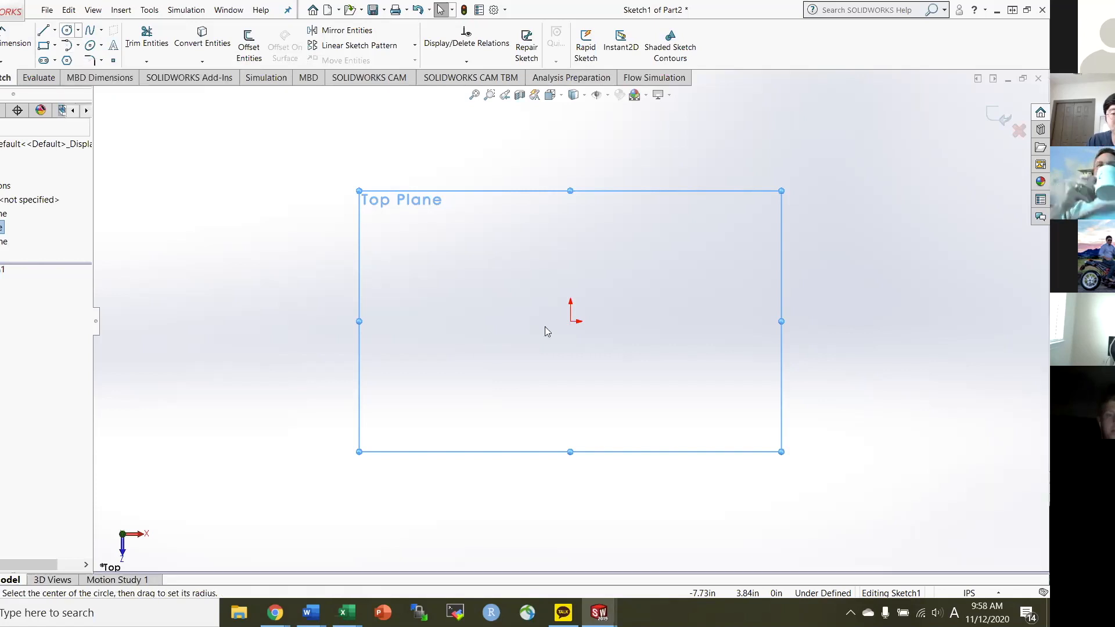
{"action": "left_click", "coordinate": [68, 33]}
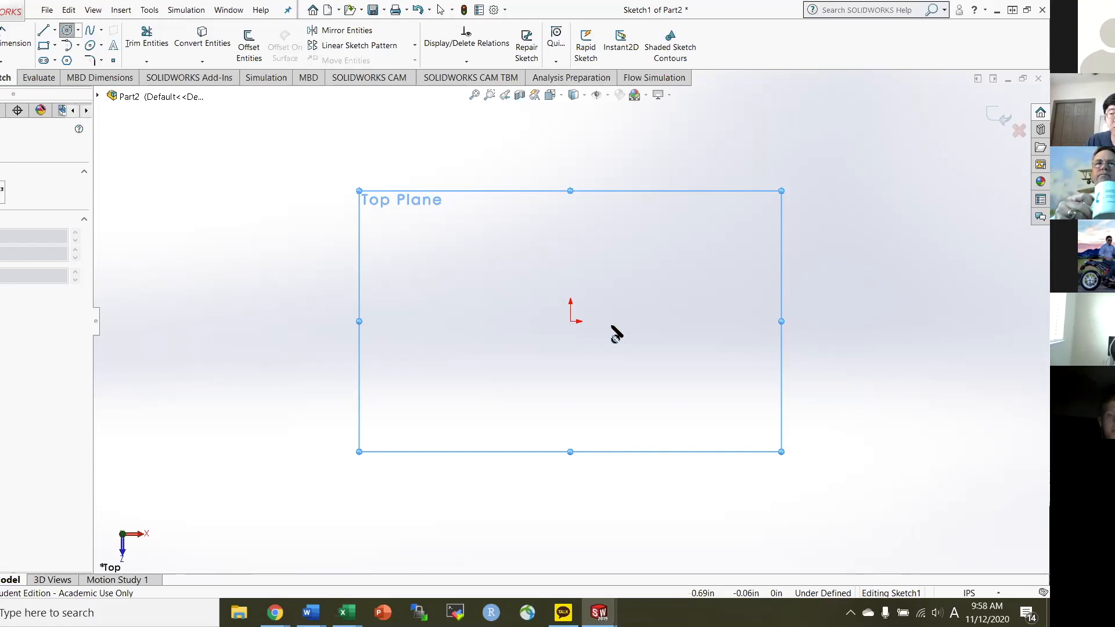
{"action": "left_click", "coordinate": [571, 322]}
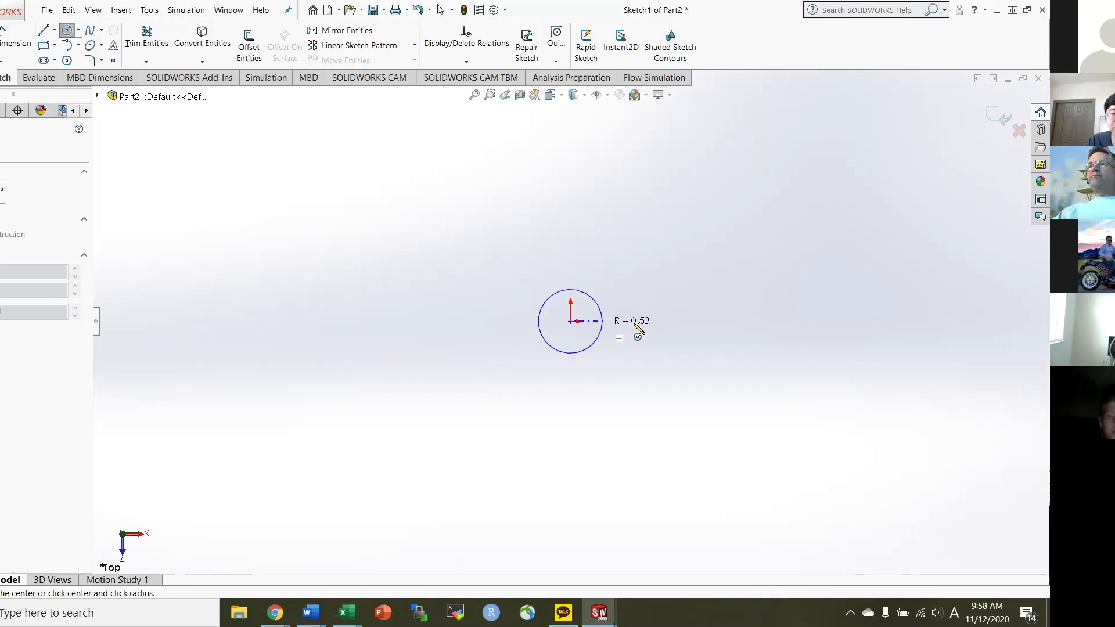
{"action": "left_click", "coordinate": [683, 329]}
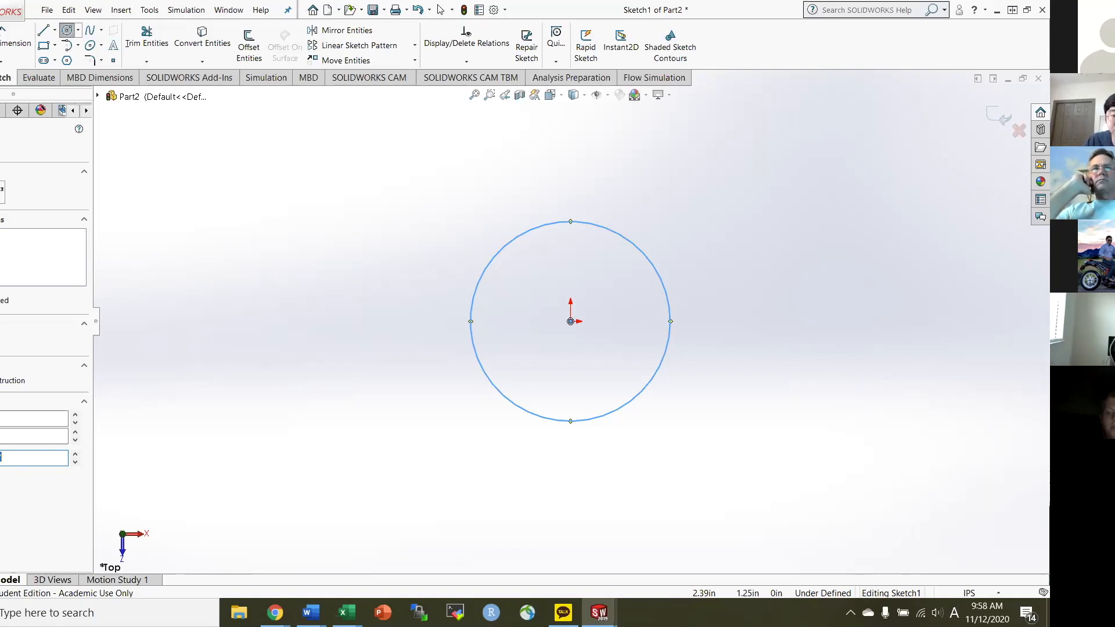
Sketch two extra circles, one on each side of the centred circle, and undo both.
{"action": "left_click", "coordinate": [364, 321]}
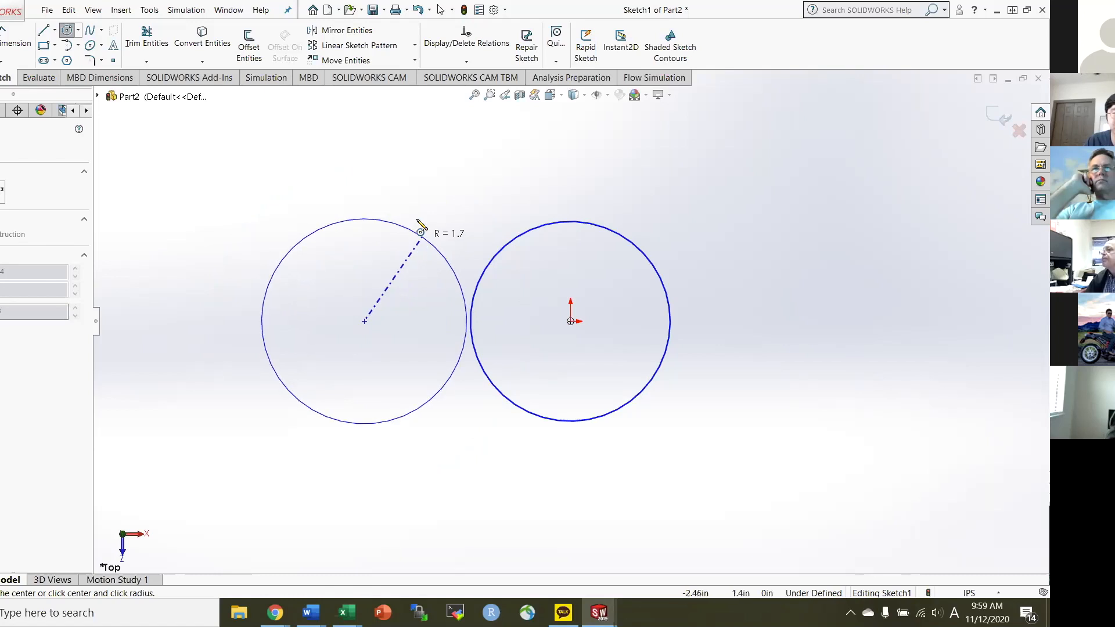
{"action": "left_click", "coordinate": [408, 252]}
{"action": "left_click", "coordinate": [744, 249]}
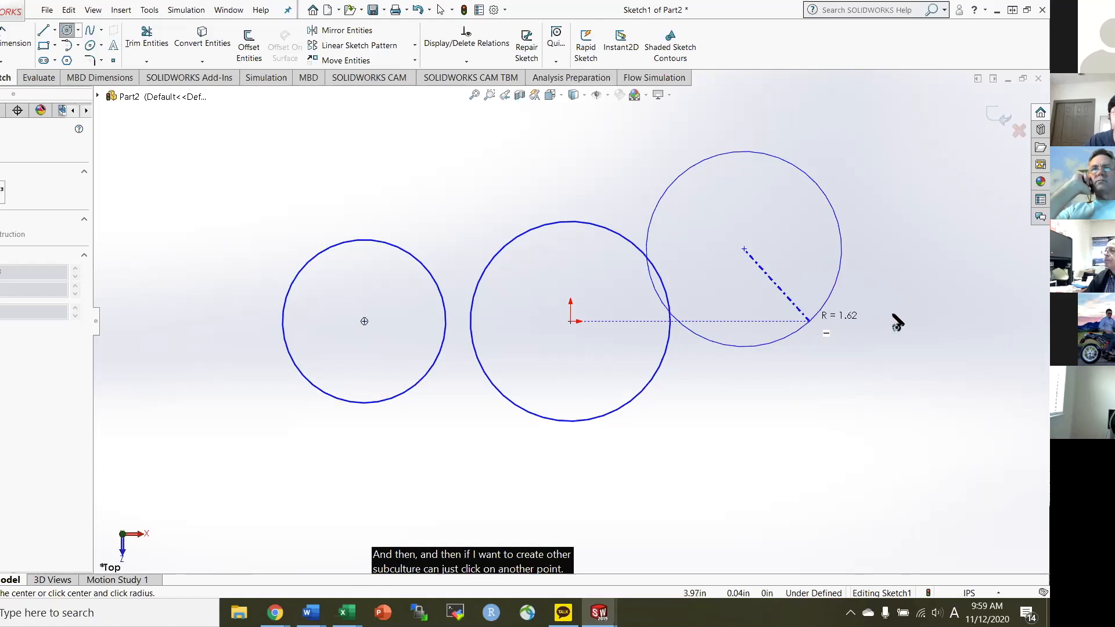
{"action": "left_click", "coordinate": [816, 312]}
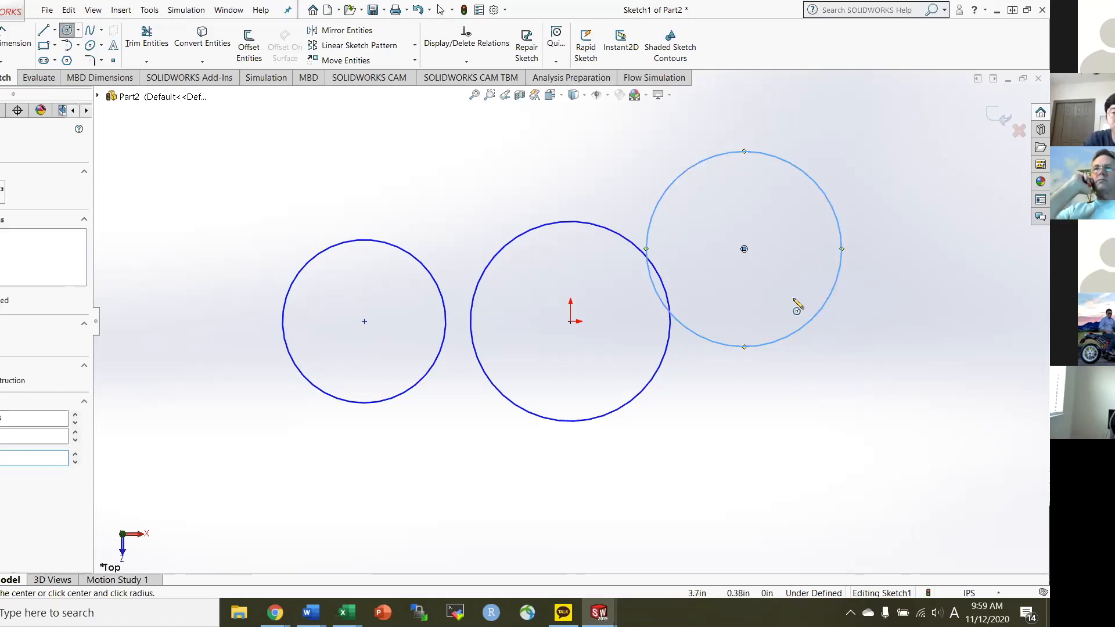
{"action": "key", "text": "ctrl+z"}
{"action": "key", "text": "ctrl+z"}
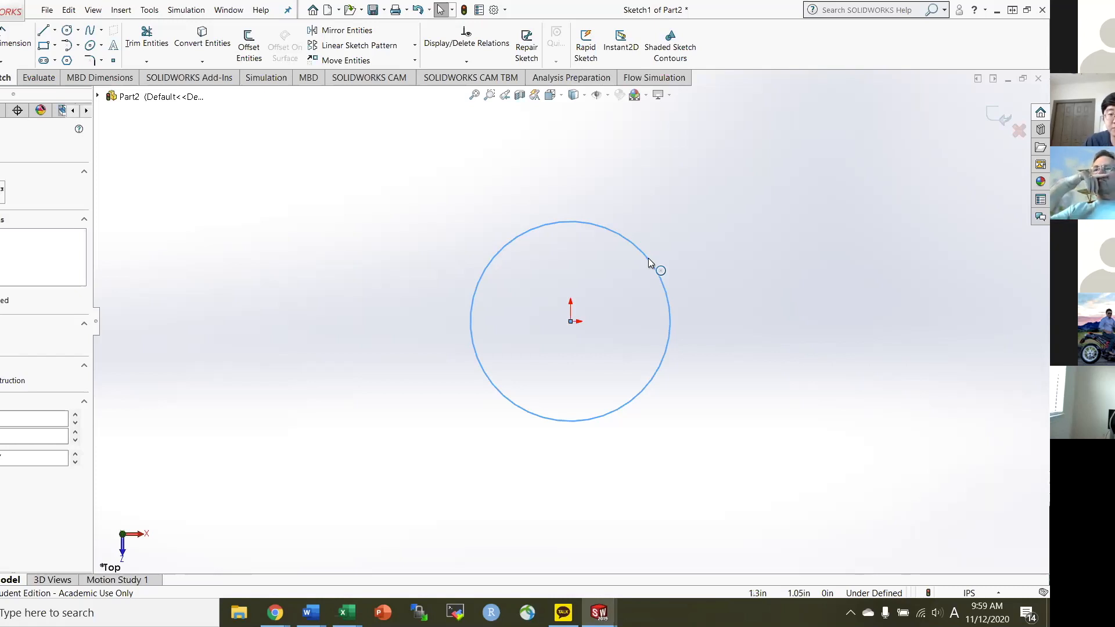
Resize the origin-centred circle freehand to about 4.05 in across, and dimension its diameter as 4 in.
{"action": "left_click_drag", "start_coordinate": [639, 281], "coordinate": [627, 295]}
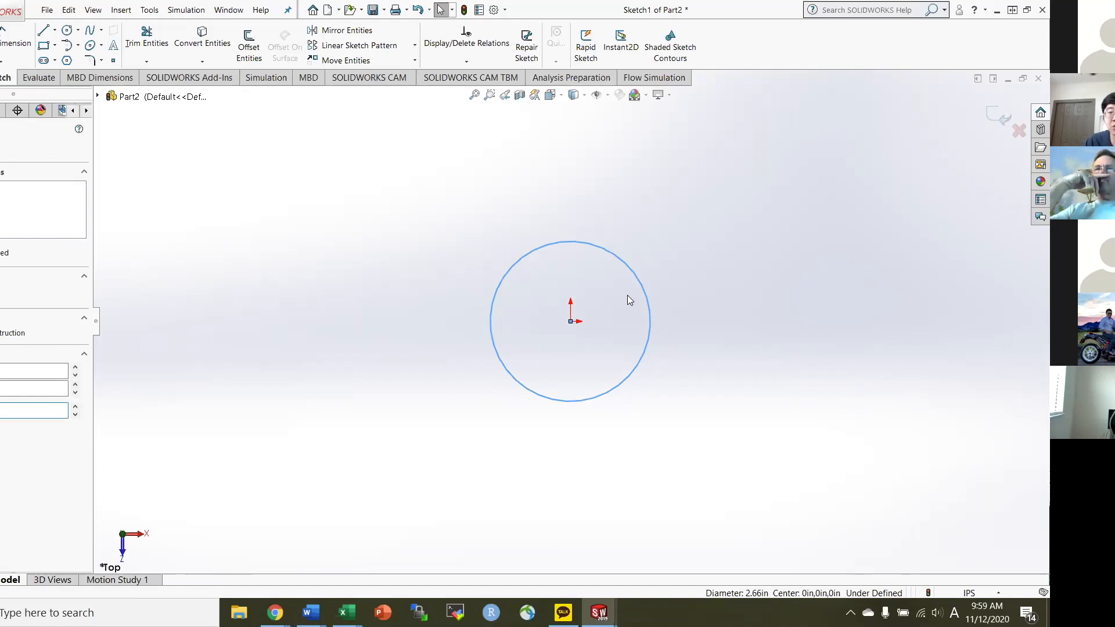
{"action": "left_click_drag", "start_coordinate": [627, 295], "coordinate": [689, 289]}
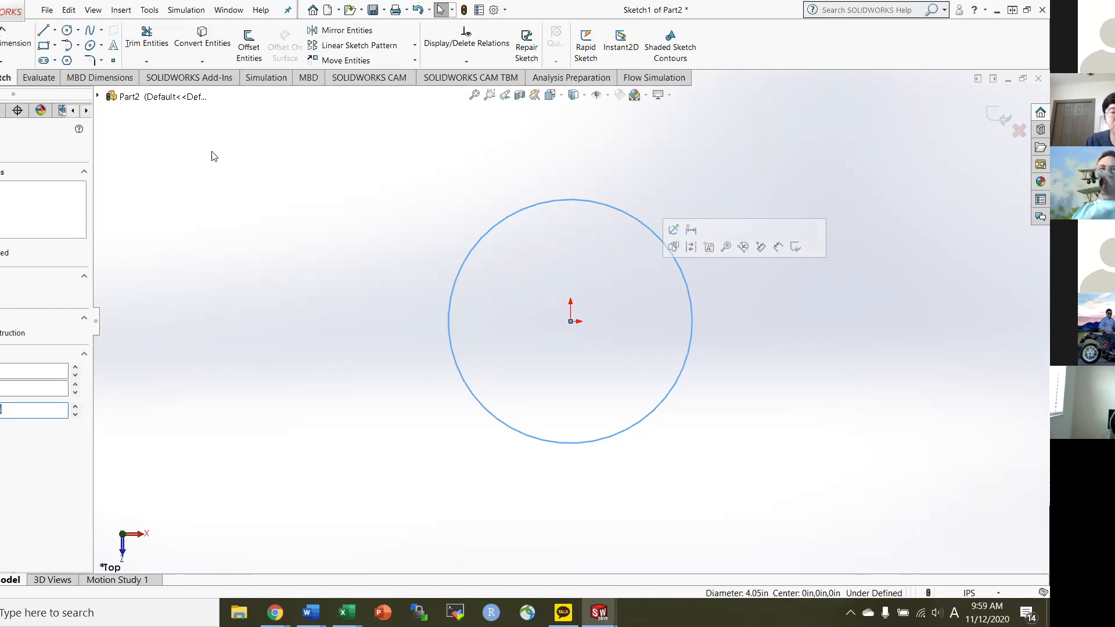
{"action": "left_click", "coordinate": [7, 46]}
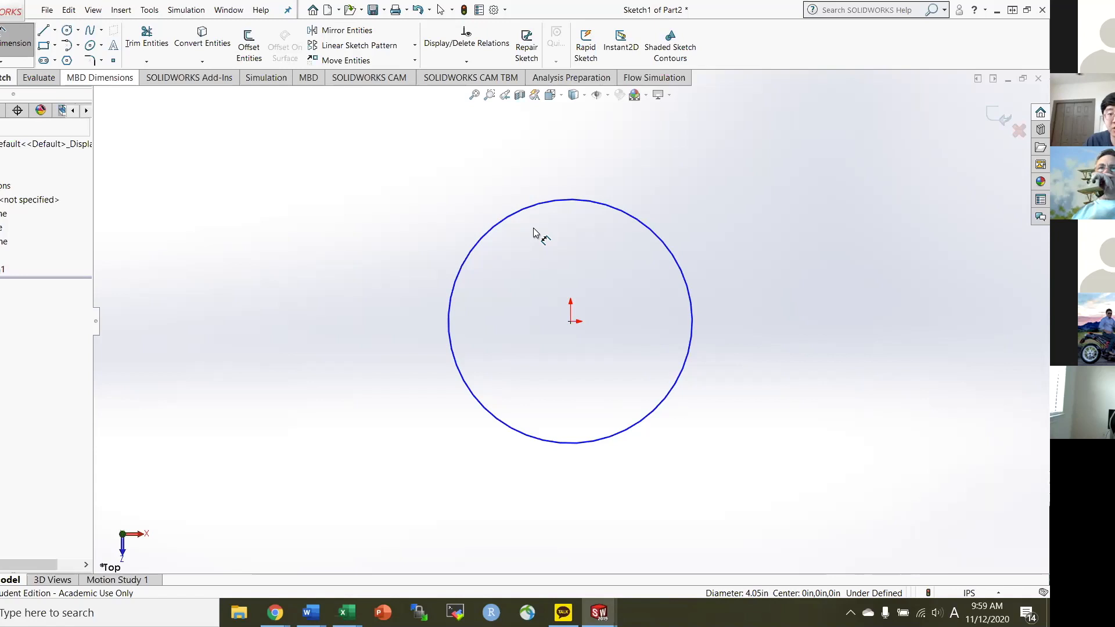
{"action": "left_click", "coordinate": [642, 223]}
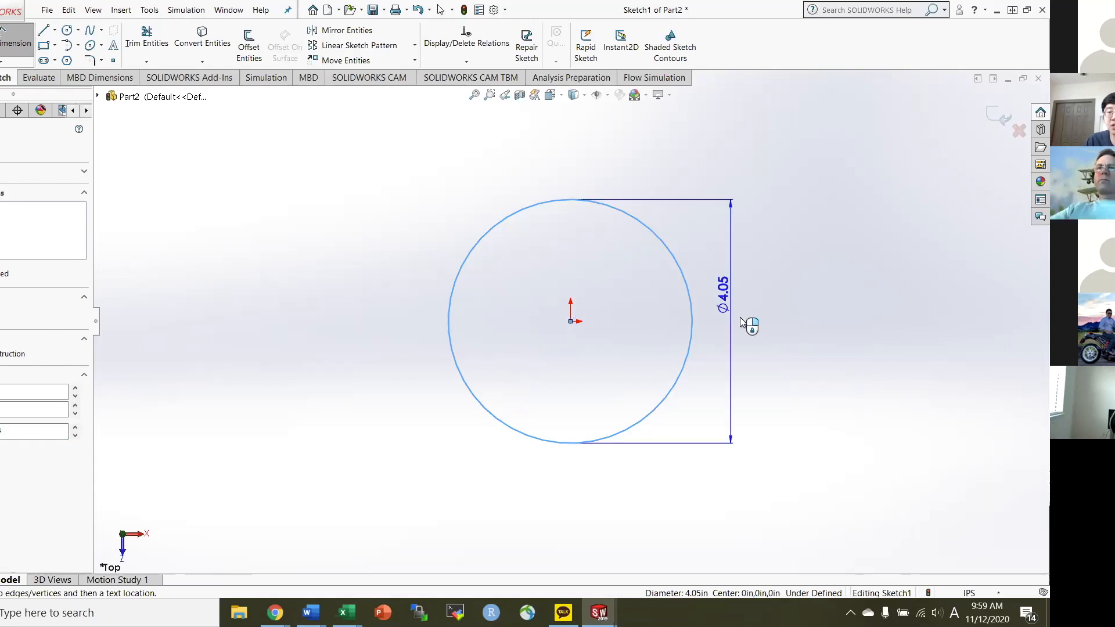
{"action": "left_click", "coordinate": [740, 318]}
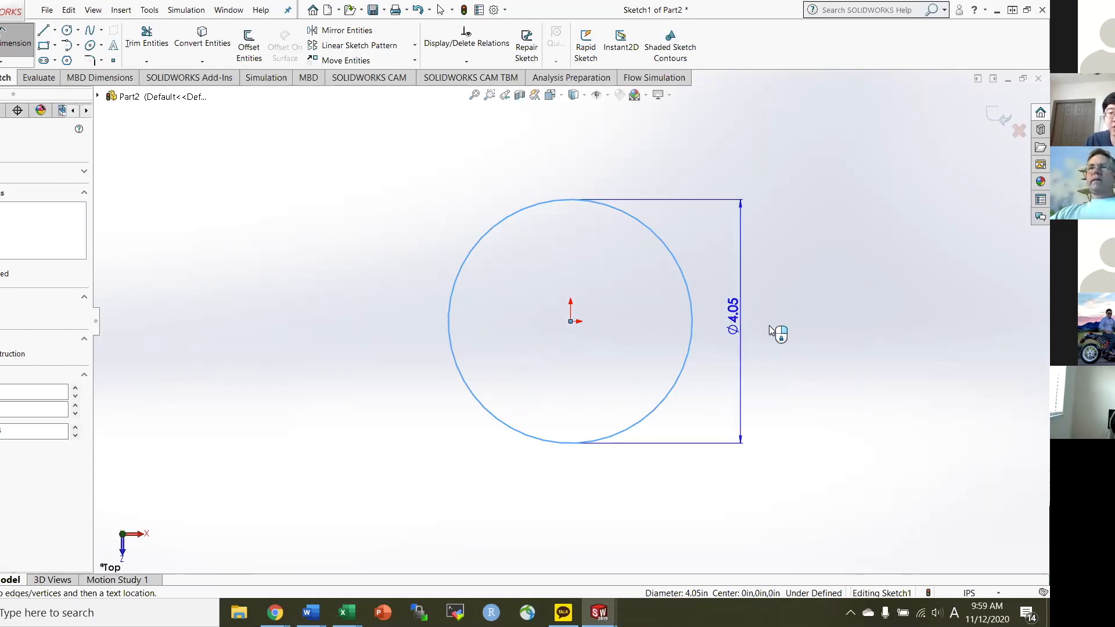
{"action": "left_click", "coordinate": [675, 280]}
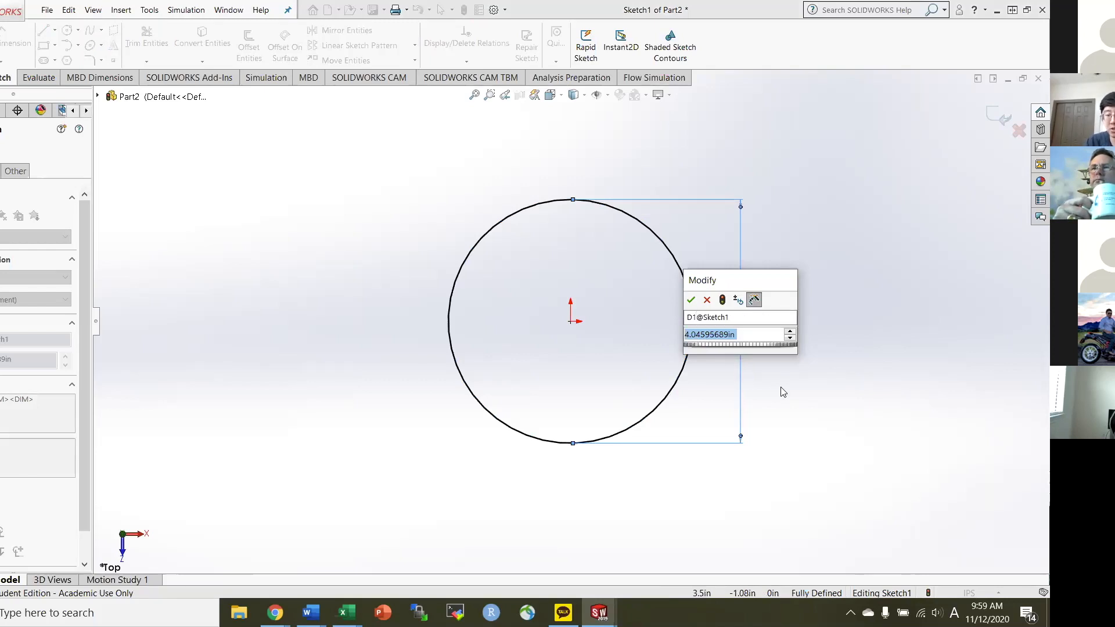
{"action": "type", "text": "4"}
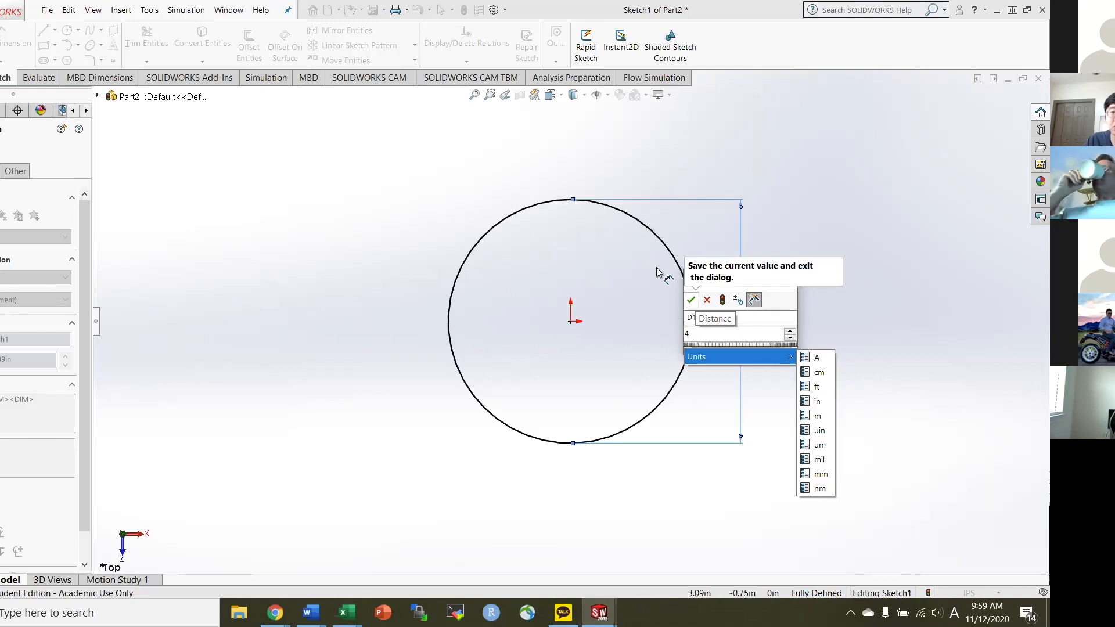
{"action": "key", "text": "Return"}
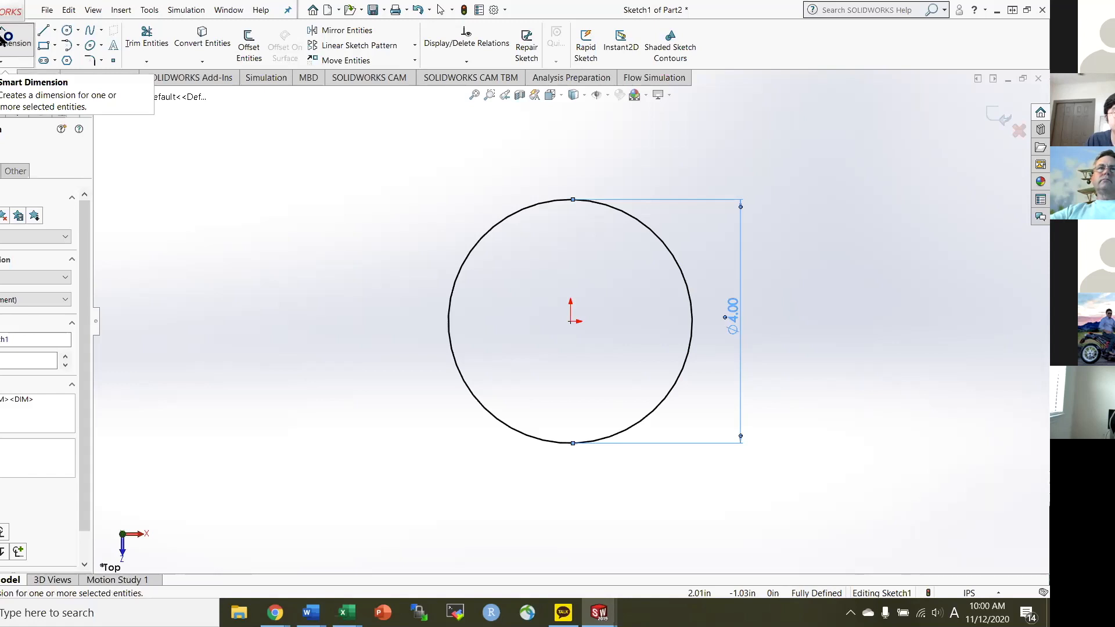
{"action": "key", "text": "Escape"}
{"action": "key", "text": "Escape"}
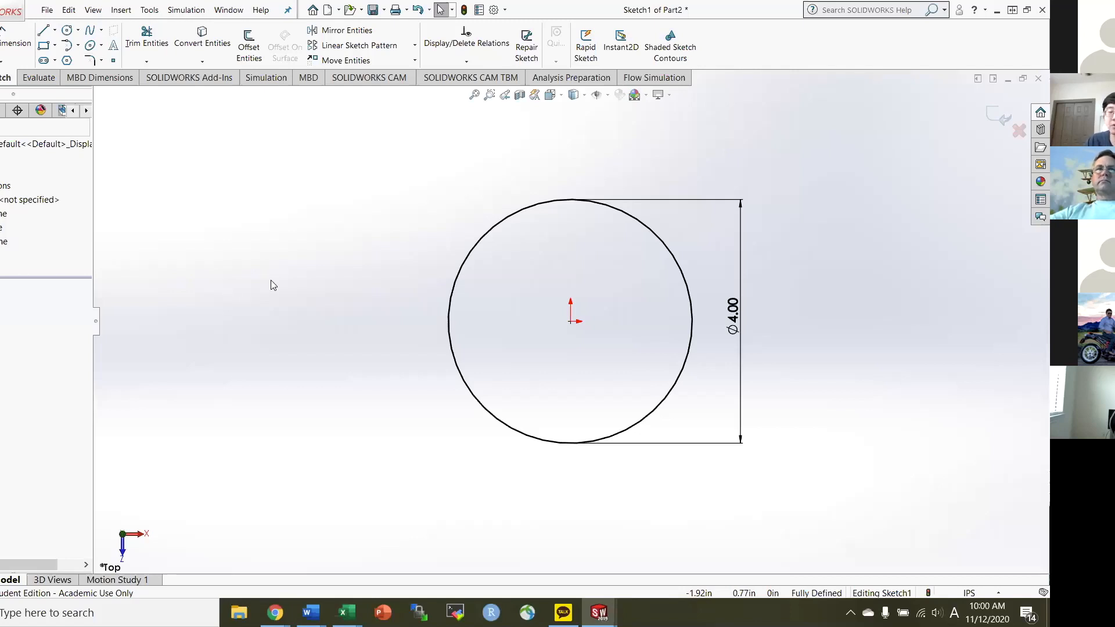
{"action": "key", "text": "ctrl+a"}
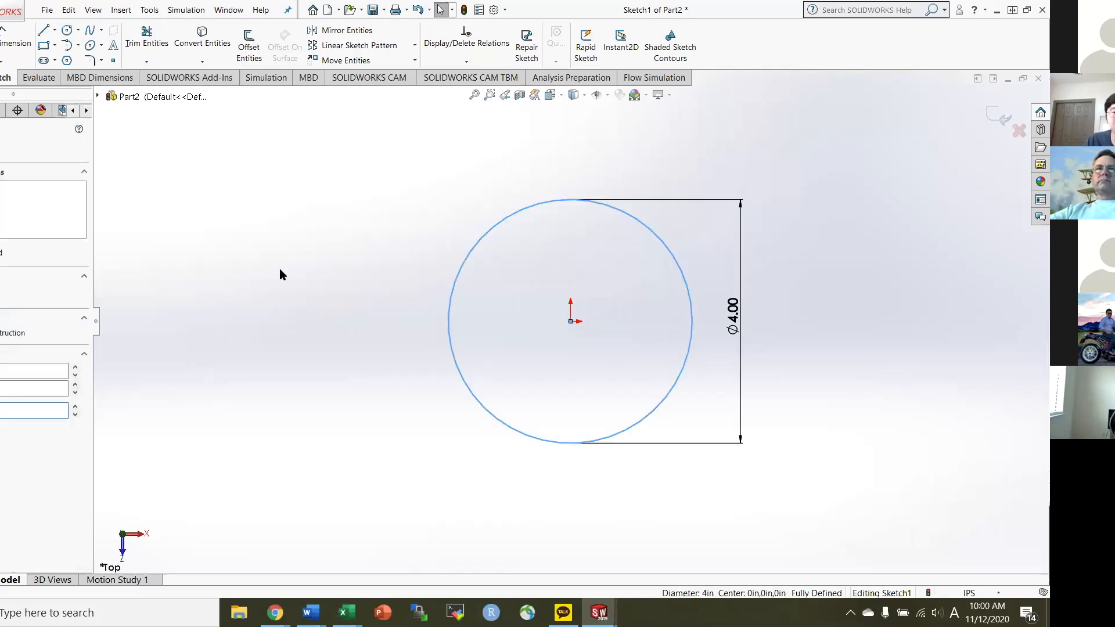
{"action": "left_click", "coordinate": [451, 307]}
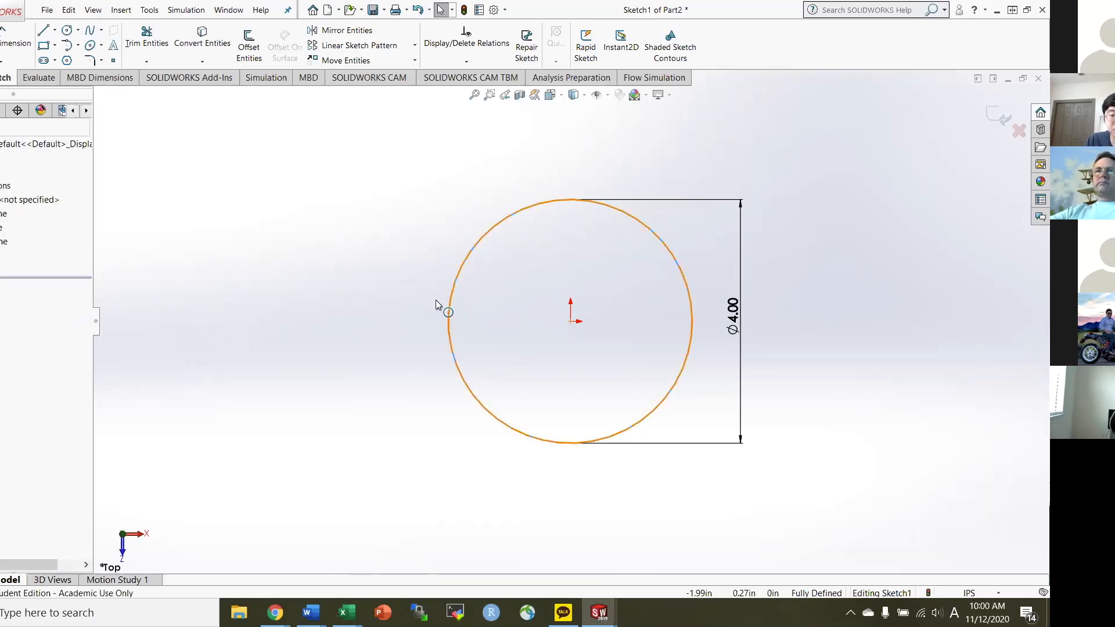
{"action": "left_click", "coordinate": [437, 303]}
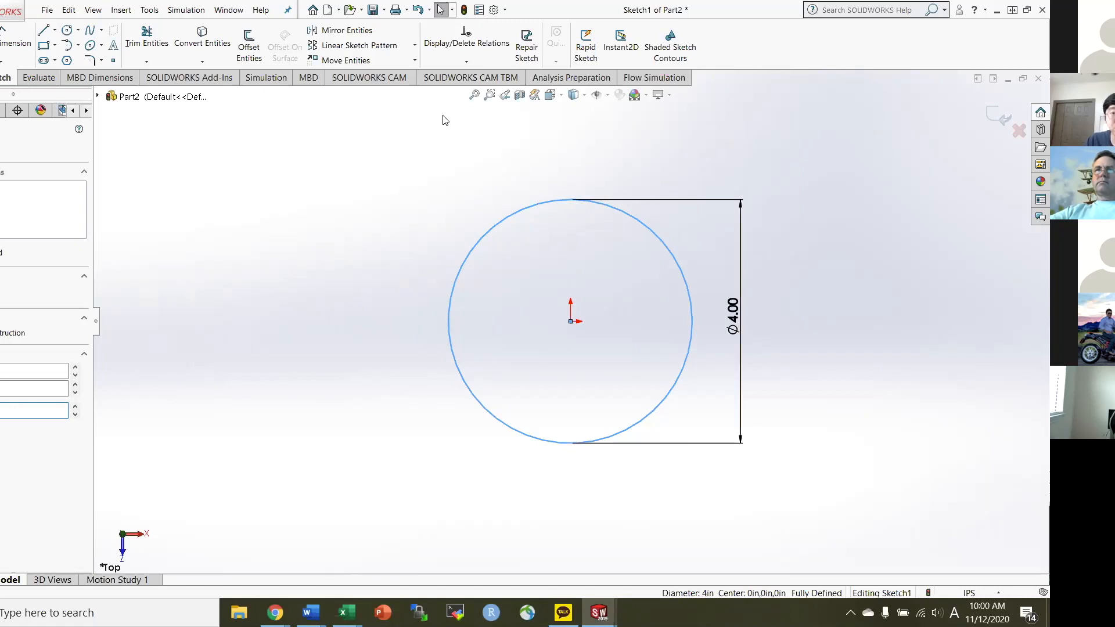
Review the unit system in the document properties and close the settings without applying changes.
{"action": "left_click", "coordinate": [495, 11]}
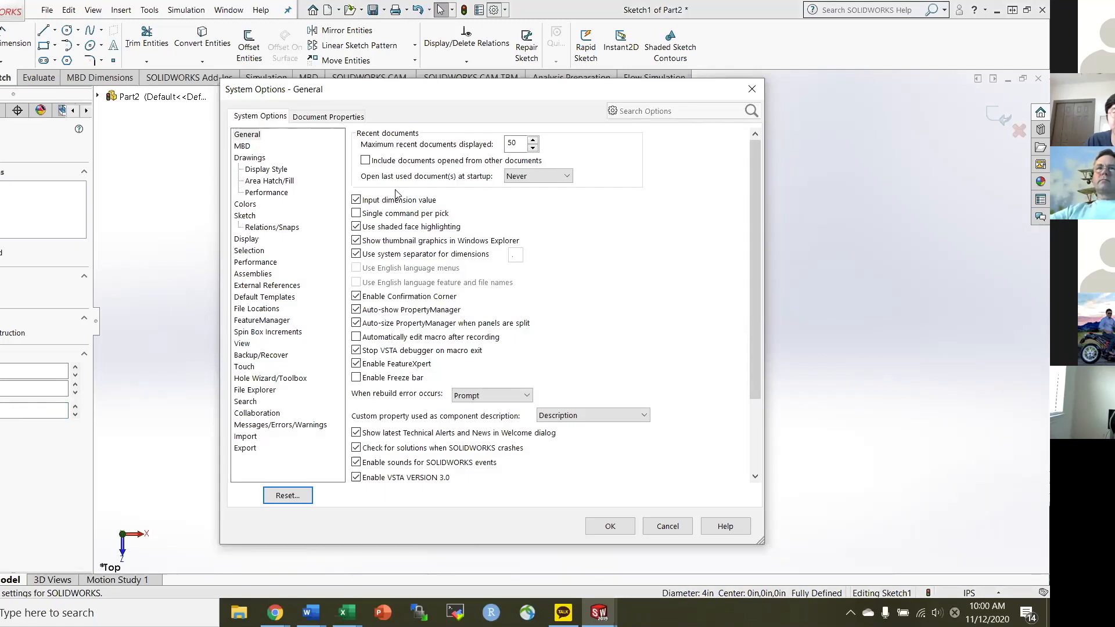
{"action": "left_click", "coordinate": [326, 119]}
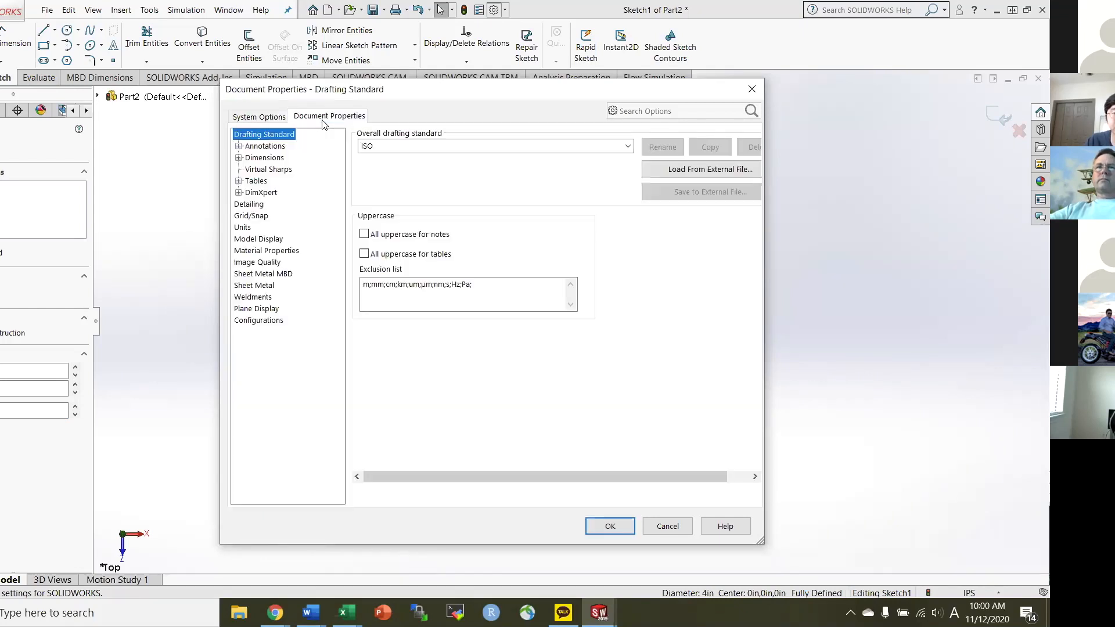
{"action": "left_click", "coordinate": [248, 227]}
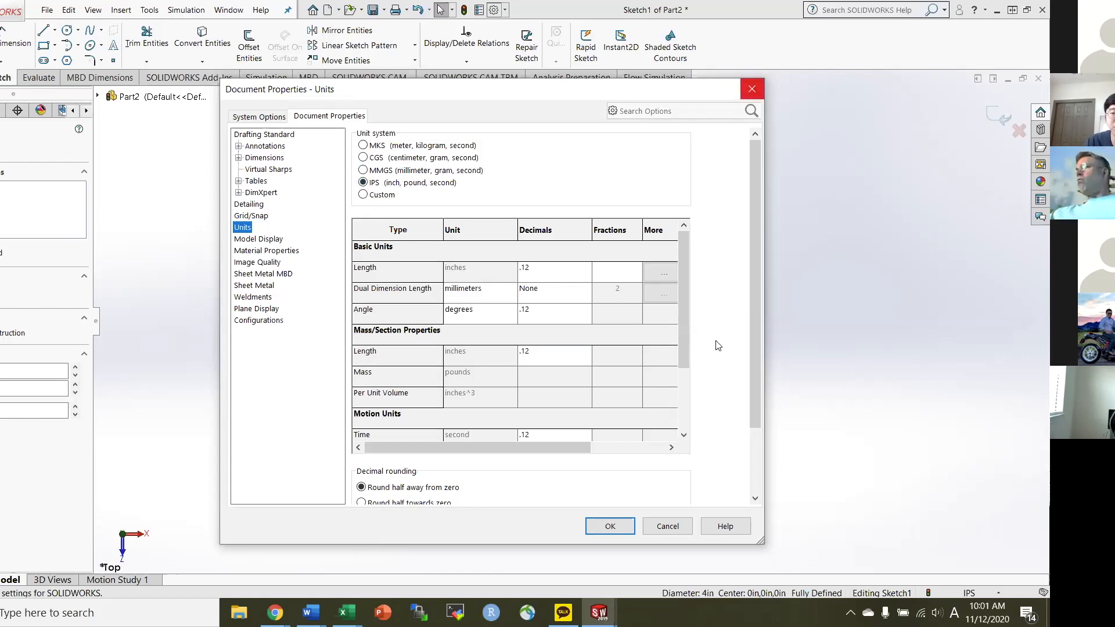
{"action": "left_click", "coordinate": [753, 91]}
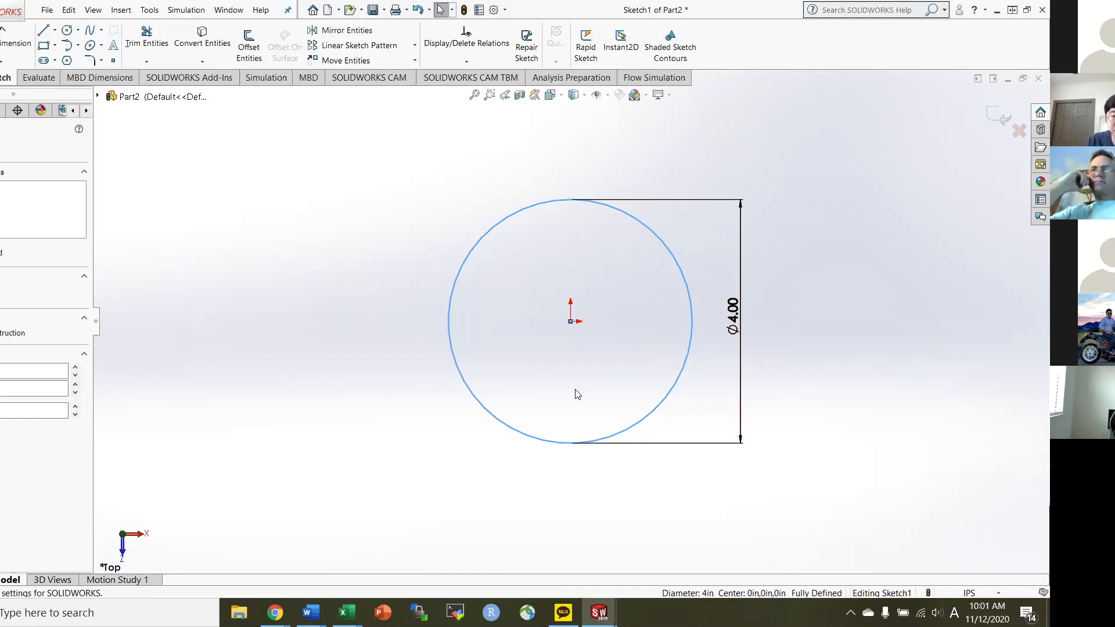
Extrude the dimensioned circle upward from the Top Plane to a depth of 2 in.
{"action": "mouse_move", "coordinate": [537, 337]}
{"action": "middle_mouse_down"}
{"action": "mouse_move", "coordinate": [546, 126]}
{"action": "mouse_move", "coordinate": [562, 353]}
{"action": "mouse_move", "coordinate": [555, 374]}
{"action": "mouse_move", "coordinate": [526, 387]}
{"action": "mouse_move", "coordinate": [521, 437]}
{"action": "middle_mouse_up"}
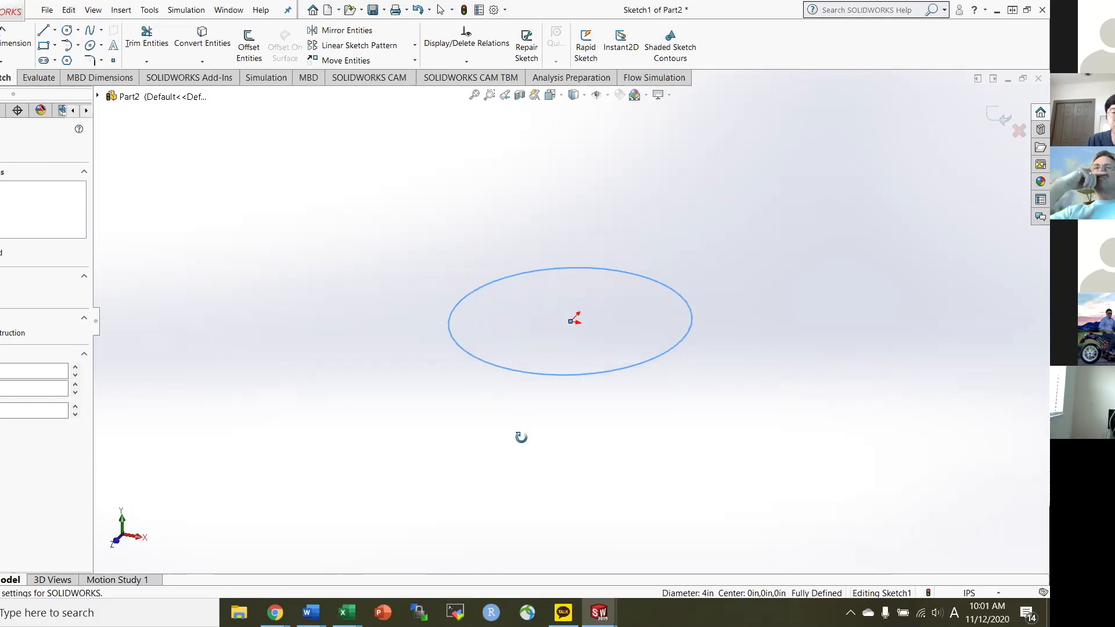
{"action": "middle_click_drag", "start_coordinate": [521, 437], "coordinate": [517, 428]}
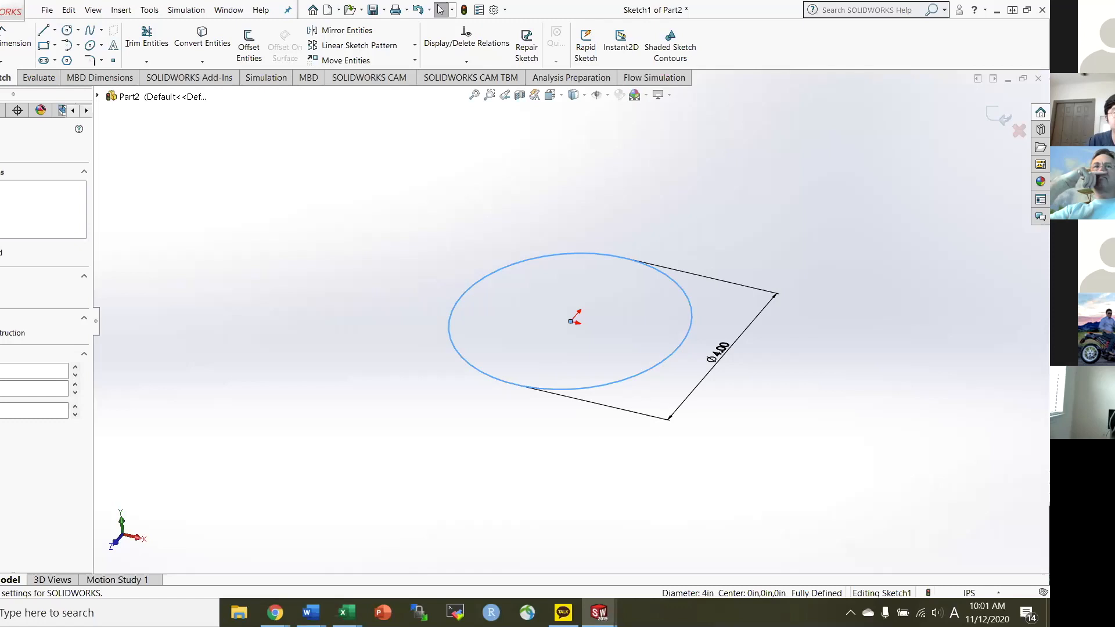
{"action": "left_click", "coordinate": [0, 77]}
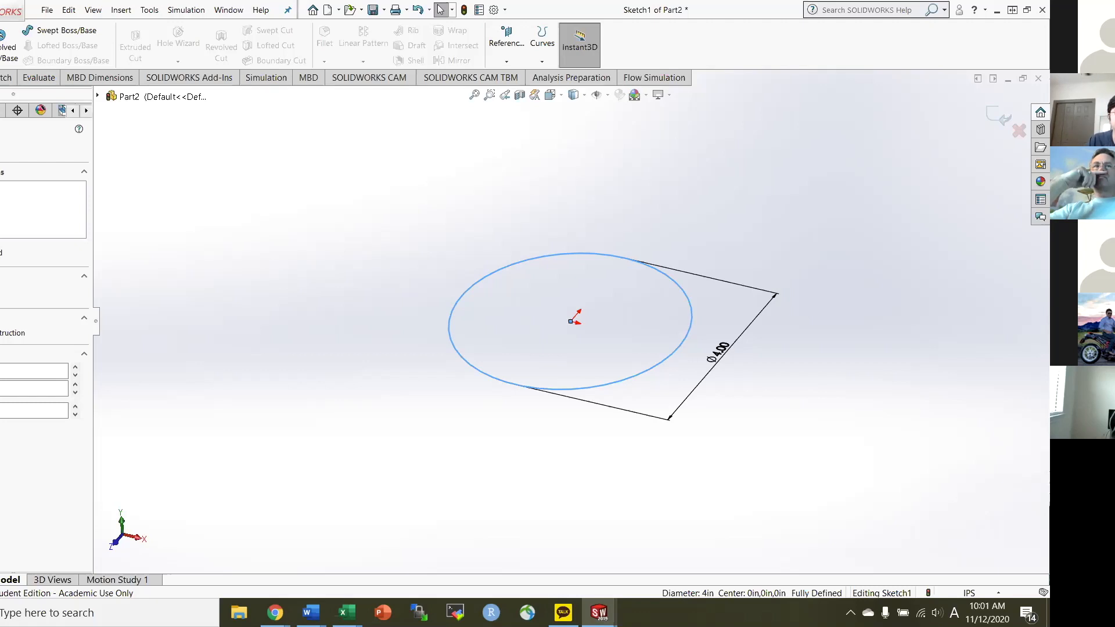
{"action": "left_click", "coordinate": [0, 45]}
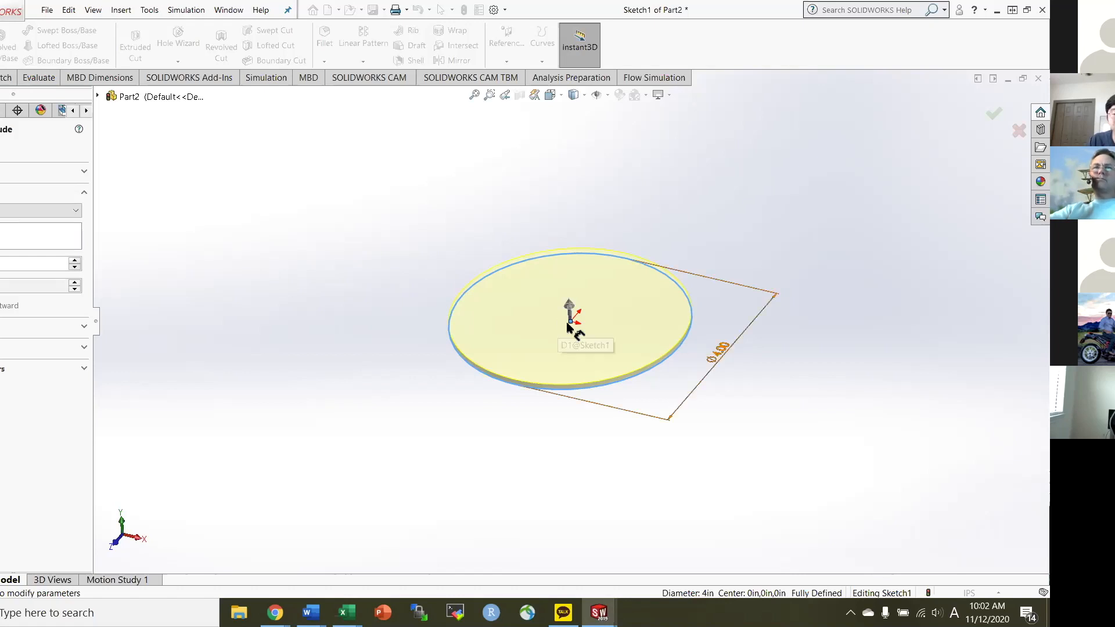
{"action": "scroll", "coordinate": [569, 327], "scroll_direction": "down", "scroll_amount": 3}
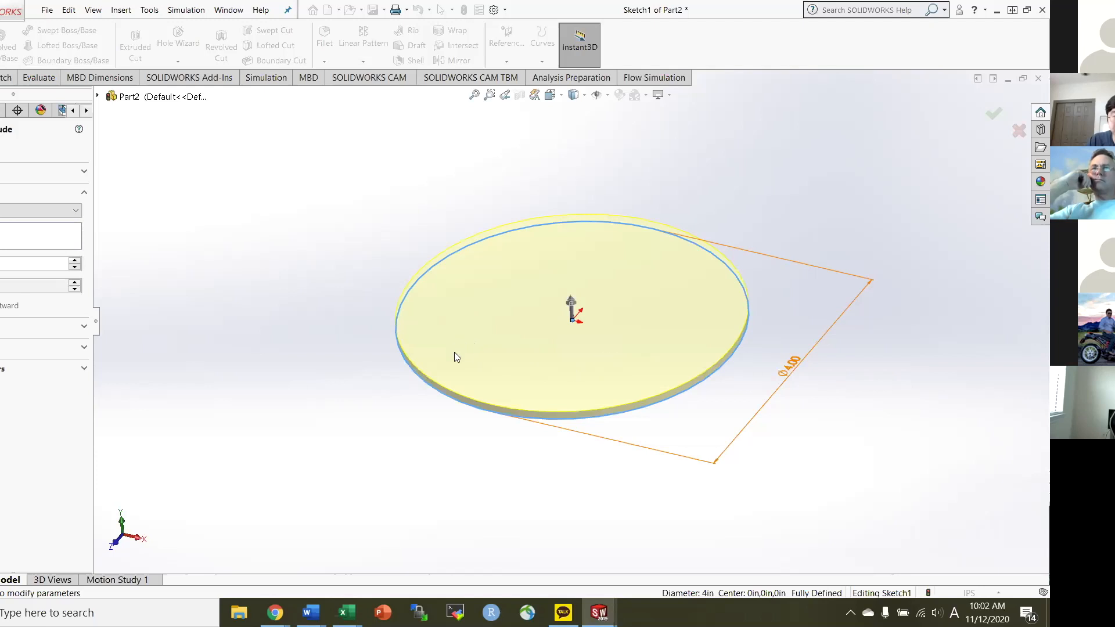
{"action": "middle_click_drag", "start_coordinate": [552, 352], "coordinate": [458, 301]}
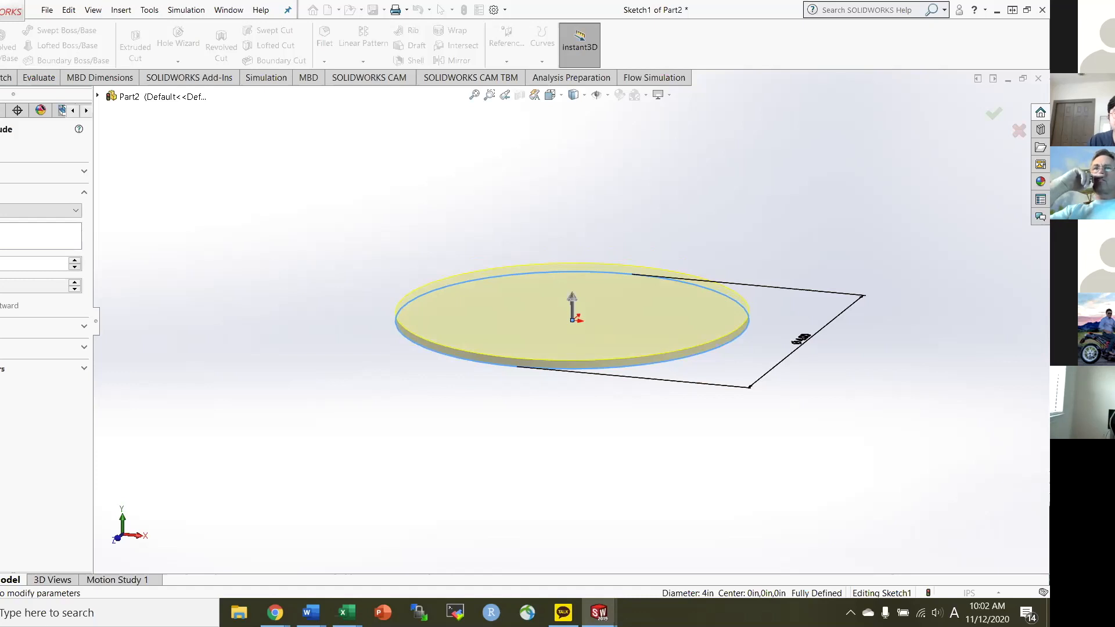
{"action": "left_click", "coordinate": [0, 211]}
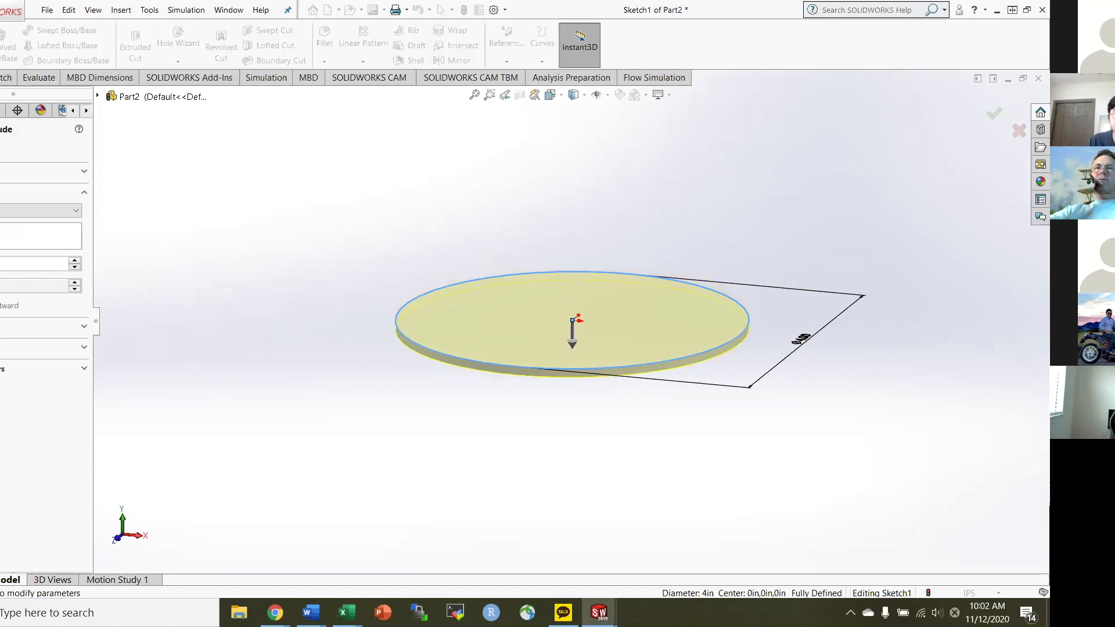
{"action": "left_click", "coordinate": [0, 211]}
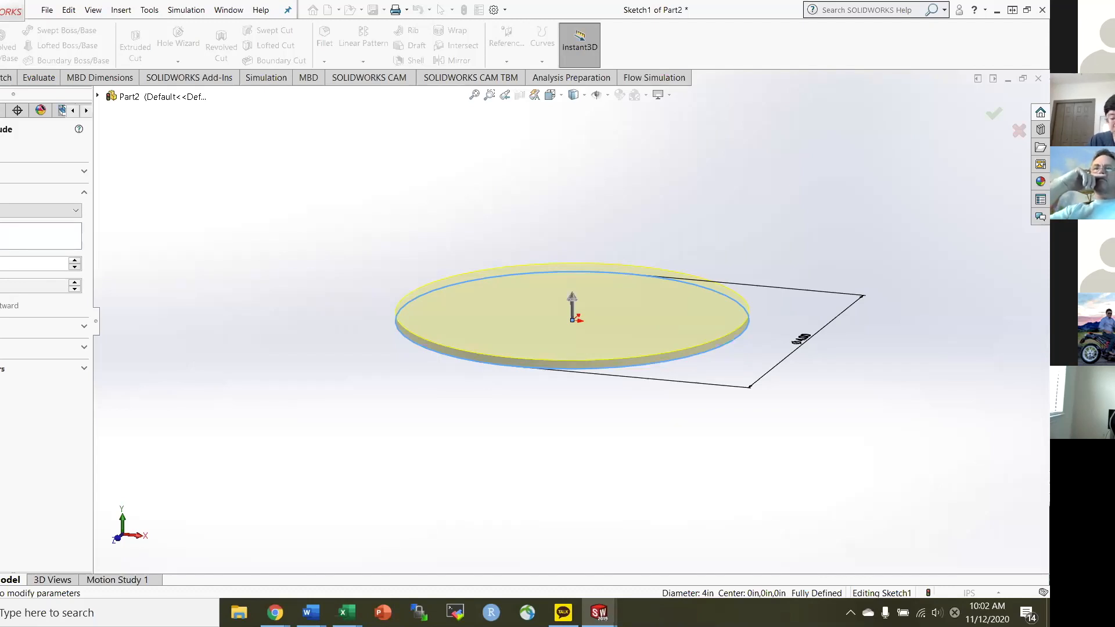
{"action": "left_click", "coordinate": [13, 212]}
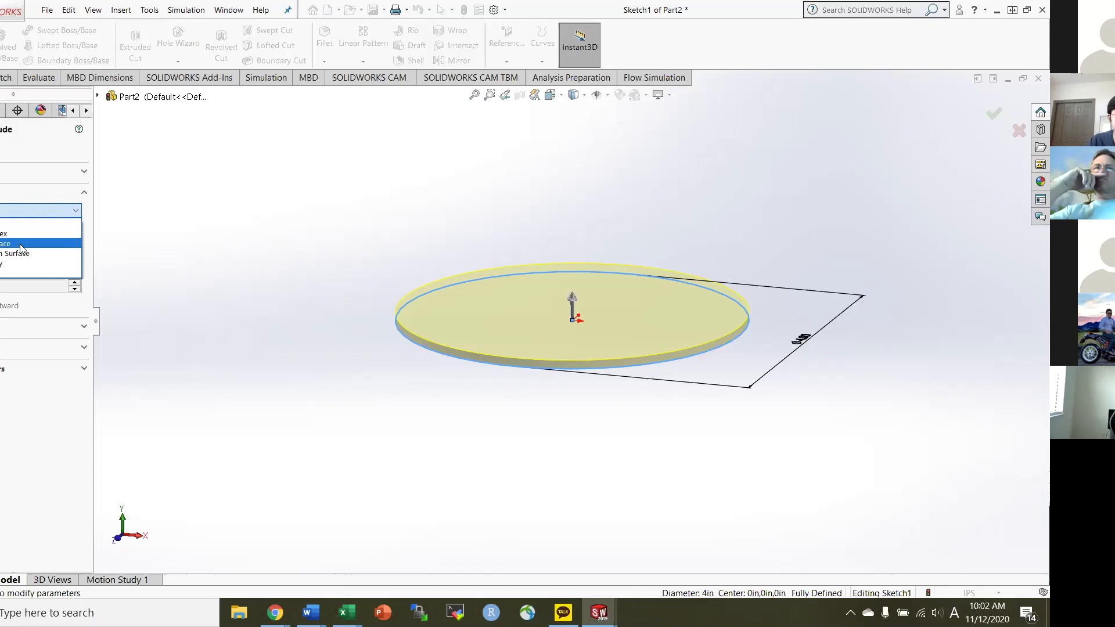
{"action": "left_click", "coordinate": [9, 222]}
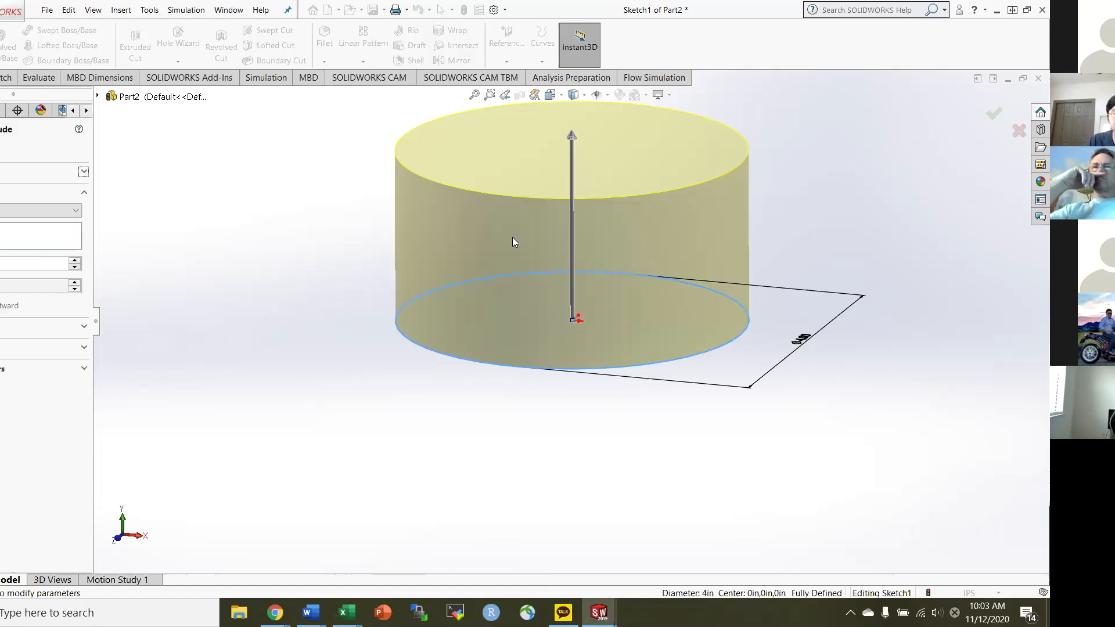
{"action": "scroll", "coordinate": [591, 287], "scroll_direction": "up", "scroll_amount": 2}
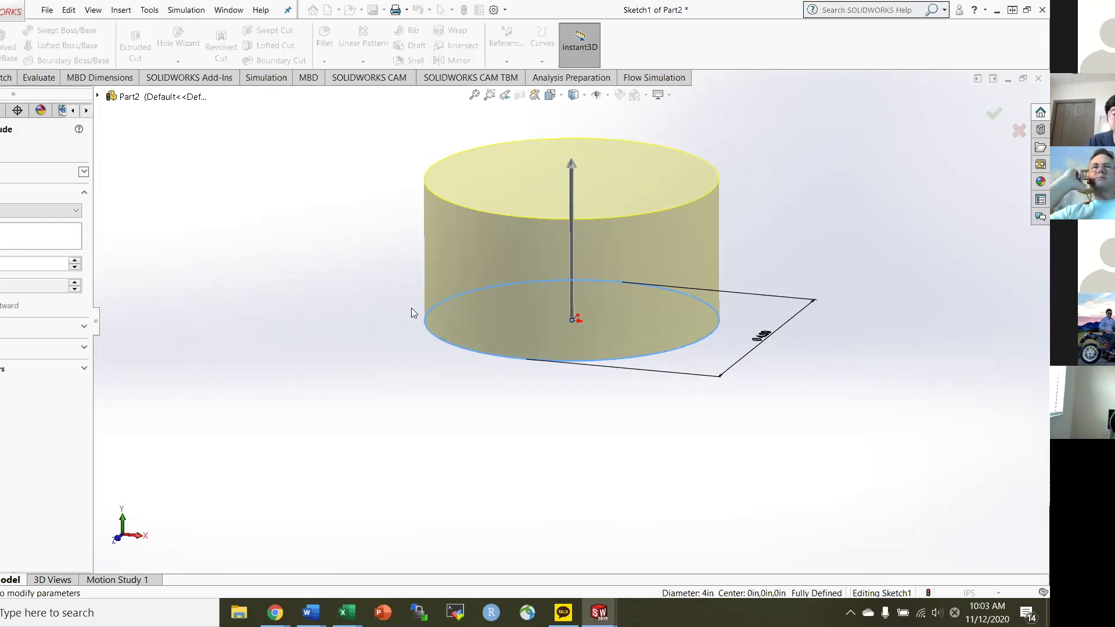
{"action": "key", "text": "Return"}
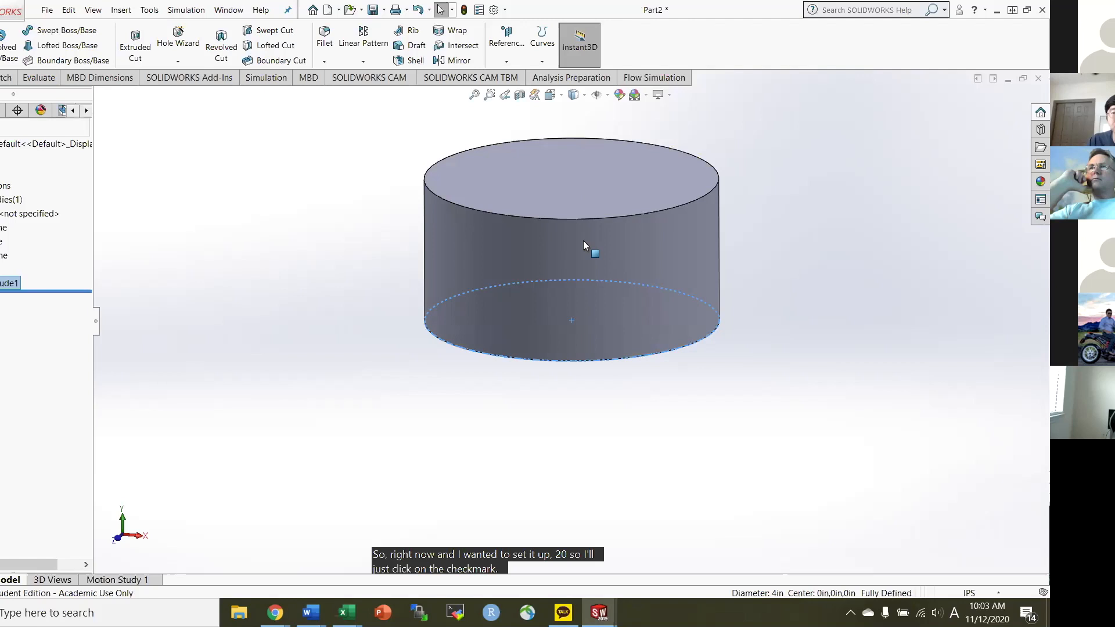
Examine the extruded cylinder at an angle, from directly below and from directly above.
{"action": "middle_click_drag", "start_coordinate": [584, 167], "coordinate": [592, 250]}
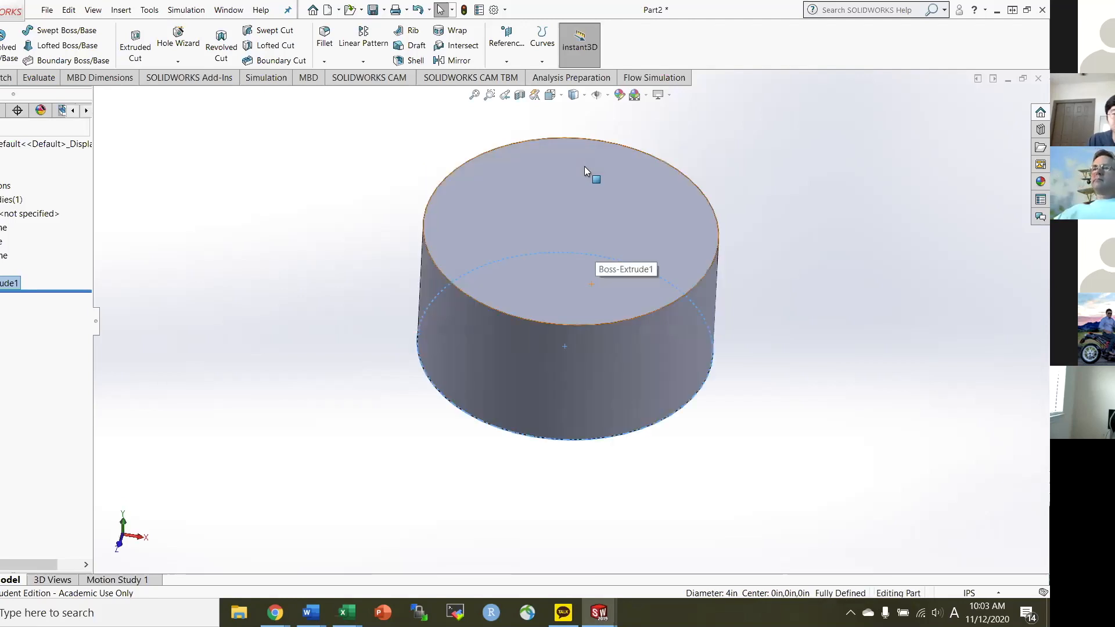
{"action": "scroll", "coordinate": [636, 268], "scroll_direction": "up", "scroll_amount": 1}
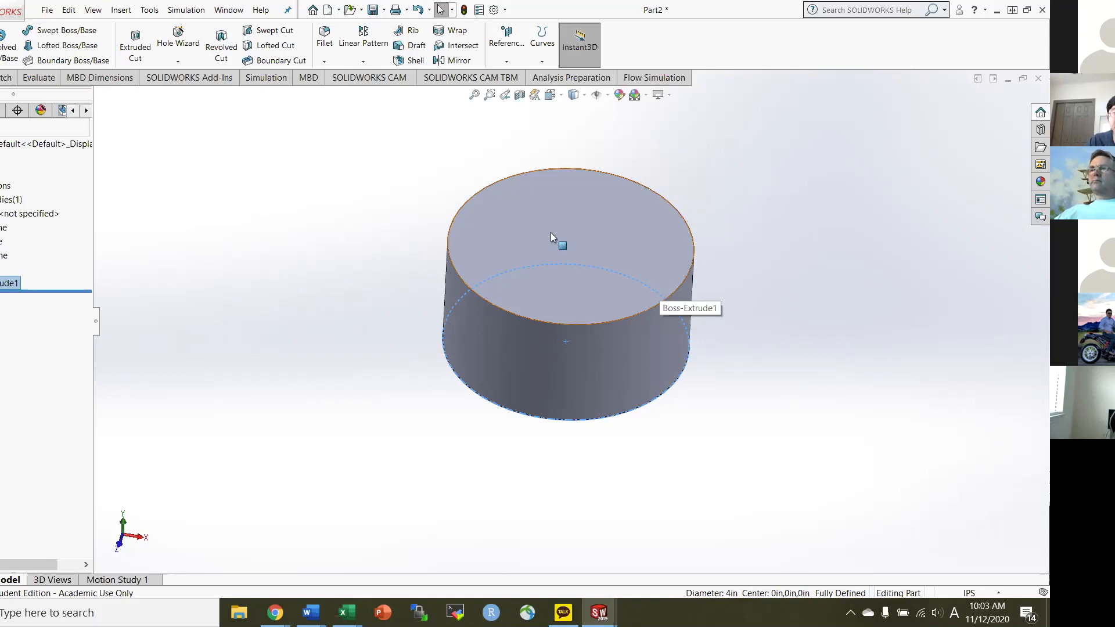
{"action": "left_click", "coordinate": [551, 96]}
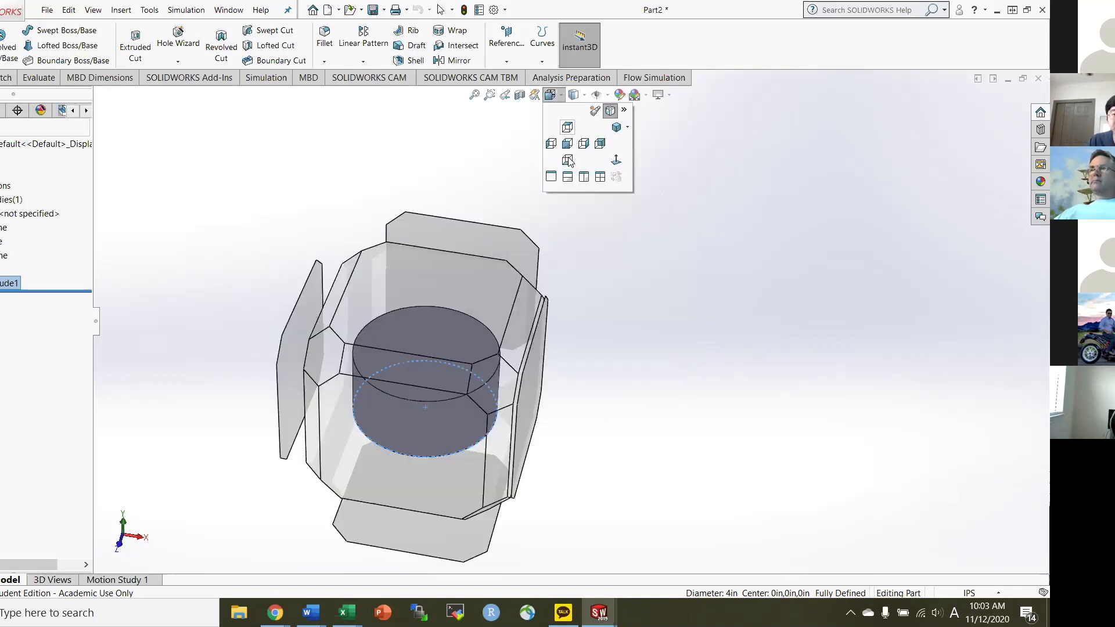
{"action": "left_click", "coordinate": [568, 160]}
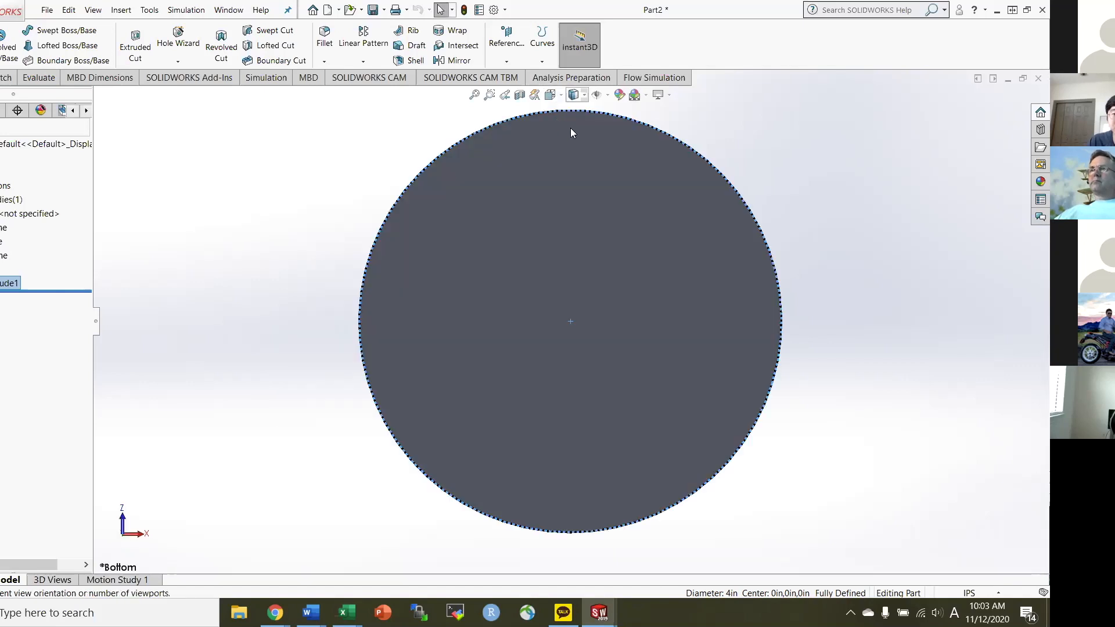
{"action": "left_click", "coordinate": [550, 96]}
{"action": "left_click", "coordinate": [569, 128]}
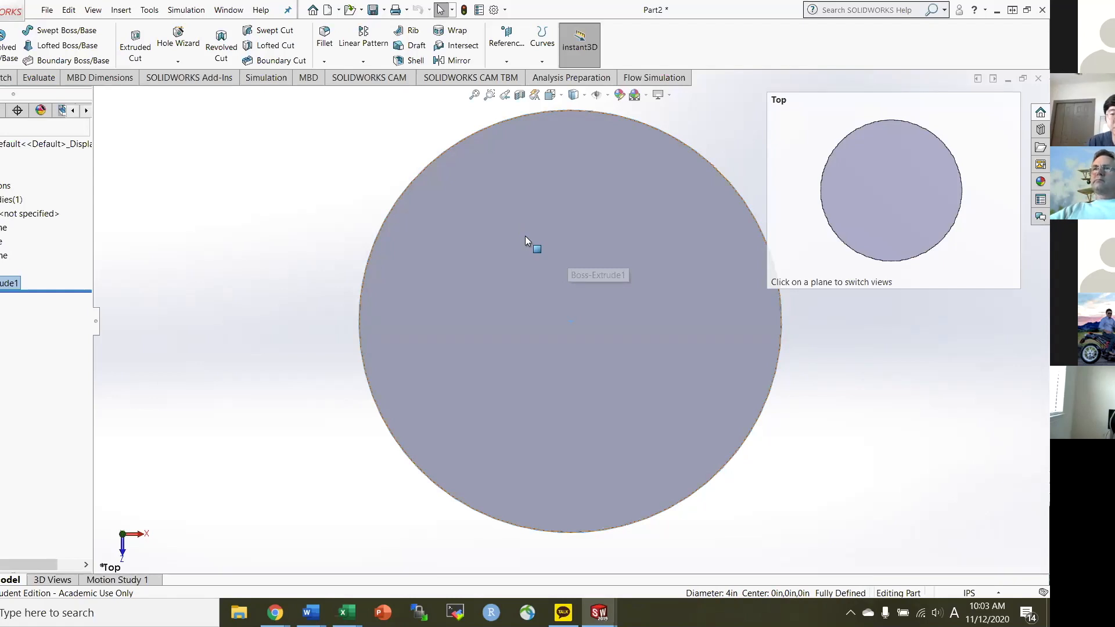
Select the circular upper face of the extruded cylinder.
{"action": "left_click", "coordinate": [525, 235]}
{"action": "middle_click_drag", "start_coordinate": [611, 419], "coordinate": [628, 325]}
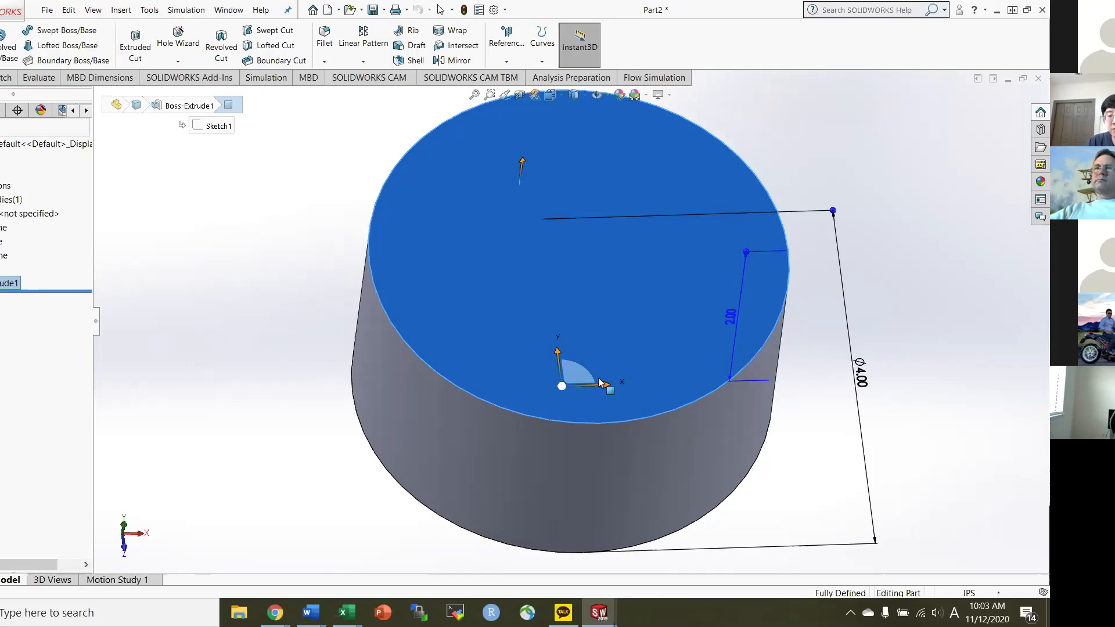
{"action": "left_click", "coordinate": [616, 293]}
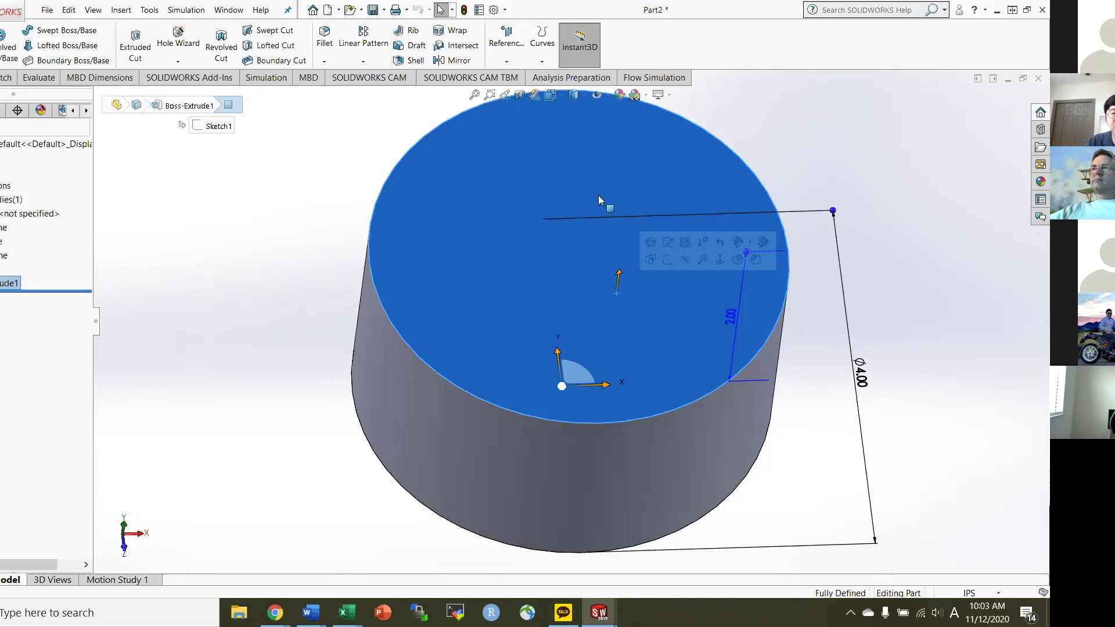
Sketch a circle centred on the origin on the cylinder's upper face, smaller than the face's outer edge.
{"action": "key", "text": "ctrl+5"}
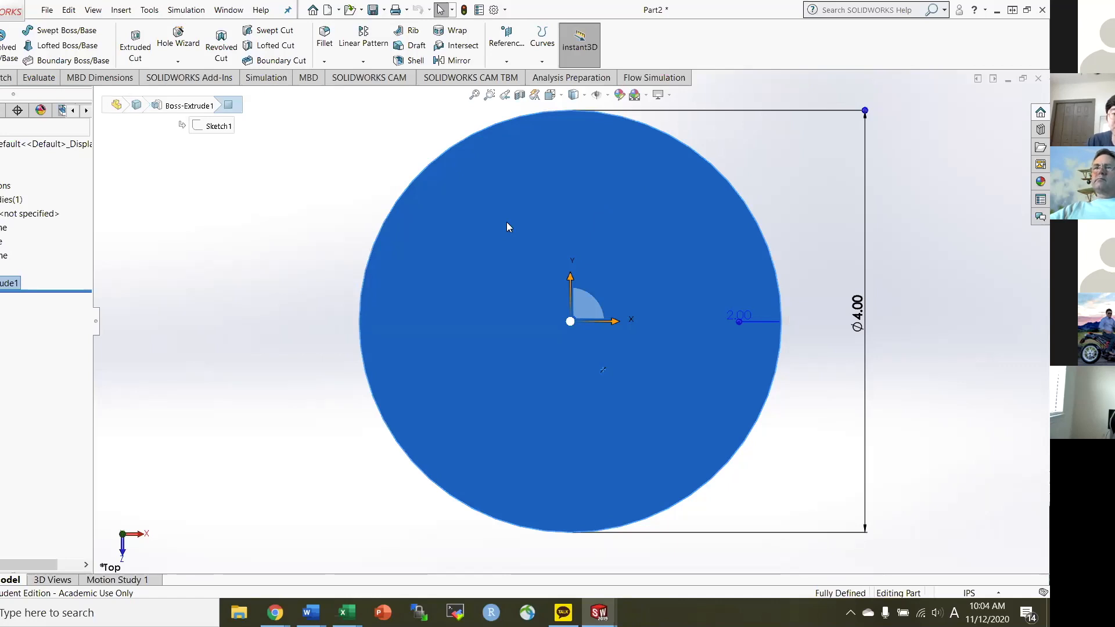
{"action": "right_click", "coordinate": [500, 241]}
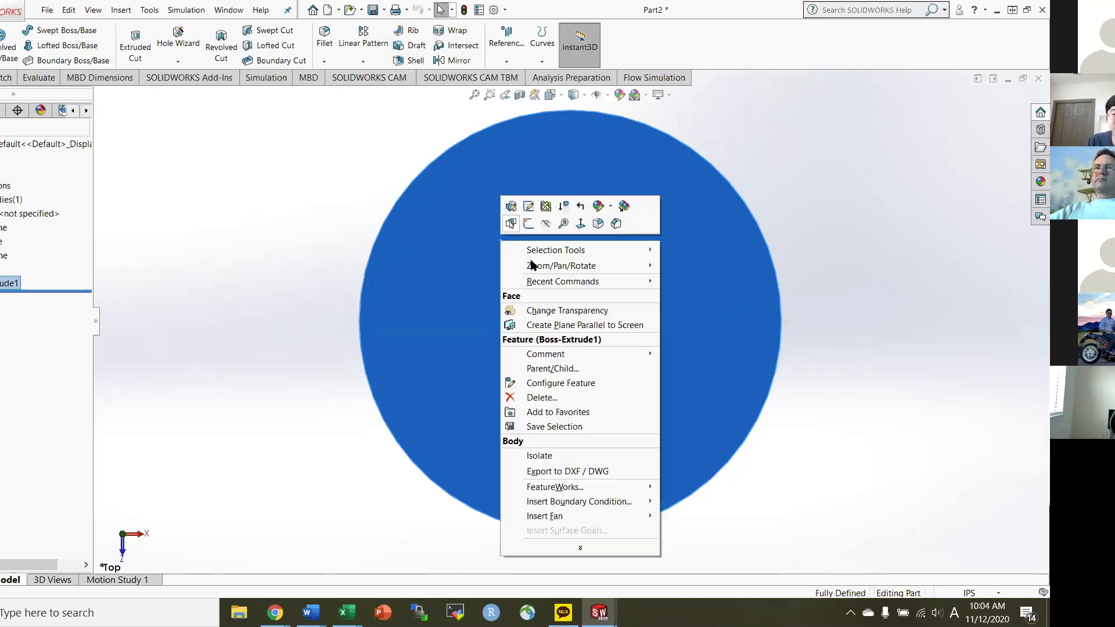
{"action": "left_click", "coordinate": [528, 224]}
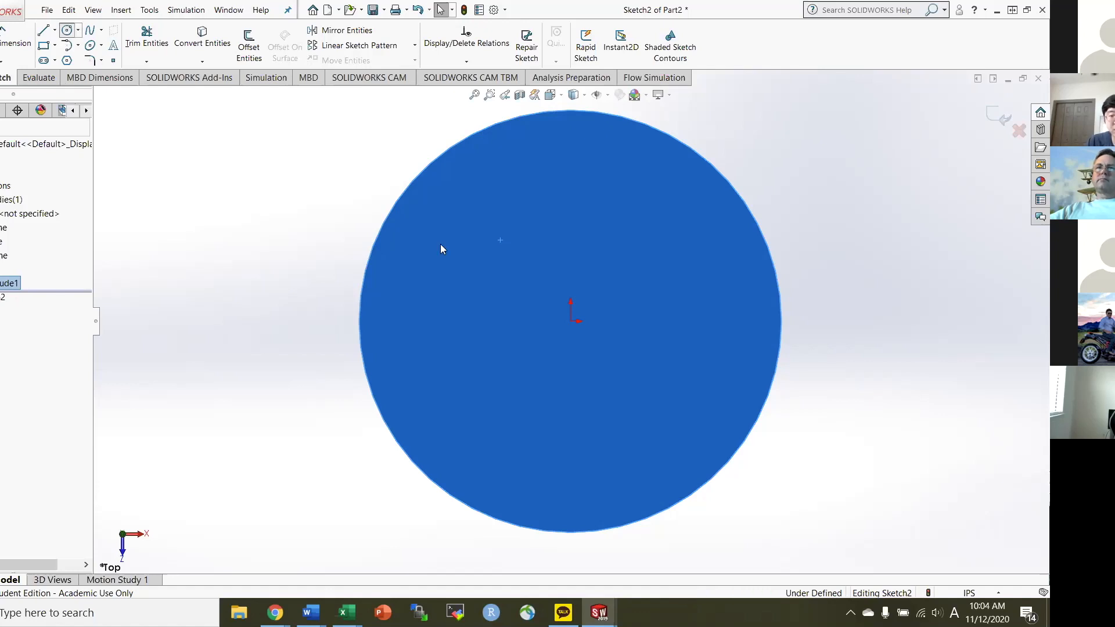
{"action": "left_click", "coordinate": [67, 30]}
{"action": "left_click", "coordinate": [570, 321]}
{"action": "left_click", "coordinate": [709, 325]}
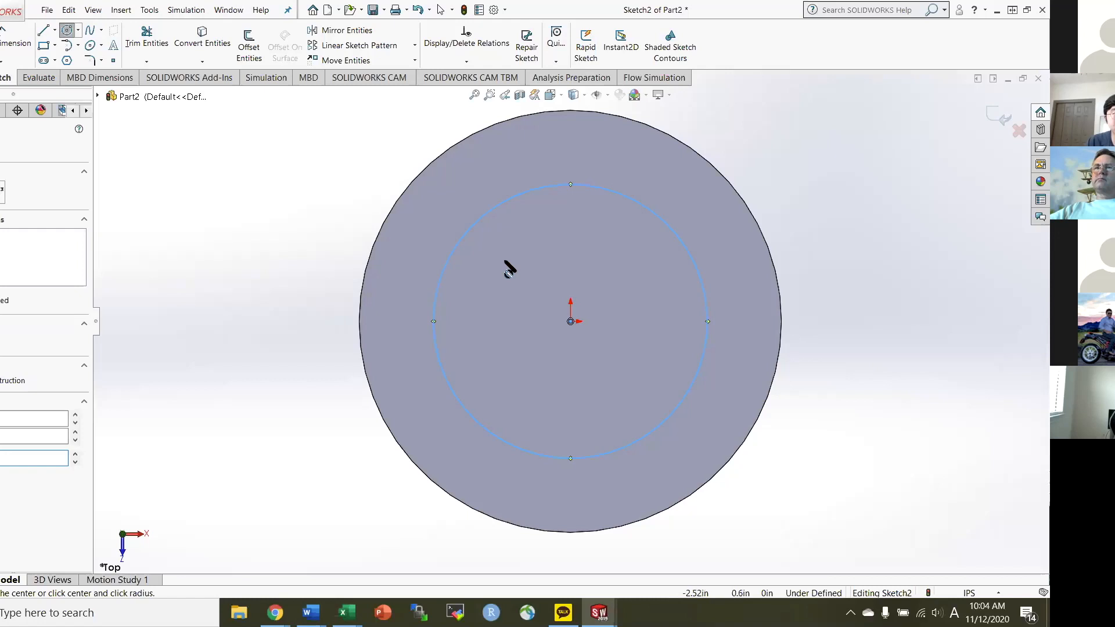
Dimension the new circle on the upper face to a diameter of 3 in.
{"action": "left_click", "coordinate": [13, 43]}
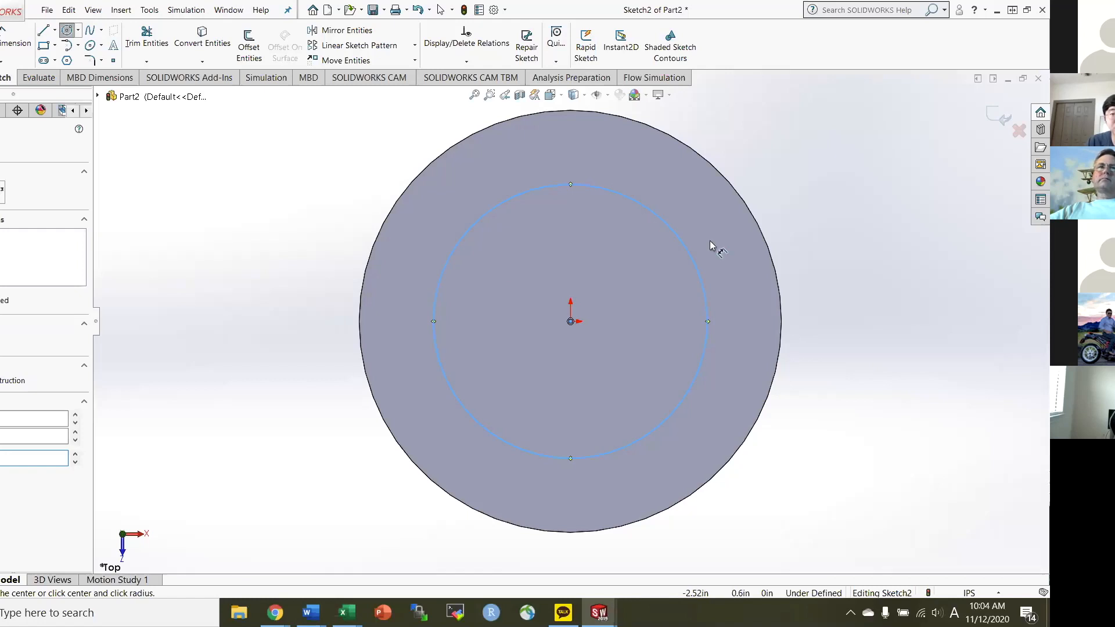
{"action": "left_click", "coordinate": [698, 270]}
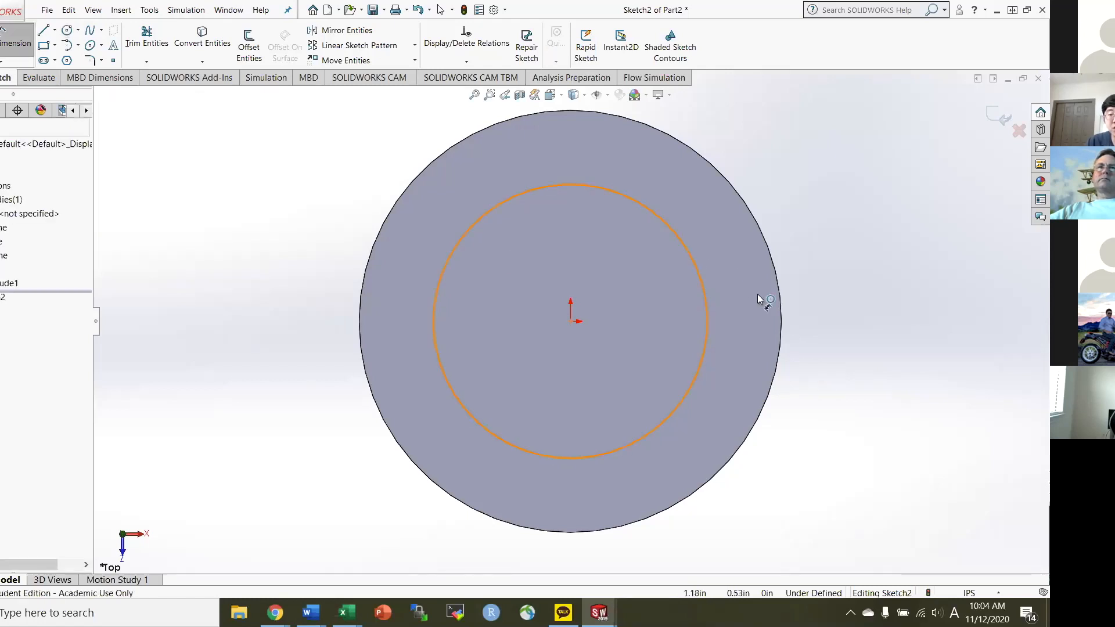
{"action": "left_click", "coordinate": [806, 347]}
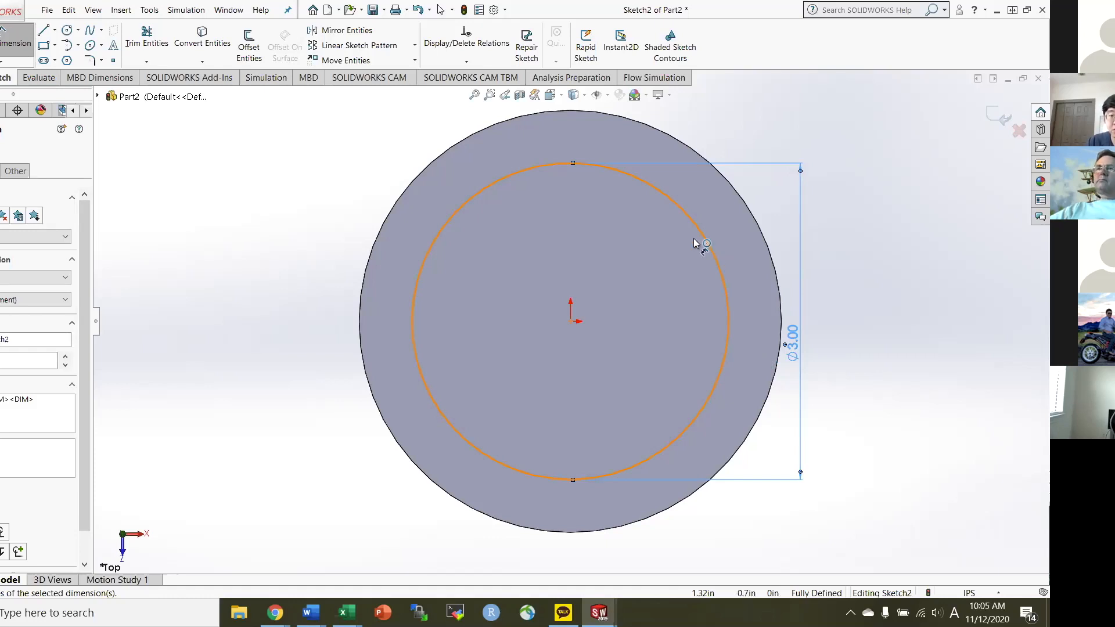
{"action": "key", "text": "Escape"}
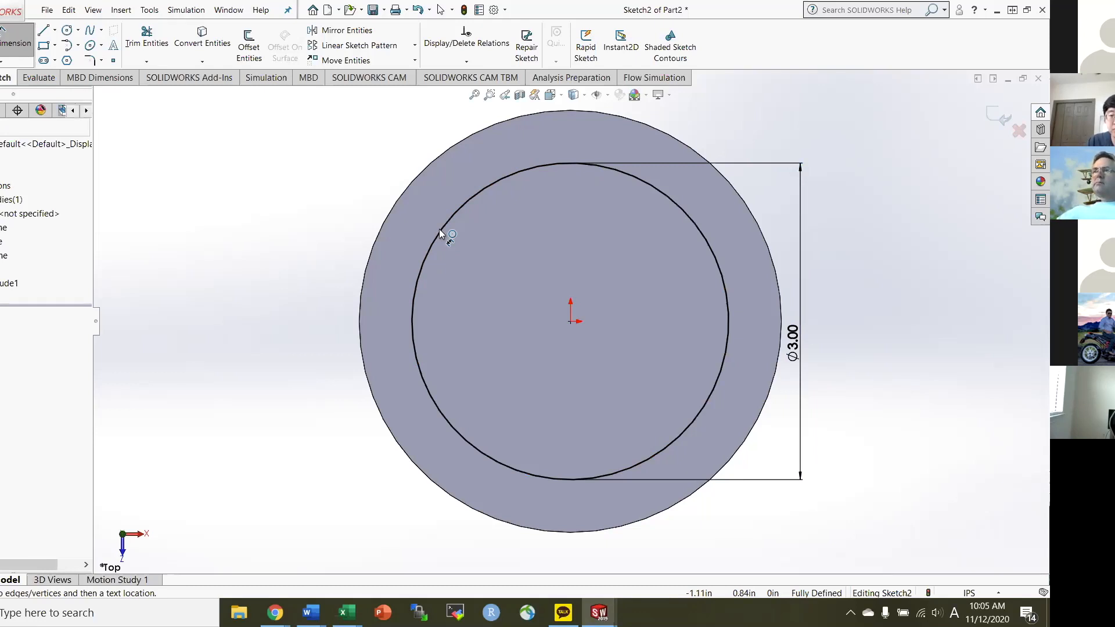
Try to add a dimension for the radial gap between the cylinder's outer edge and the inner circle.
{"action": "left_click", "coordinate": [768, 252]}
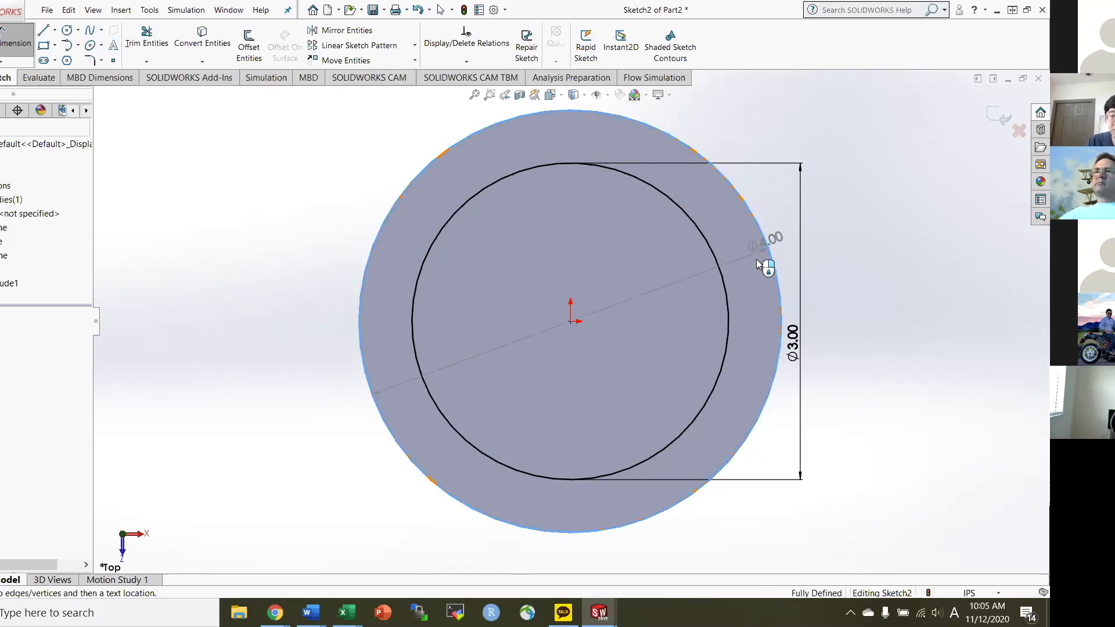
{"action": "left_click", "coordinate": [722, 272]}
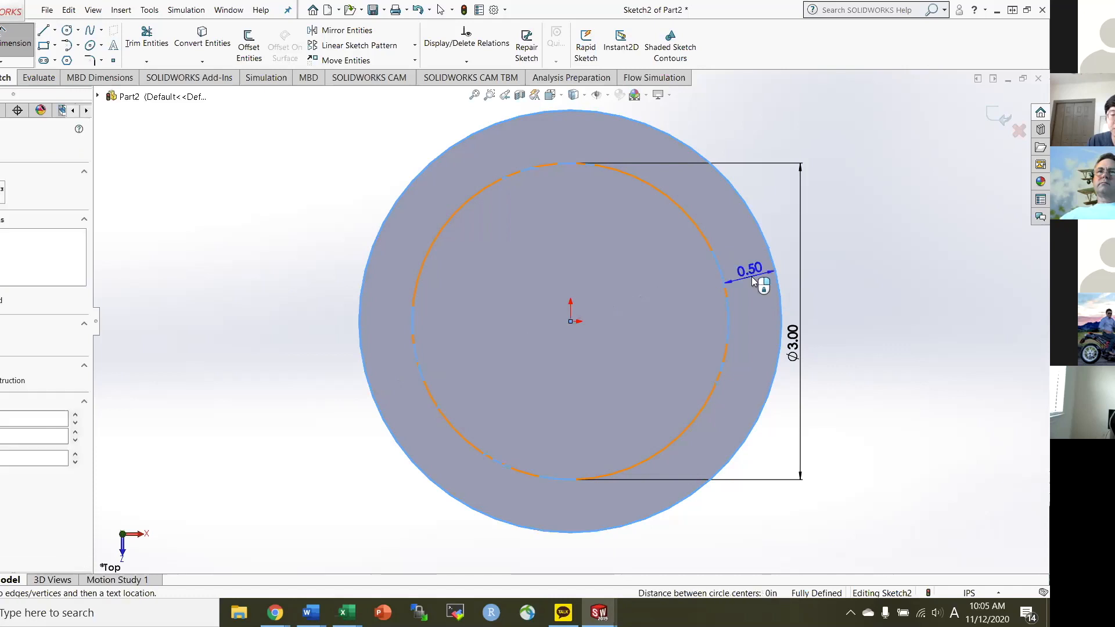
{"action": "left_click", "coordinate": [762, 283]}
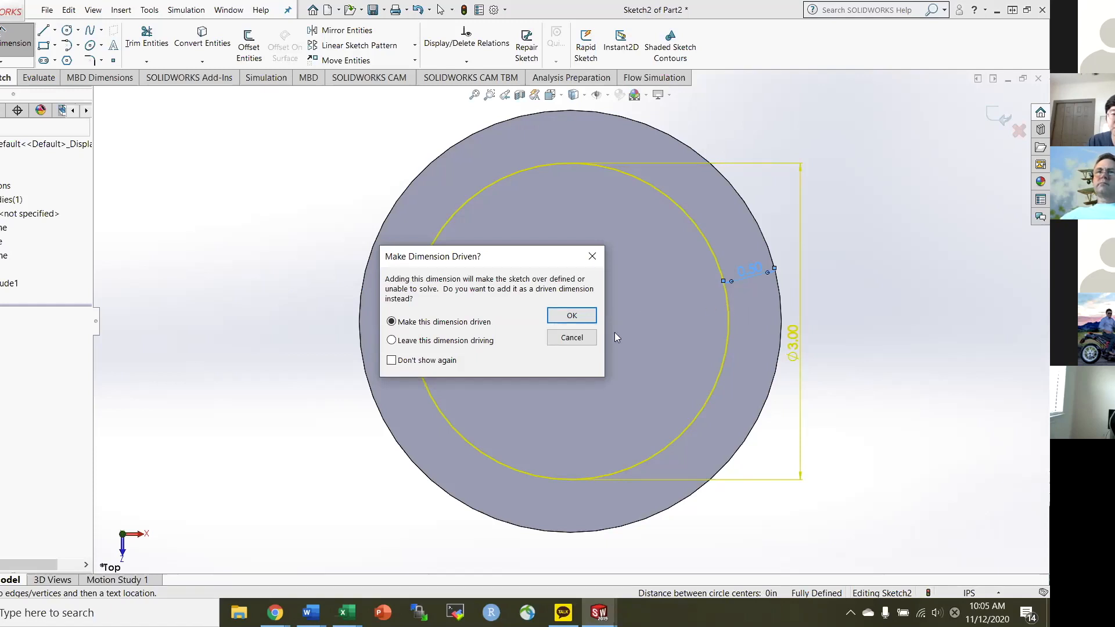
{"action": "left_click", "coordinate": [572, 338]}
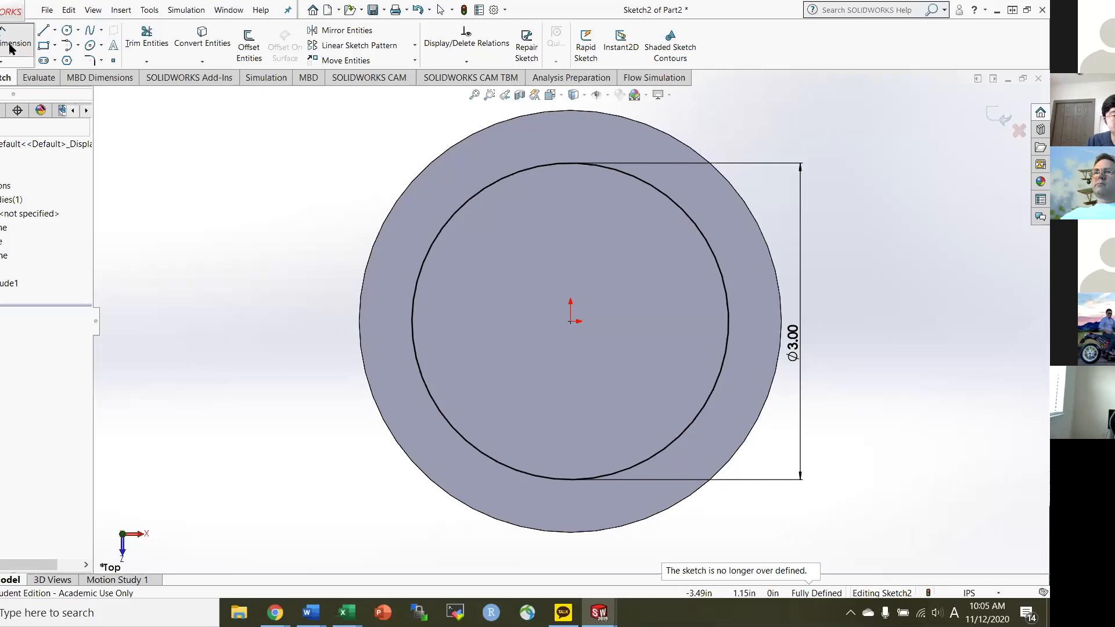
{"action": "left_click", "coordinate": [10, 49]}
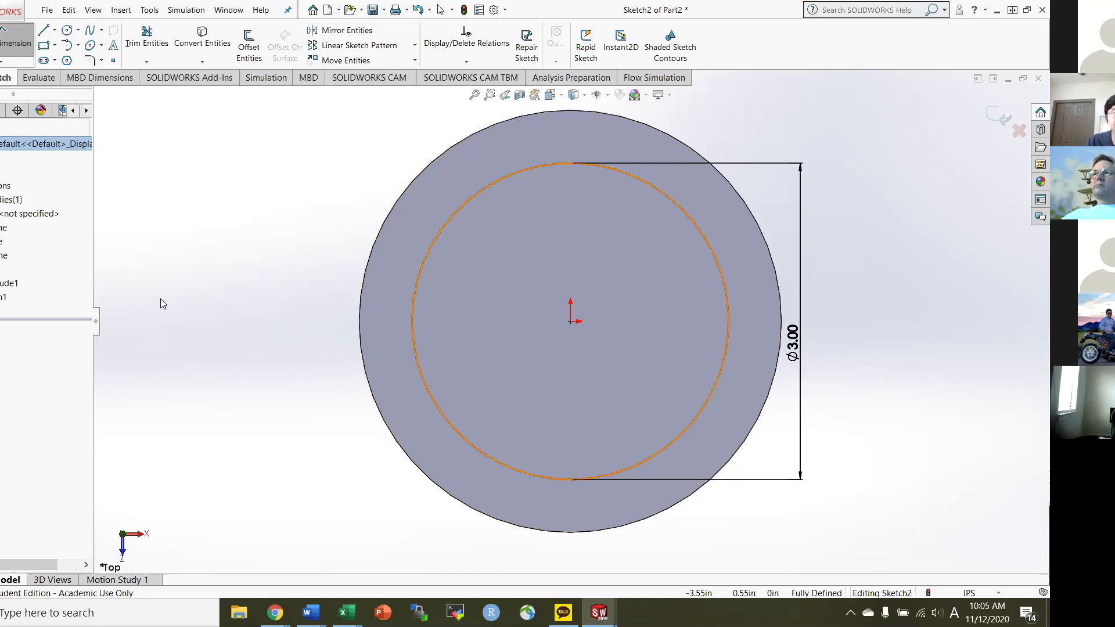
{"action": "key", "text": "Escape"}
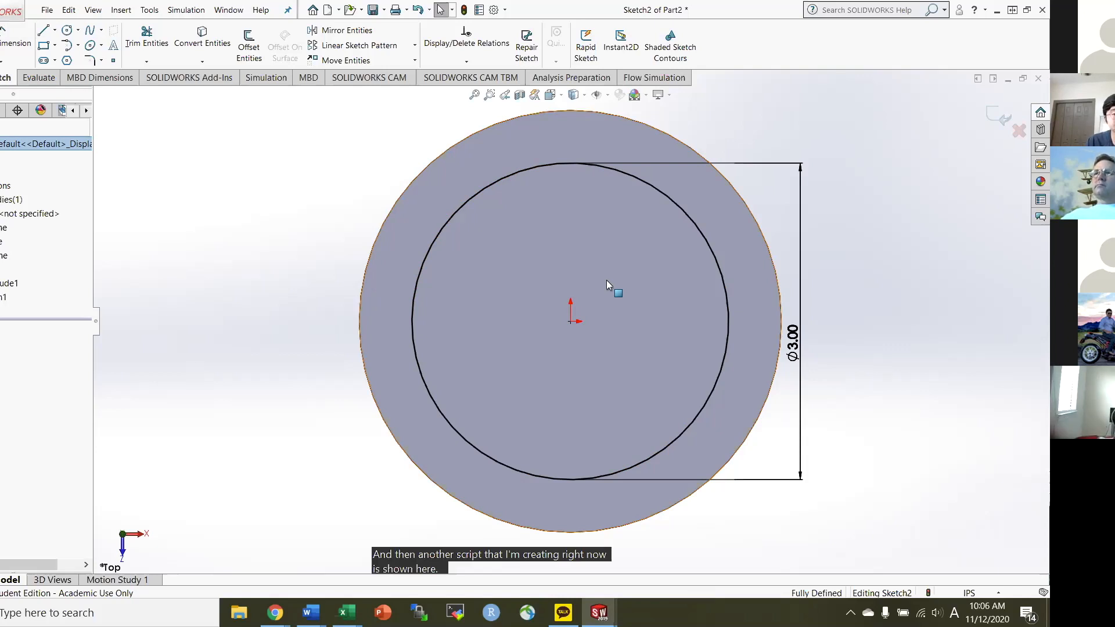
Cut the 3 in circle downward into the cylinder as a blind recess to about three quarters of its height.
{"action": "middle_click_drag", "start_coordinate": [107, 174], "coordinate": [111, 92]}
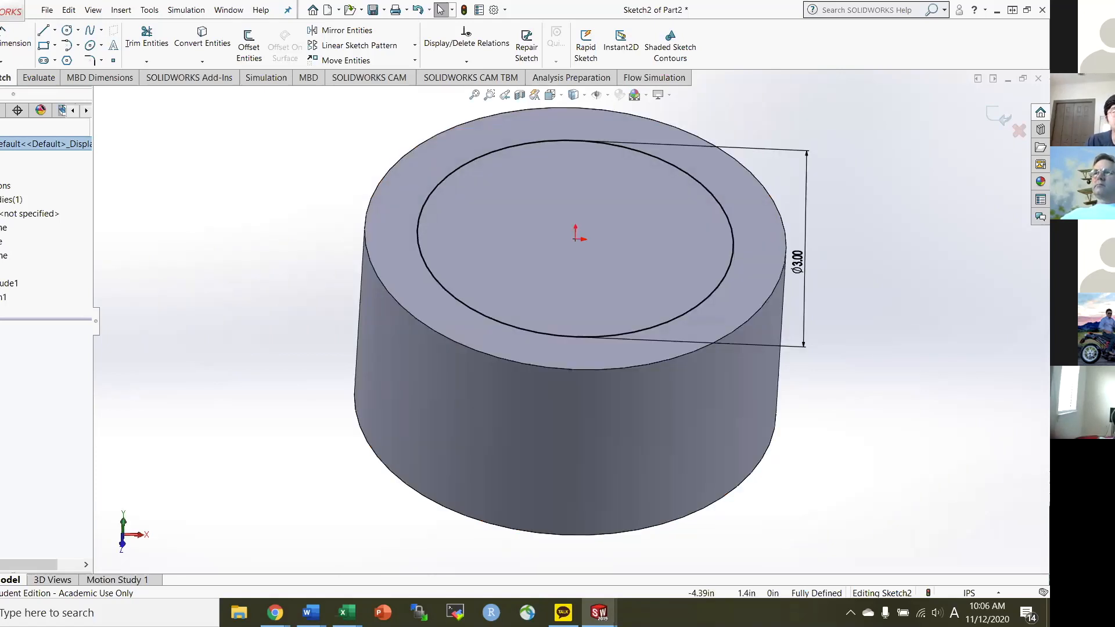
{"action": "left_click", "coordinate": [0, 78]}
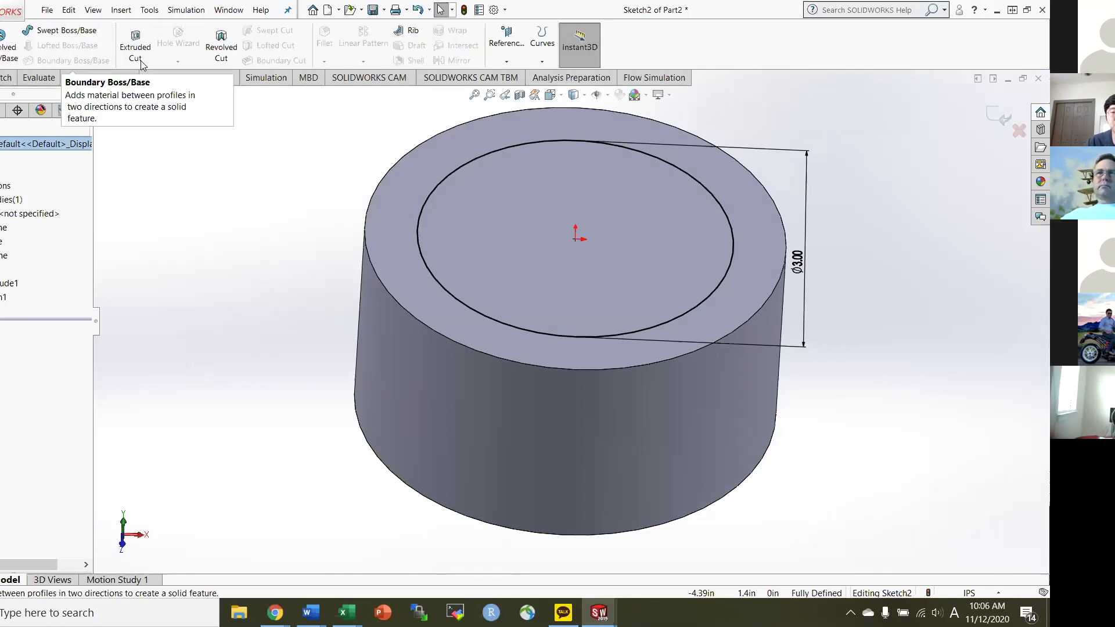
{"action": "left_click", "coordinate": [138, 52]}
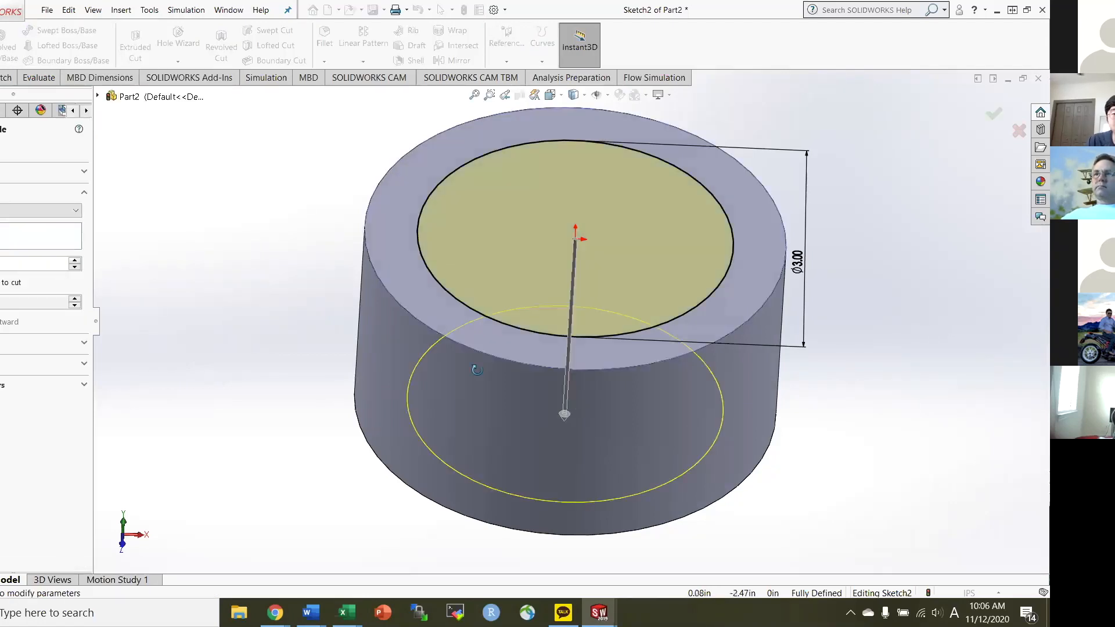
{"action": "middle_click_drag", "start_coordinate": [535, 344], "coordinate": [535, 346]}
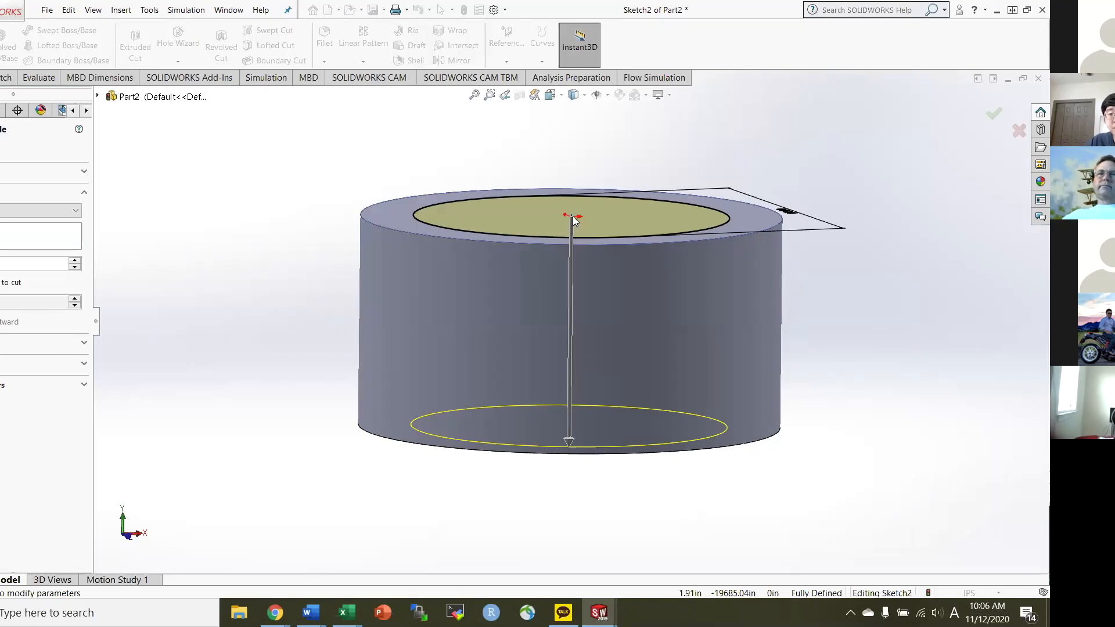
{"action": "middle_click_drag", "start_coordinate": [567, 227], "coordinate": [619, 213]}
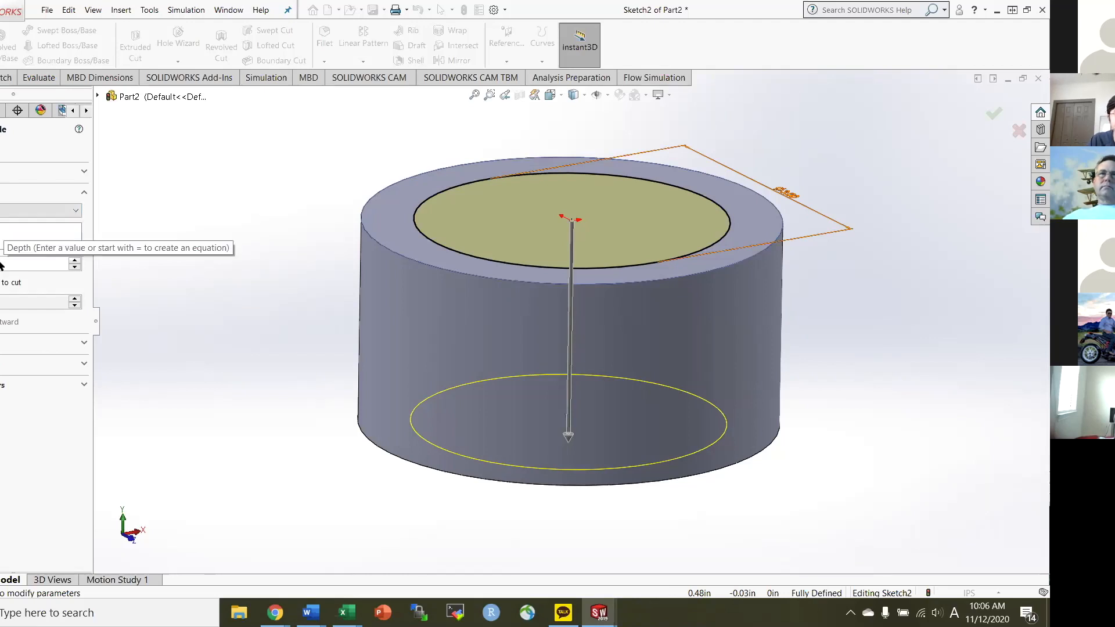
{"action": "left_click", "coordinate": [19, 215]}
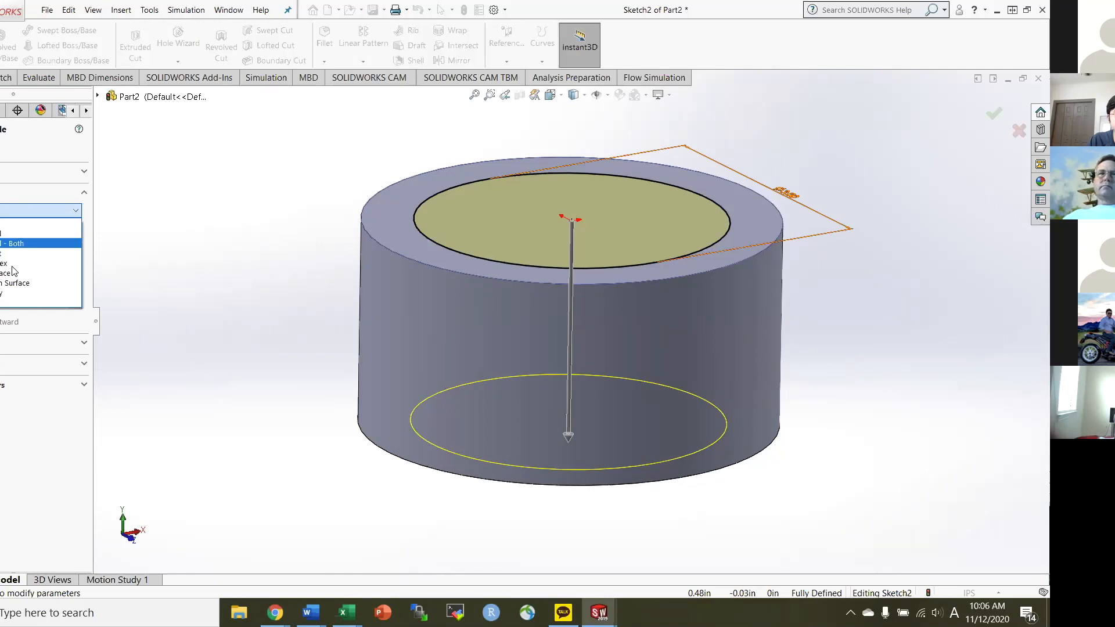
{"action": "left_click", "coordinate": [17, 217]}
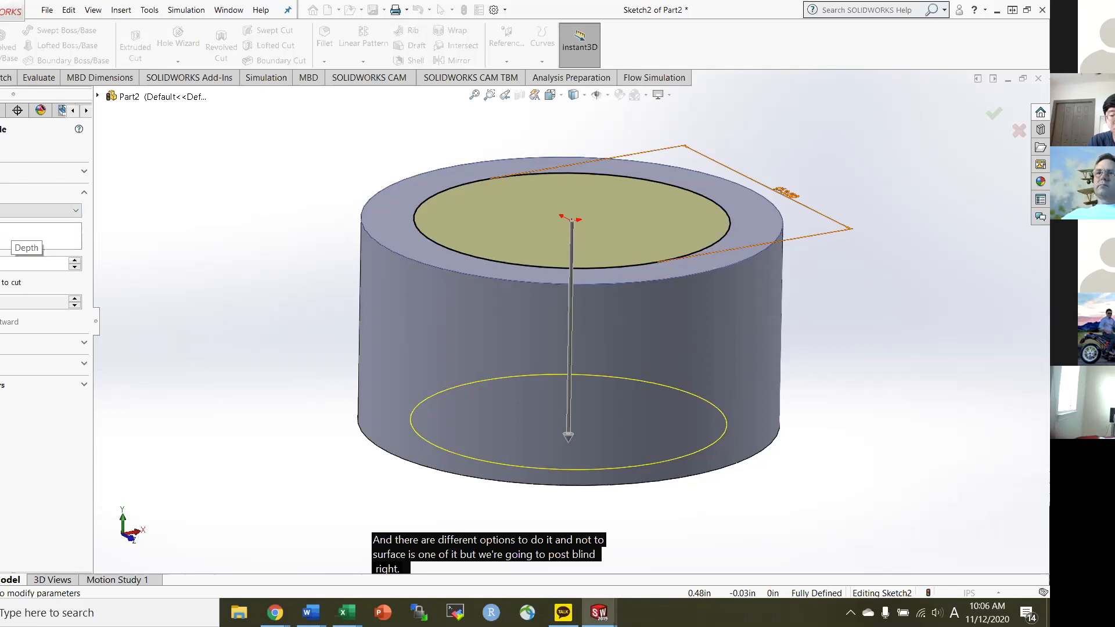
{"action": "type", "text": "0"}
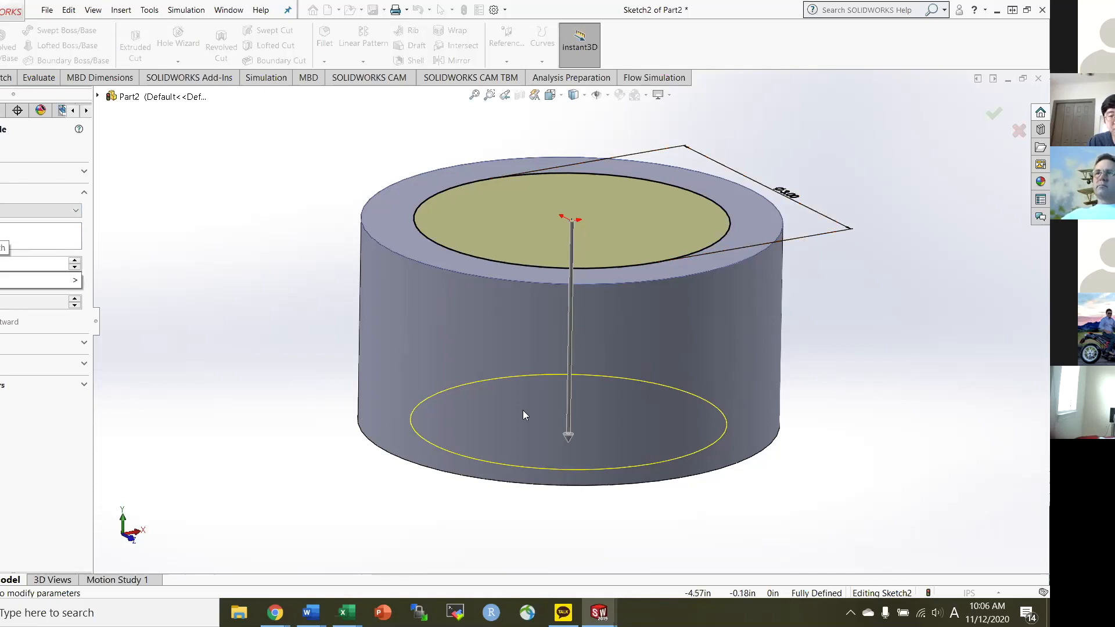
{"action": "left_click", "coordinate": [204, 384]}
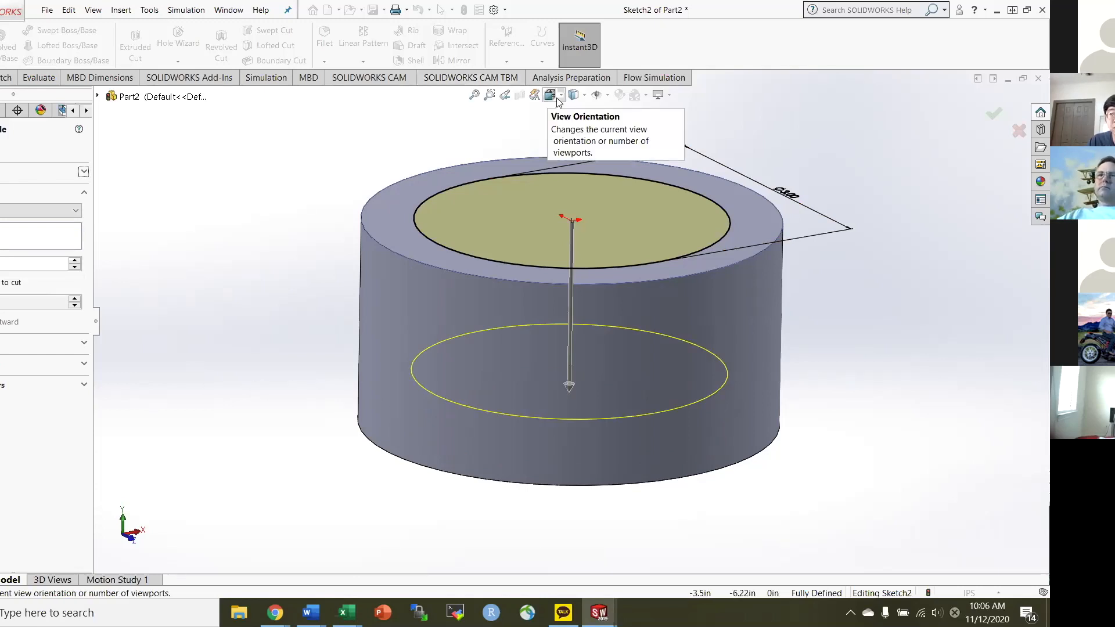
{"action": "left_click", "coordinate": [557, 100]}
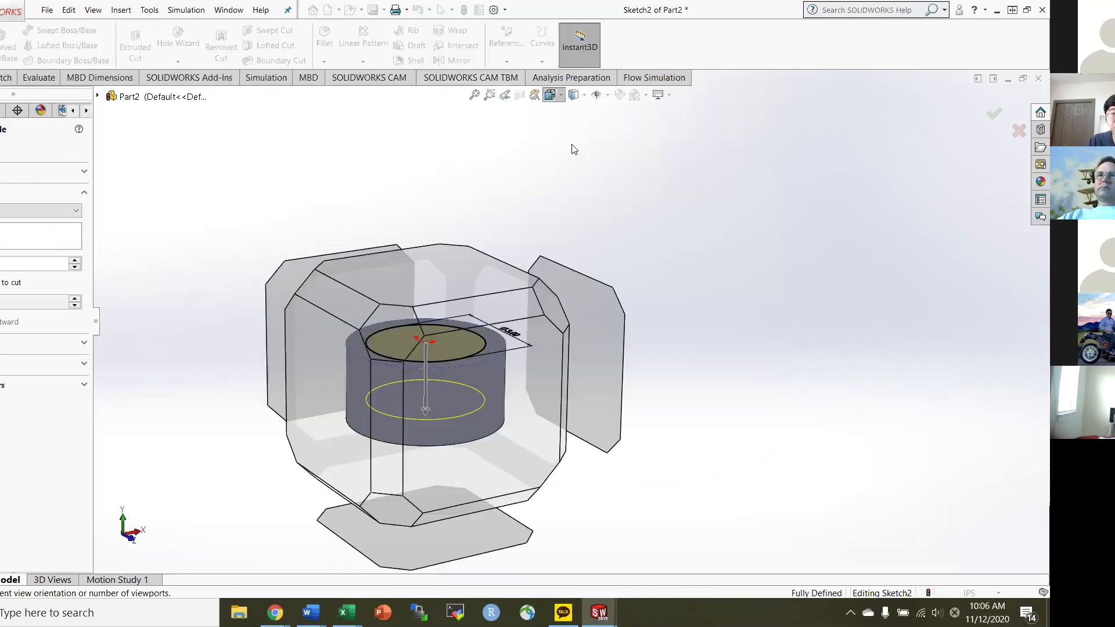
{"action": "left_click", "coordinate": [571, 144]}
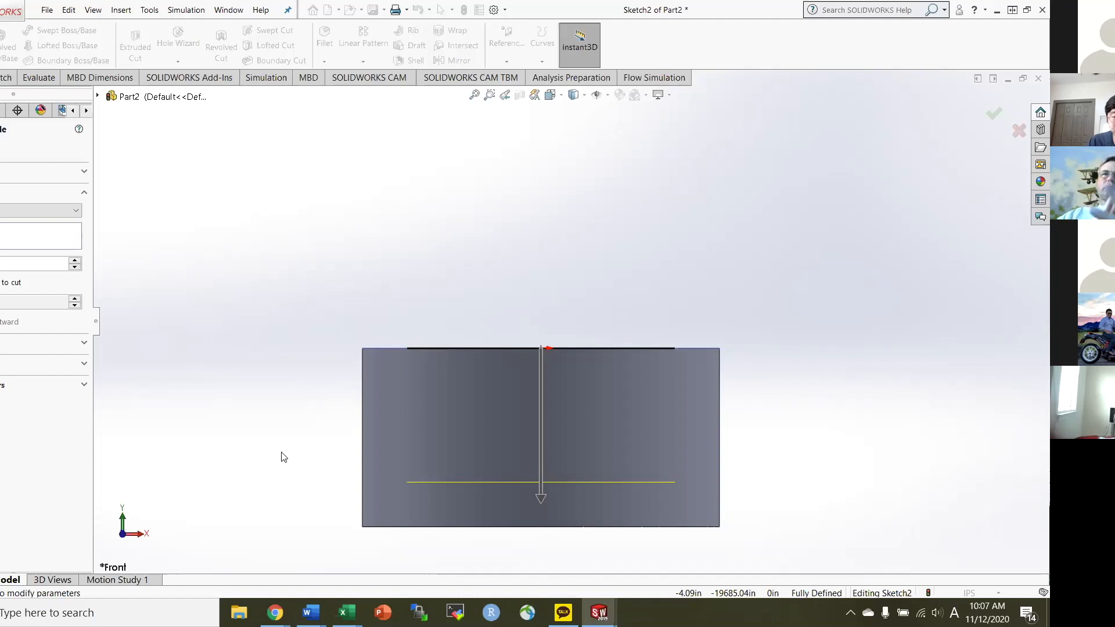
{"action": "left_click", "coordinate": [994, 113]}
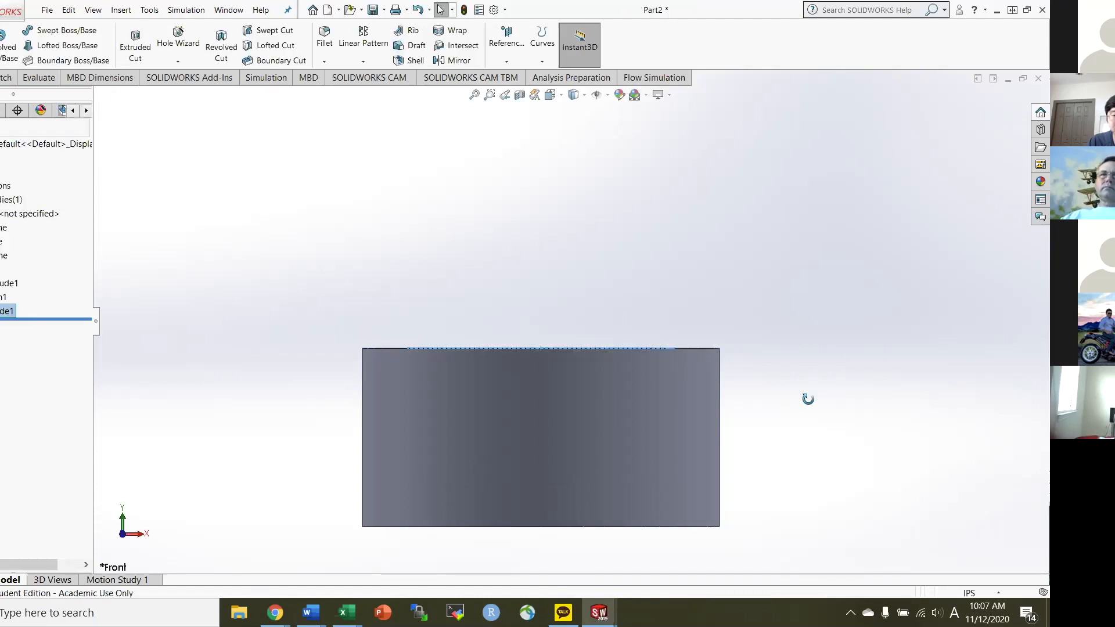
Examine the recessed cylinder from its open upper side, its closed underside and directly above.
{"action": "middle_click_drag", "start_coordinate": [808, 399], "coordinate": [808, 405]}
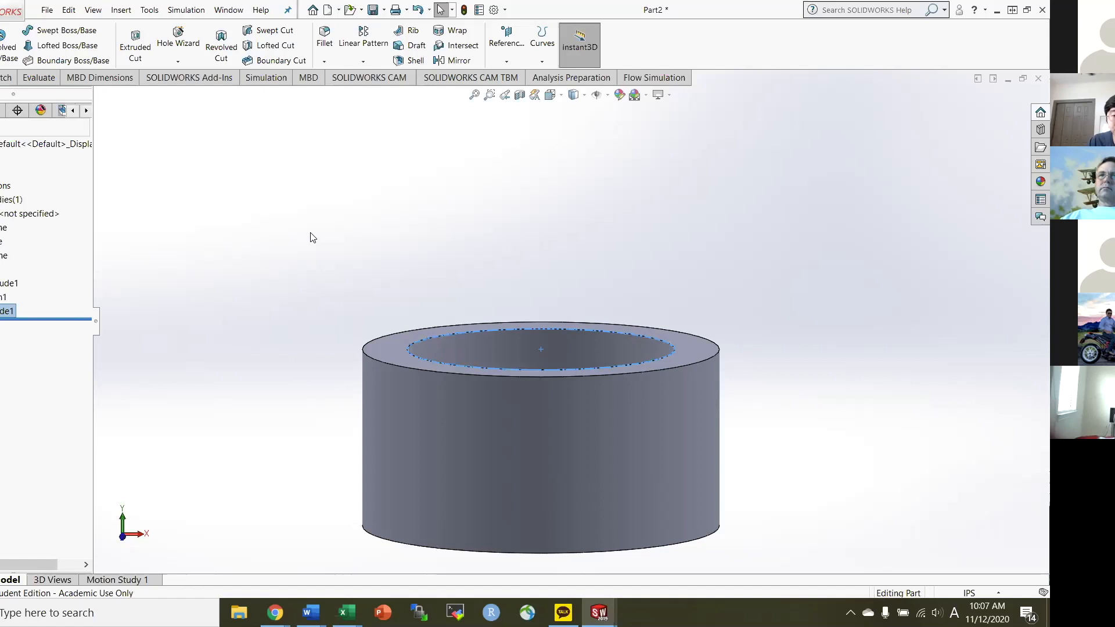
{"action": "middle_click_drag", "start_coordinate": [531, 464], "coordinate": [533, 469]}
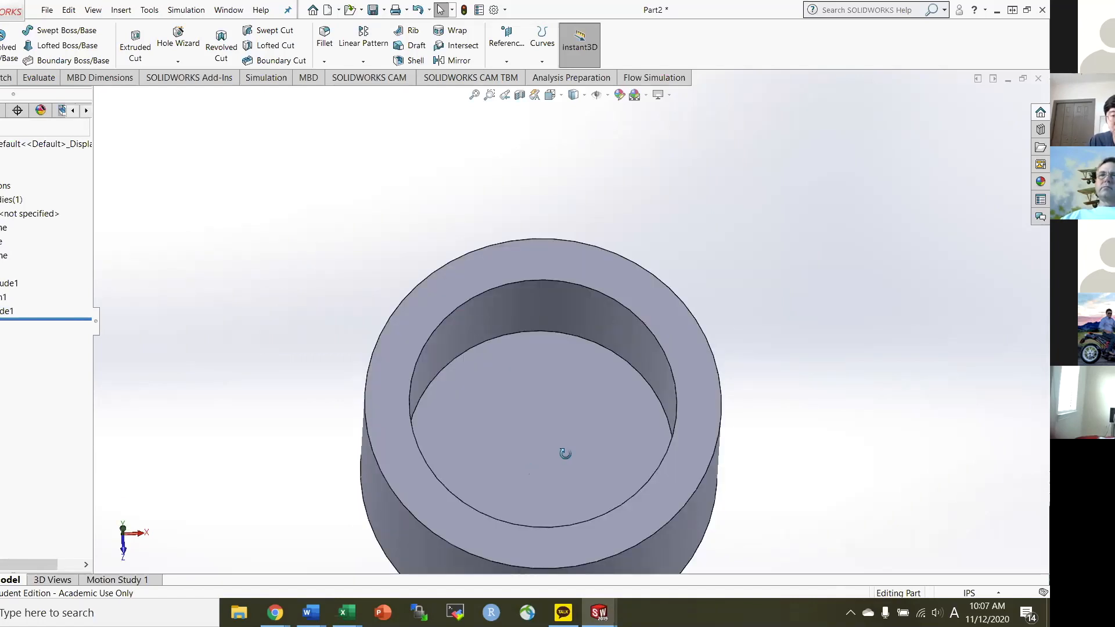
{"action": "middle_click_drag", "start_coordinate": [565, 454], "coordinate": [492, 316]}
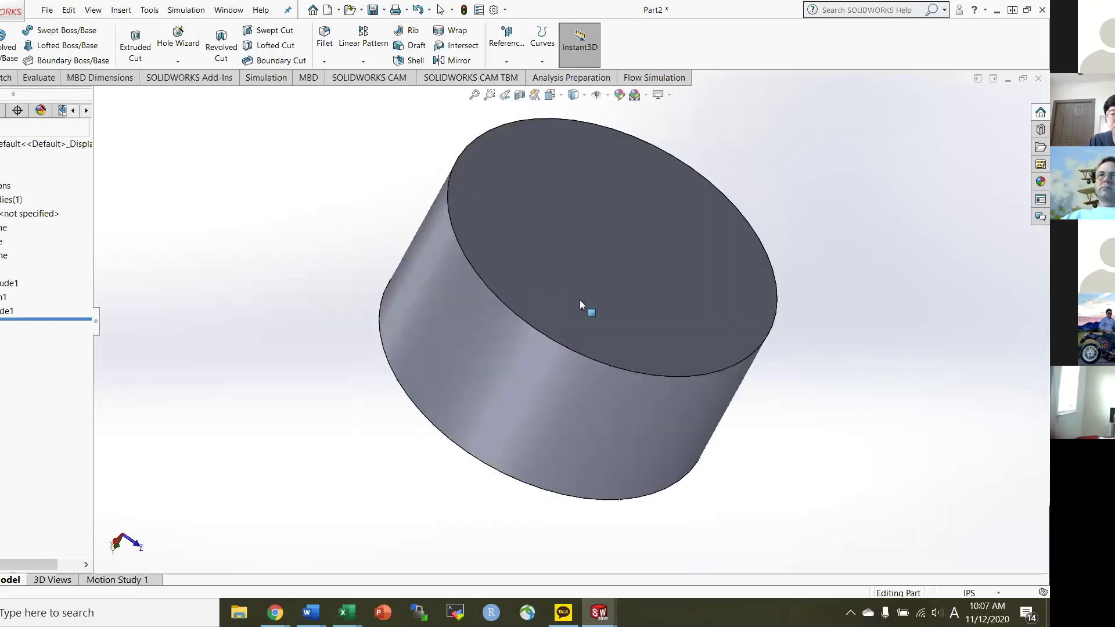
{"action": "middle_click_drag", "start_coordinate": [580, 300], "coordinate": [606, 212]}
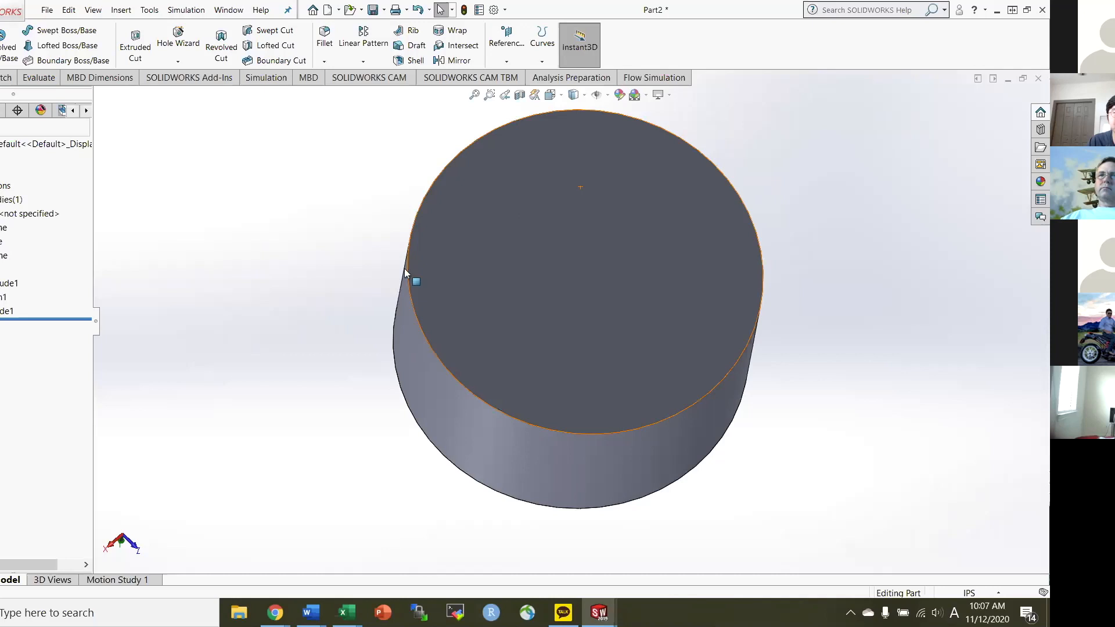
{"action": "left_click", "coordinate": [554, 100]}
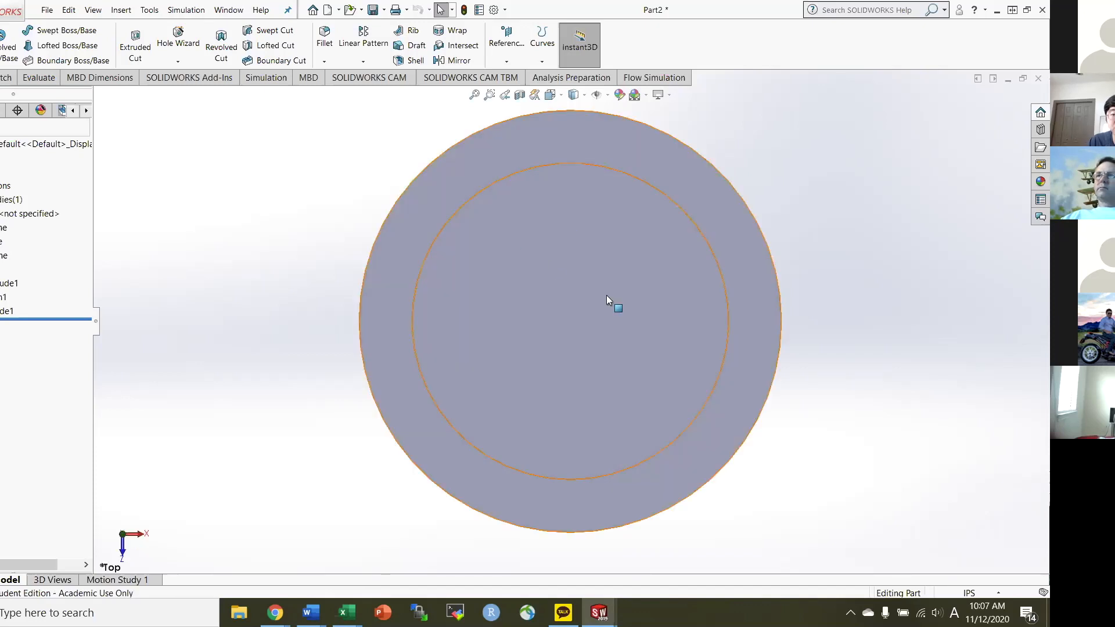
{"action": "middle_click_drag", "start_coordinate": [504, 337], "coordinate": [514, 313]}
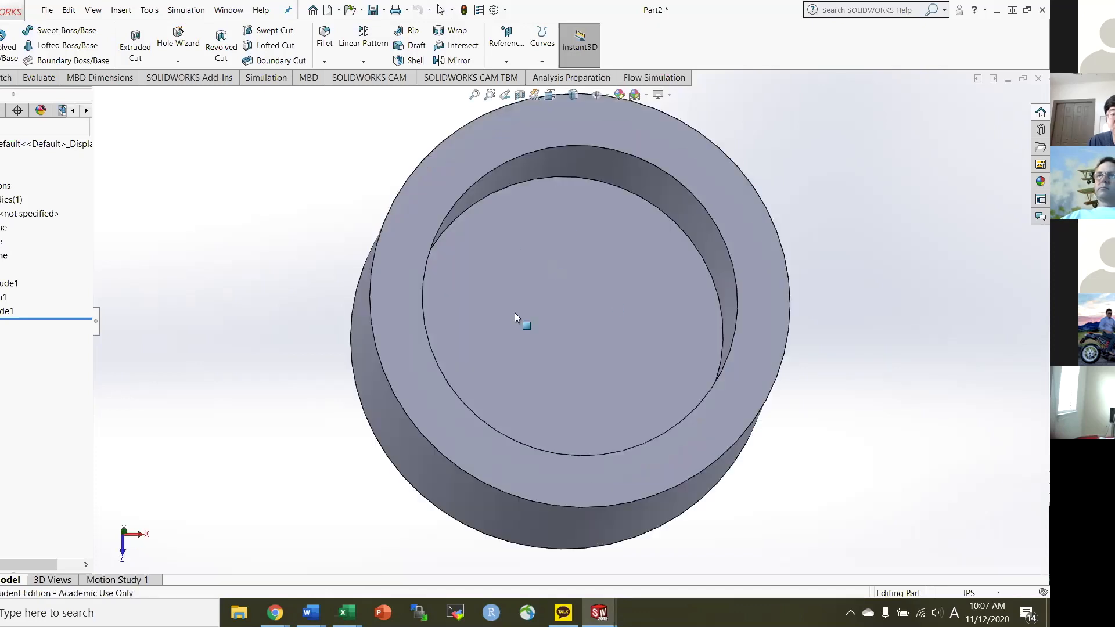
Start a sketch on the recess floor and draw a circle of about 0.81 in radius, centred slightly off the origin.
{"action": "left_click", "coordinate": [585, 347]}
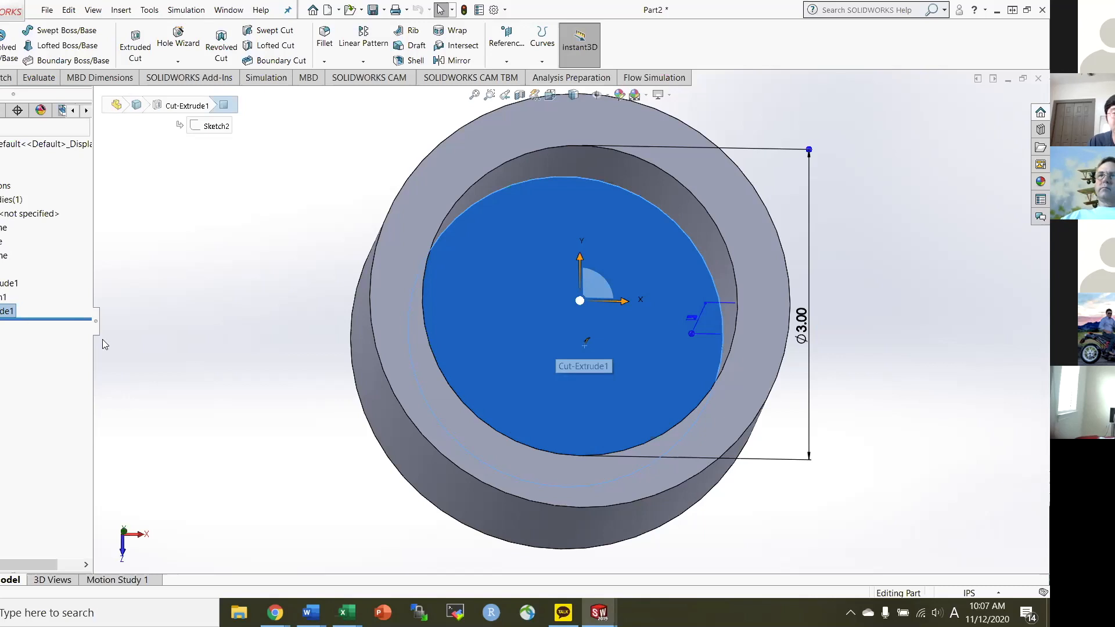
{"action": "left_click", "coordinate": [120, 296]}
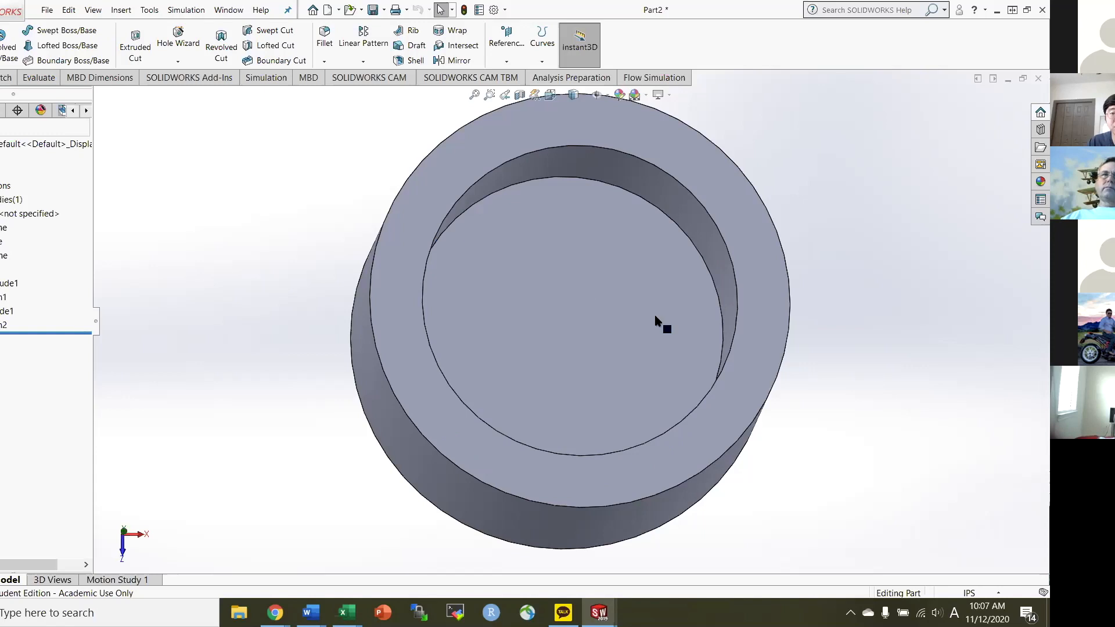
{"action": "left_click", "coordinate": [599, 274]}
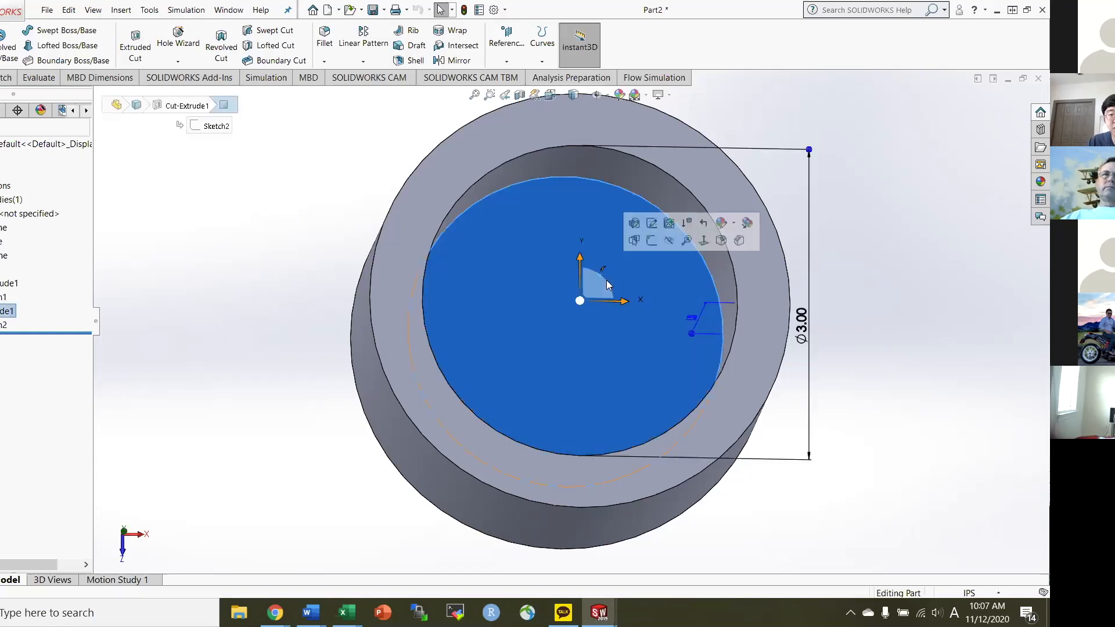
{"action": "left_click", "coordinate": [651, 244]}
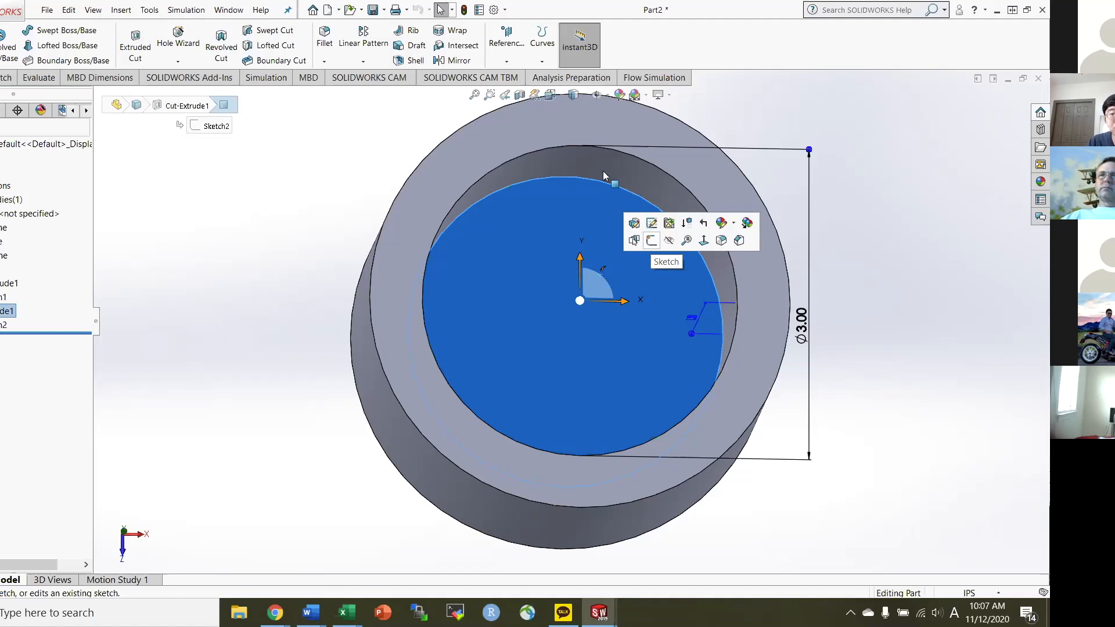
{"action": "left_click", "coordinate": [550, 98]}
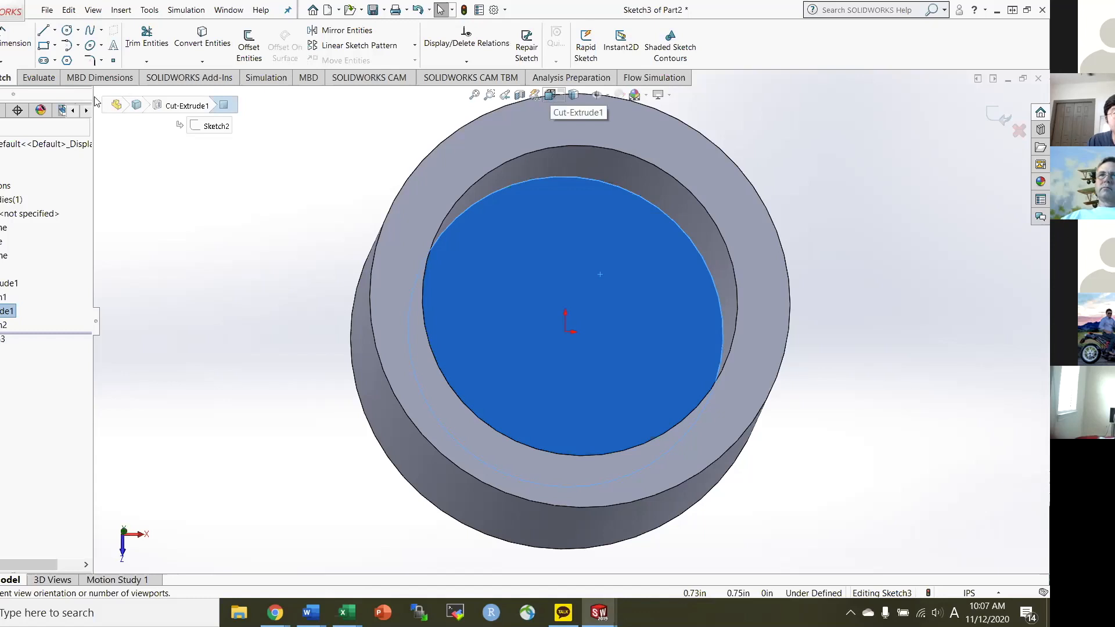
{"action": "left_click", "coordinate": [66, 32]}
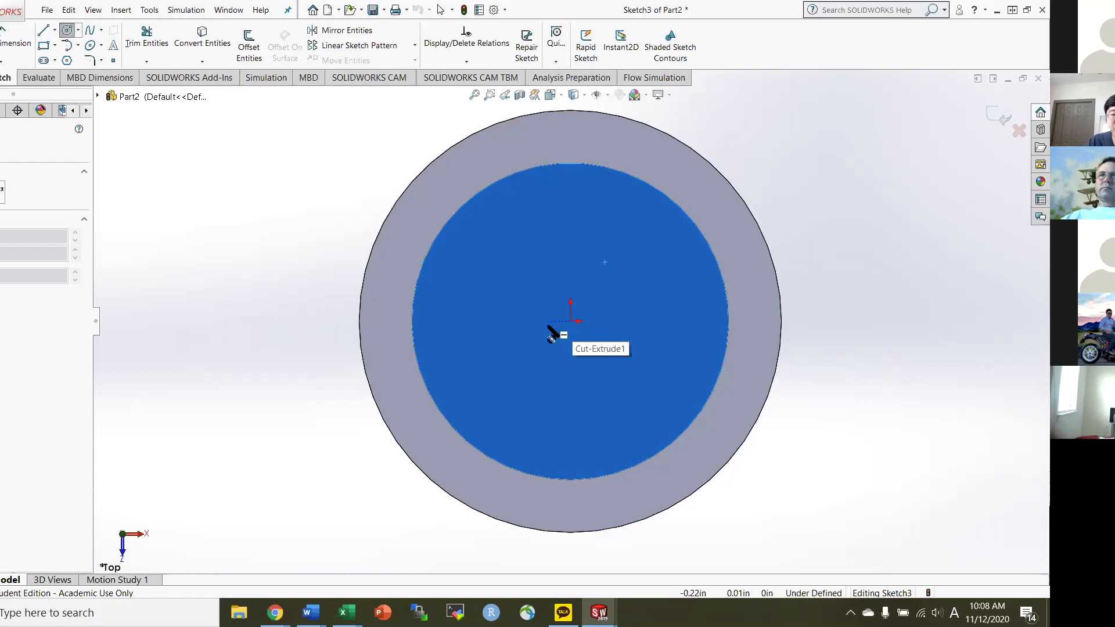
{"action": "left_click", "coordinate": [548, 340]}
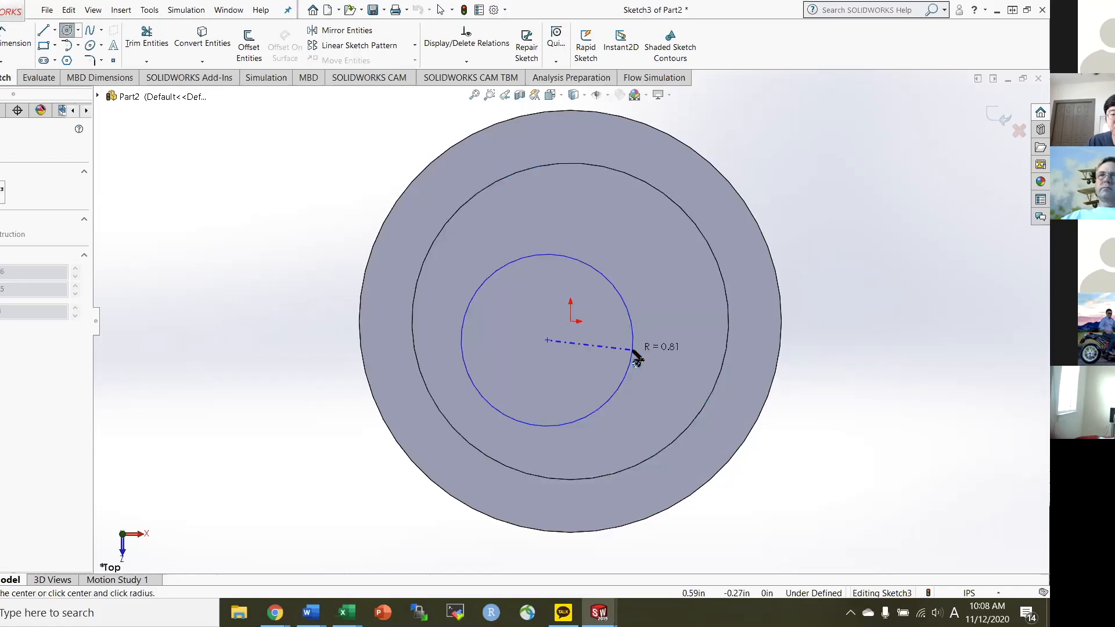
{"action": "left_click", "coordinate": [634, 351]}
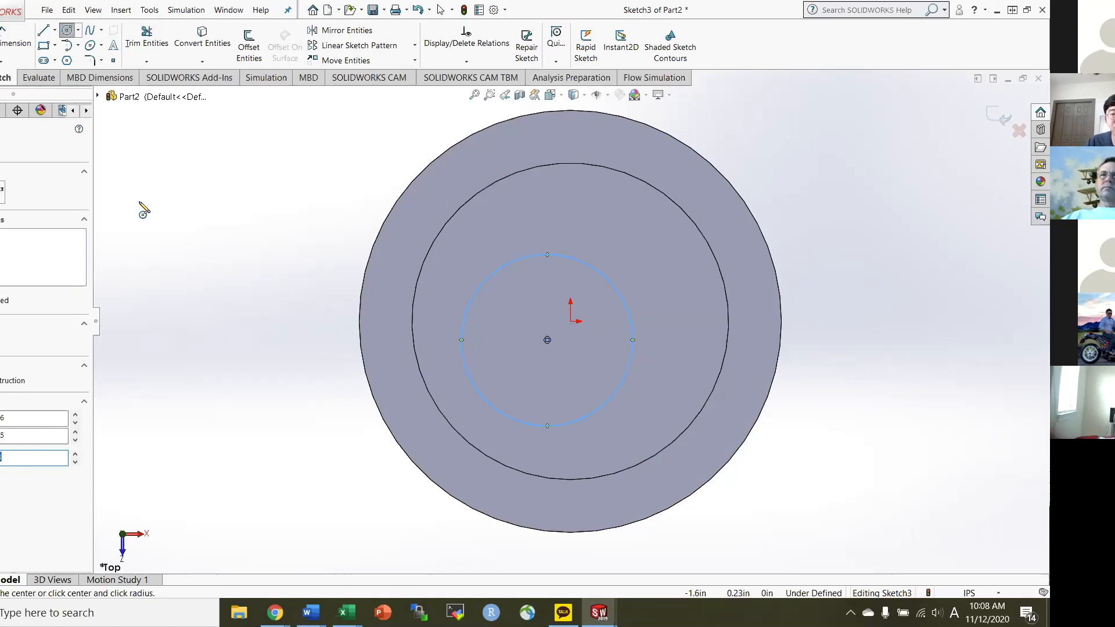
{"action": "key", "text": "Escape"}
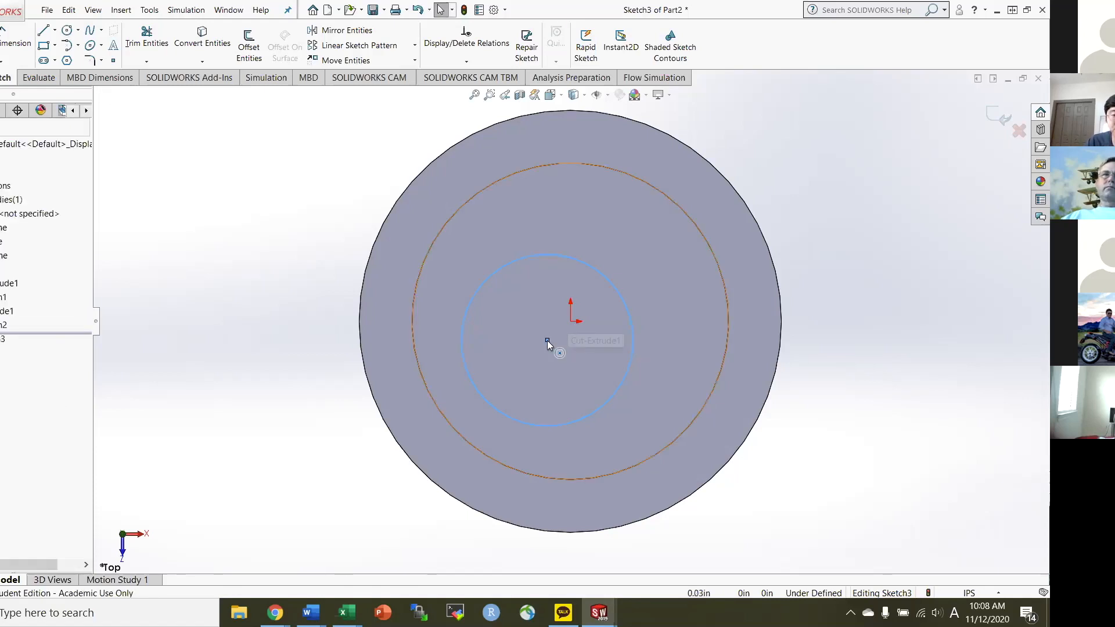
Make the new circle's centre point coincident with the sketch origin.
{"action": "left_click", "coordinate": [569, 338]}
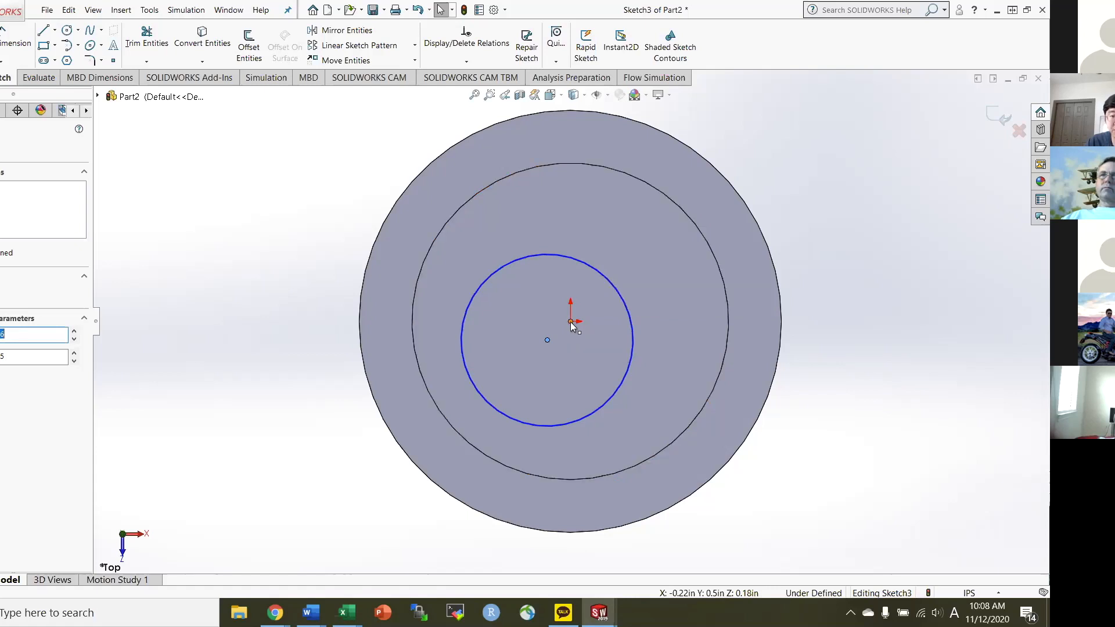
{"action": "key", "text": "Escape"}
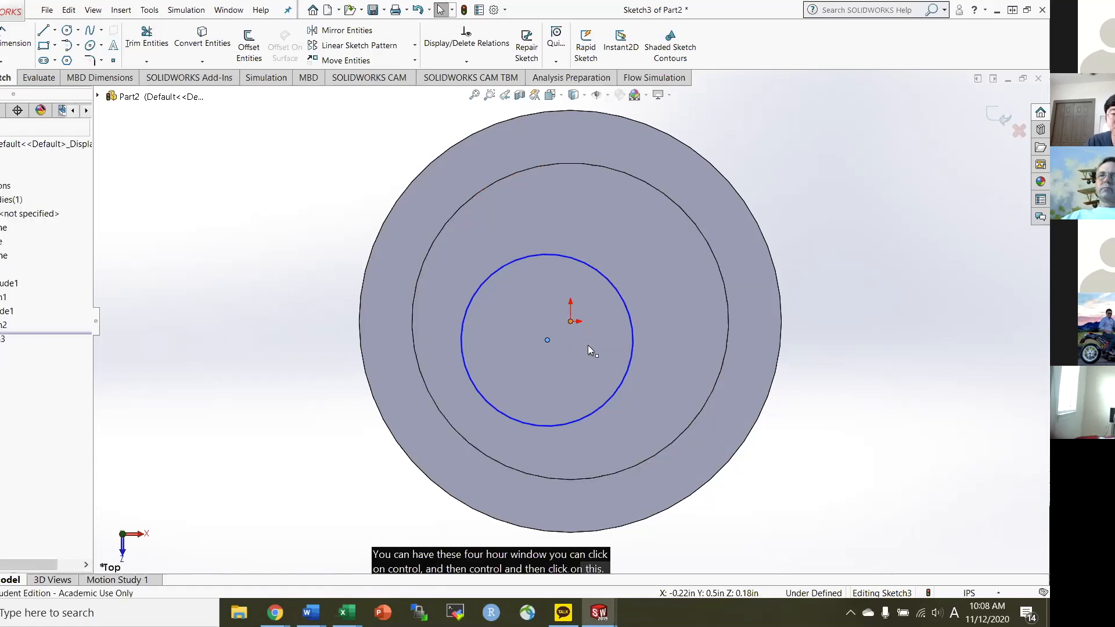
{"action": "left_click", "coordinate": [570, 321], "text": "ctrl"}
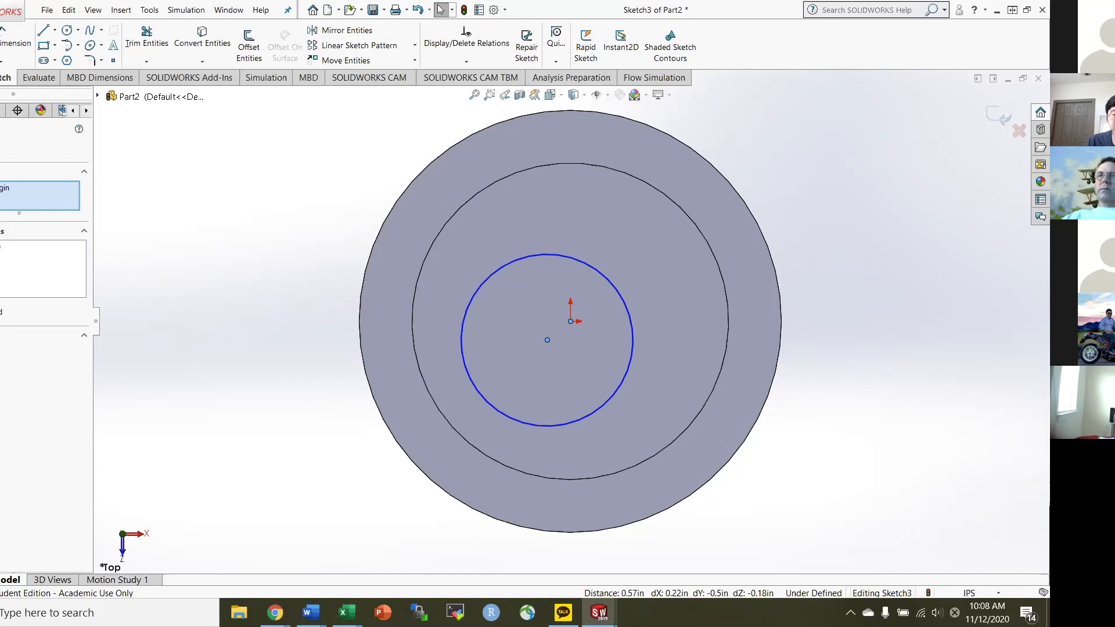
{"action": "left_click", "coordinate": [34, 373]}
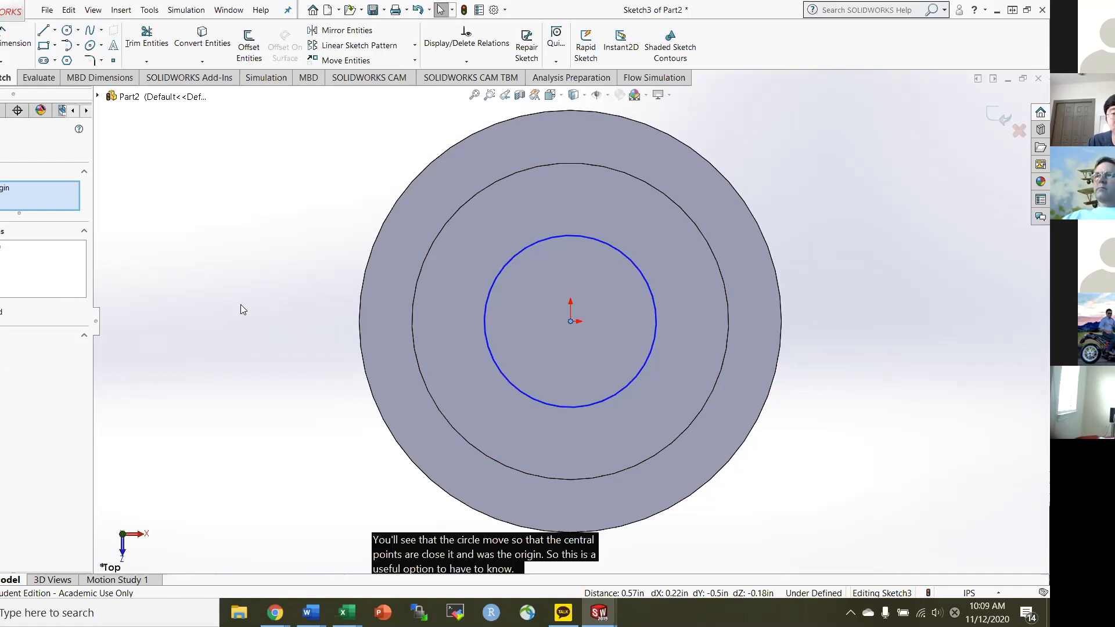
{"action": "key", "text": "Escape"}
Dimension the centred circle on the recess floor to a diameter of 2.5 in.
{"action": "left_click", "coordinate": [11, 43]}
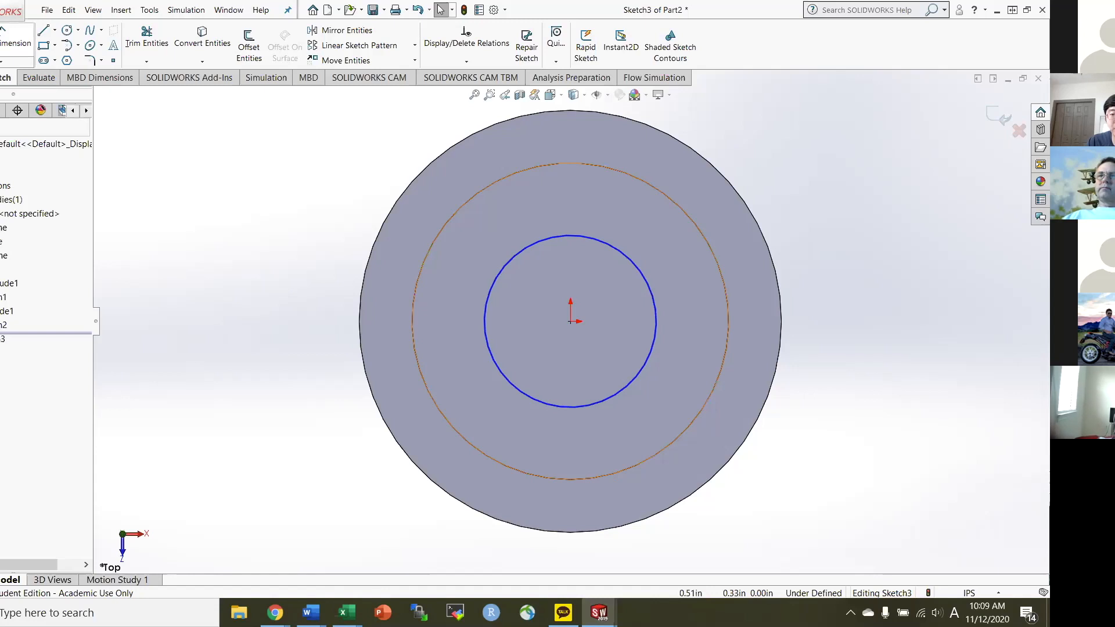
{"action": "left_click", "coordinate": [655, 302]}
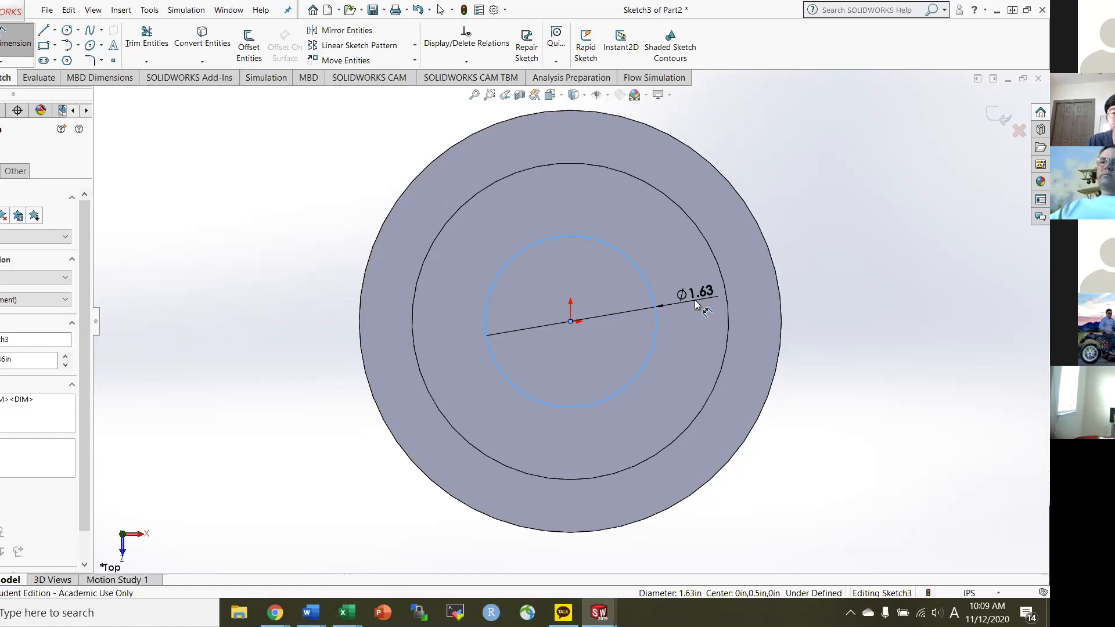
{"action": "left_click", "coordinate": [560, 256]}
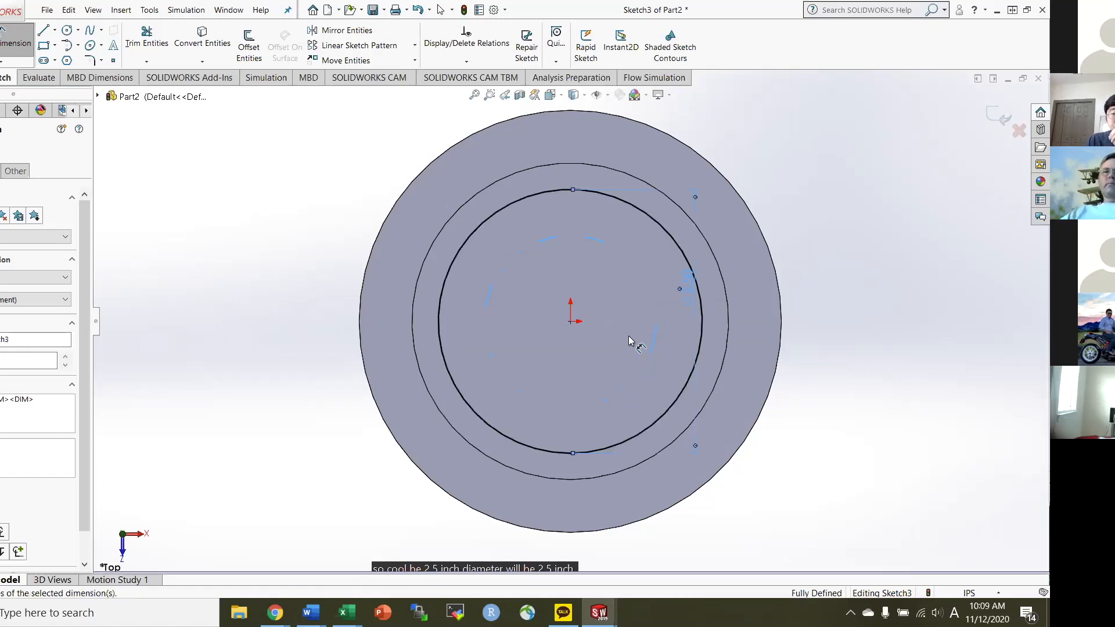
Extrude-cut the 2.5 in circle downward through the remaining floor of the cylinder.
{"action": "middle_click_drag", "start_coordinate": [624, 311], "coordinate": [634, 305]}
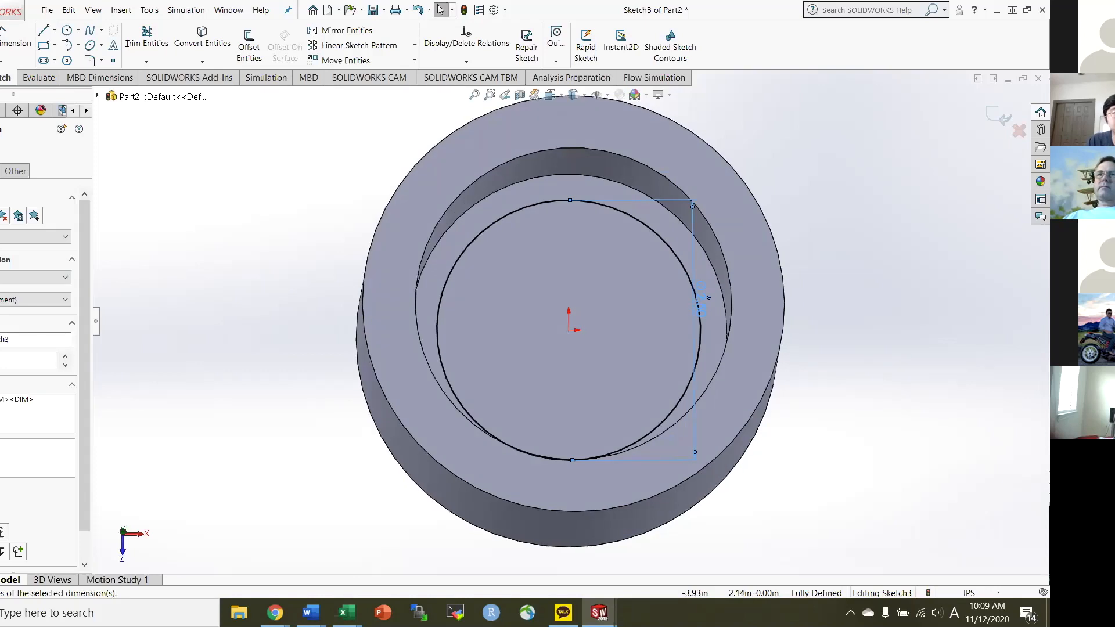
{"action": "left_click", "coordinate": [133, 51]}
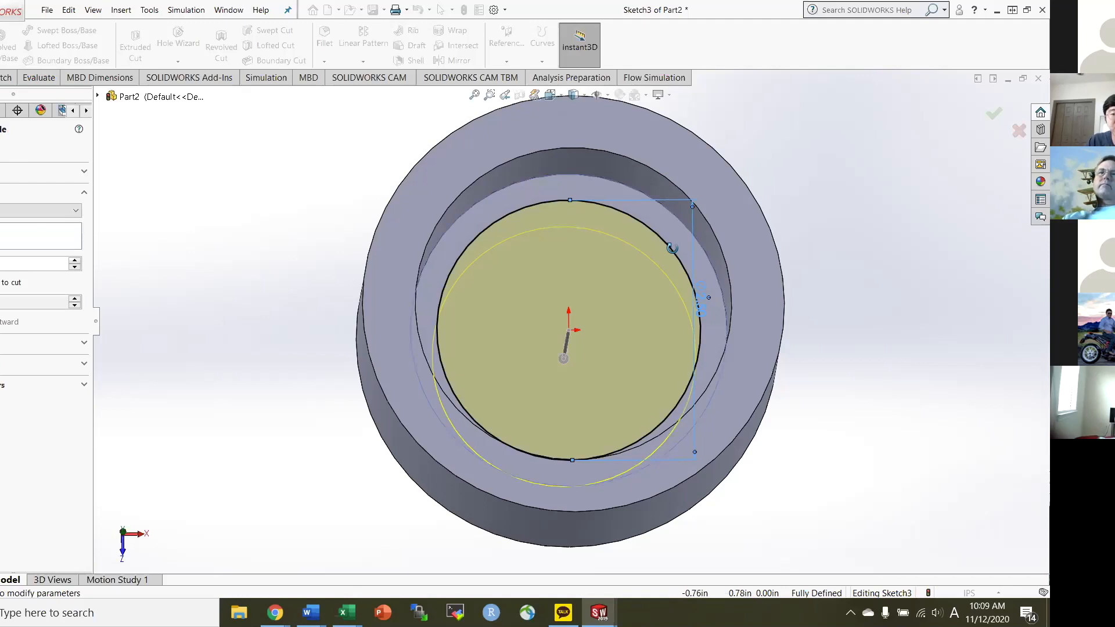
{"action": "middle_click_drag", "start_coordinate": [671, 248], "coordinate": [691, 139]}
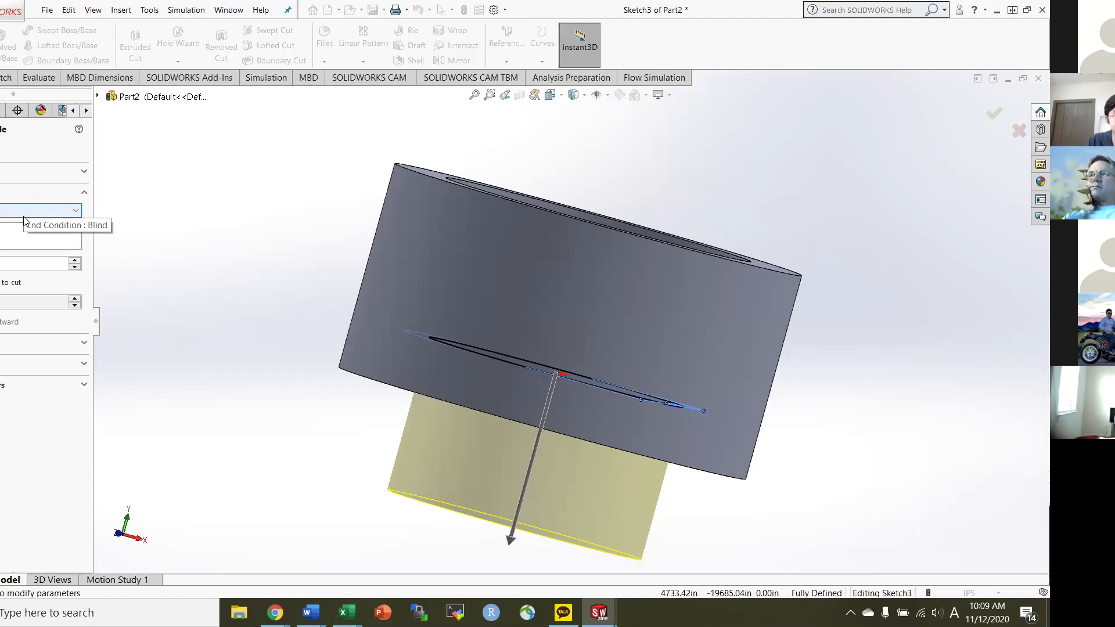
{"action": "left_click", "coordinate": [24, 218]}
{"action": "middle_click_drag", "start_coordinate": [589, 344], "coordinate": [594, 293]}
{"action": "left_click", "coordinate": [410, 367]}
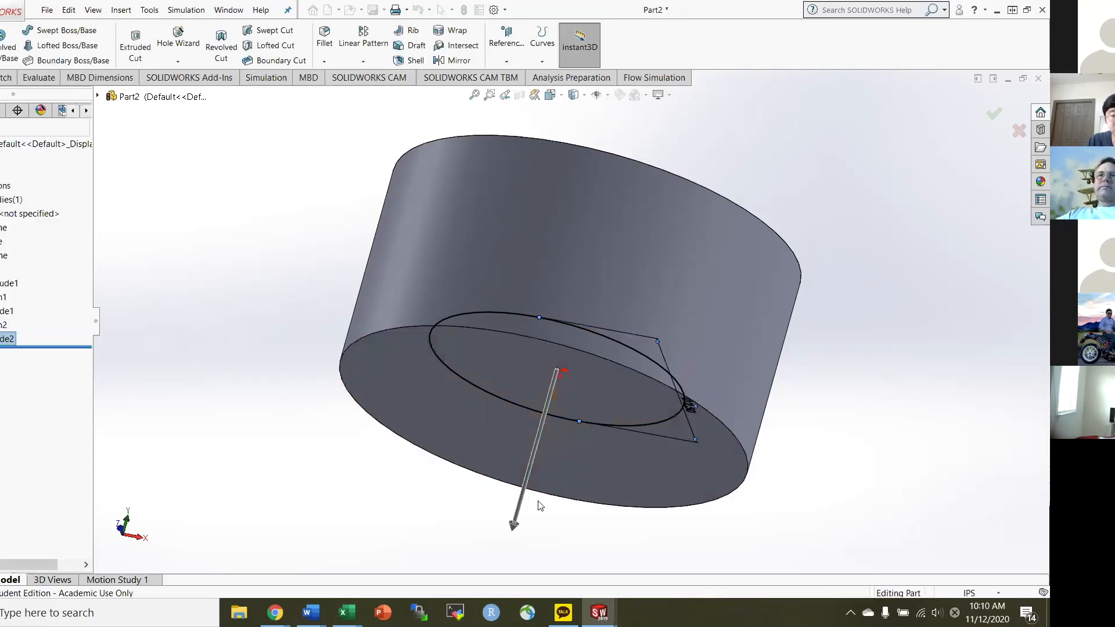
{"action": "key", "text": "Return"}
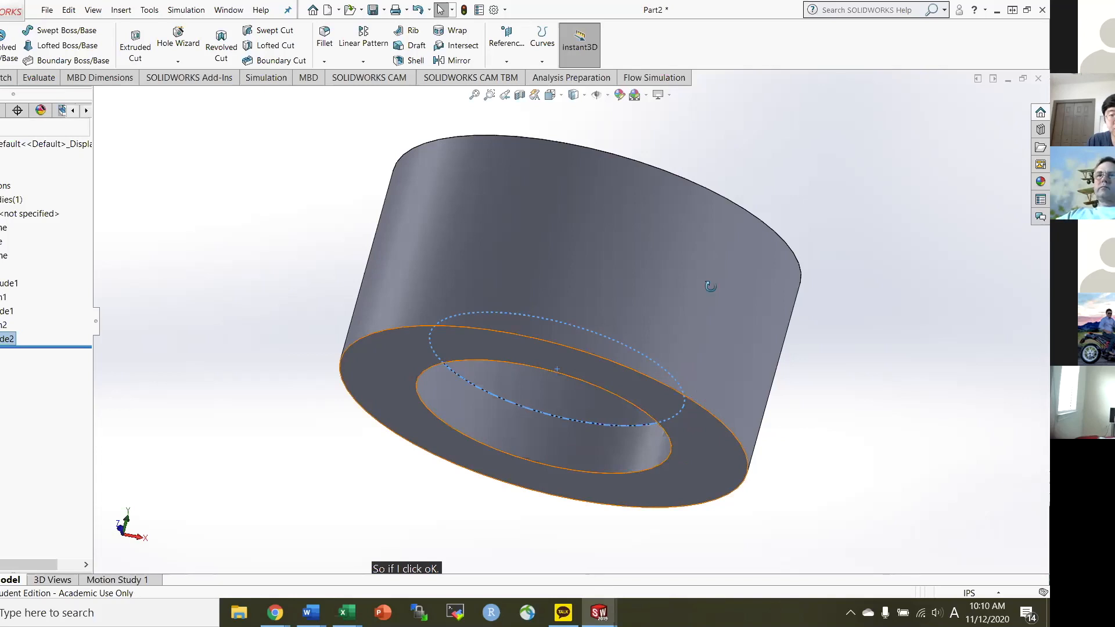
Examine the stepped through-bore from below, from above and at oblique angles around the cylinder.
{"action": "middle_click_drag", "start_coordinate": [710, 280], "coordinate": [694, 295]}
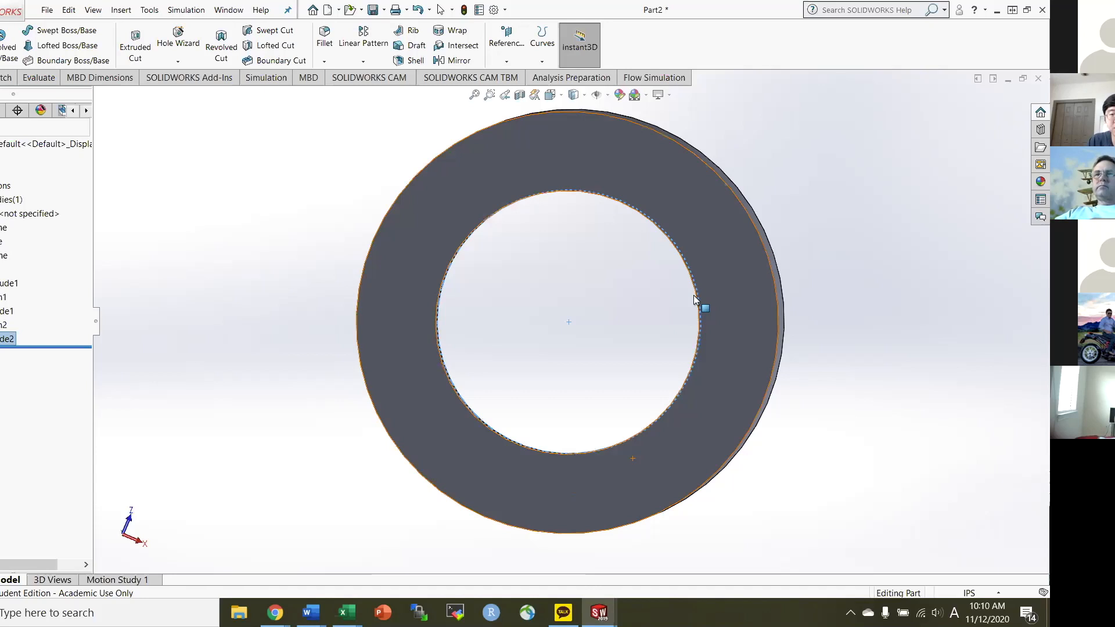
{"action": "middle_click_drag", "start_coordinate": [694, 295], "coordinate": [571, 206]}
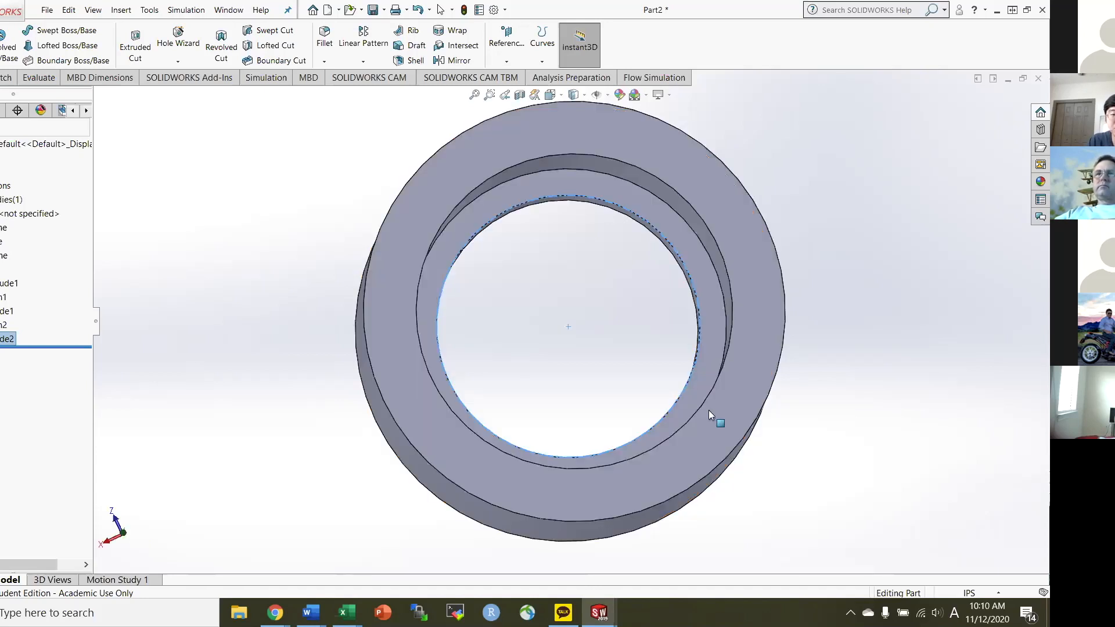
{"action": "middle_click_drag", "start_coordinate": [688, 484], "coordinate": [681, 317]}
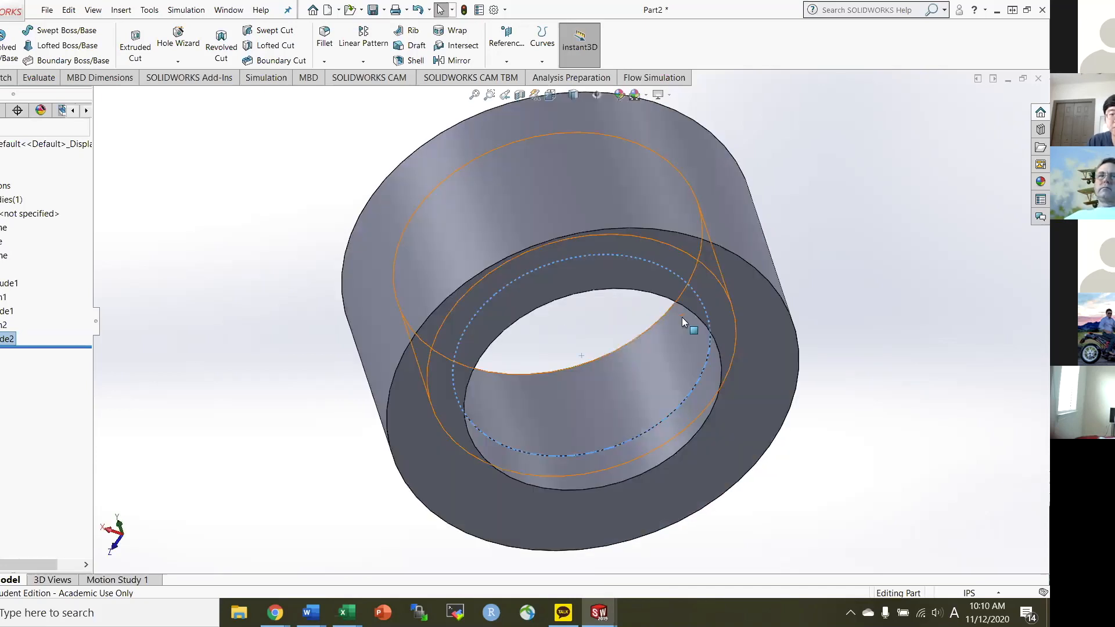
{"action": "middle_click_drag", "start_coordinate": [873, 368], "coordinate": [829, 365]}
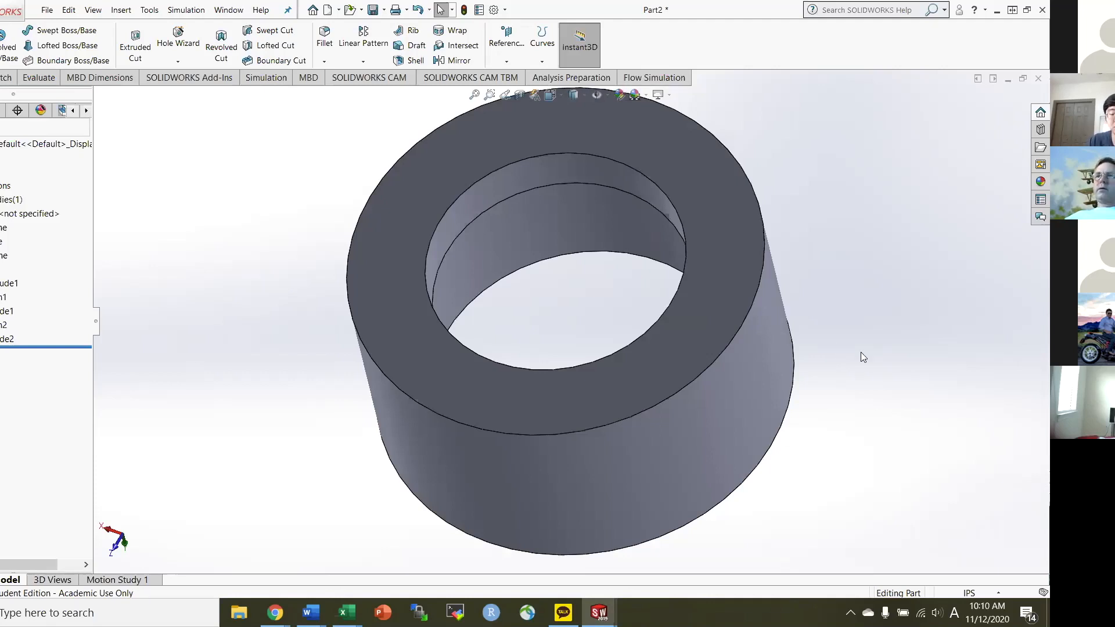
{"action": "middle_click_drag", "start_coordinate": [867, 339], "coordinate": [829, 271]}
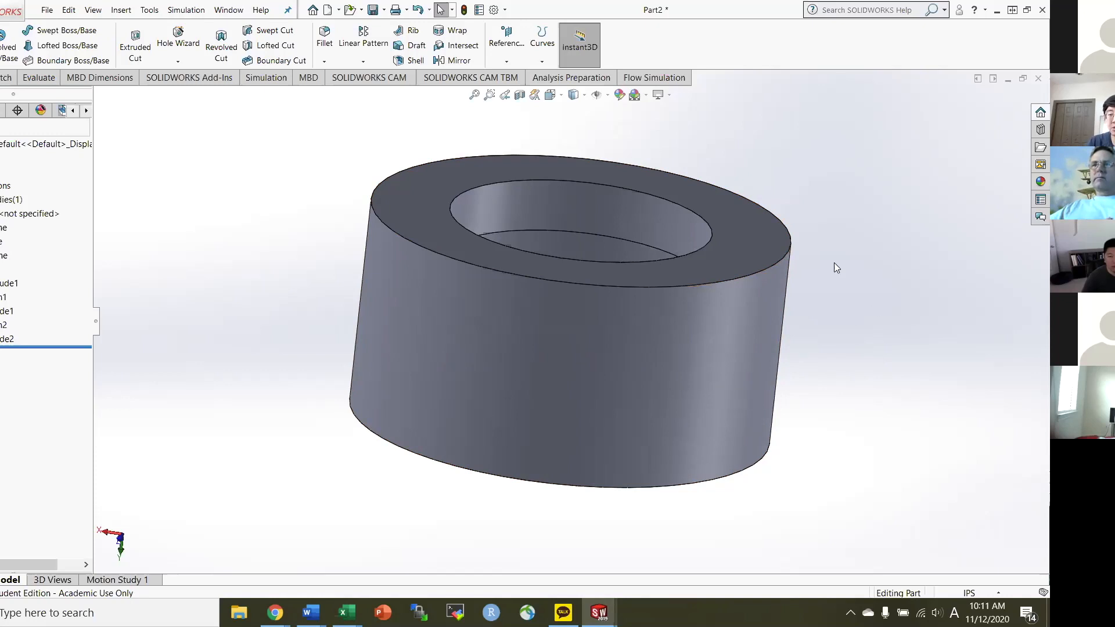
{"action": "mouse_move", "coordinate": [834, 262]}
{"action": "middle_mouse_down"}
{"action": "mouse_move", "coordinate": [765, 284]}
{"action": "mouse_move", "coordinate": [796, 259]}
{"action": "mouse_move", "coordinate": [824, 271]}
{"action": "middle_mouse_up"}
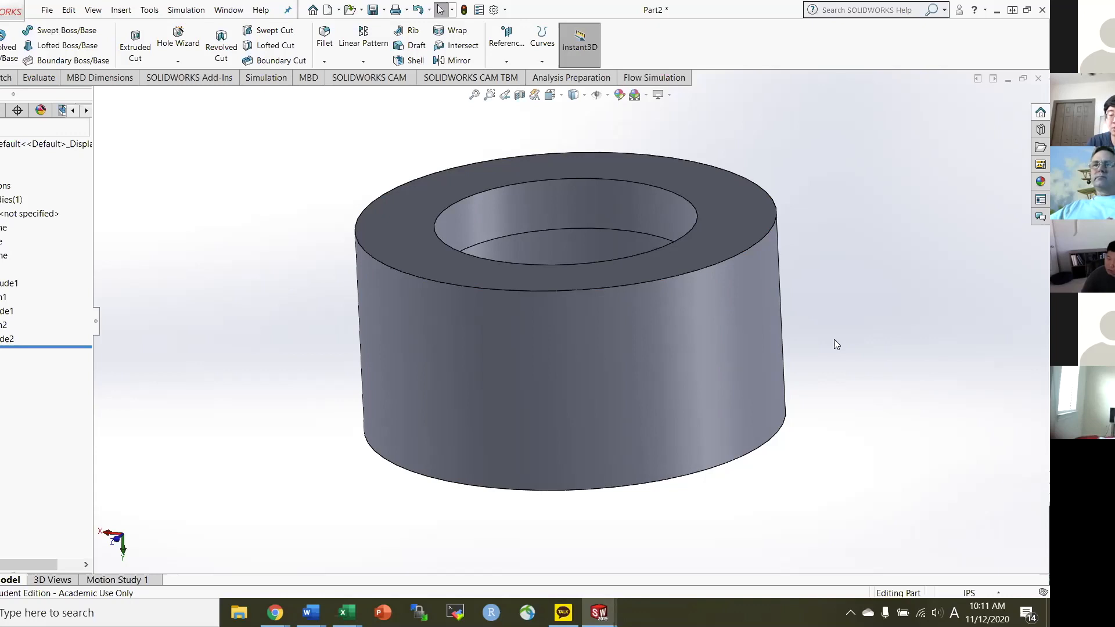
{"action": "middle_click_drag", "start_coordinate": [834, 339], "coordinate": [667, 177]}
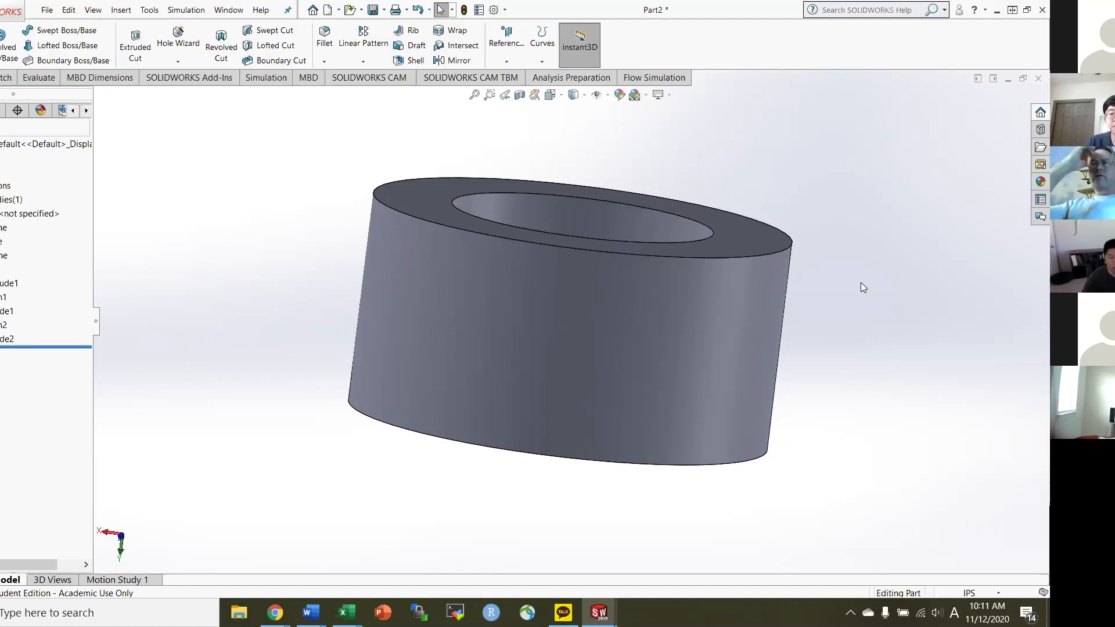
{"action": "middle_click_drag", "start_coordinate": [858, 282], "coordinate": [844, 306]}
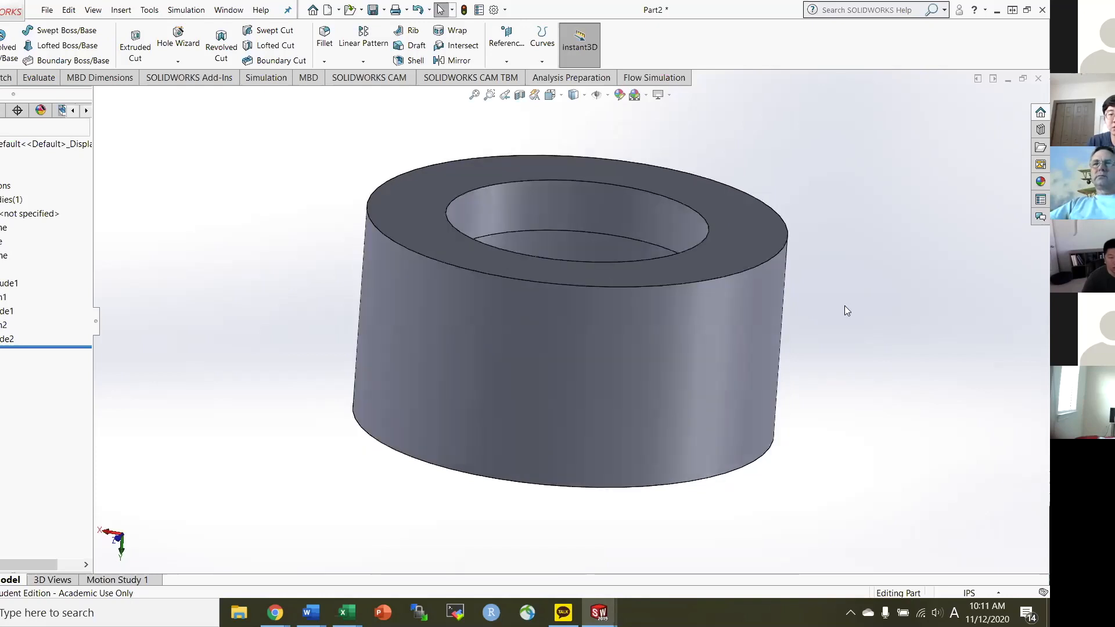
{"action": "middle_click_drag", "start_coordinate": [414, 301], "coordinate": [836, 301]}
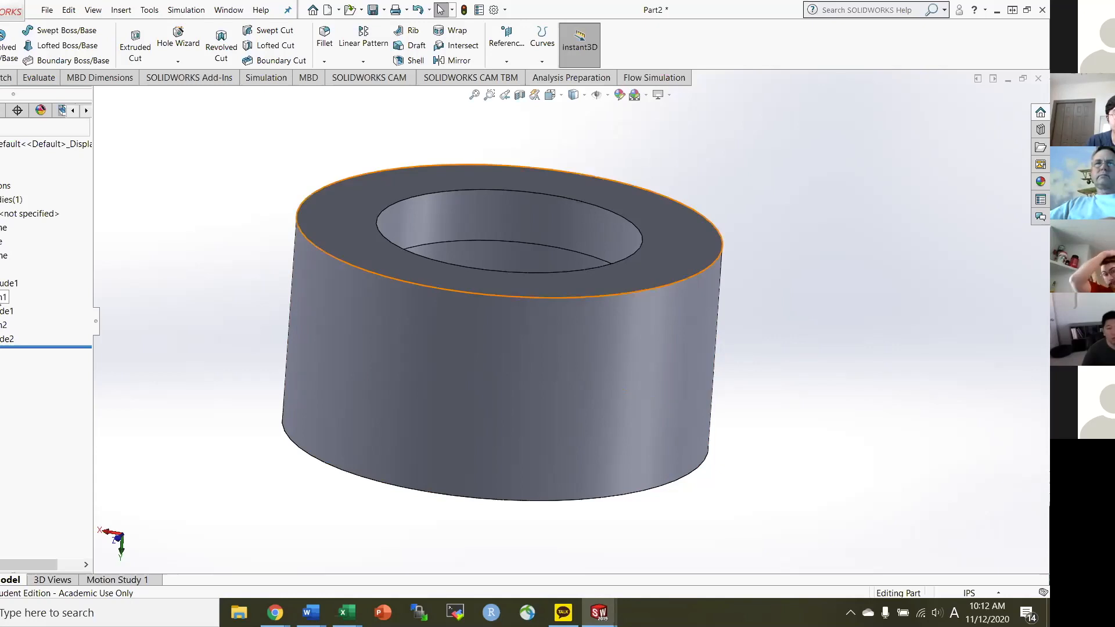
Try a diameter of 4.20 in for the base cylinder's sketch circle, discard it and exit the sketch.
{"action": "left_click", "coordinate": [1, 298]}
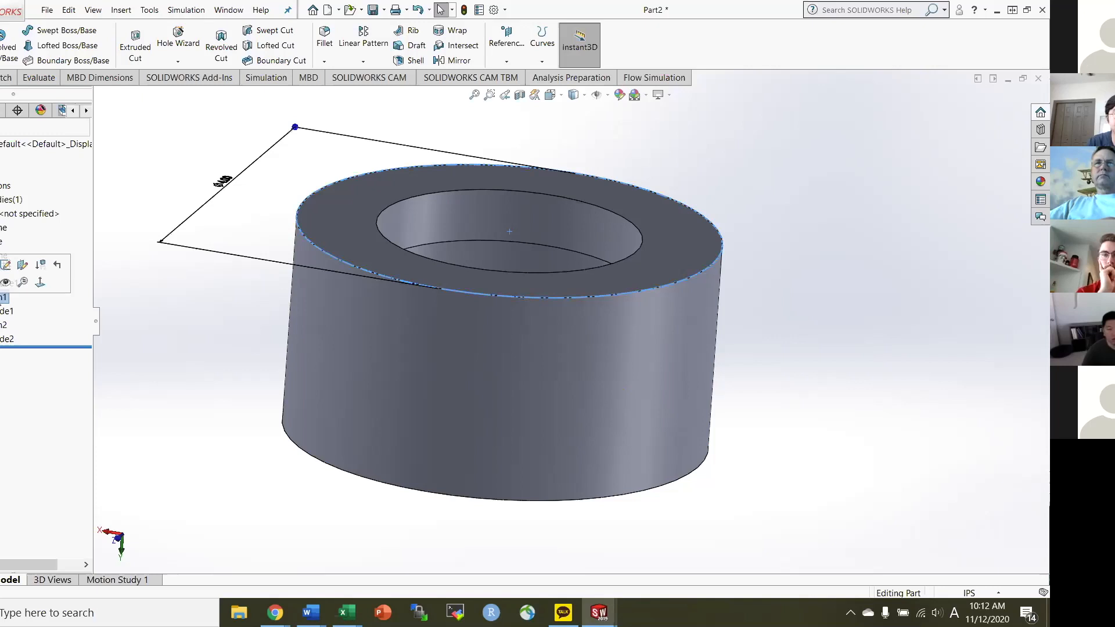
{"action": "right_click", "coordinate": [2, 299]}
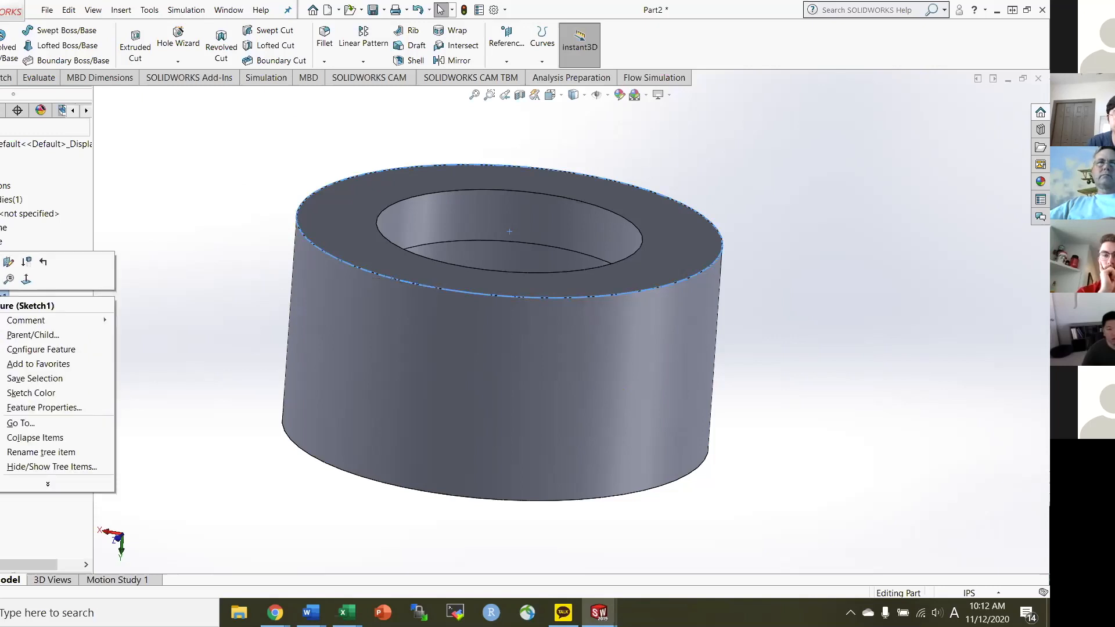
{"action": "left_click", "coordinate": [1, 262]}
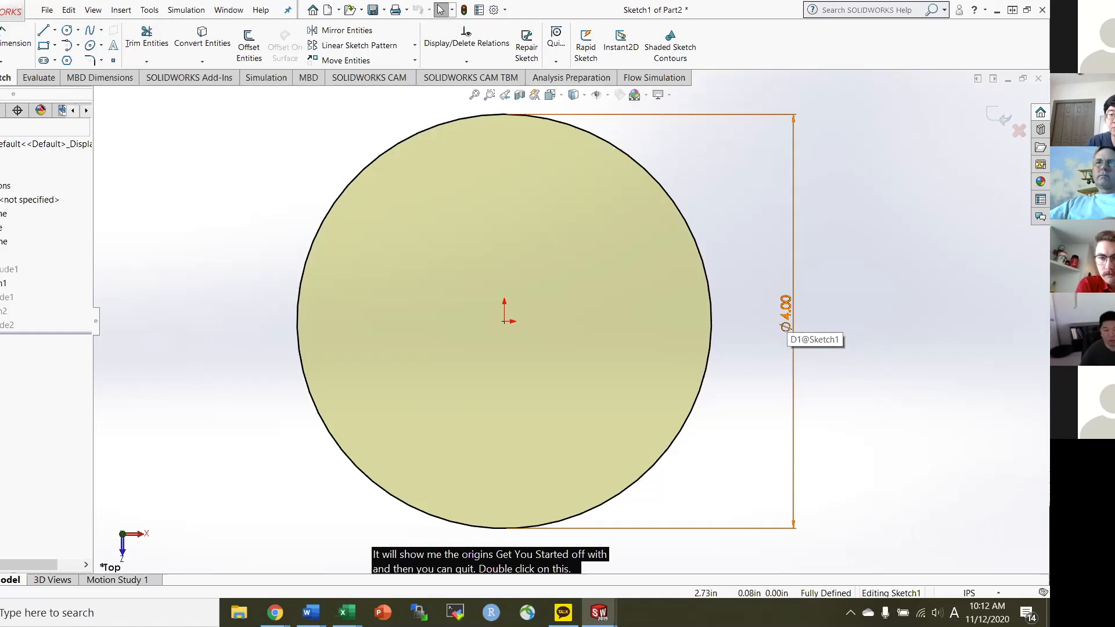
{"action": "double_click", "coordinate": [785, 313]}
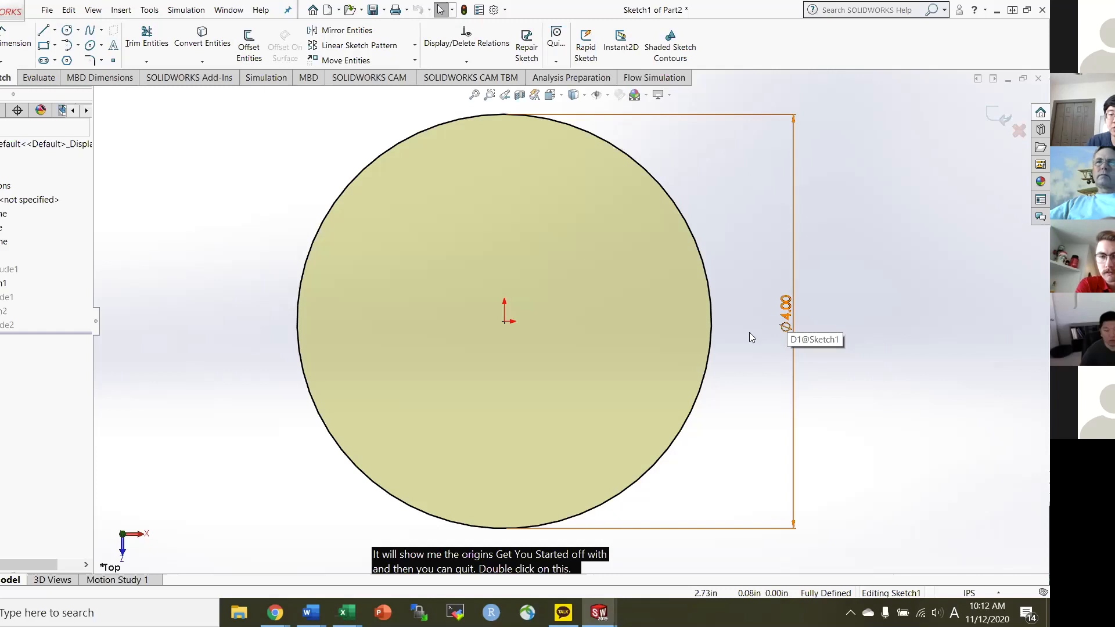
{"action": "double_click", "coordinate": [778, 336]}
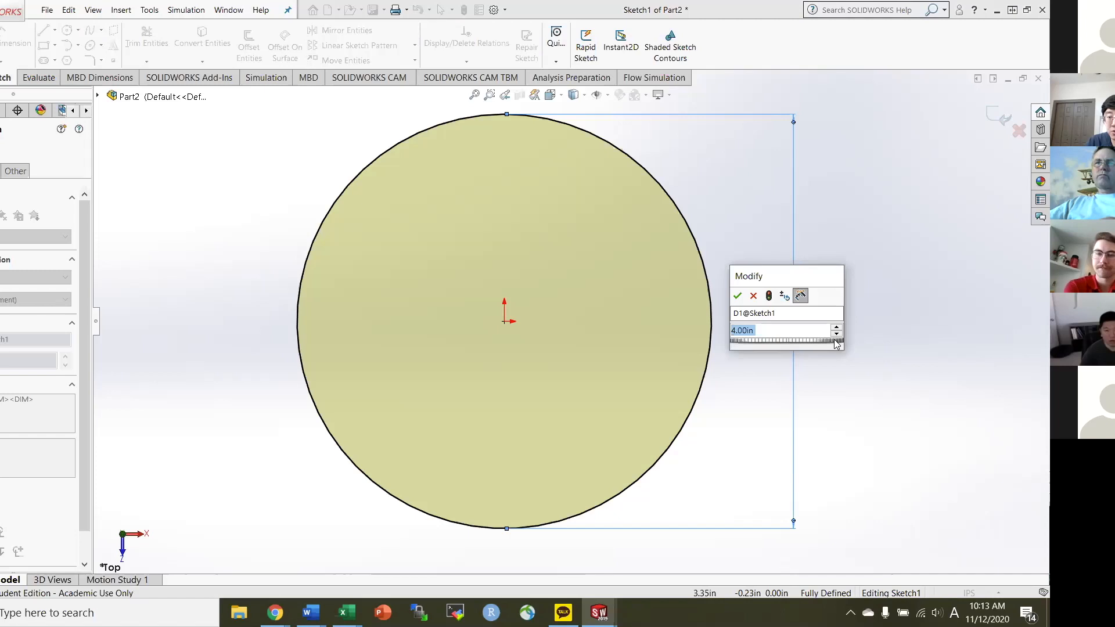
{"action": "mouse_move", "coordinate": [827, 344]}
{"action": "left_mouse_down"}
{"action": "mouse_move", "coordinate": [724, 343]}
{"action": "mouse_move", "coordinate": [823, 342]}
{"action": "left_mouse_up"}
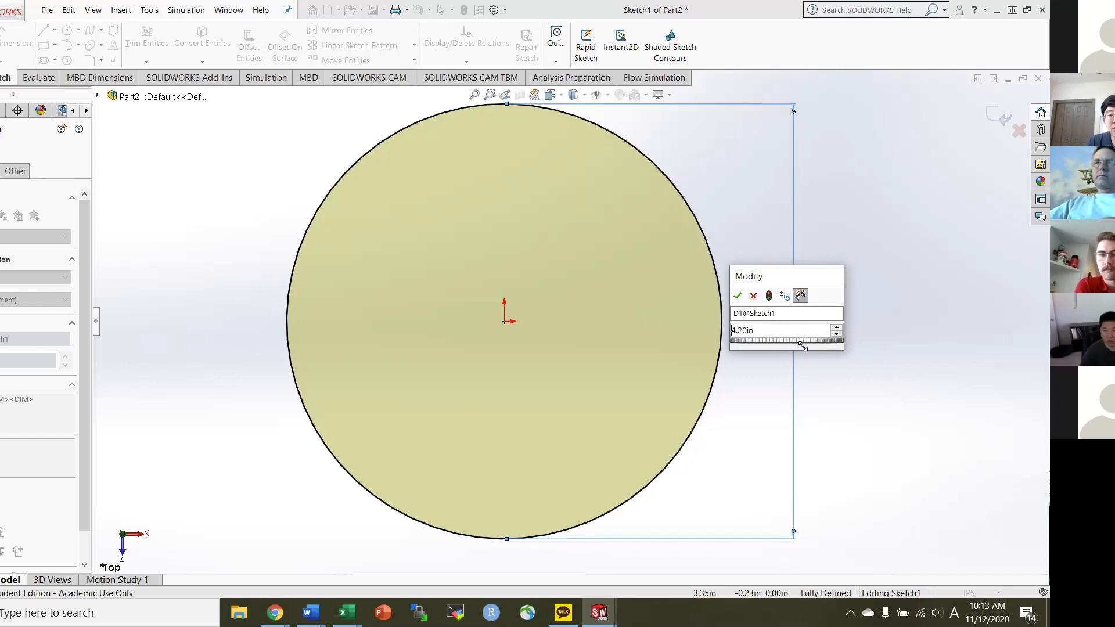
{"action": "left_click", "coordinate": [753, 297]}
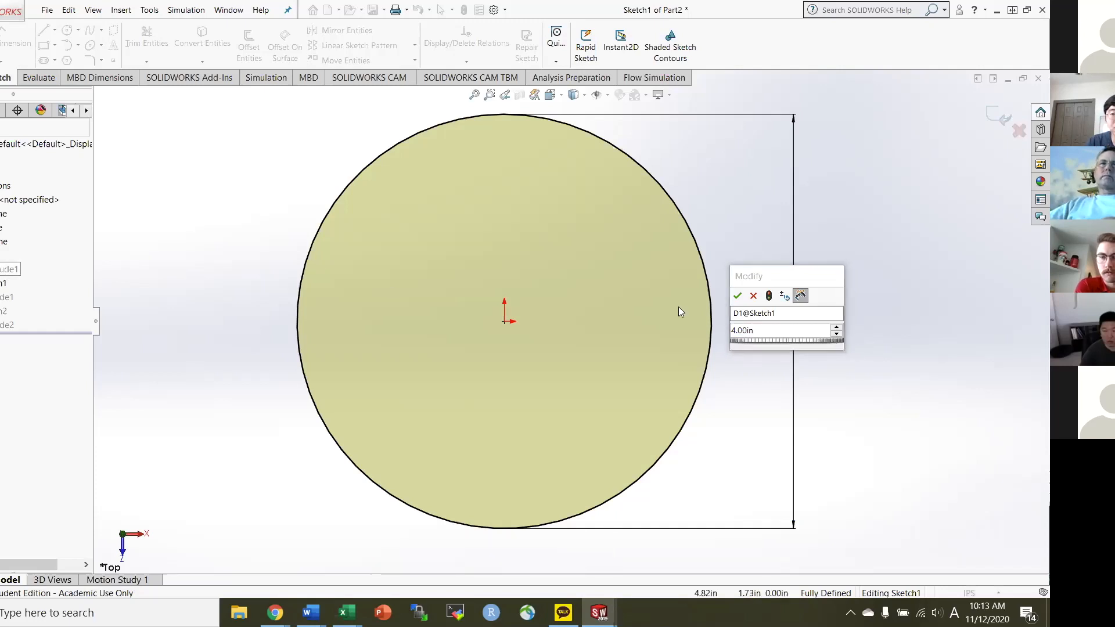
{"action": "left_click", "coordinate": [756, 296]}
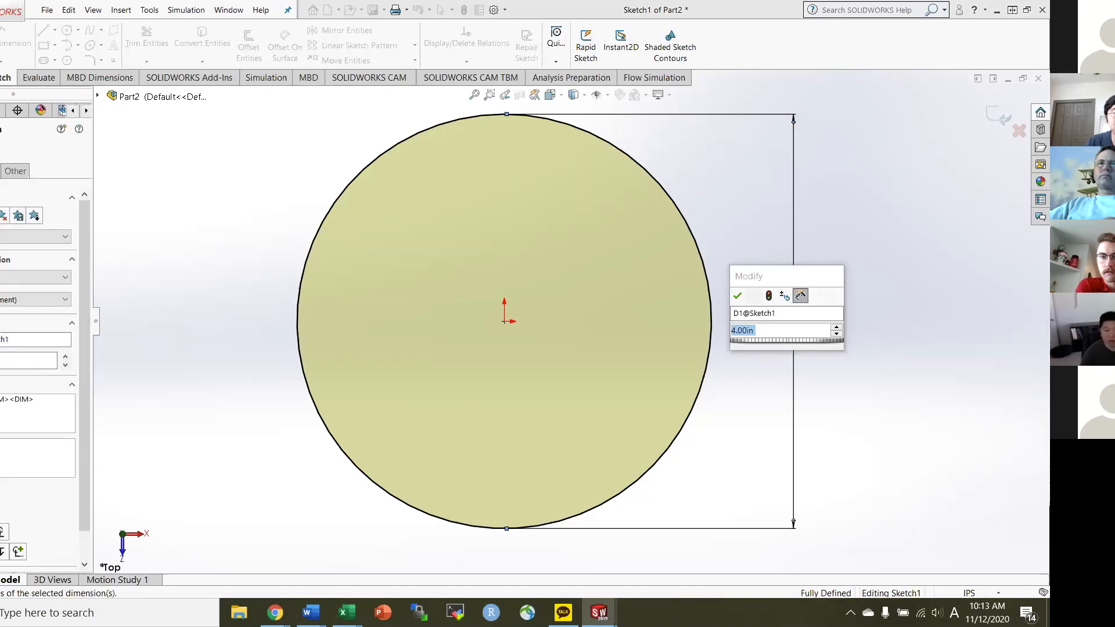
{"action": "key", "text": "Return"}
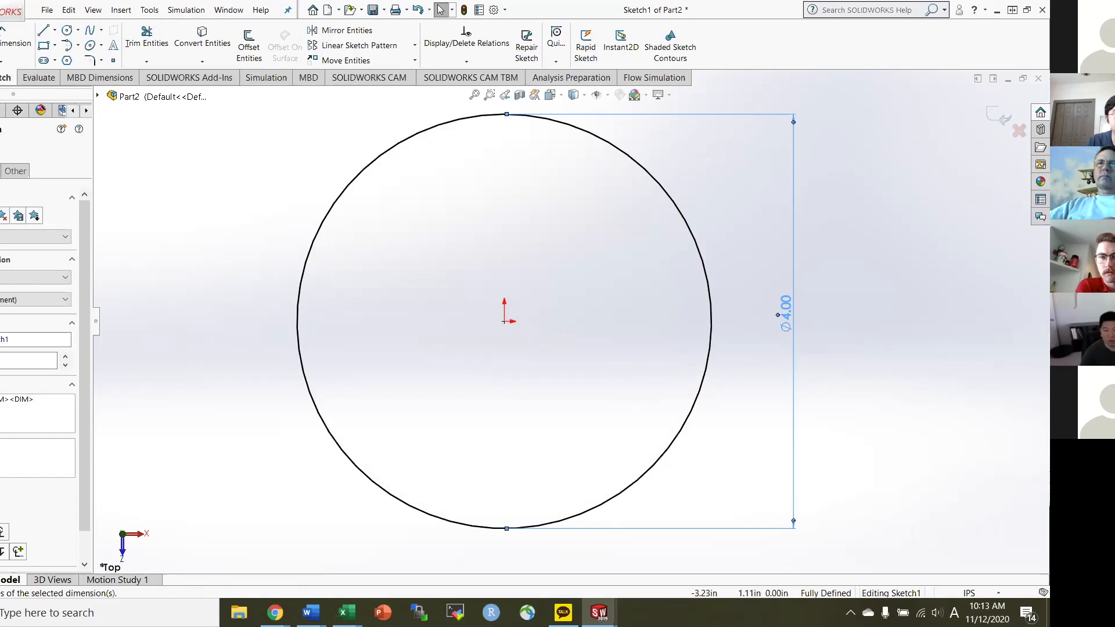
{"action": "key", "text": "ctrl+b"}
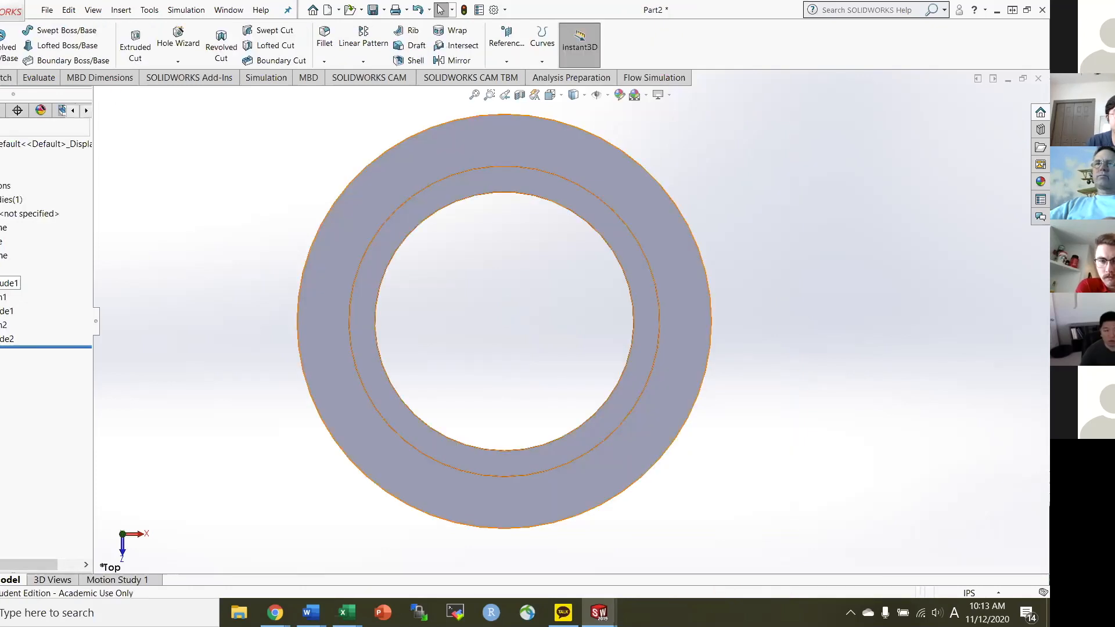
Reopen the base extrusion's definition and examine its available end conditions without changing them.
{"action": "right_click", "coordinate": [7, 283]}
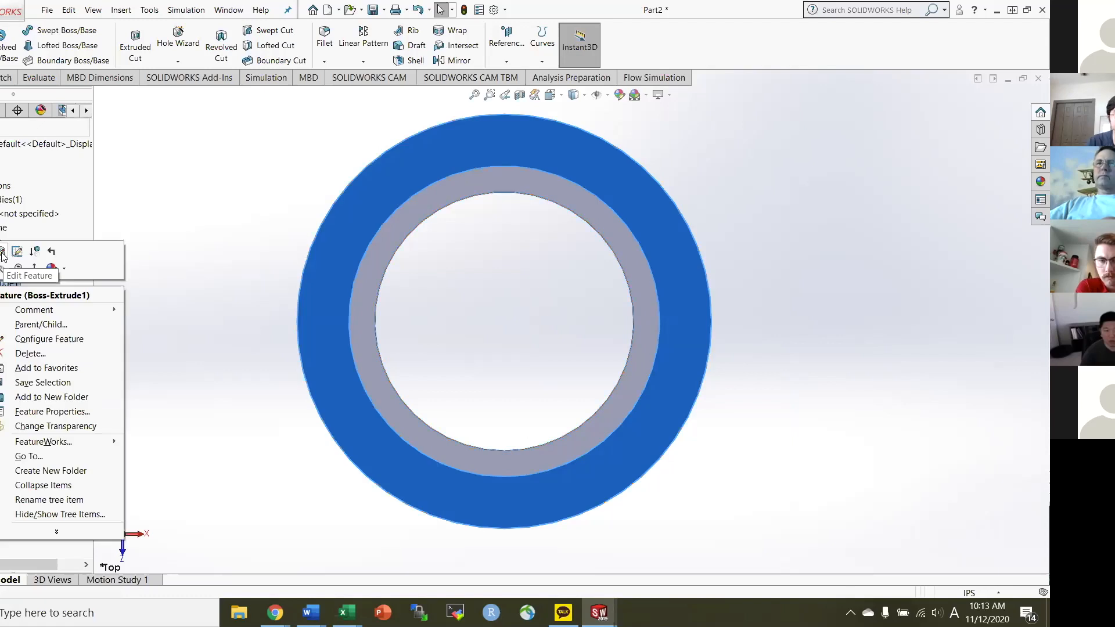
{"action": "left_click", "coordinate": [3, 254]}
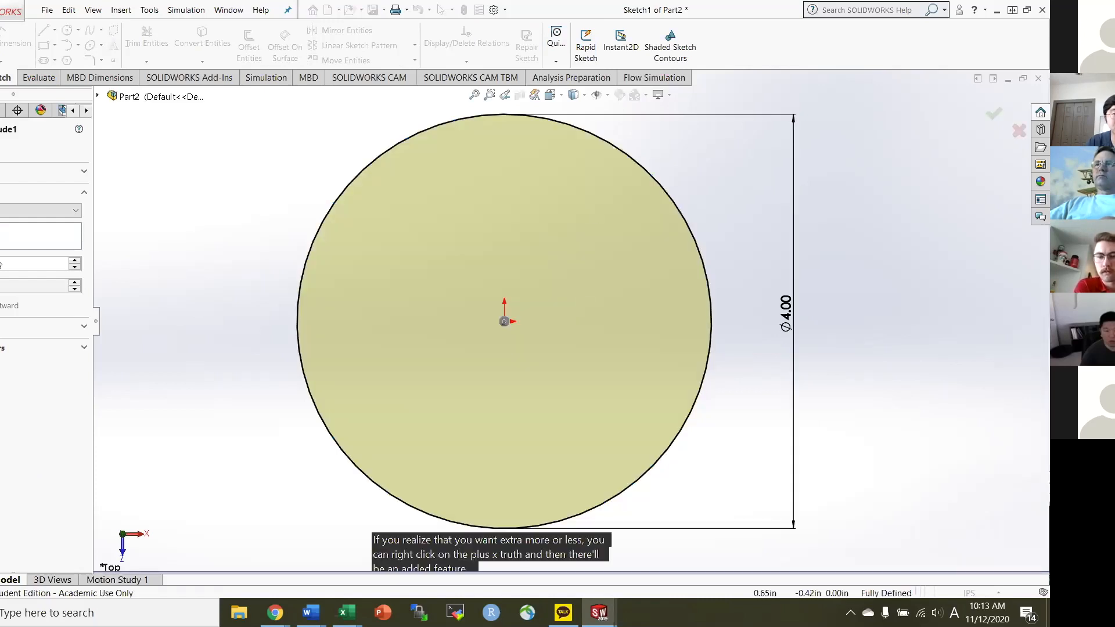
{"action": "left_click", "coordinate": [1, 211]}
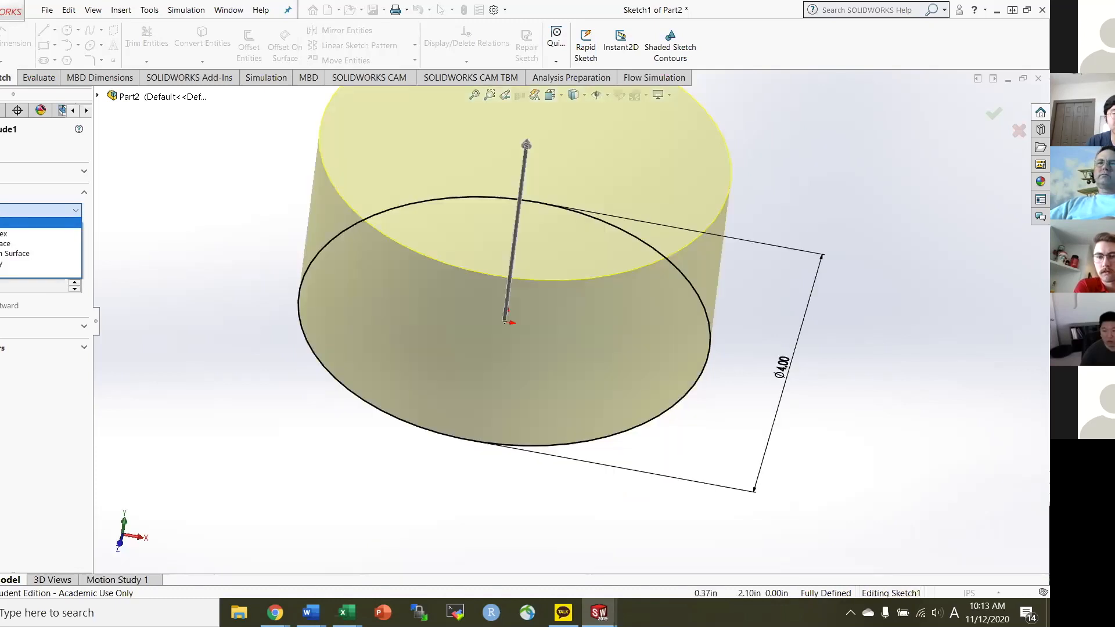
{"action": "left_click", "coordinate": [38, 271]}
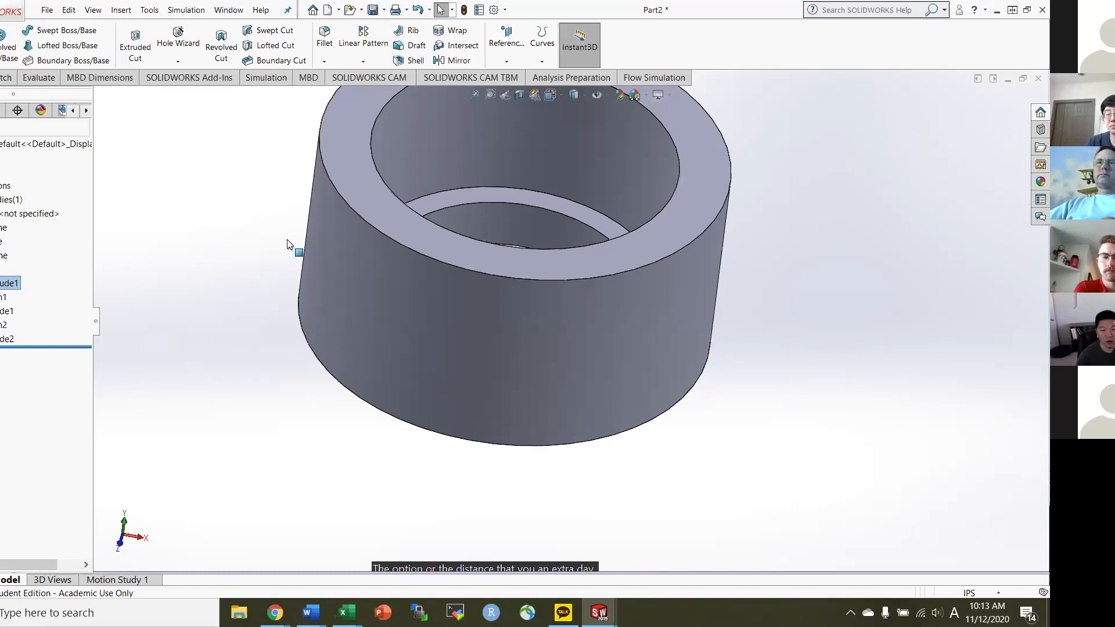
{"action": "scroll", "coordinate": [286, 239], "scroll_direction": "up", "scroll_amount": 1}
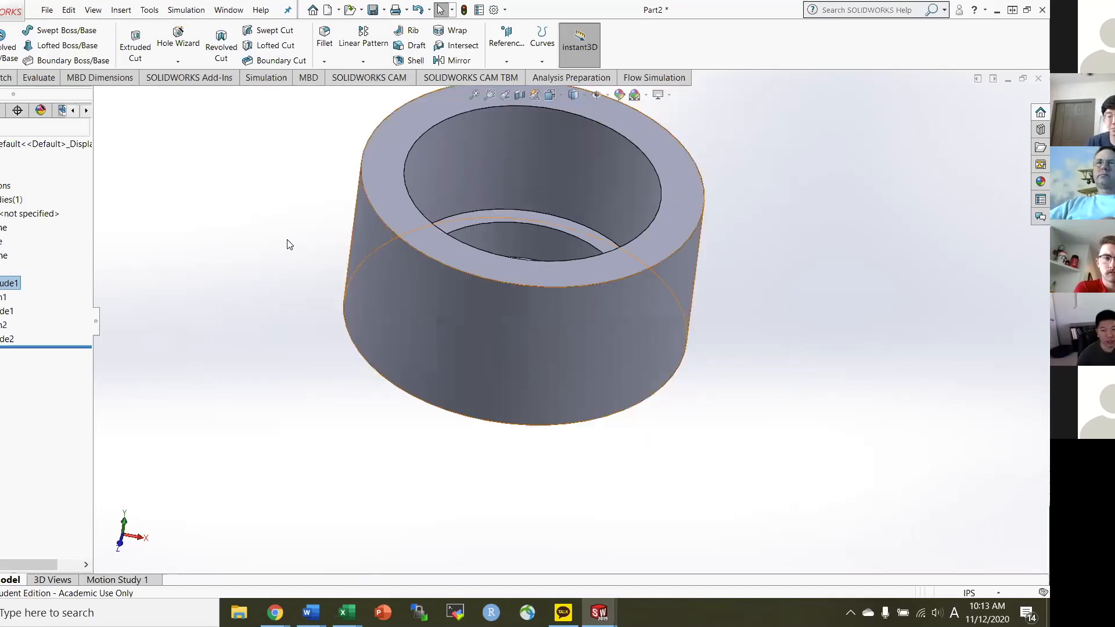
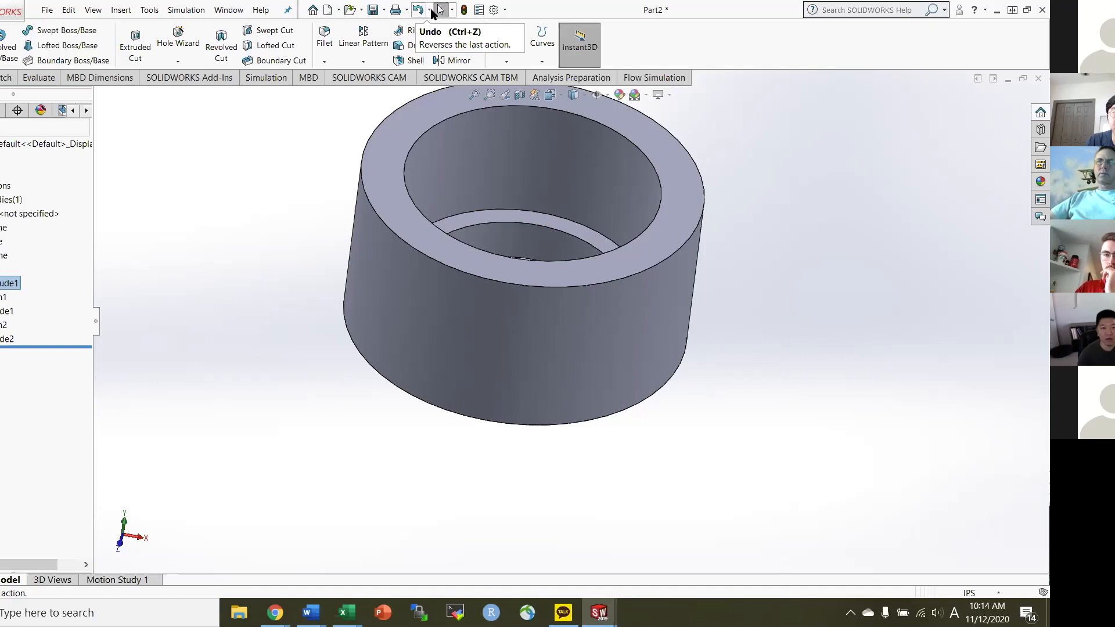
{"action": "left_click", "coordinate": [430, 10]}
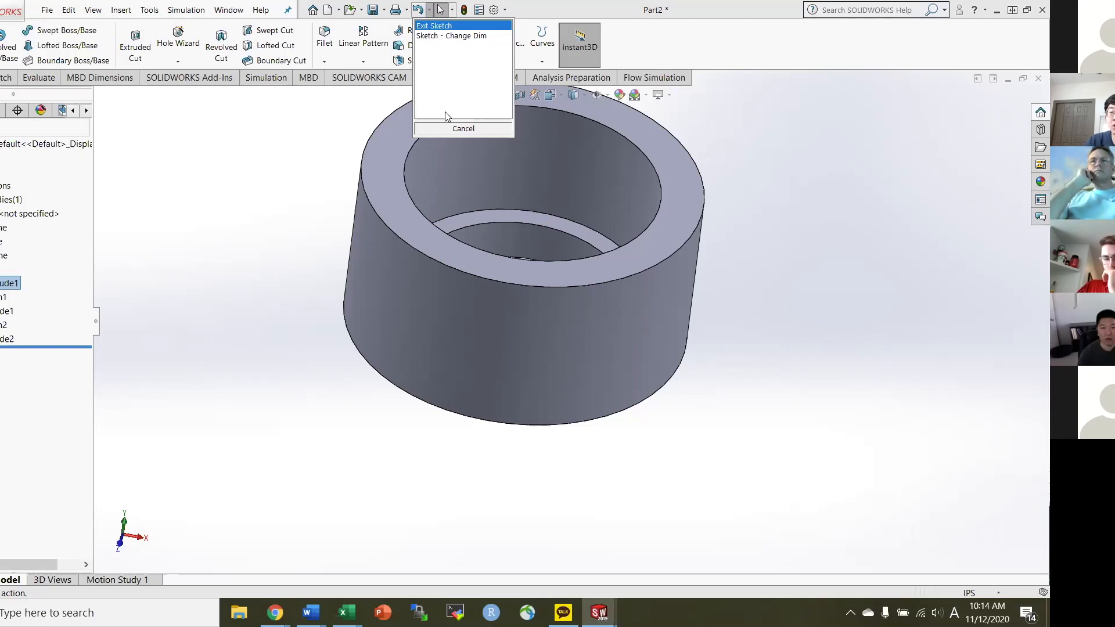
{"action": "left_click", "coordinate": [292, 220]}
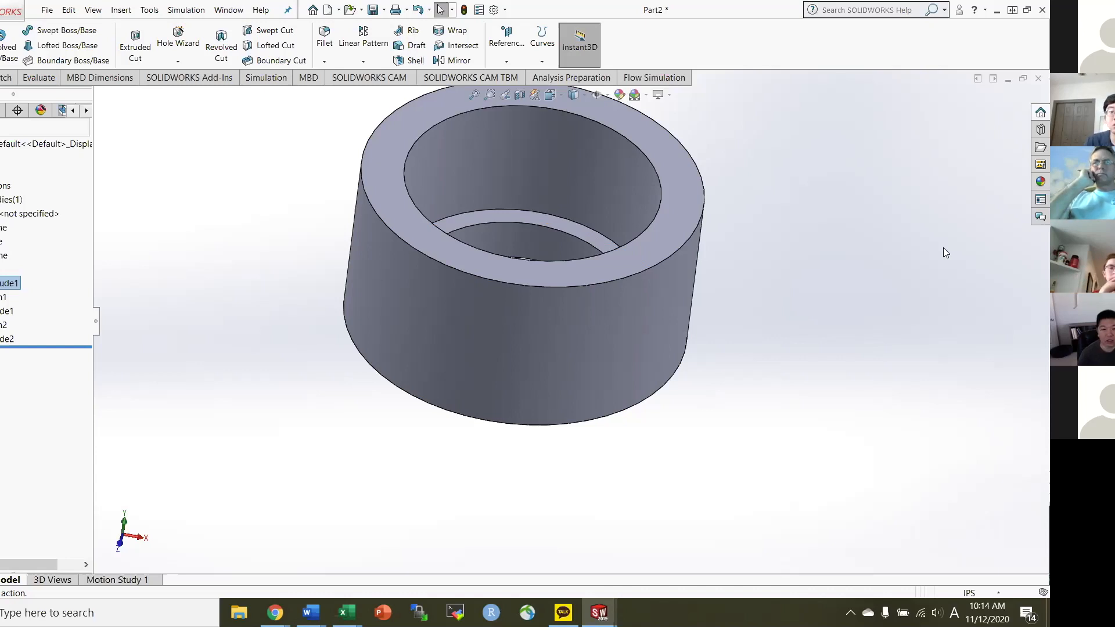
{"action": "right_click", "coordinate": [621, 317]}
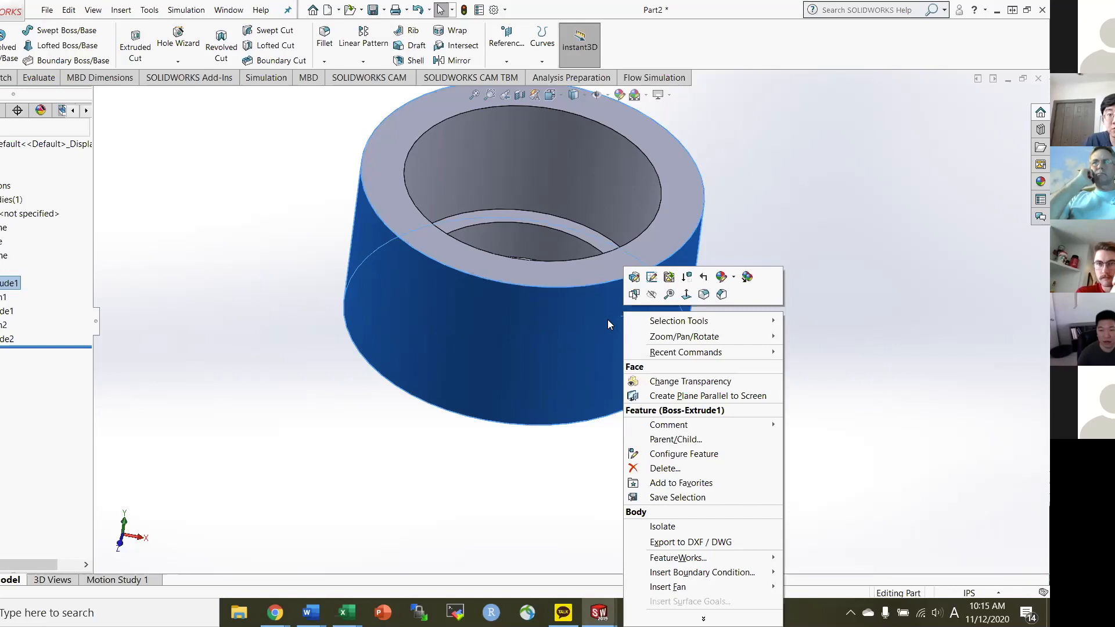
{"action": "left_click", "coordinate": [269, 325]}
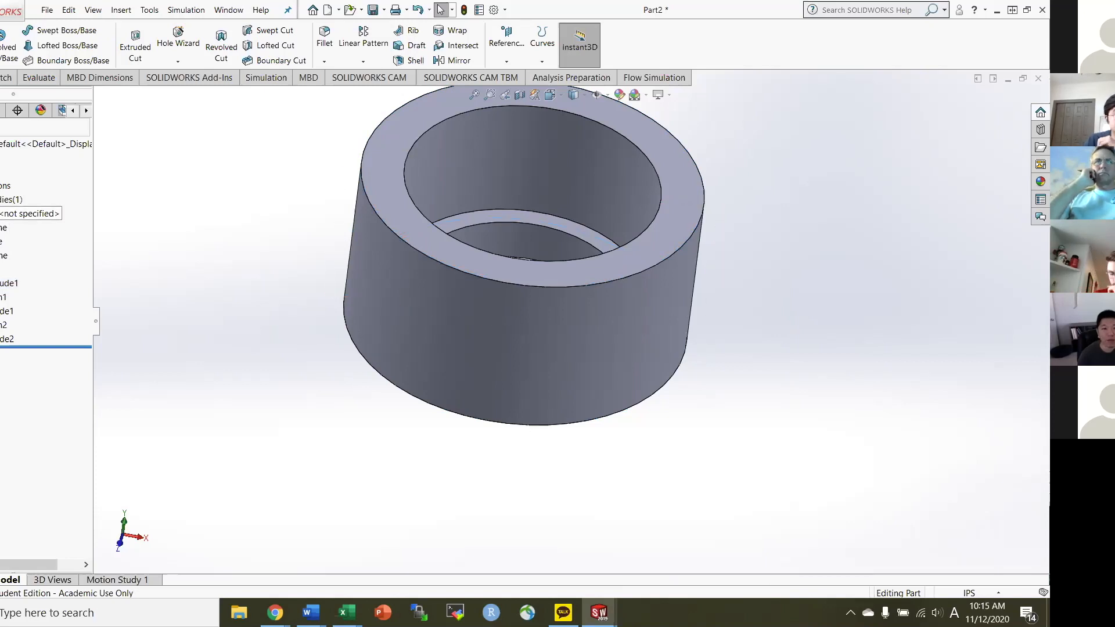
Open the part's material library for editing and expand the Steel category of SOLIDWORKS Materials.
{"action": "right_click", "coordinate": [3, 214]}
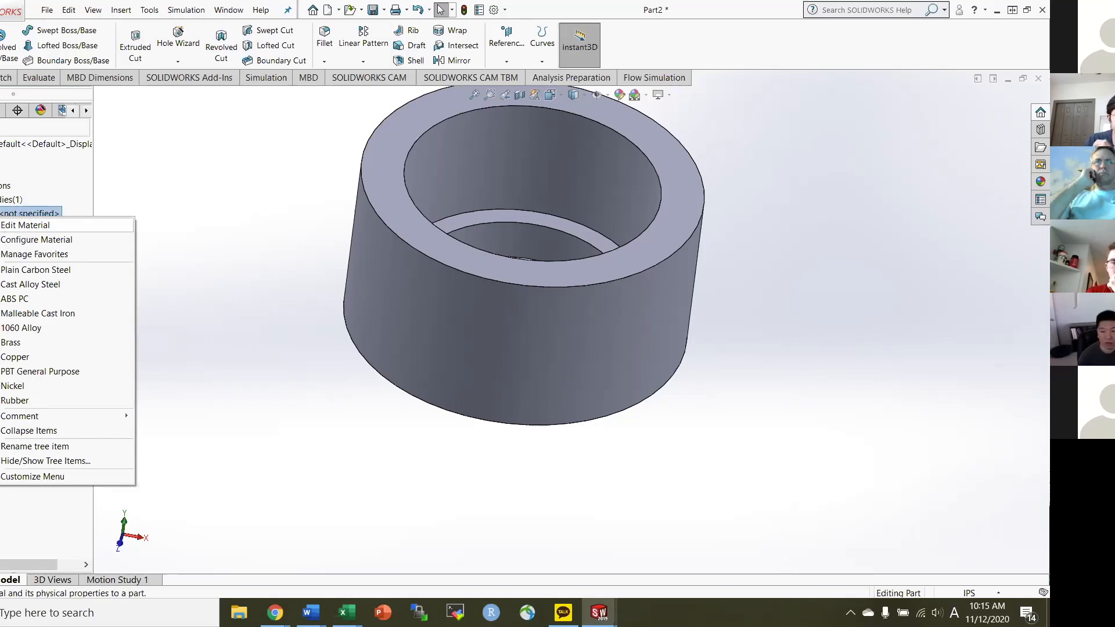
{"action": "left_click", "coordinate": [12, 226]}
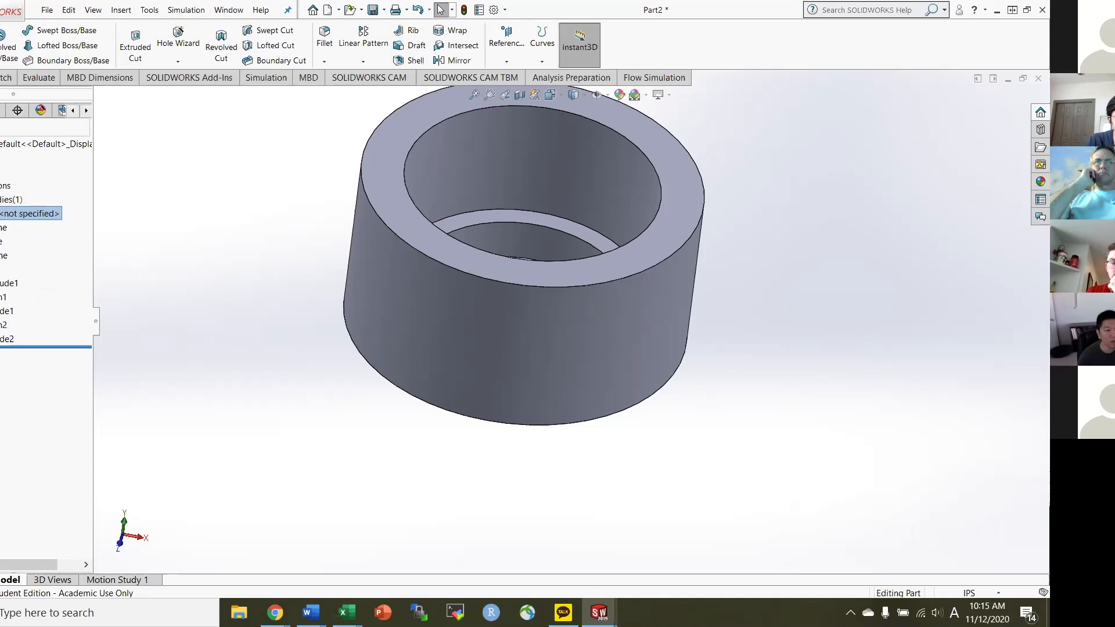
{"action": "right_click", "coordinate": [33, 226]}
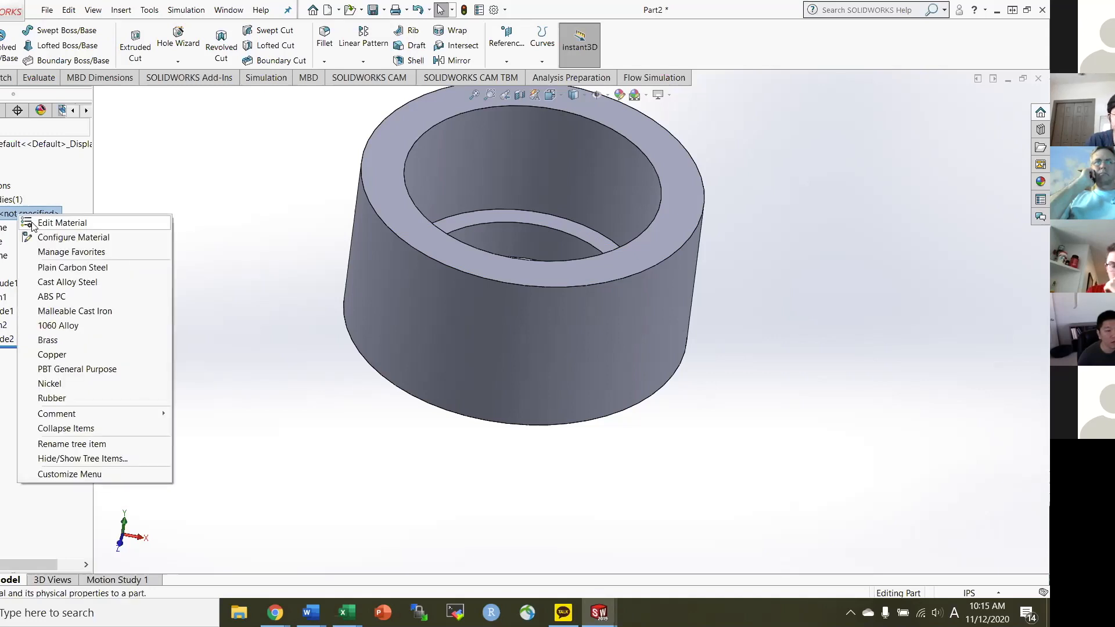
{"action": "left_click", "coordinate": [724, 308]}
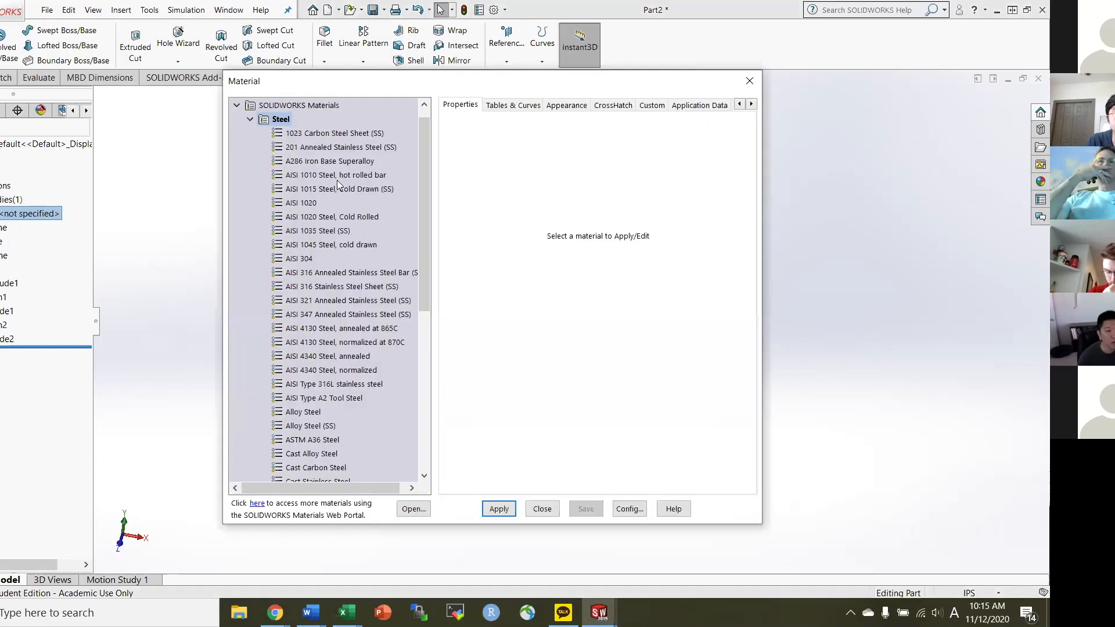
{"action": "left_click", "coordinate": [250, 120]}
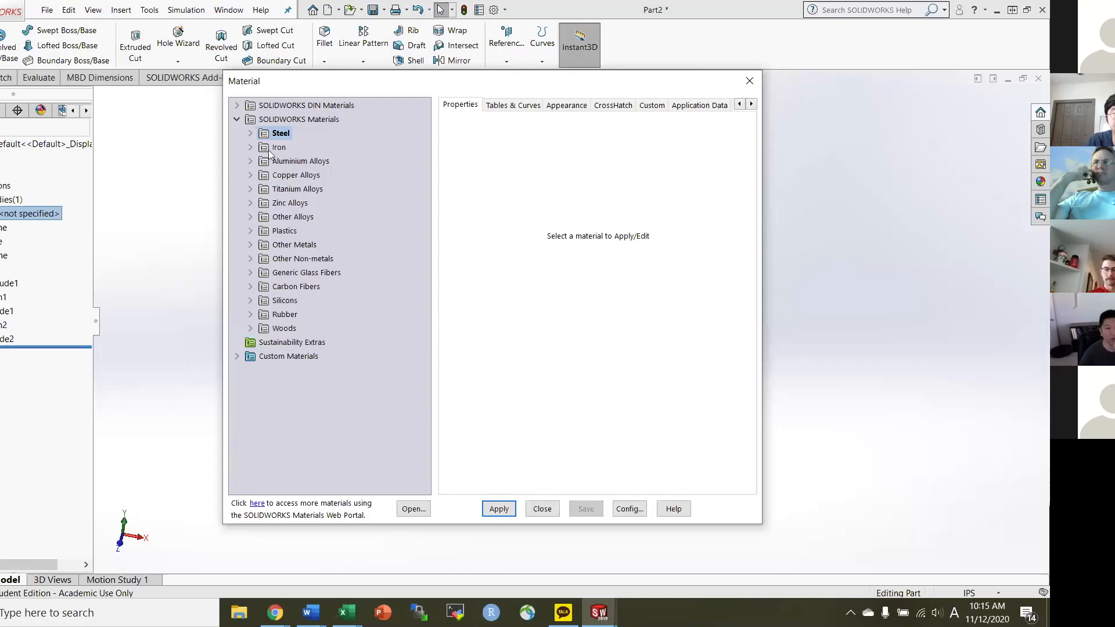
{"action": "key", "text": "Right"}
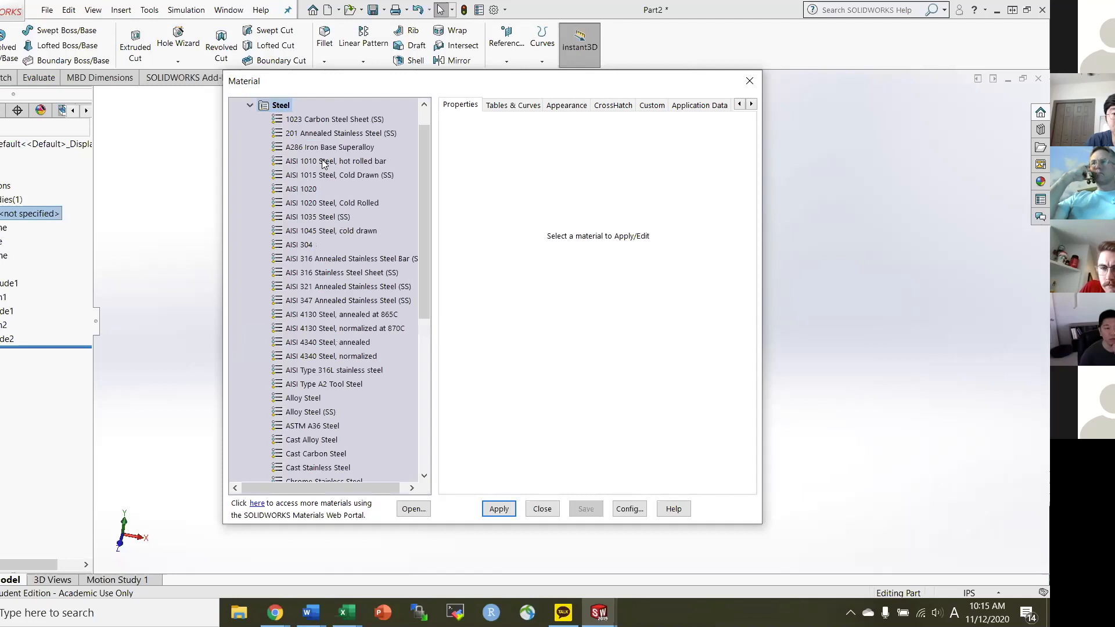
Examine the material properties of AISI 304, AISI 4340 Steel, annealed, and Plain Carbon Steel.
{"action": "left_click", "coordinate": [308, 245]}
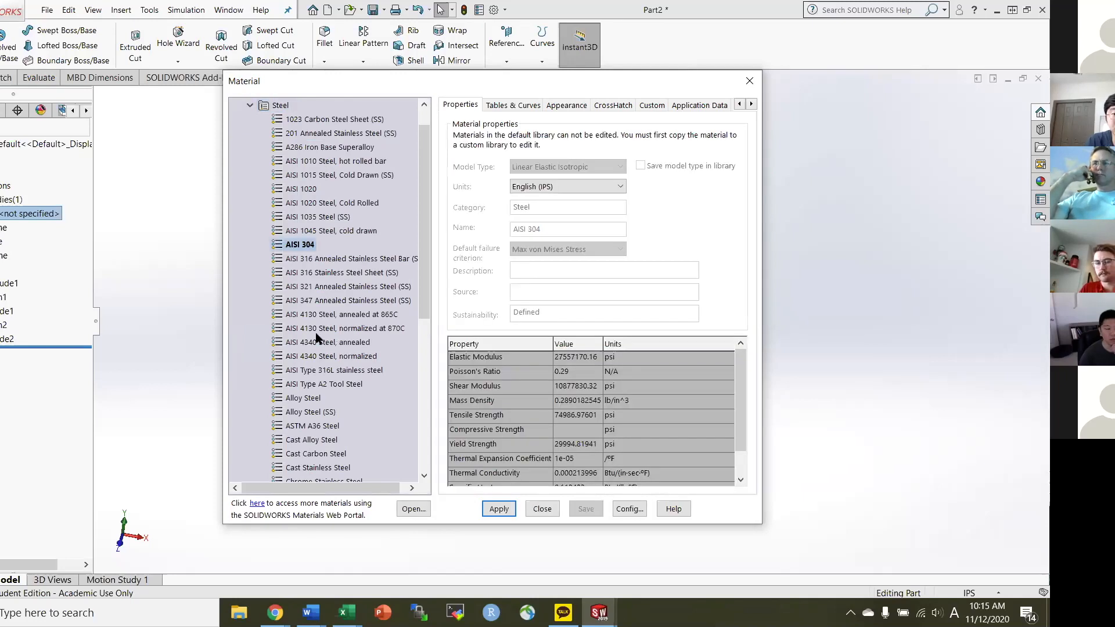
{"action": "left_click", "coordinate": [335, 347]}
{"action": "scroll", "coordinate": [336, 349], "scroll_direction": "down", "scroll_amount": 1}
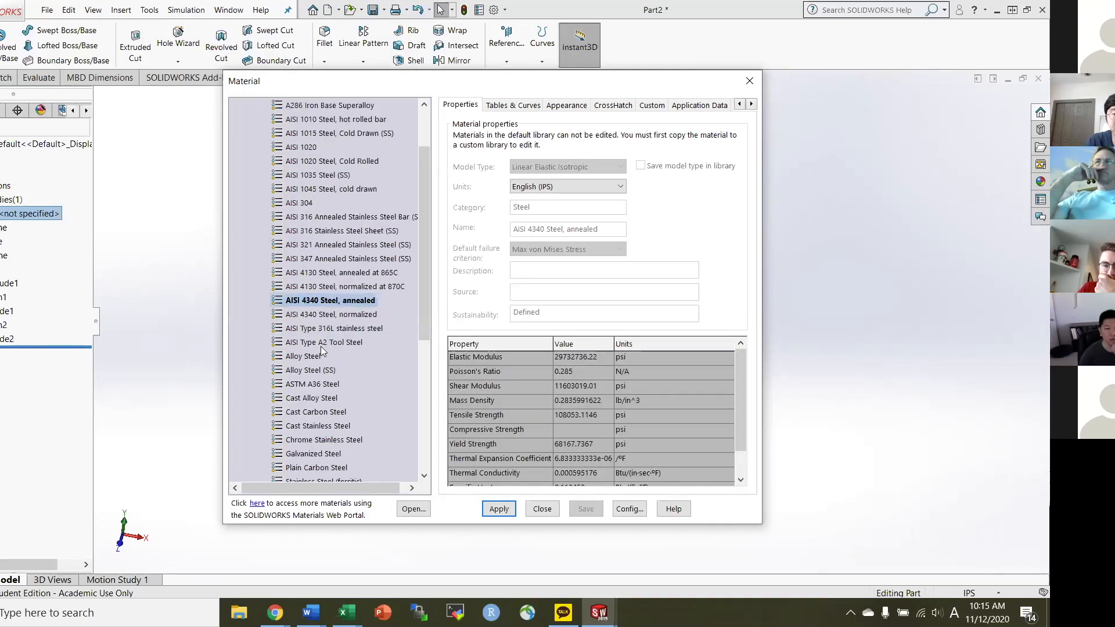
{"action": "scroll", "coordinate": [347, 348], "scroll_direction": "down", "scroll_amount": 3}
{"action": "left_click", "coordinate": [348, 344]}
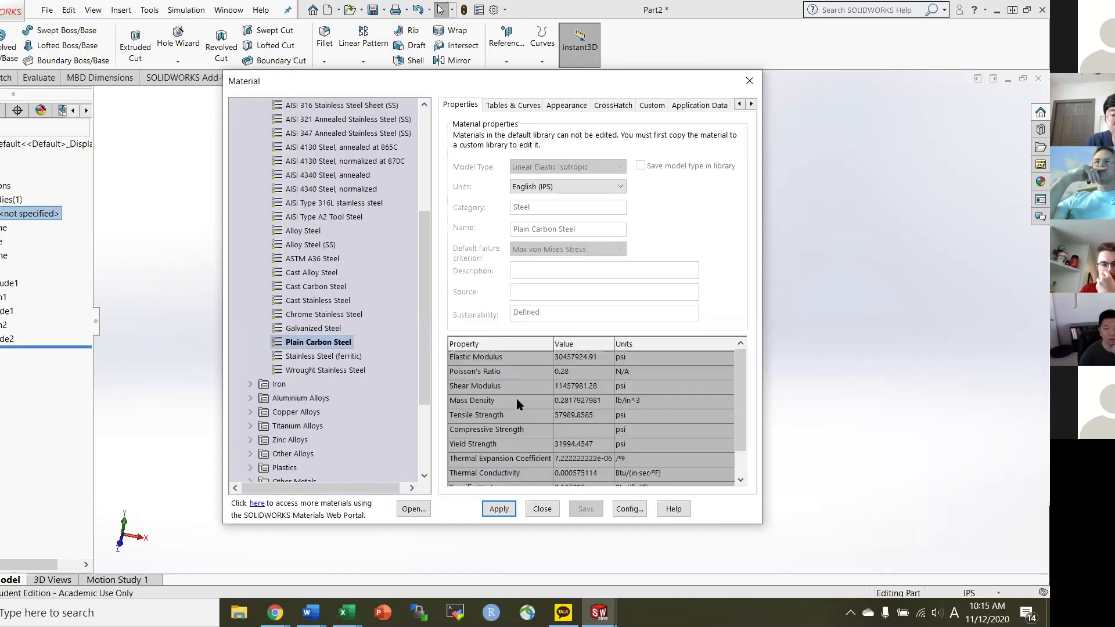
{"action": "scroll", "coordinate": [738, 405], "scroll_direction": "down", "scroll_amount": 1}
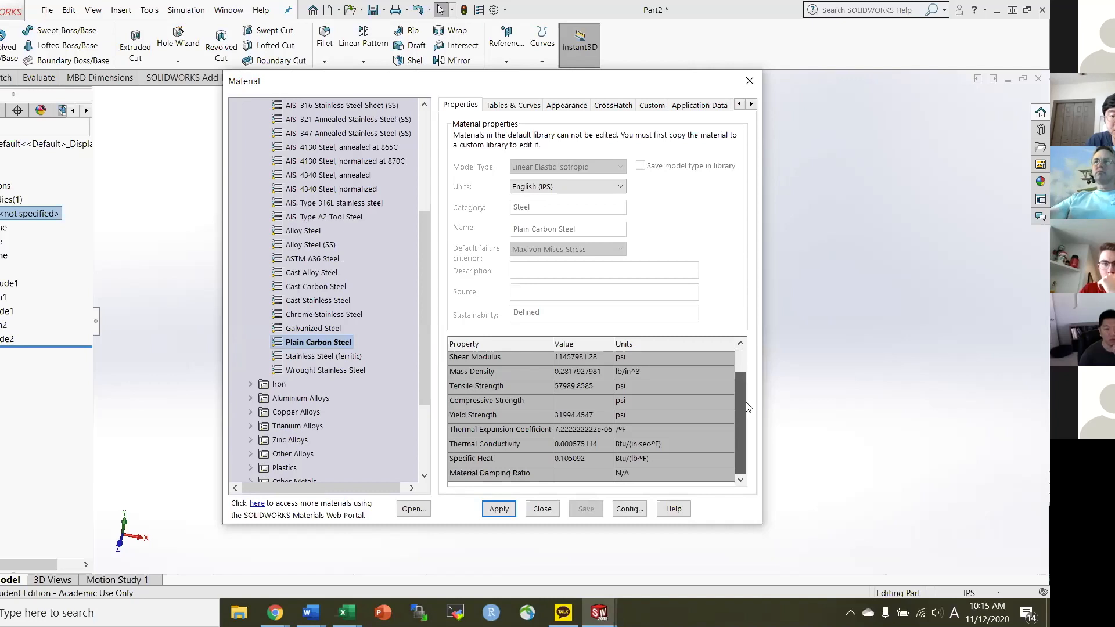
{"action": "scroll", "coordinate": [619, 430], "scroll_direction": "up", "scroll_amount": 1}
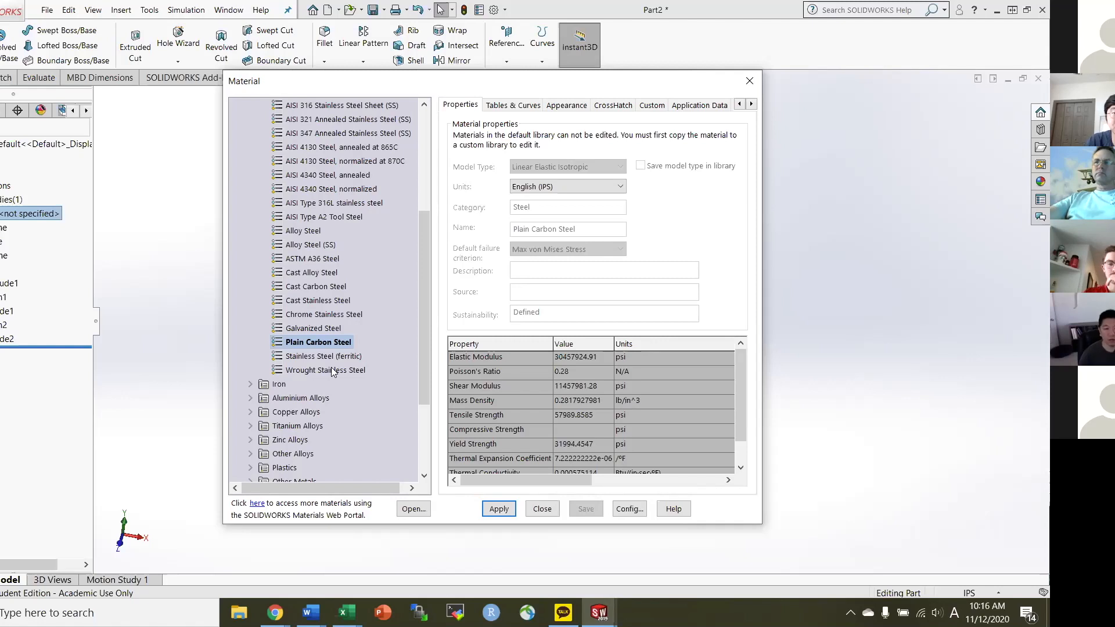
Apply the material 1023 Carbon Steel Sheet (SS) to the part and close the material library.
{"action": "key", "text": "1"}
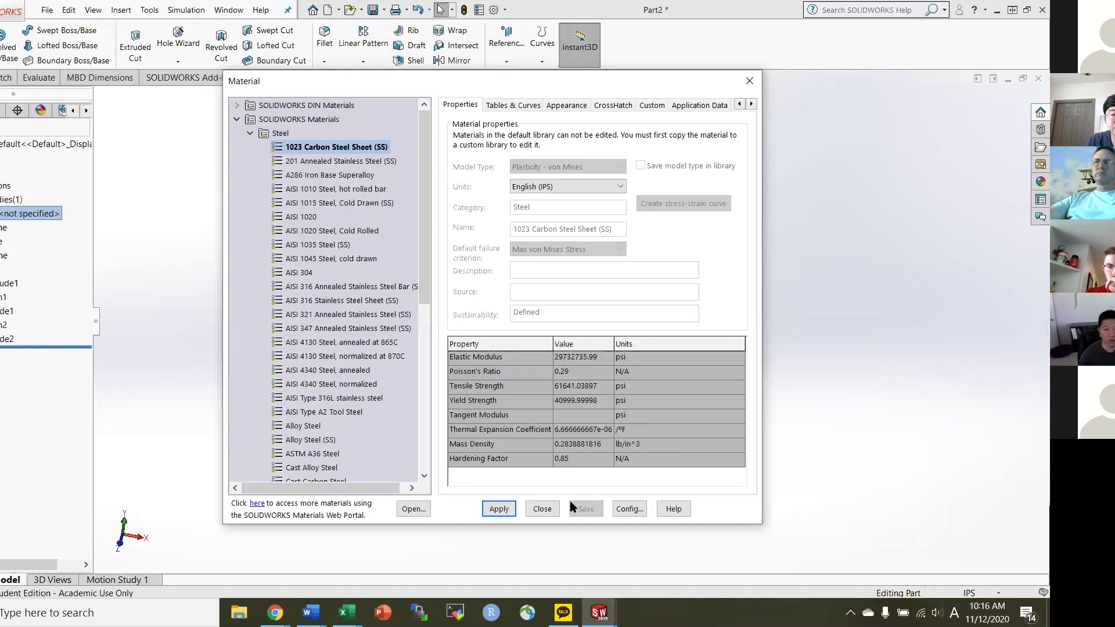
{"action": "left_click", "coordinate": [503, 511]}
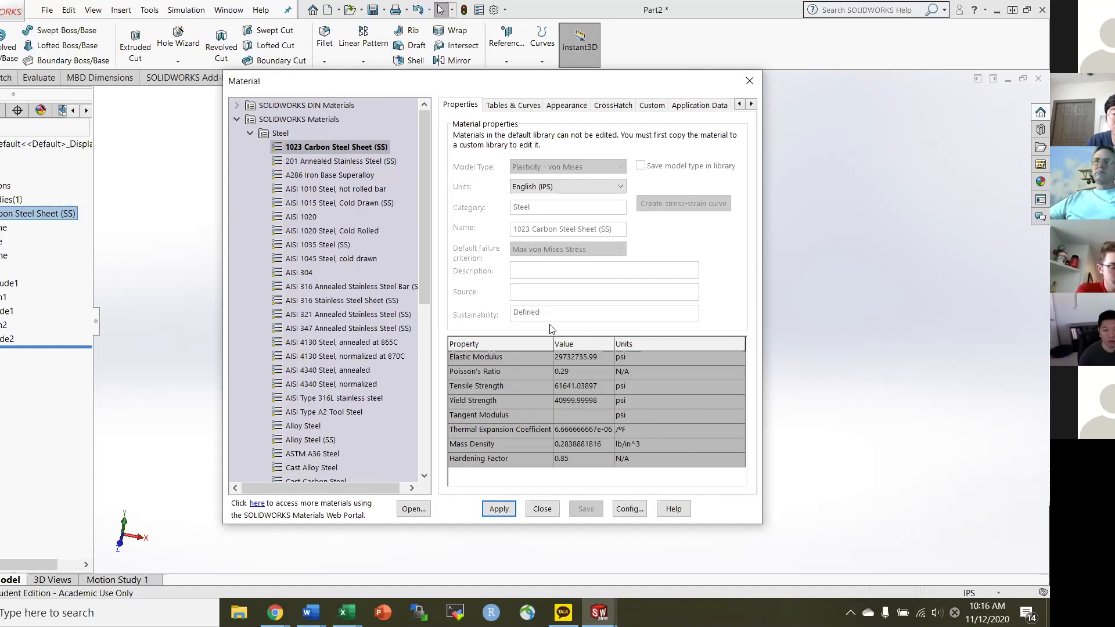
{"action": "key", "text": "Escape"}
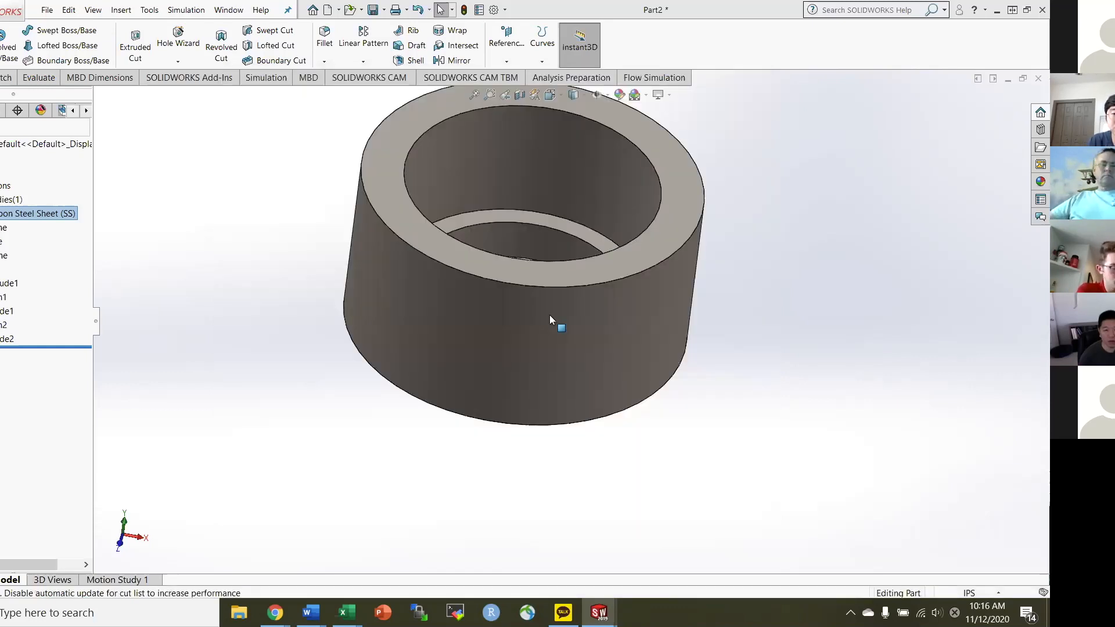
{"action": "middle_click_drag", "start_coordinate": [581, 255], "coordinate": [604, 227]}
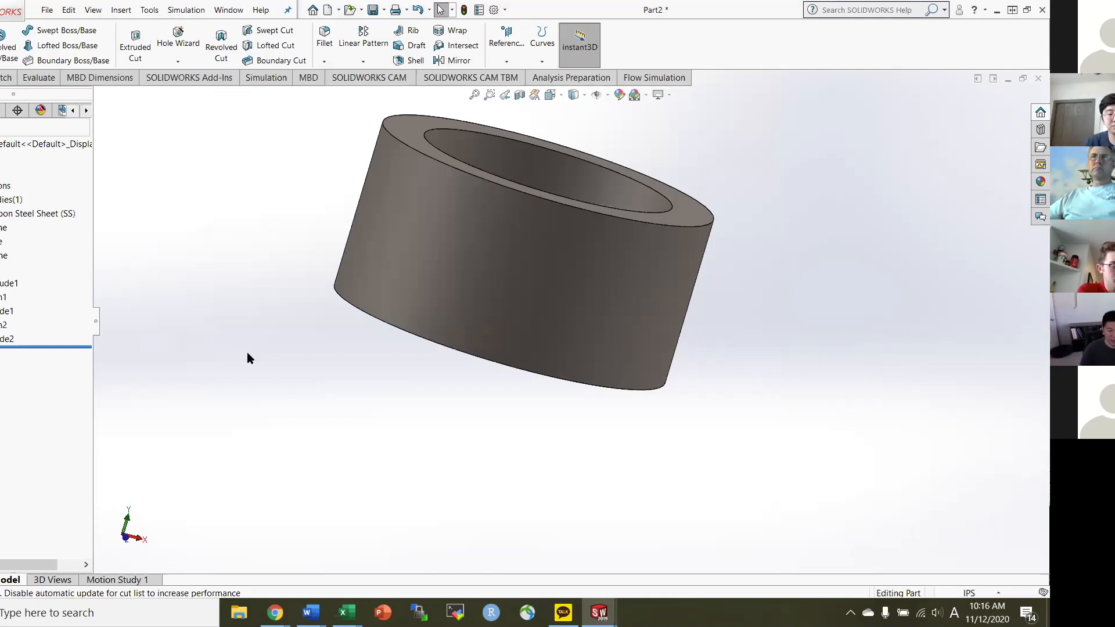
Undo the last two material edits on the part.
{"action": "left_click", "coordinate": [430, 10]}
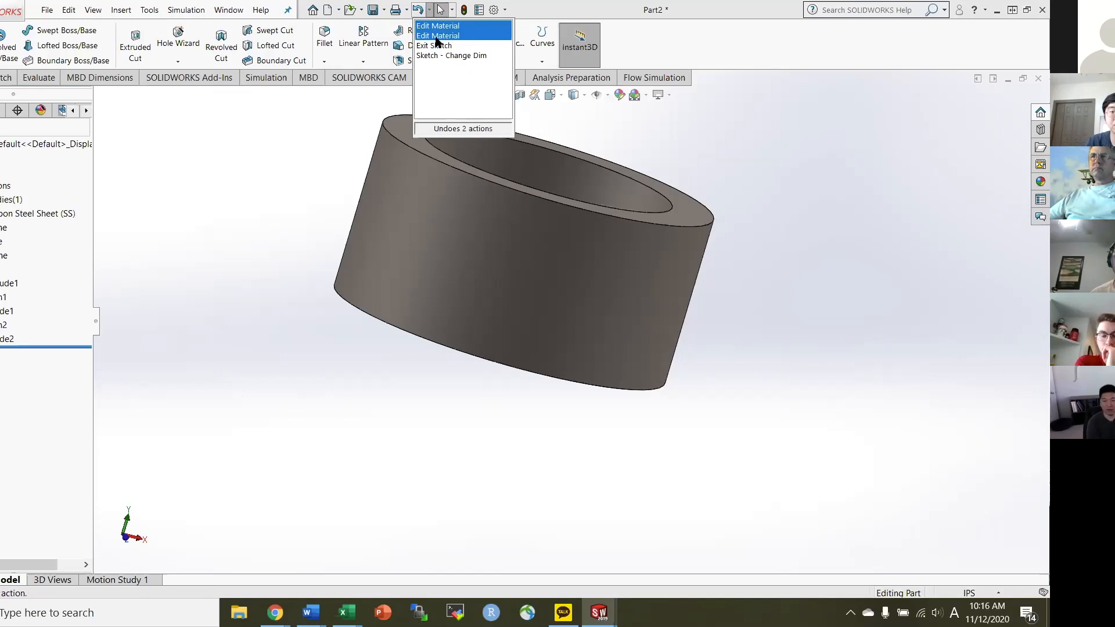
{"action": "left_click", "coordinate": [439, 36]}
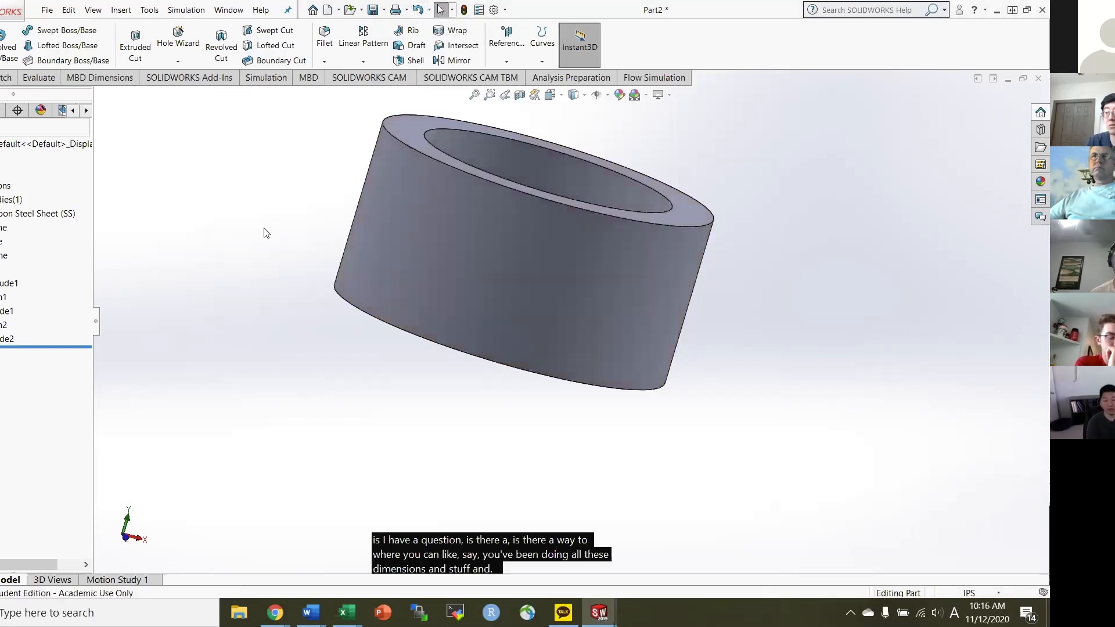
{"action": "mouse_move", "coordinate": [264, 242]}
{"action": "middle_mouse_down"}
{"action": "mouse_move", "coordinate": [242, 249]}
{"action": "mouse_move", "coordinate": [262, 240]}
{"action": "middle_mouse_up"}
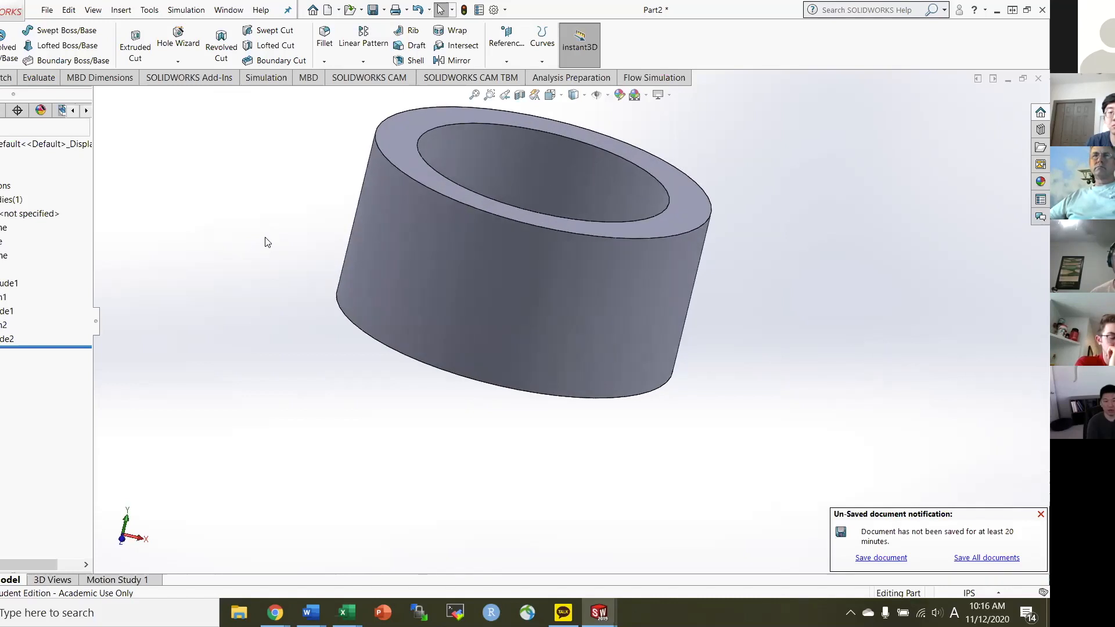
{"action": "scroll", "coordinate": [265, 240], "scroll_direction": "up", "scroll_amount": 1}
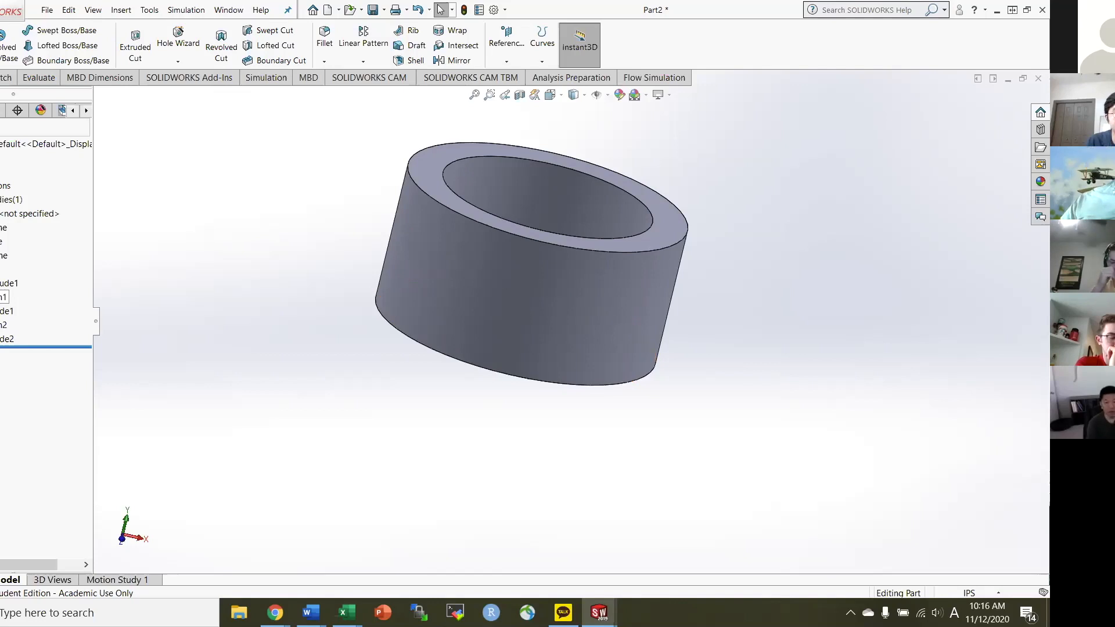
Examine the through-bore's circle sketch and its diameter dimension from the feature tree.
{"action": "key", "text": "ctrl+z"}
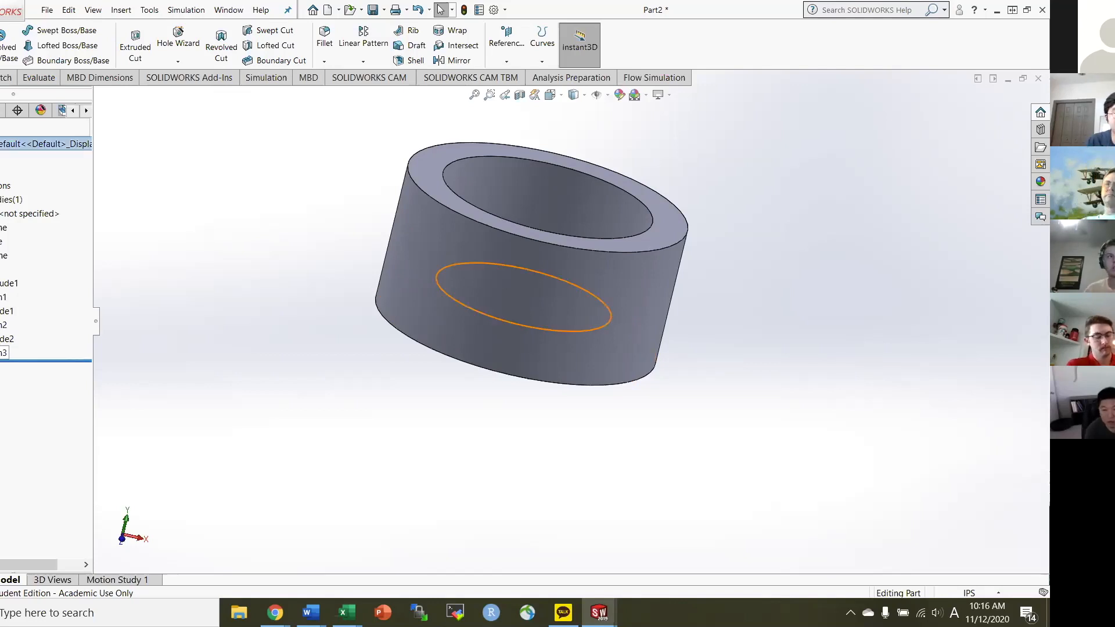
{"action": "left_click", "coordinate": [2, 352]}
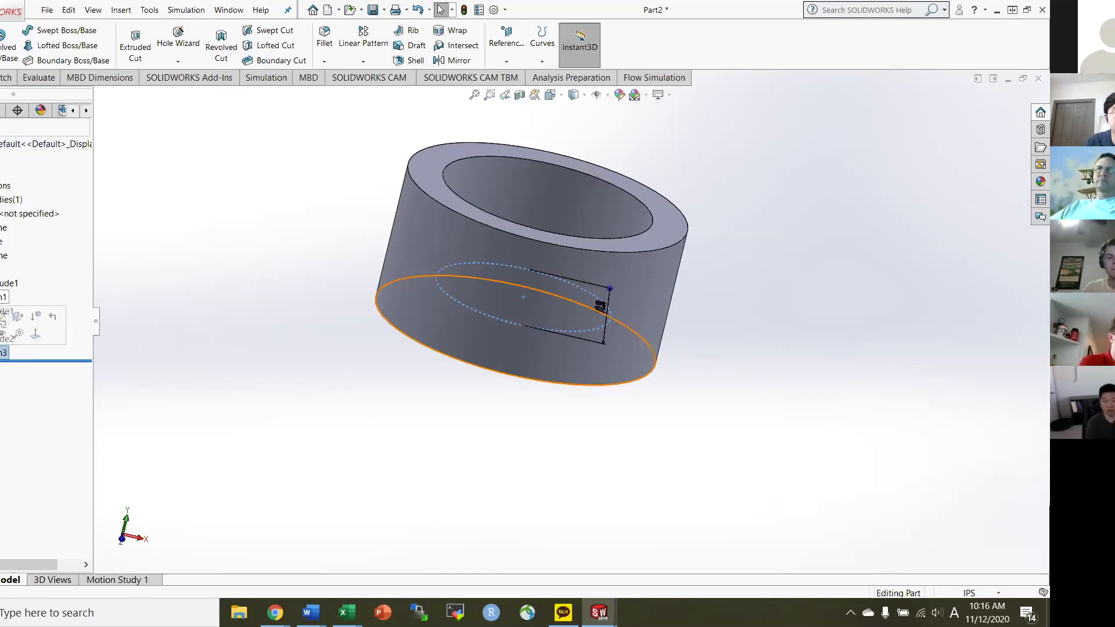
{"action": "left_click", "coordinate": [192, 282]}
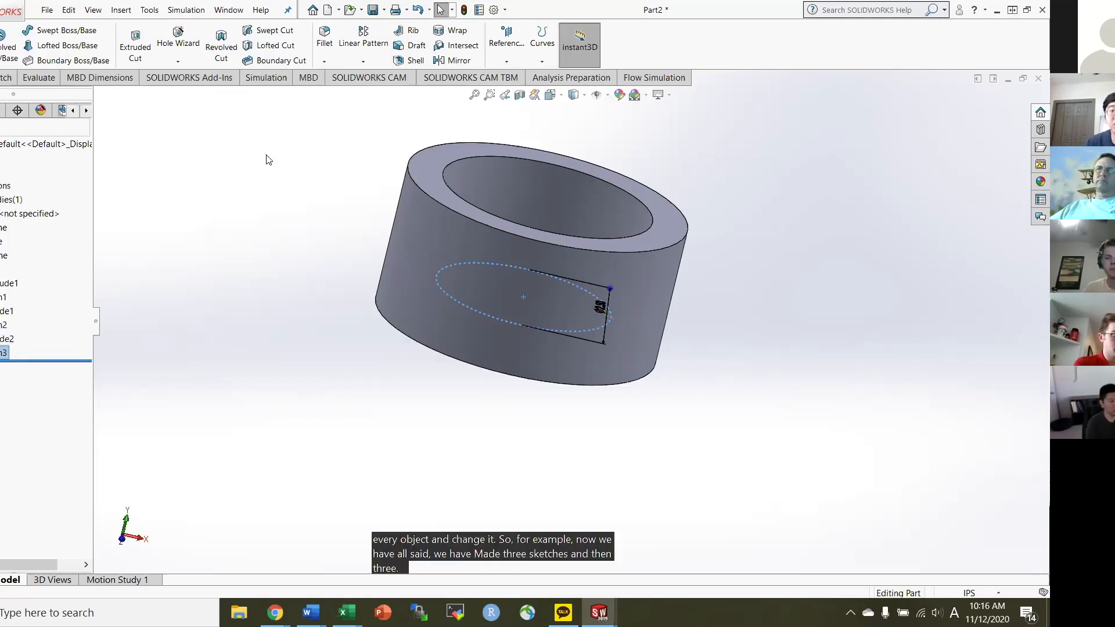
Set the document's unit system to MKS (meter, kilogram, second).
{"action": "left_click", "coordinate": [494, 10]}
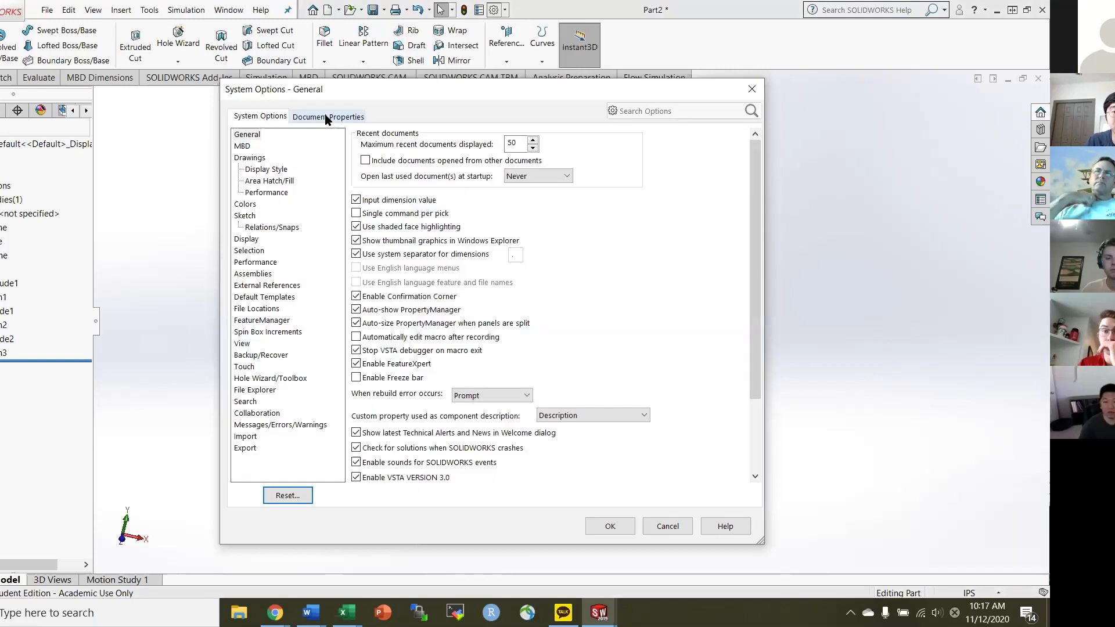
{"action": "left_click", "coordinate": [327, 118]}
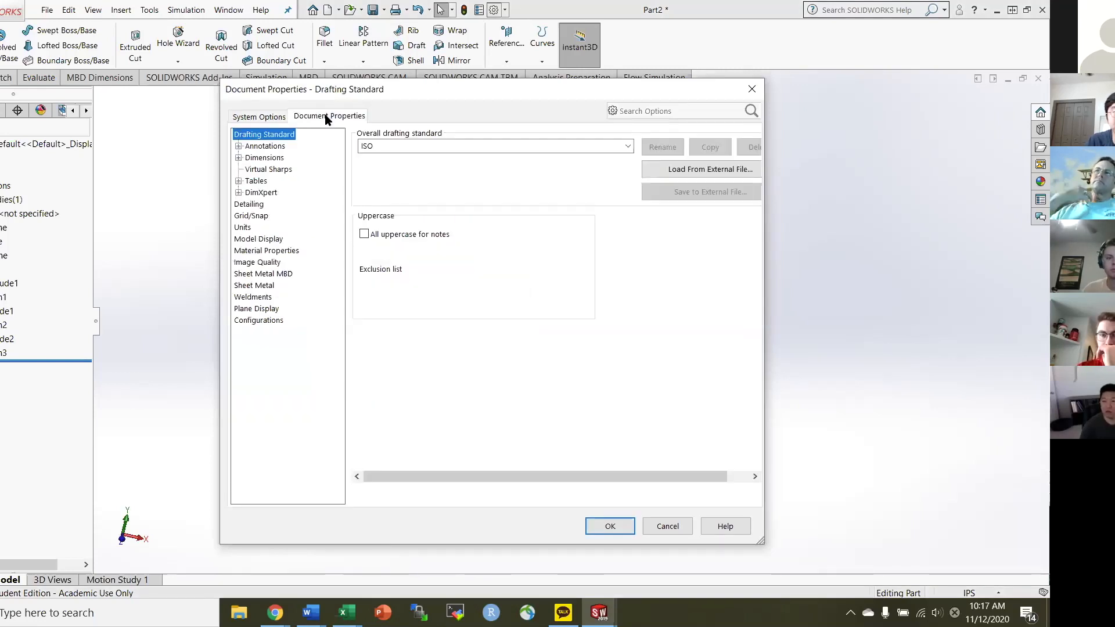
{"action": "left_click", "coordinate": [242, 227]}
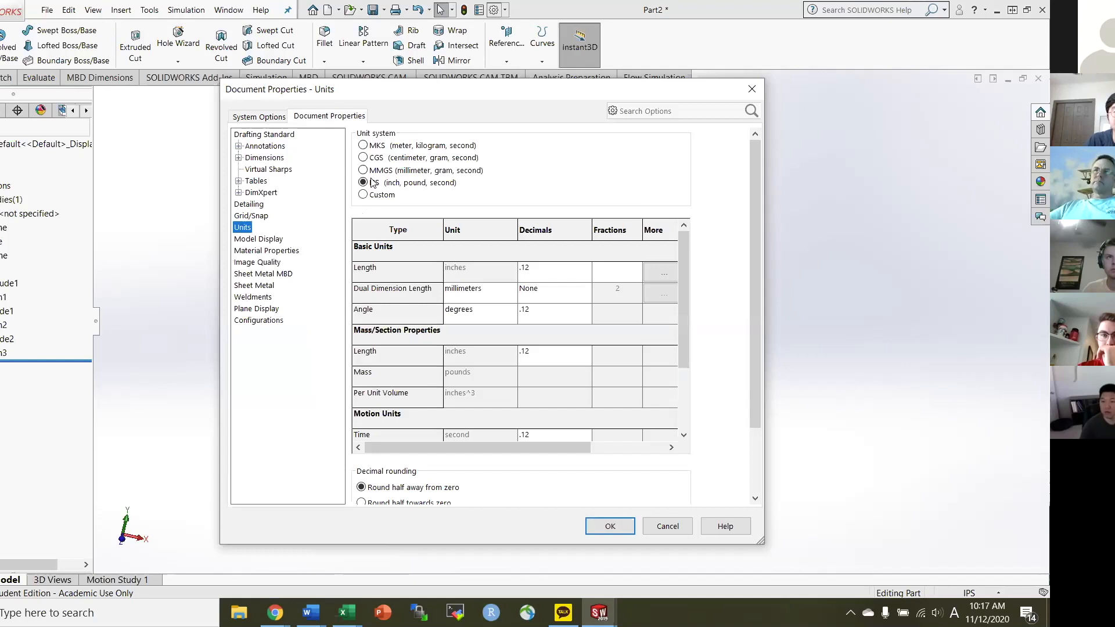
{"action": "left_click", "coordinate": [372, 147]}
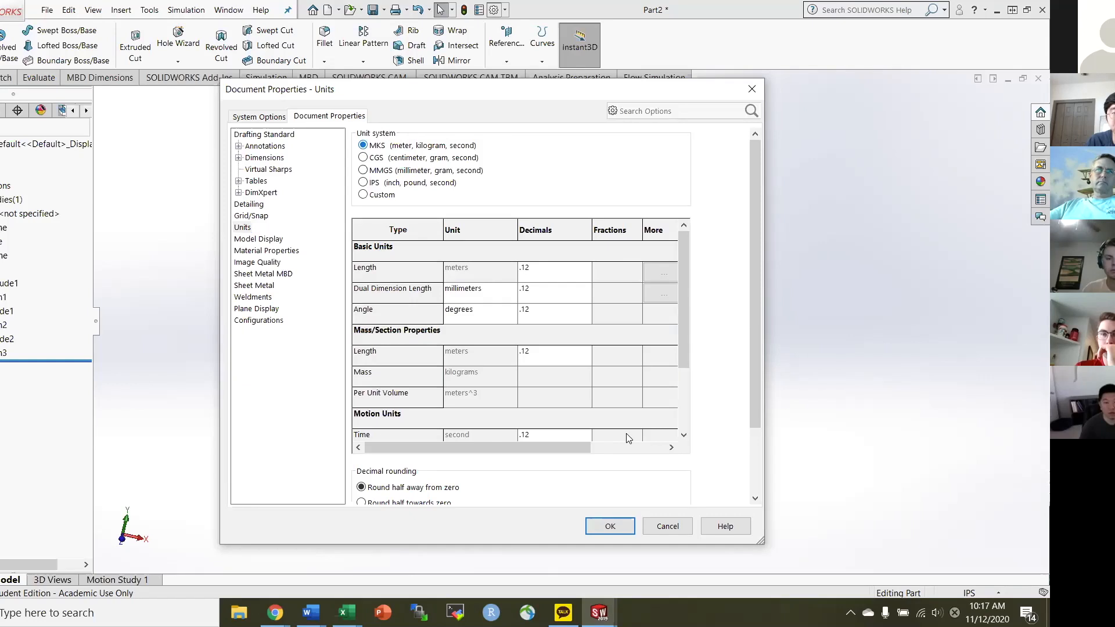
{"action": "key", "text": "Return"}
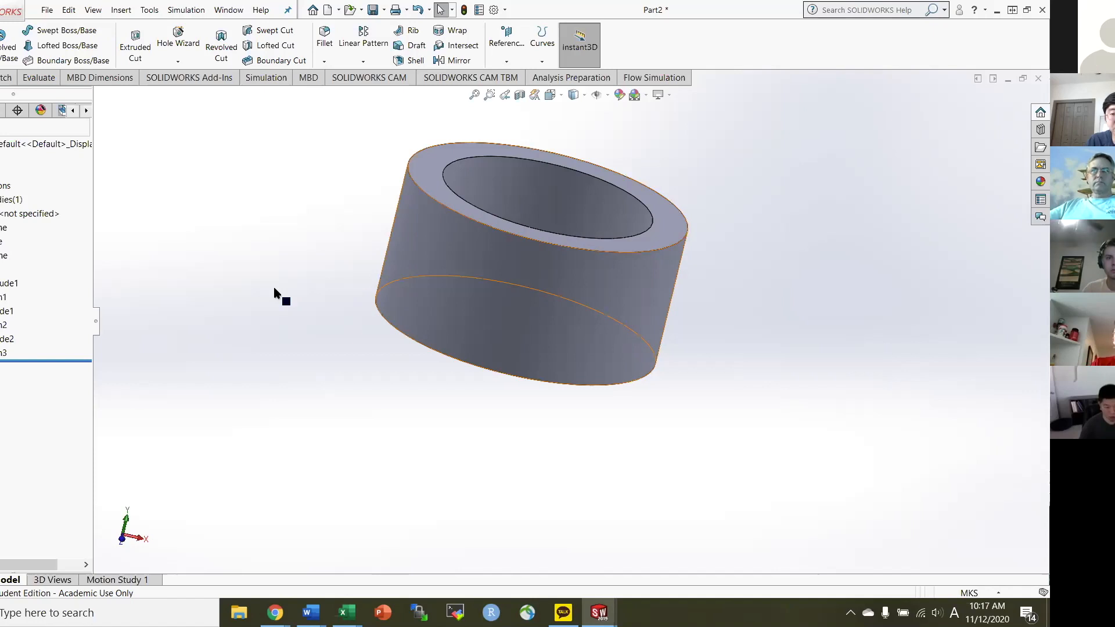
Examine the base circle's diameter and the base extrusion's depth in the new units, leaving both dimensions unchanged.
{"action": "mouse_move", "coordinate": [617, 443]}
{"action": "middle_mouse_down"}
{"action": "mouse_move", "coordinate": [608, 463]}
{"action": "mouse_move", "coordinate": [648, 452]}
{"action": "middle_mouse_up"}
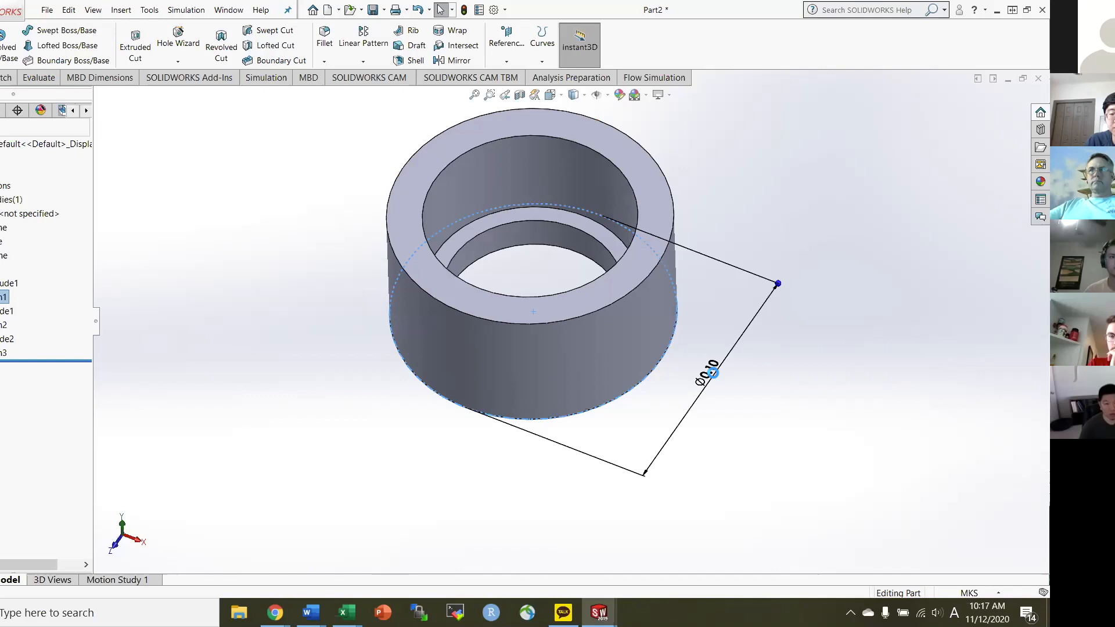
{"action": "left_click", "coordinate": [714, 374]}
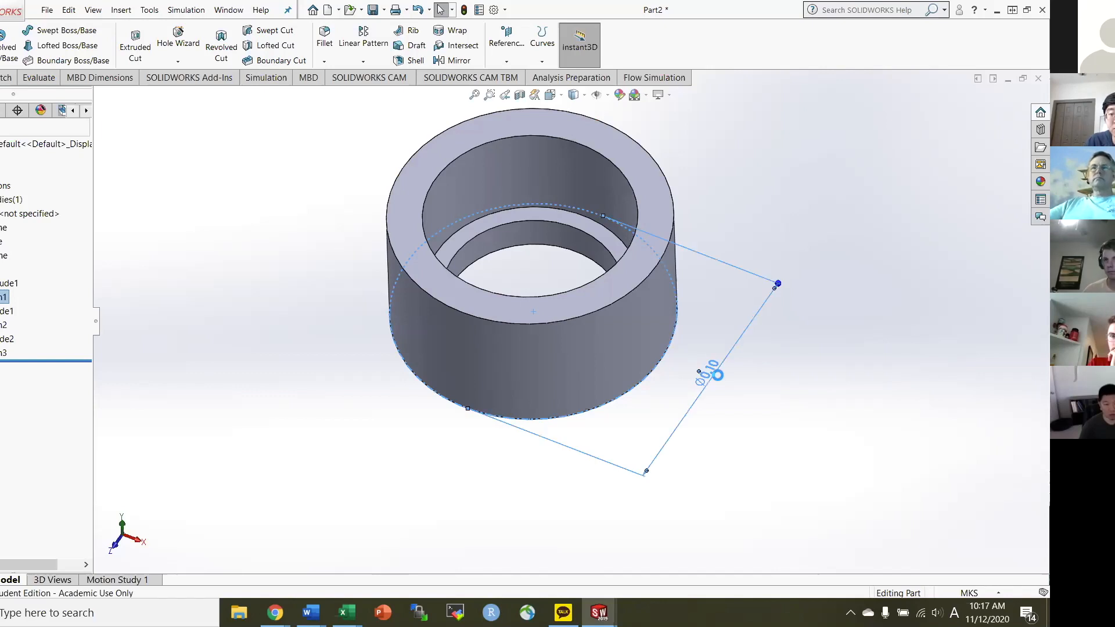
{"action": "double_click", "coordinate": [699, 401]}
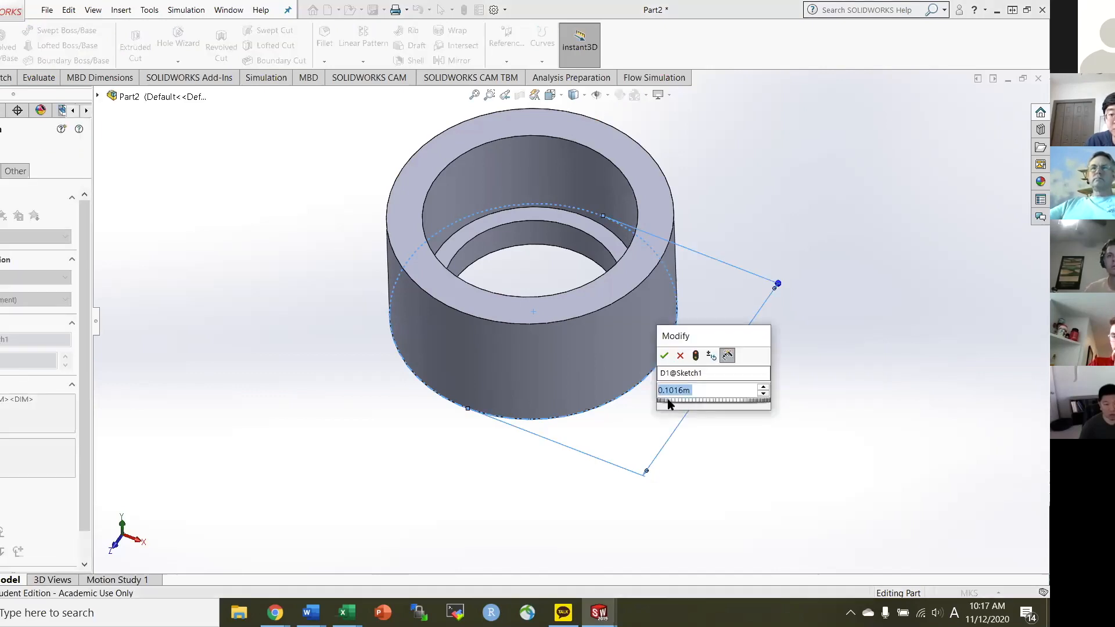
{"action": "left_click", "coordinate": [277, 366]}
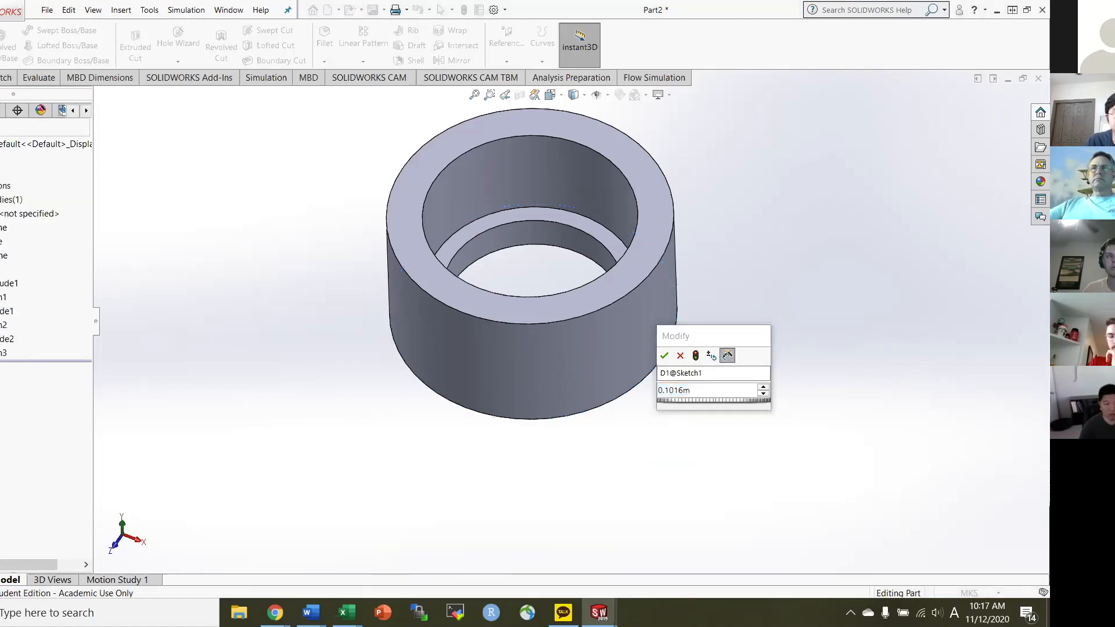
{"action": "left_click", "coordinate": [9, 283]}
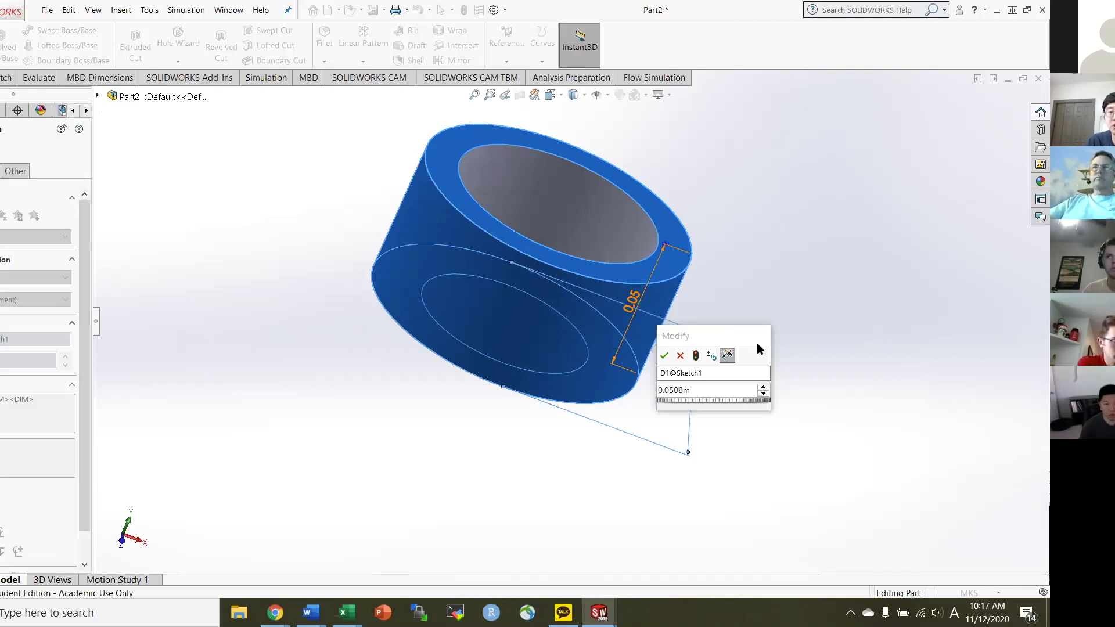
{"action": "left_click", "coordinate": [682, 355]}
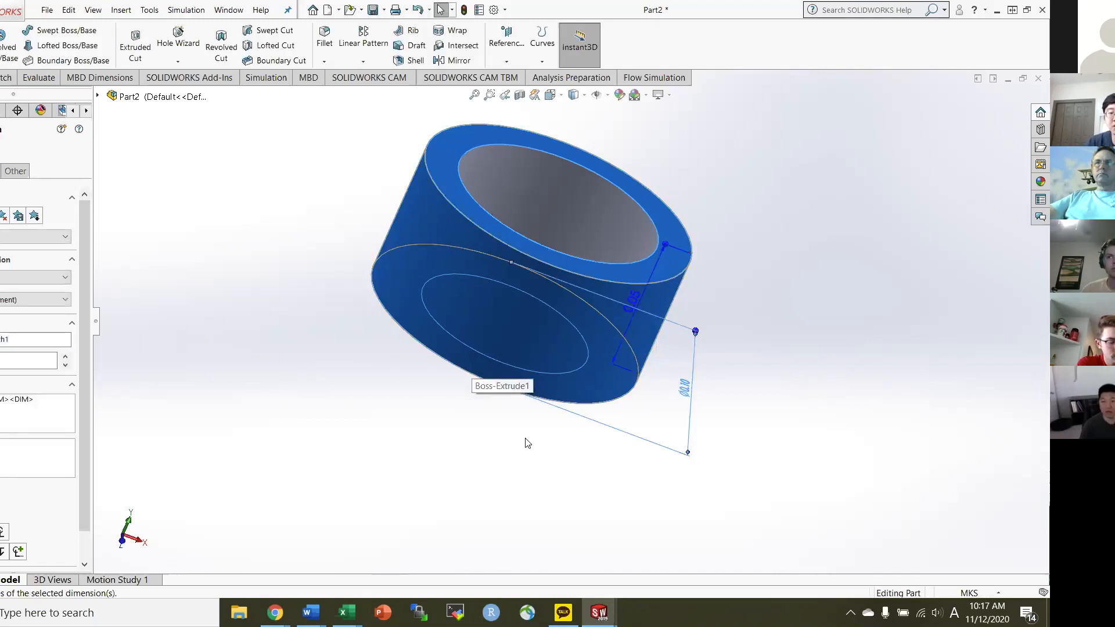
{"action": "left_click", "coordinate": [521, 457]}
{"action": "left_click", "coordinate": [521, 459]}
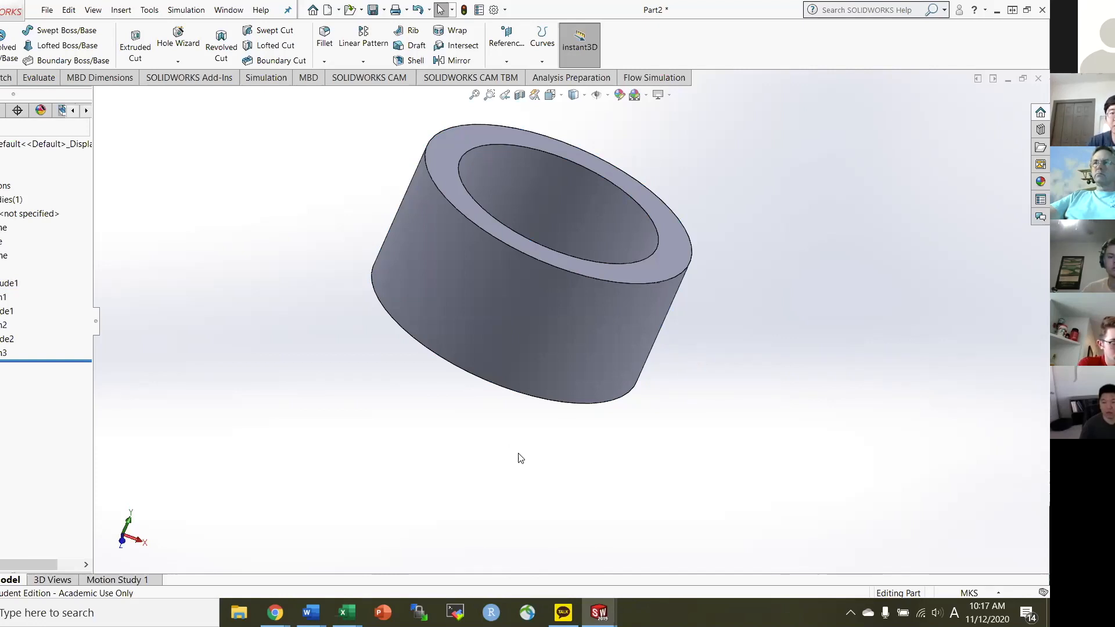
Set the document's unit system to IPS (inch, pound, second).
{"action": "left_click", "coordinate": [494, 11]}
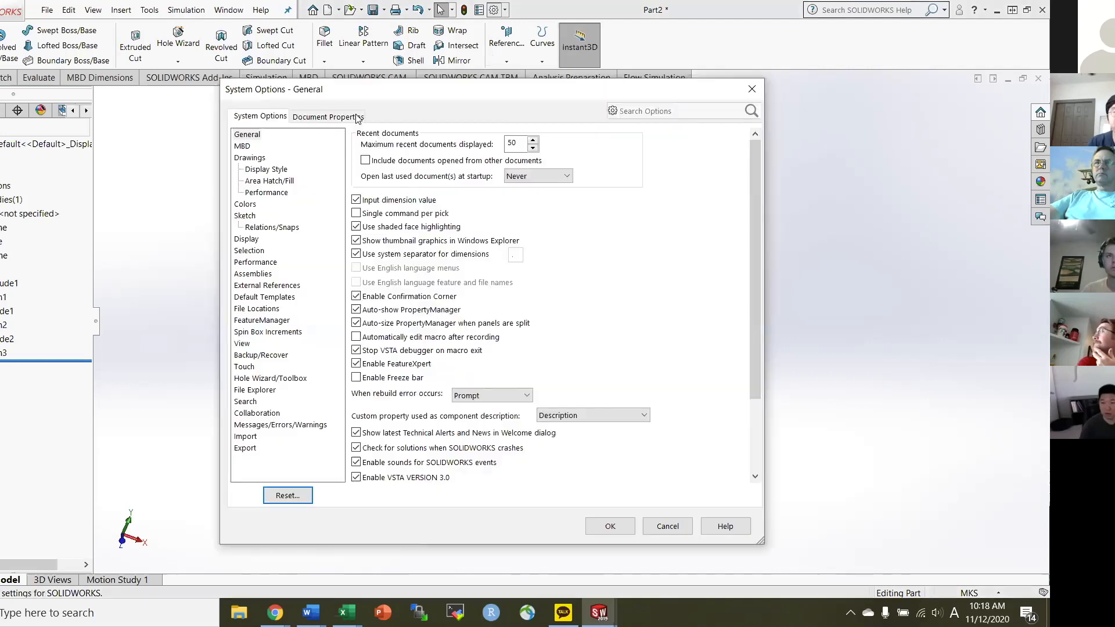
{"action": "left_click", "coordinate": [358, 116]}
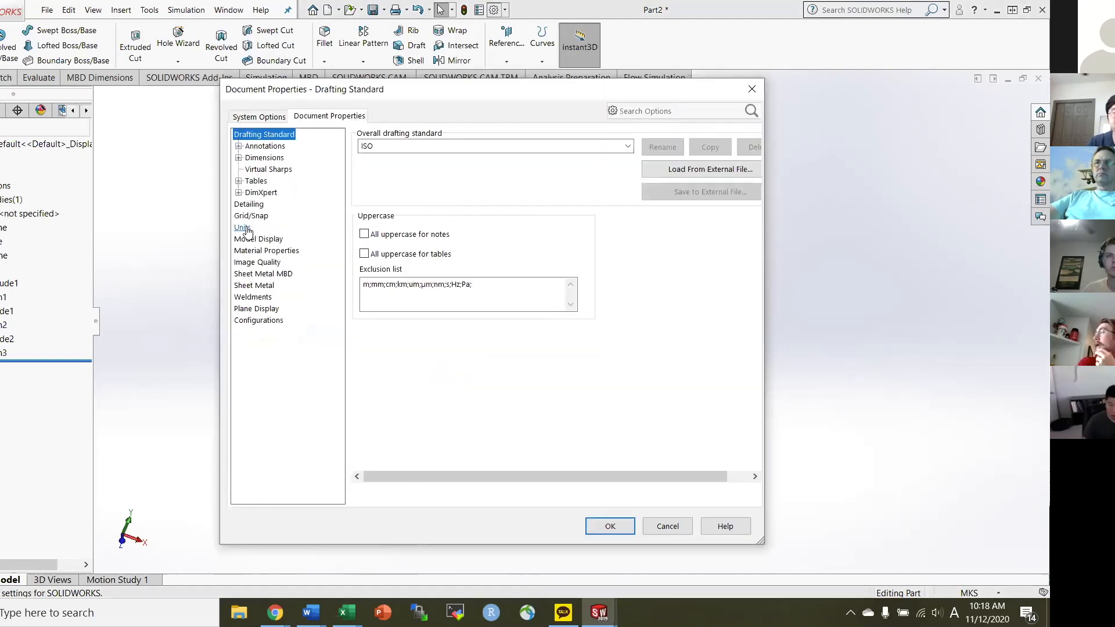
{"action": "left_click", "coordinate": [244, 228]}
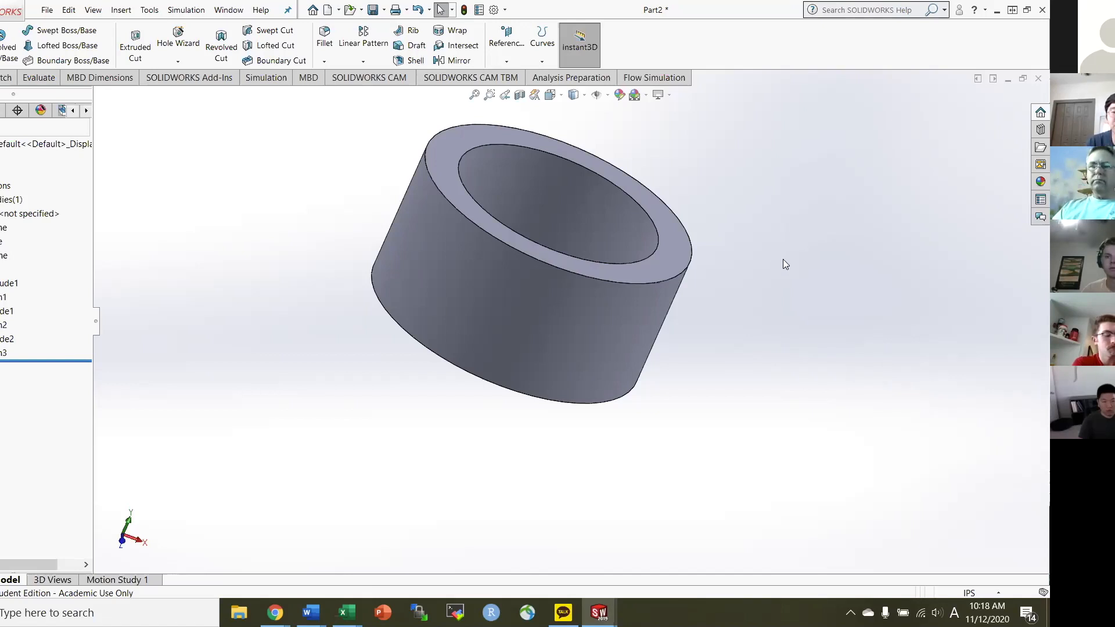
{"action": "left_click", "coordinate": [496, 155]}
{"action": "left_click", "coordinate": [721, 163]}
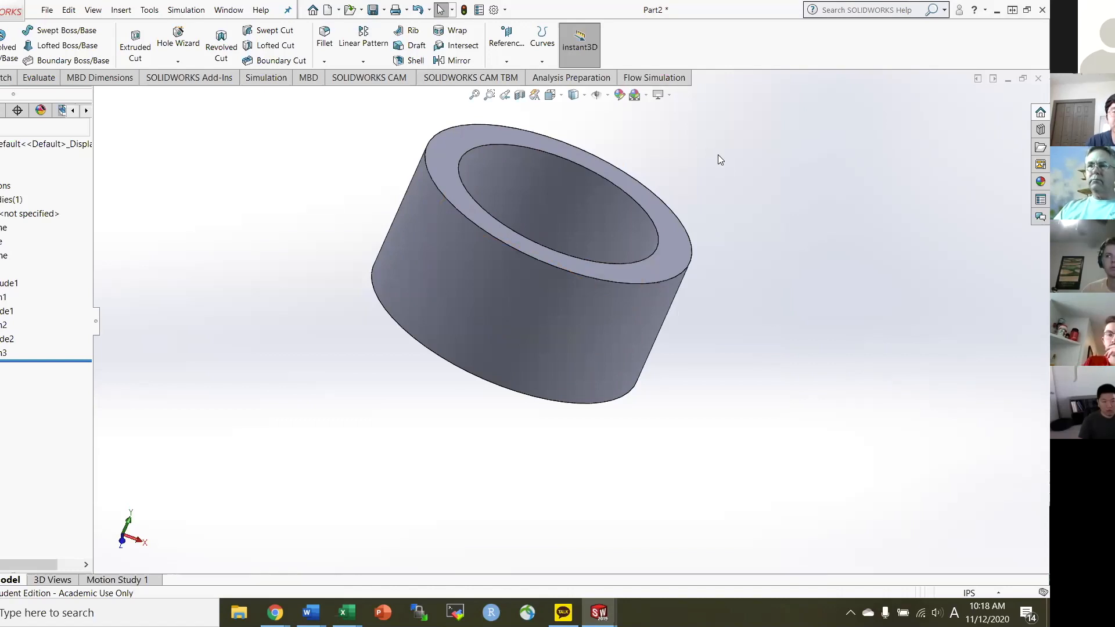
Start saving the part to the Desktop and create a new folder there named Solidworks.
{"action": "left_click", "coordinate": [373, 9]}
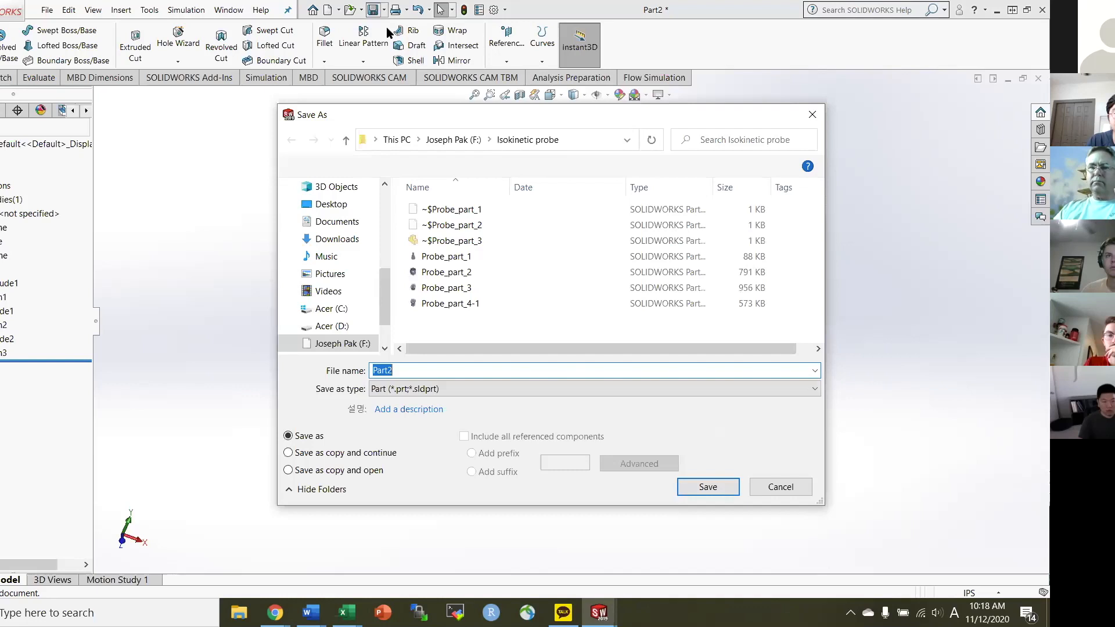
{"action": "left_click", "coordinate": [336, 204]}
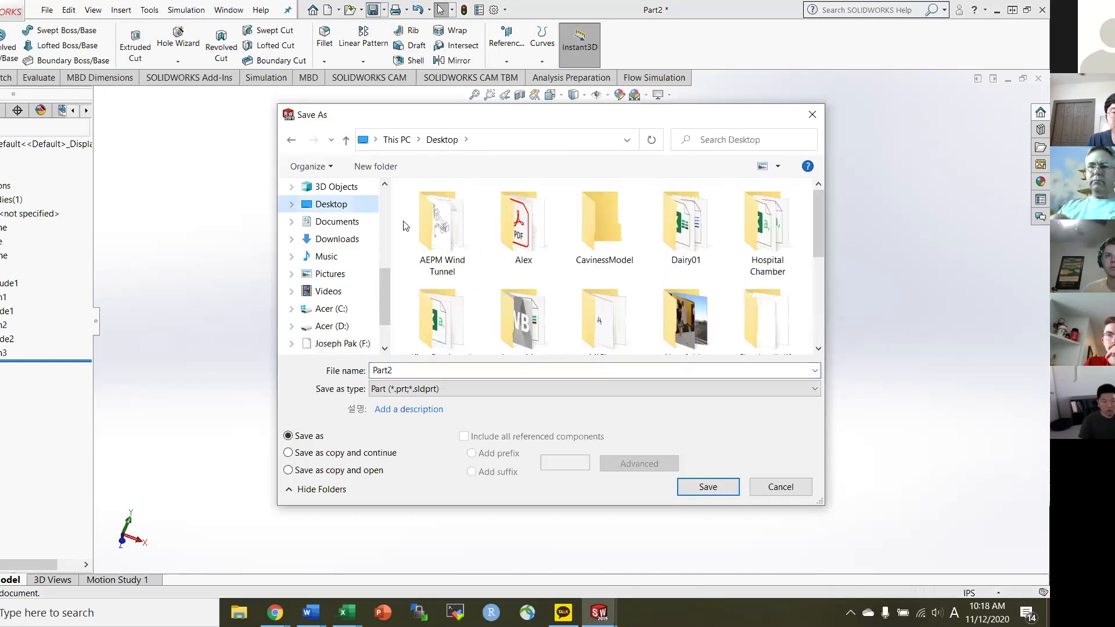
{"action": "key", "text": "ctrl+shift+n"}
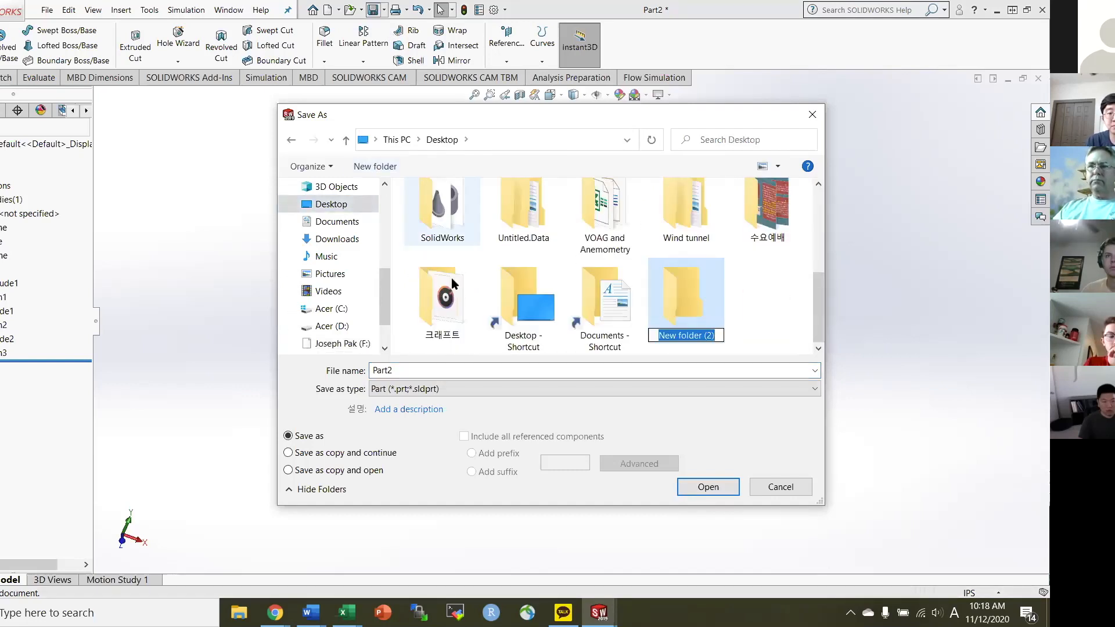
{"action": "type", "text": "S"}
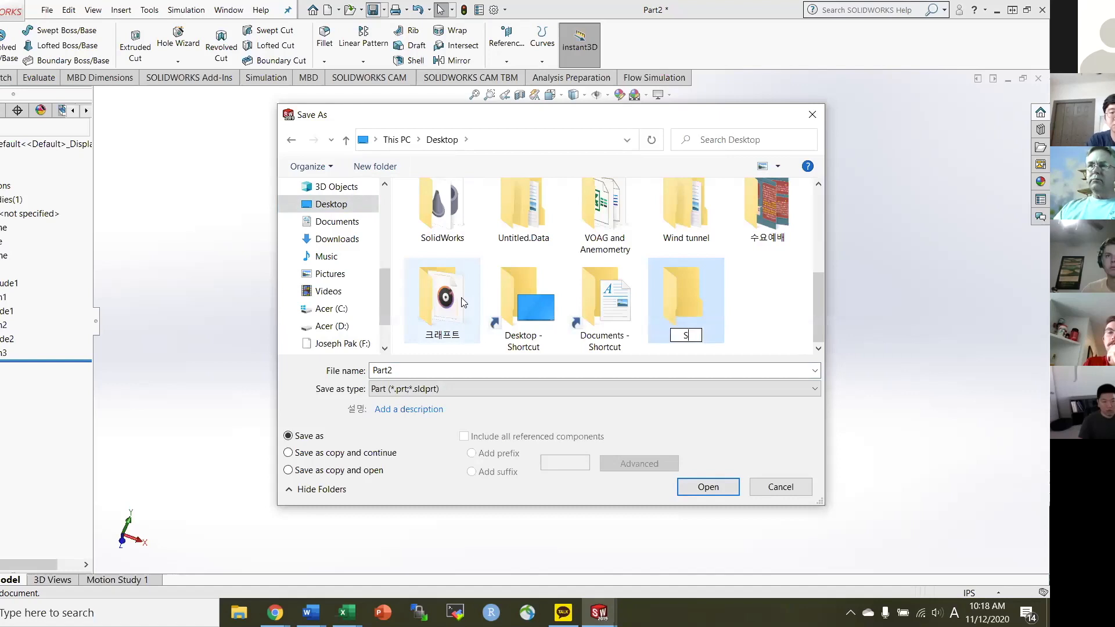
{"action": "type", "text": "olidworks"}
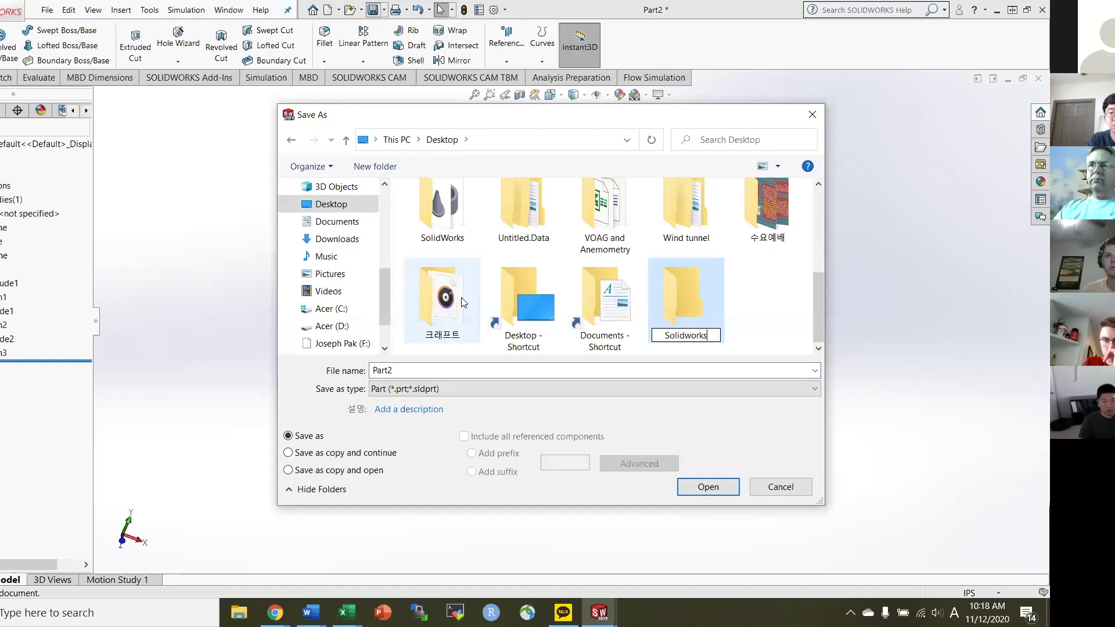
Save the ring part as Part1 inside New folder (2) on the Desktop, rebuilding the document before saving.
{"action": "left_click", "coordinate": [703, 490]}
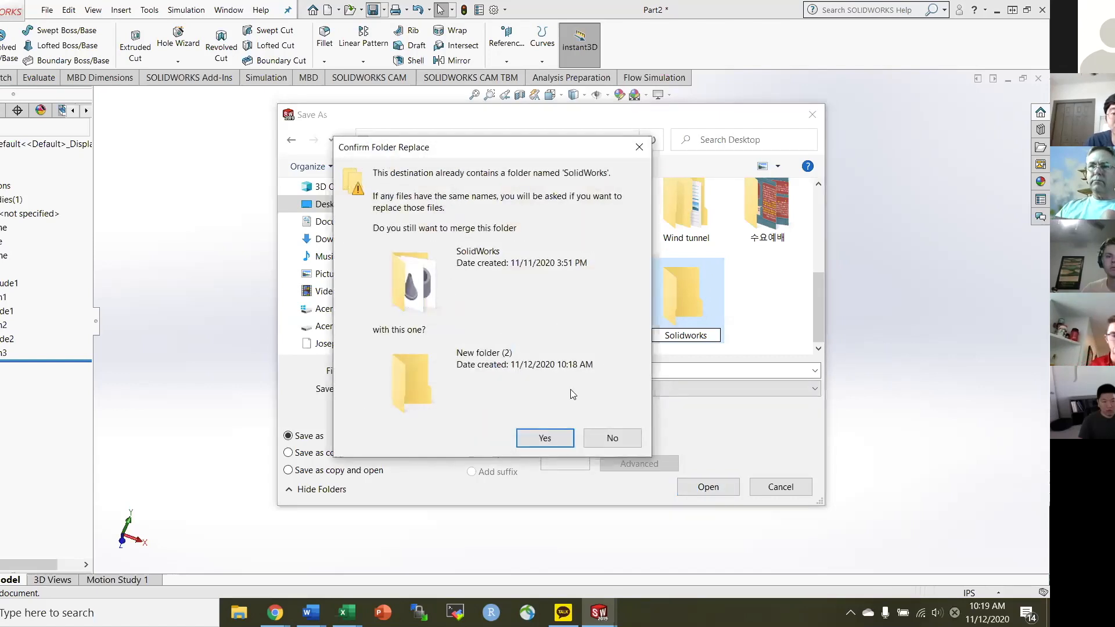
{"action": "left_click", "coordinate": [611, 440]}
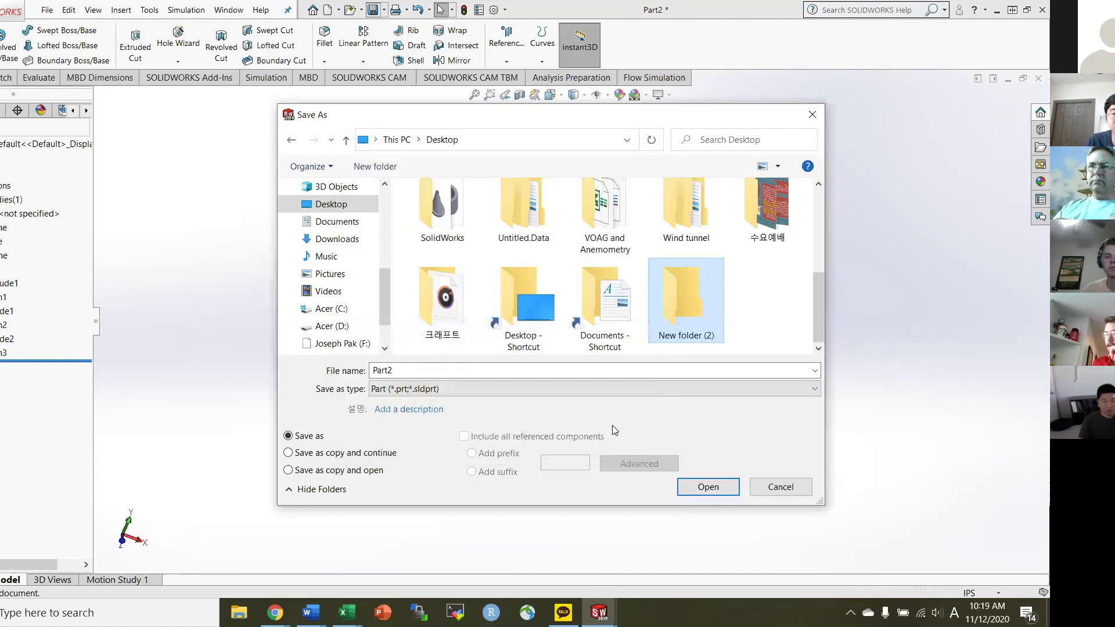
{"action": "double_click", "coordinate": [680, 289]}
{"action": "double_click", "coordinate": [416, 369]}
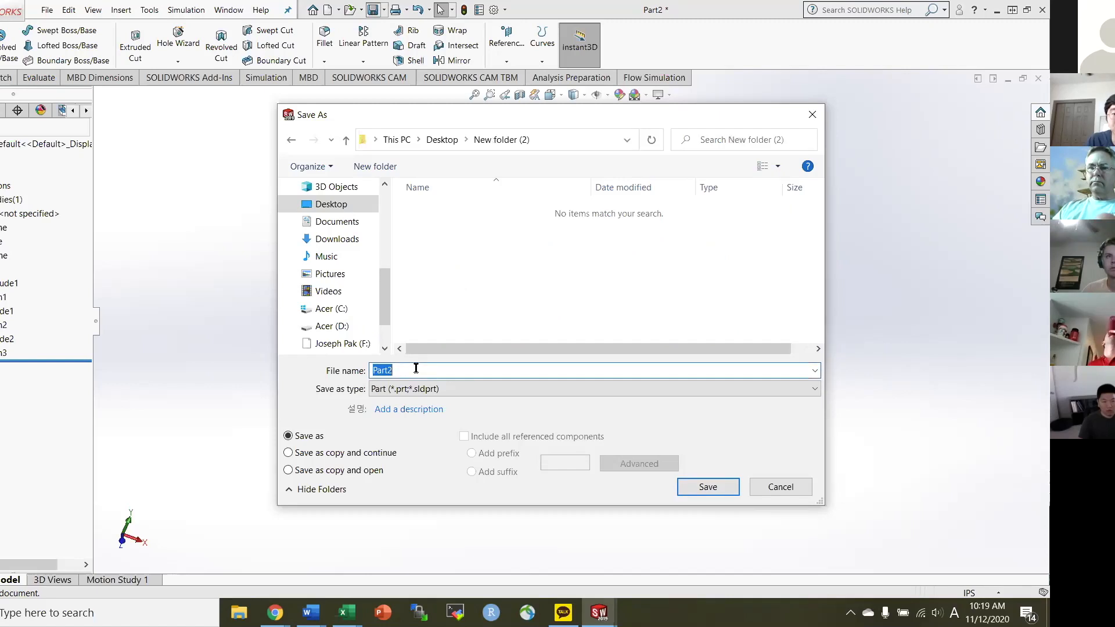
{"action": "left_click", "coordinate": [416, 368]}
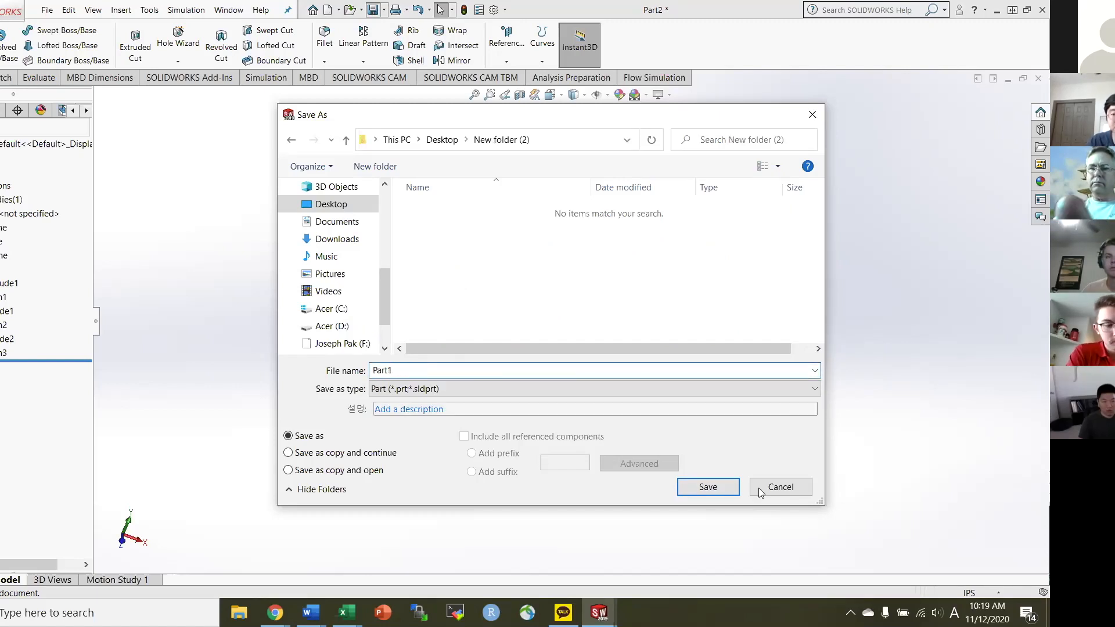
{"action": "left_click", "coordinate": [720, 490]}
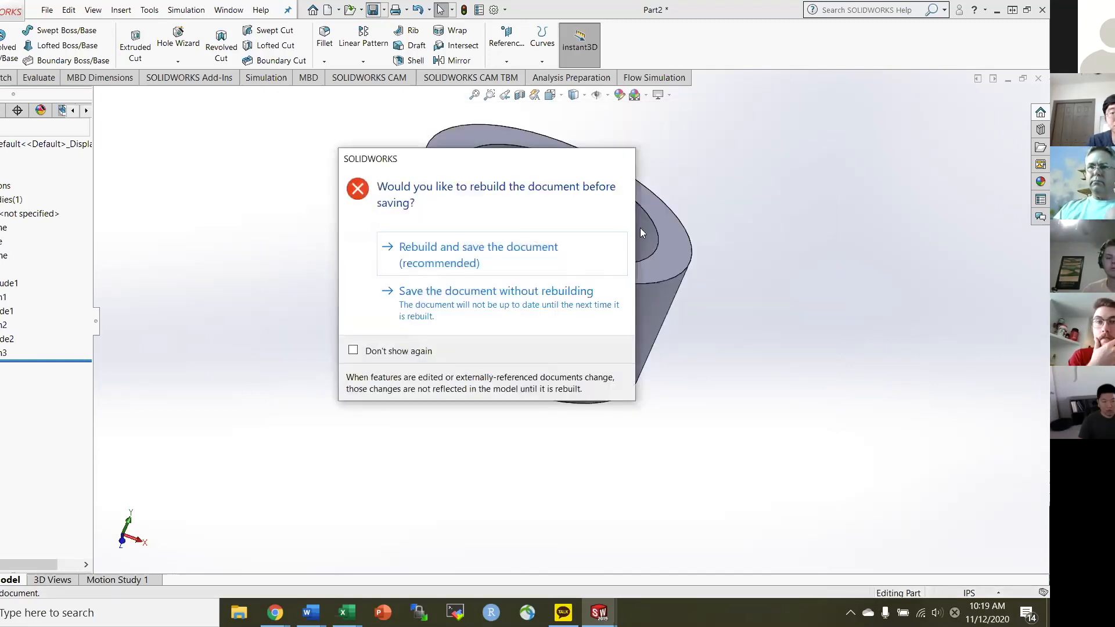
{"action": "left_click", "coordinate": [507, 266]}
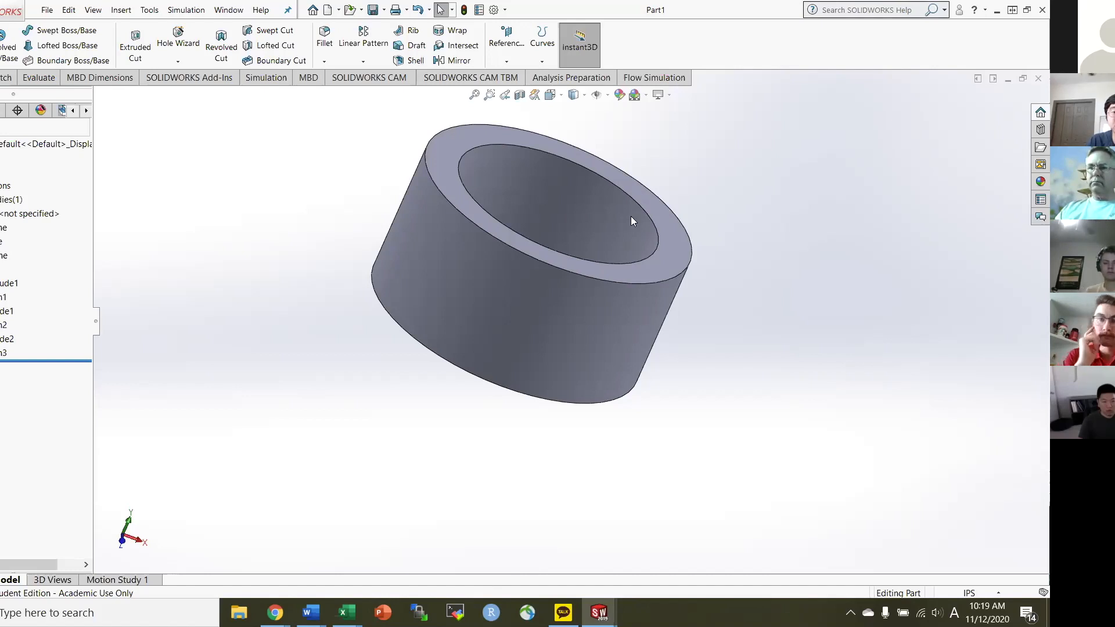
Create a new part document.
{"action": "left_click", "coordinate": [329, 10]}
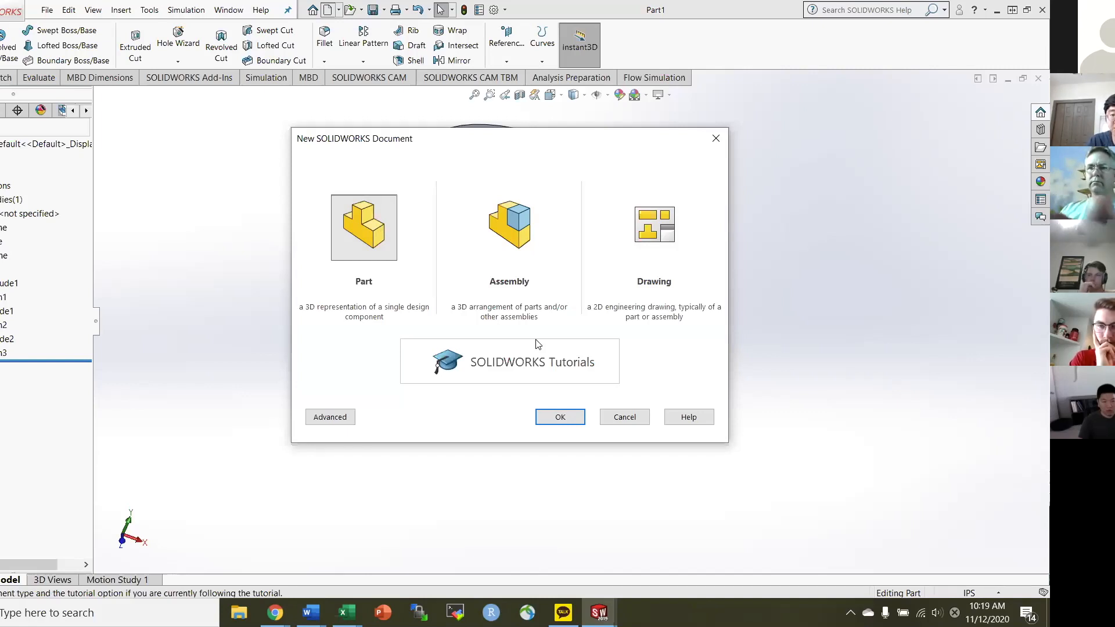
{"action": "left_click", "coordinate": [552, 417]}
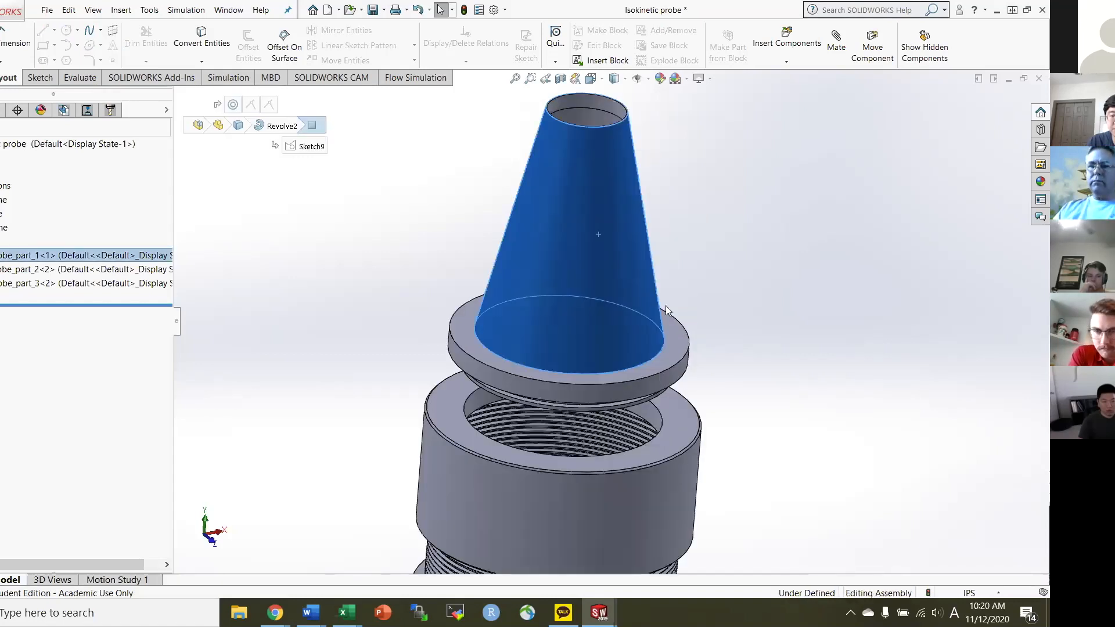
Examine the cone and flange of Probe_part_1 in the Isokinetic probe assembly from the side.
{"action": "middle_click_drag", "start_coordinate": [621, 460], "coordinate": [715, 278]}
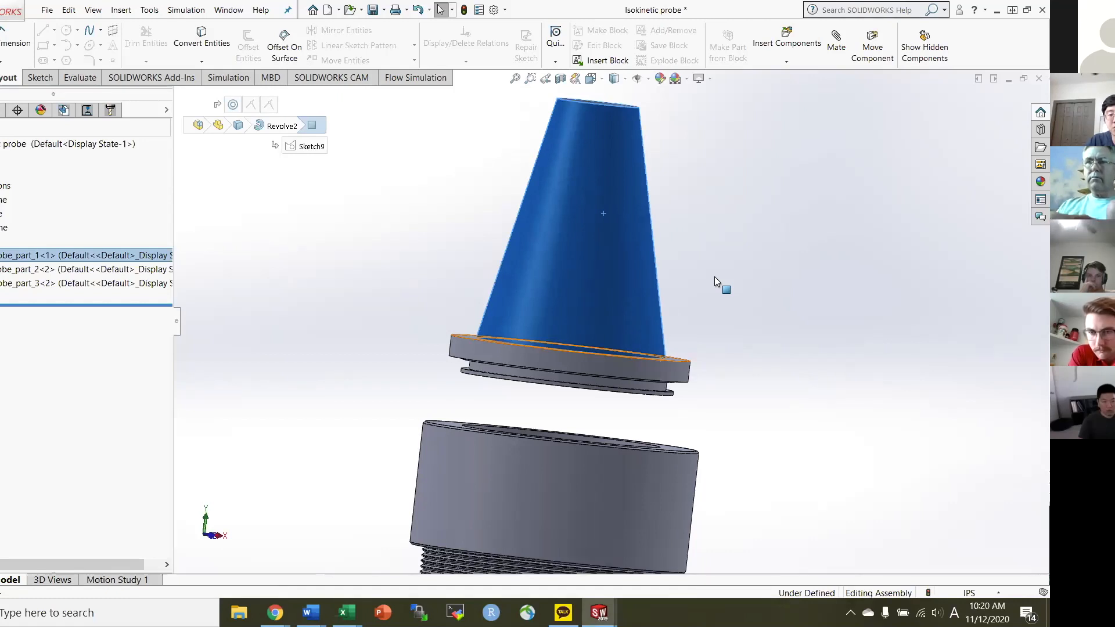
{"action": "left_click", "coordinate": [611, 399]}
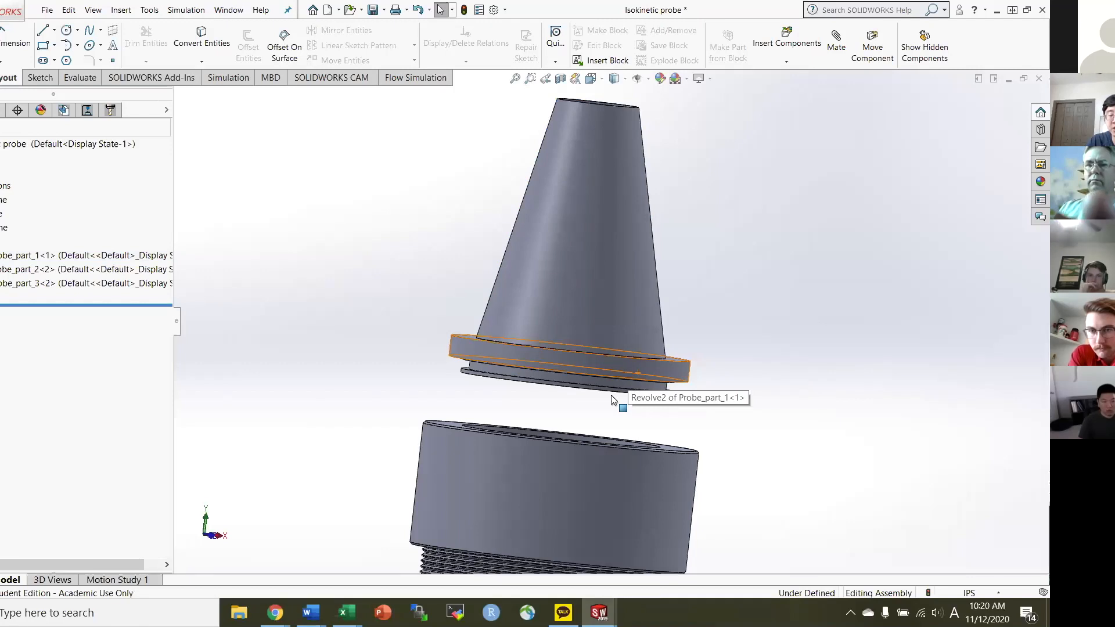
{"action": "left_click", "coordinate": [595, 378]}
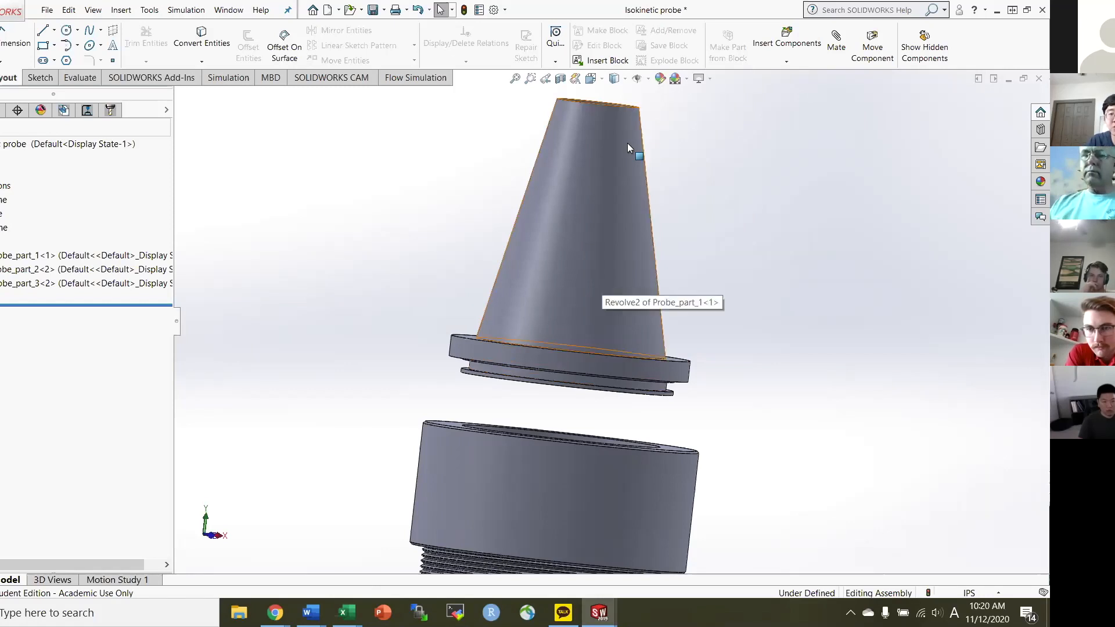
{"action": "middle_click_drag", "start_coordinate": [669, 180], "coordinate": [669, 193]}
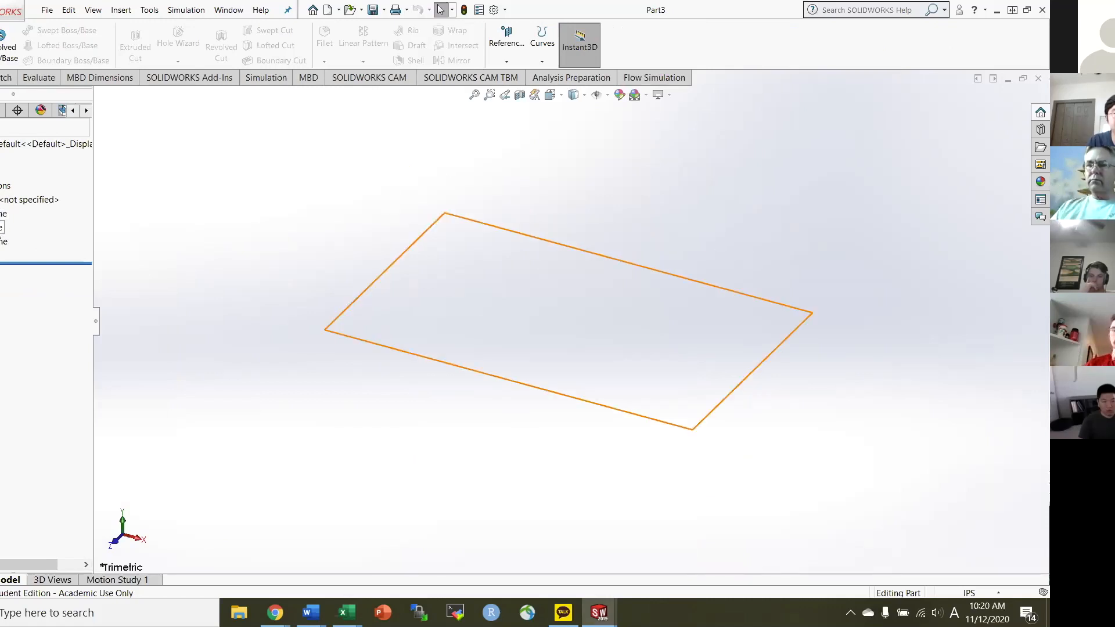
Start a sketch on the Front Plane and draw a horizontal line about 0.58 in long, level with the origin and offset from it.
{"action": "right_click", "coordinate": [3, 214]}
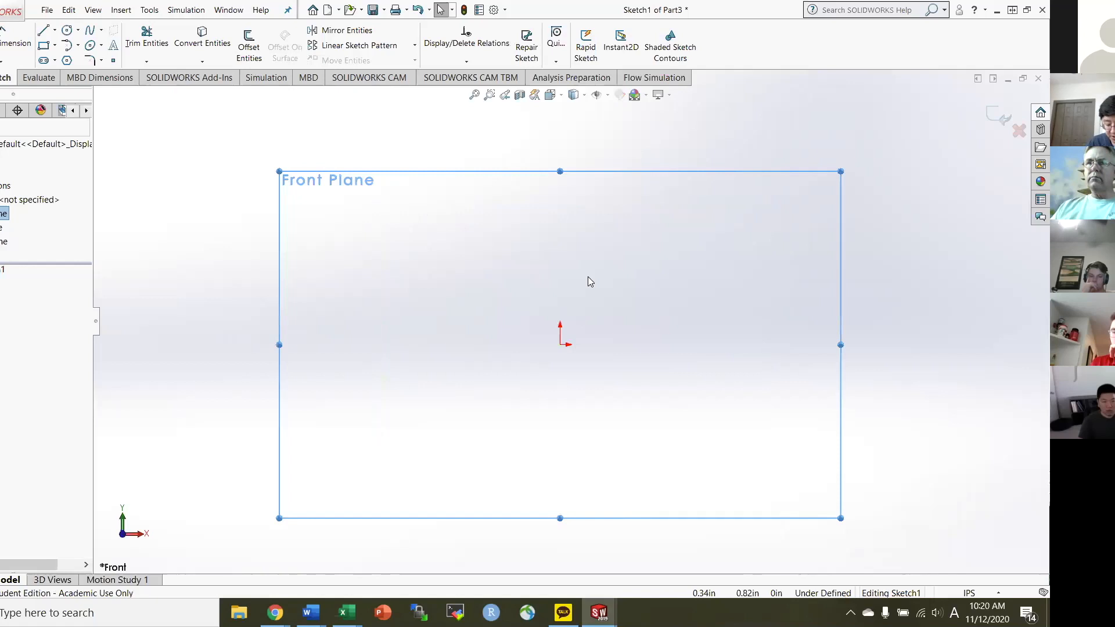
{"action": "scroll", "coordinate": [588, 282], "scroll_direction": "down", "scroll_amount": 2}
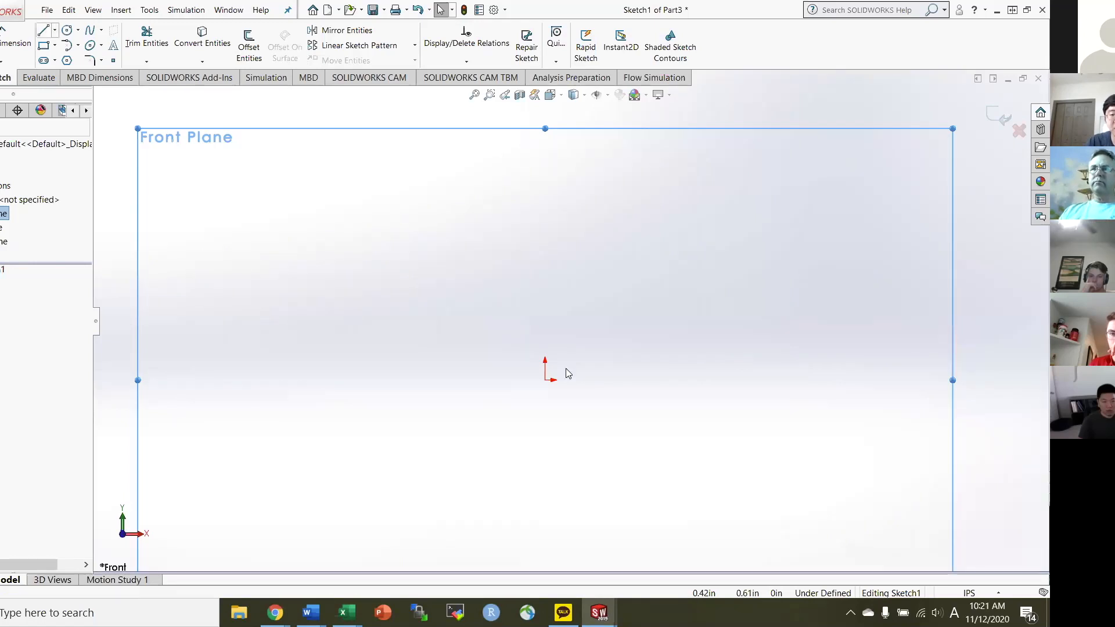
{"action": "left_click", "coordinate": [41, 29]}
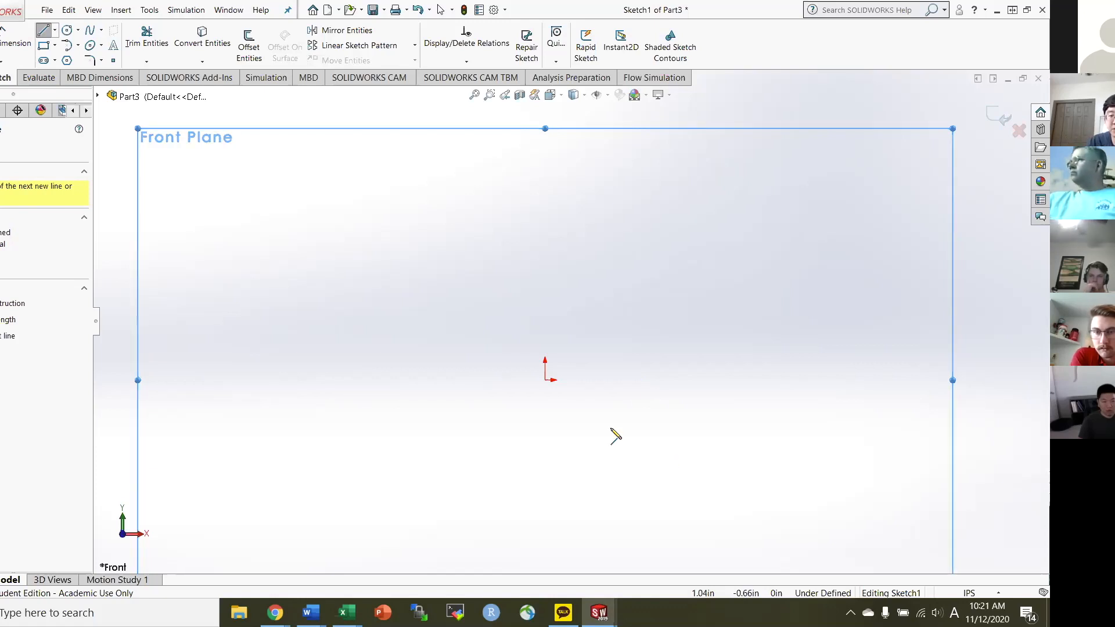
{"action": "key", "text": "Escape"}
{"action": "left_click", "coordinate": [637, 380]}
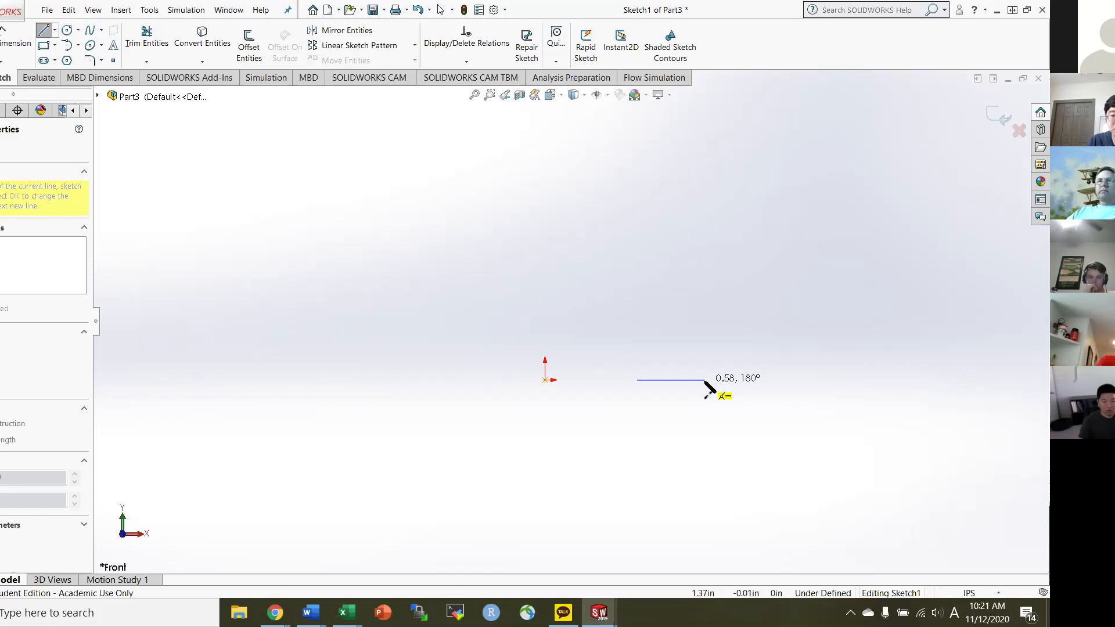
{"action": "left_click", "coordinate": [705, 379]}
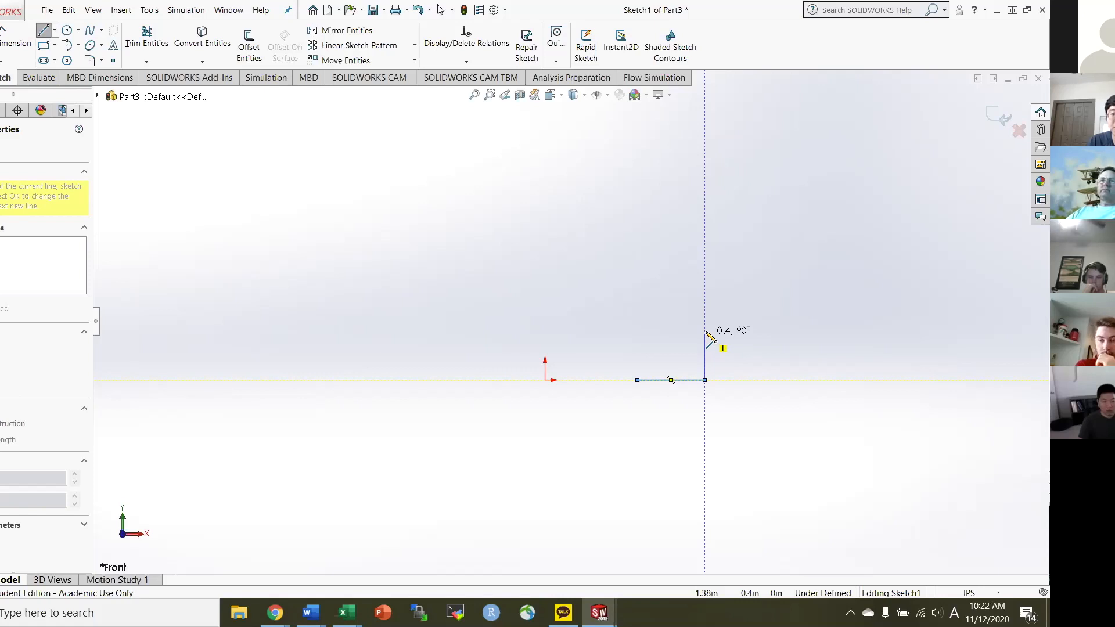
Continue the line chain with a rise of about 0.4 in, a flange about 0.5 in wide and a sloping edge, then close the profile.
{"action": "left_click", "coordinate": [710, 332]}
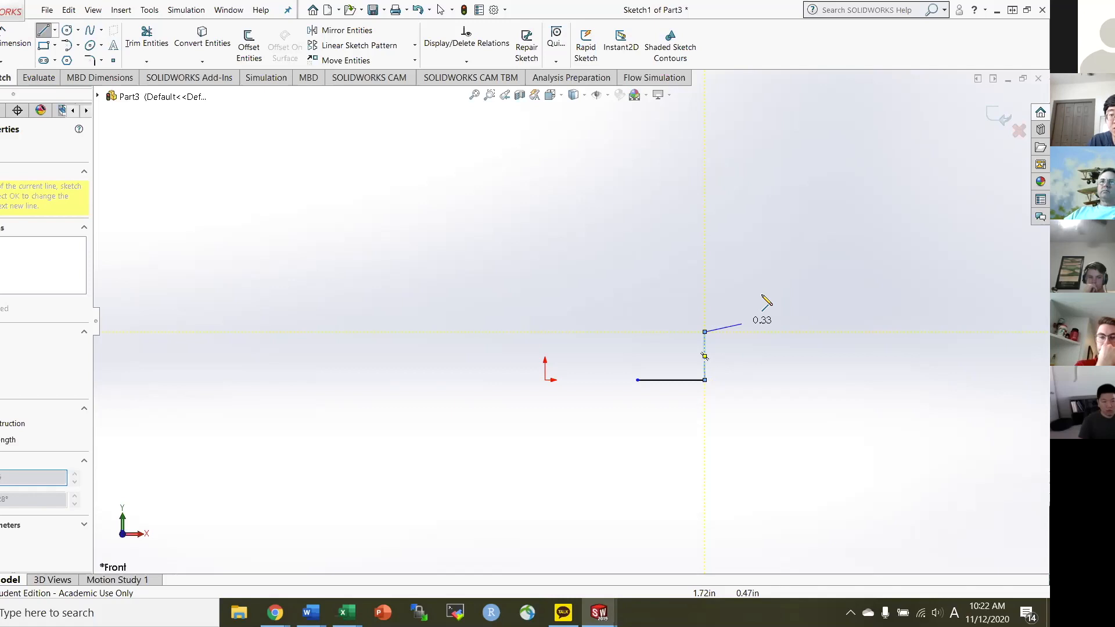
{"action": "left_click", "coordinate": [763, 332]}
{"action": "left_click", "coordinate": [762, 291]}
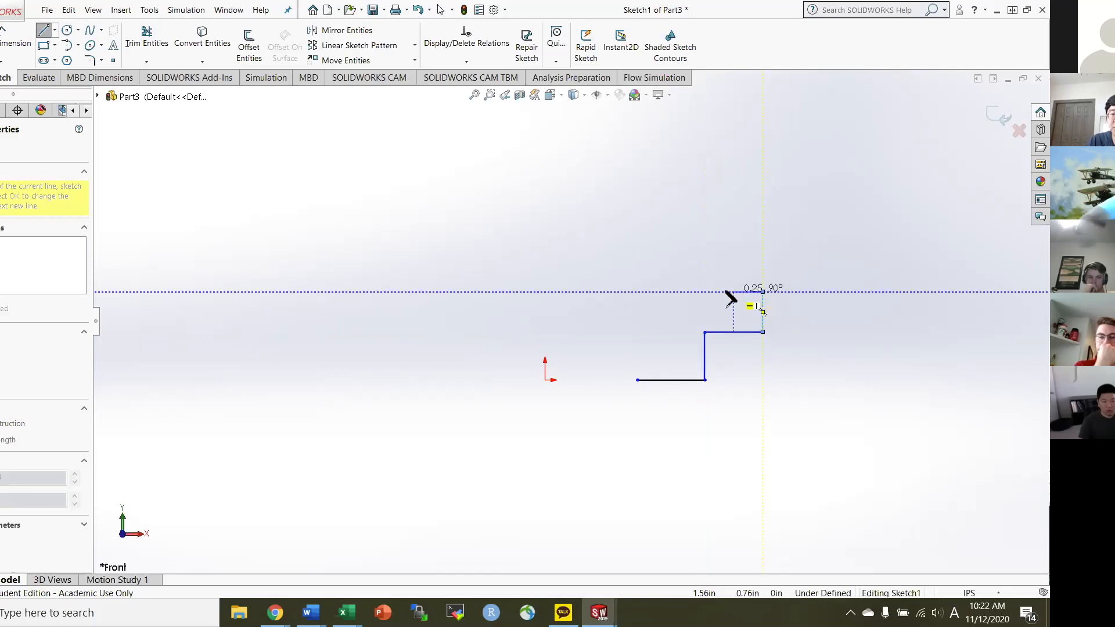
{"action": "left_click", "coordinate": [705, 292]}
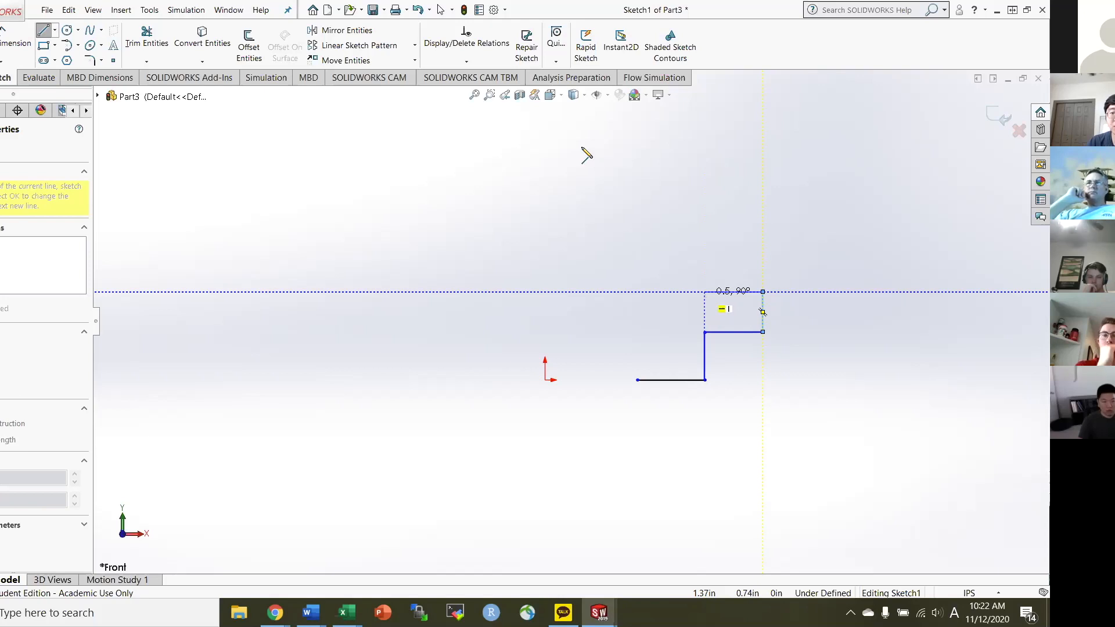
{"action": "left_click", "coordinate": [583, 126]}
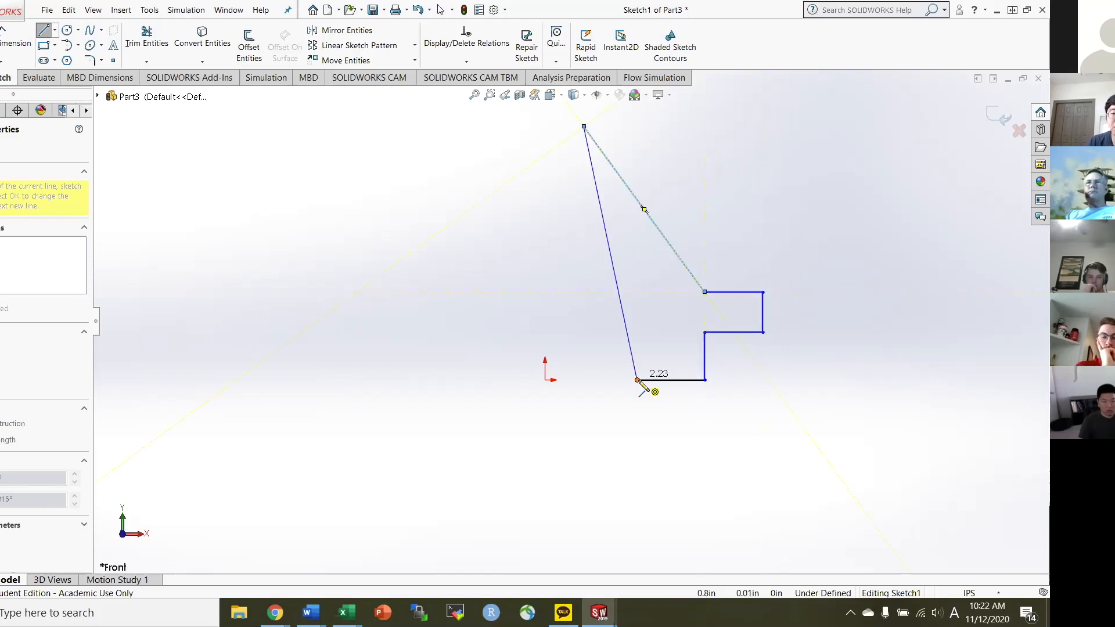
{"action": "left_click", "coordinate": [637, 381]}
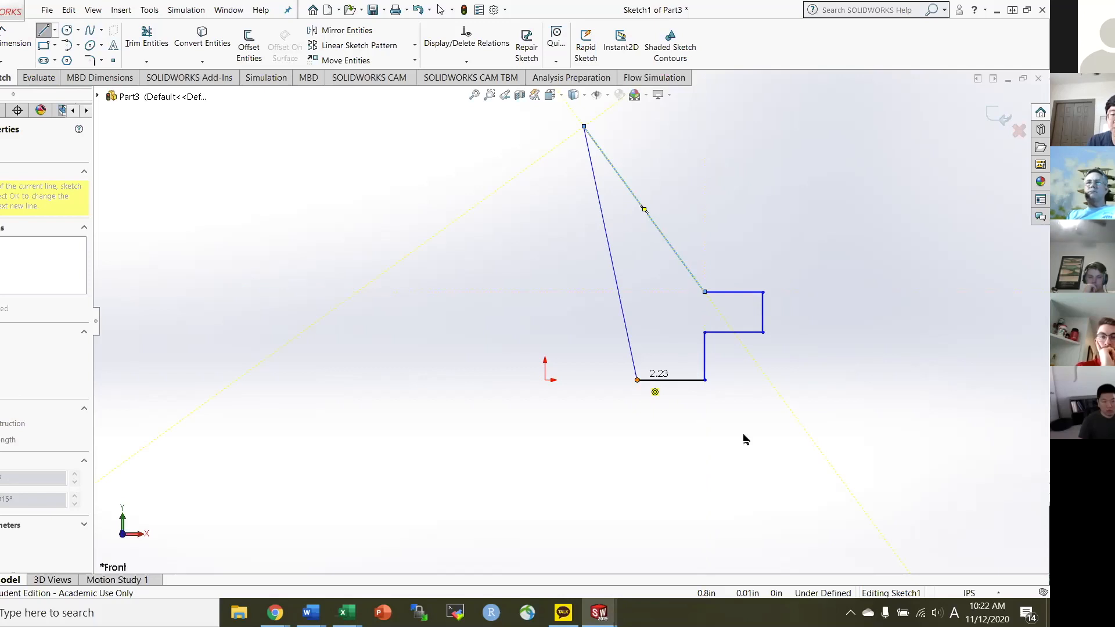
{"action": "left_click", "coordinate": [633, 360]}
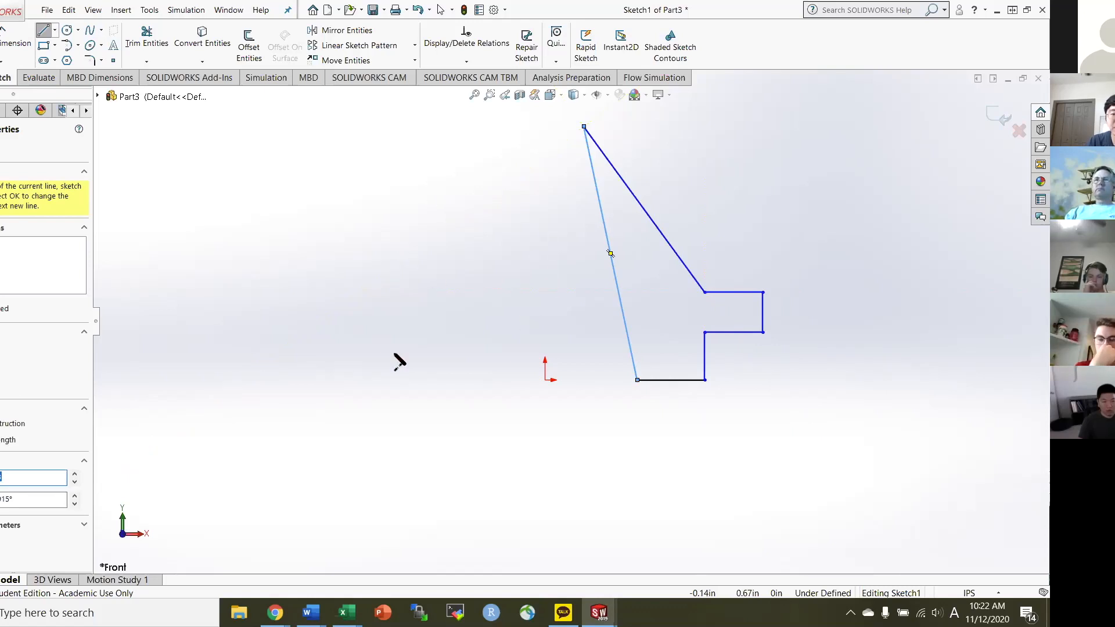
{"action": "left_click", "coordinate": [439, 262]}
{"action": "double_click", "coordinate": [381, 373]}
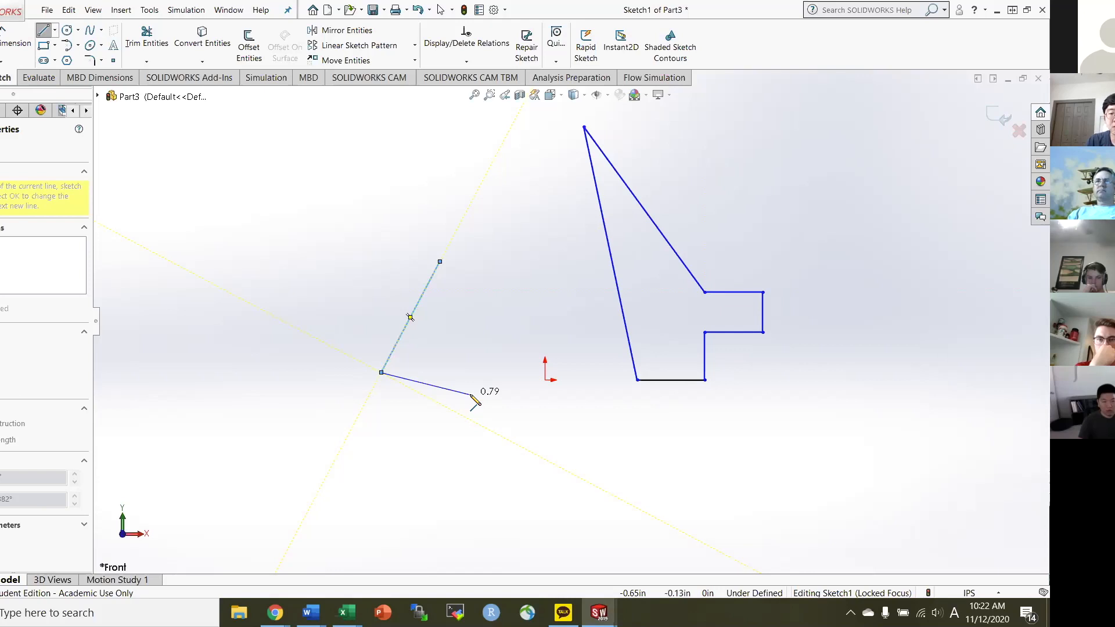
{"action": "key", "text": "ctrl+z"}
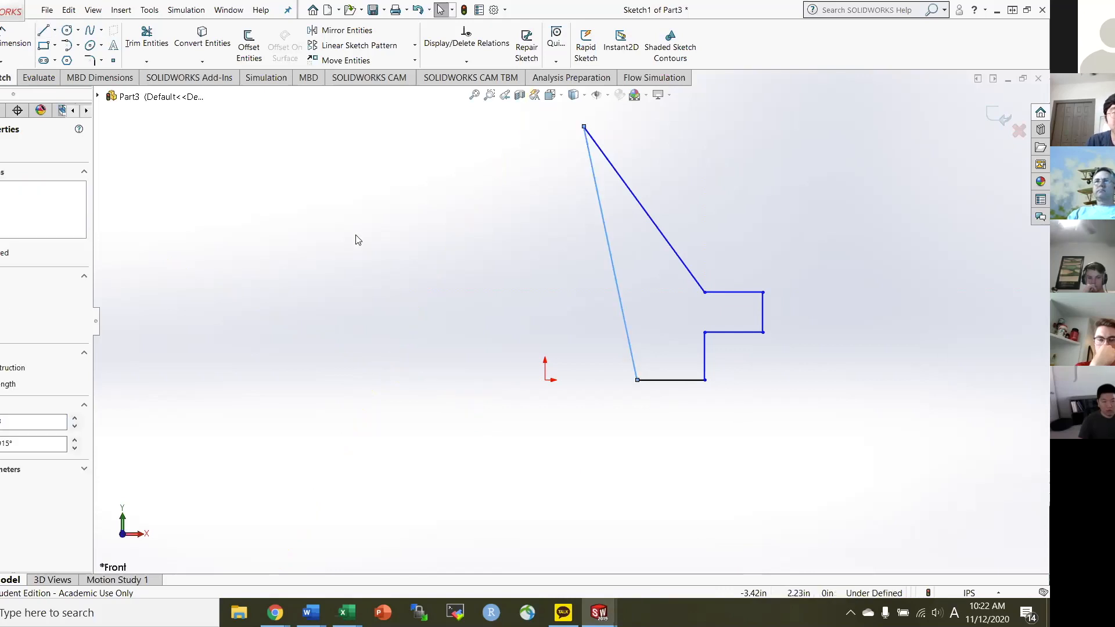
Move the inner corner beneath the flange slightly outward, lengthening the profile's base line to about 0.67 in.
{"action": "left_click", "coordinate": [692, 318]}
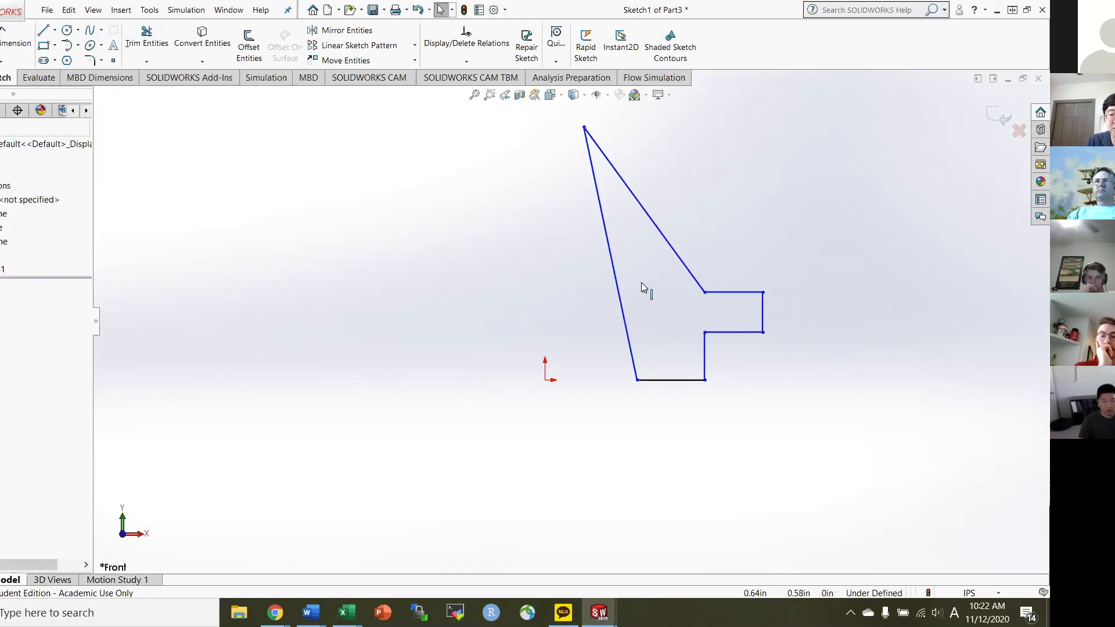
{"action": "left_click", "coordinate": [684, 380]}
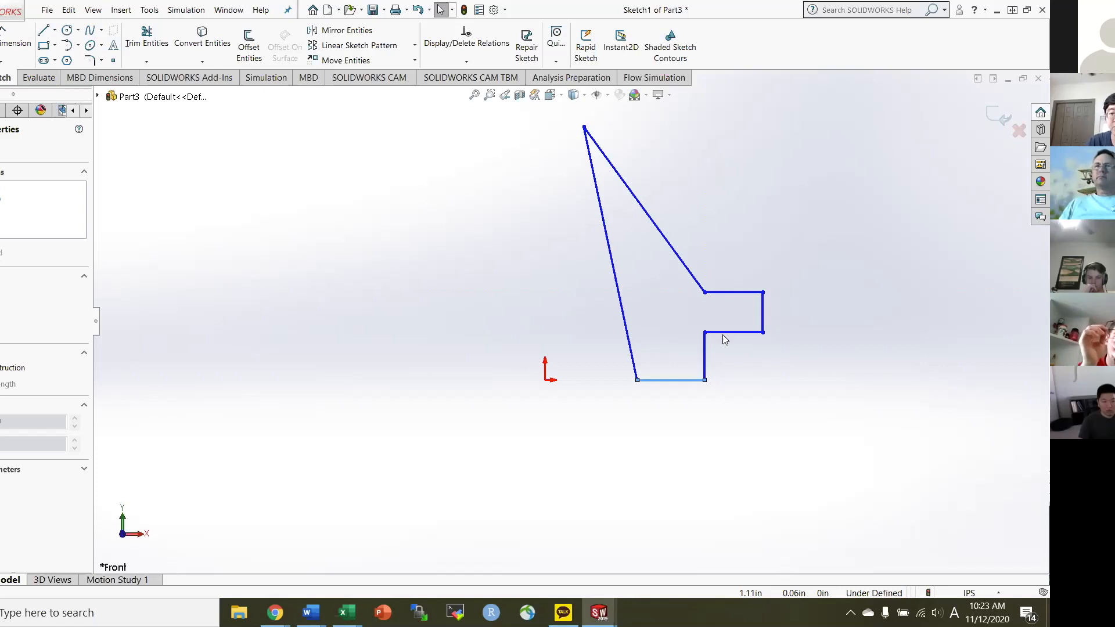
{"action": "left_click_drag", "start_coordinate": [704, 331], "coordinate": [715, 329]}
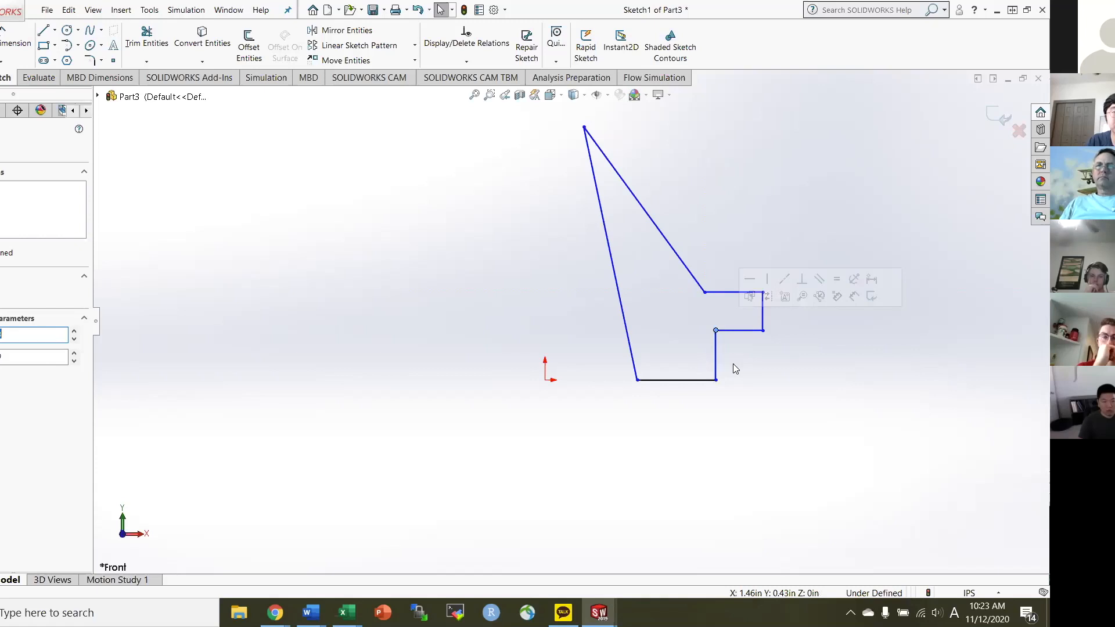
Dimension the profile's horizontal base line and set it to 0.25 in.
{"action": "key", "text": "d"}
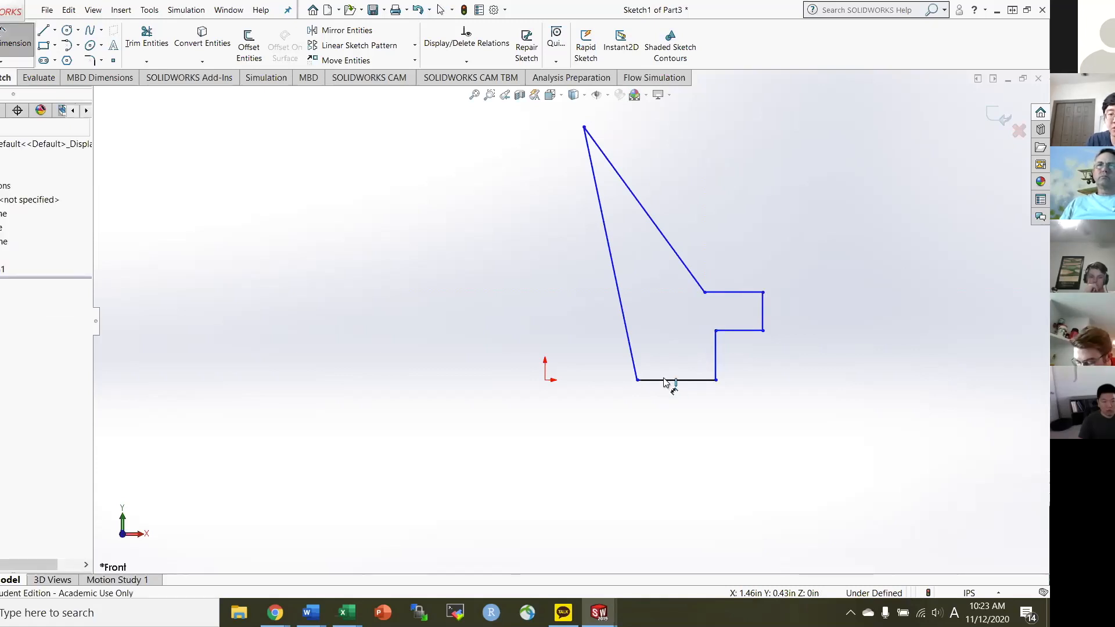
{"action": "left_click", "coordinate": [665, 382]}
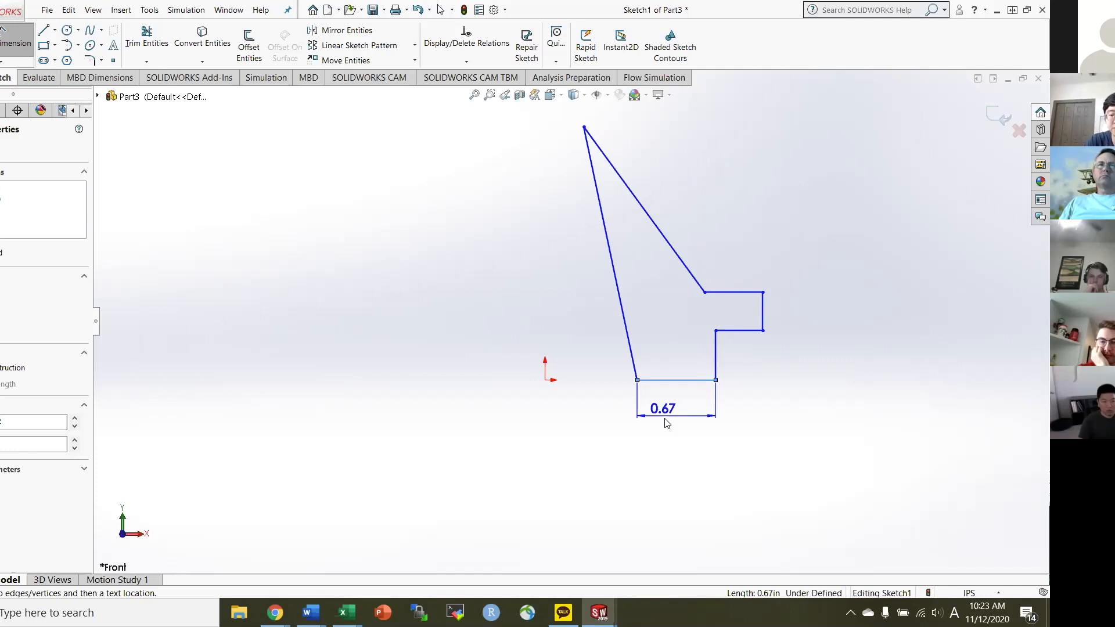
{"action": "left_click", "coordinate": [667, 424]}
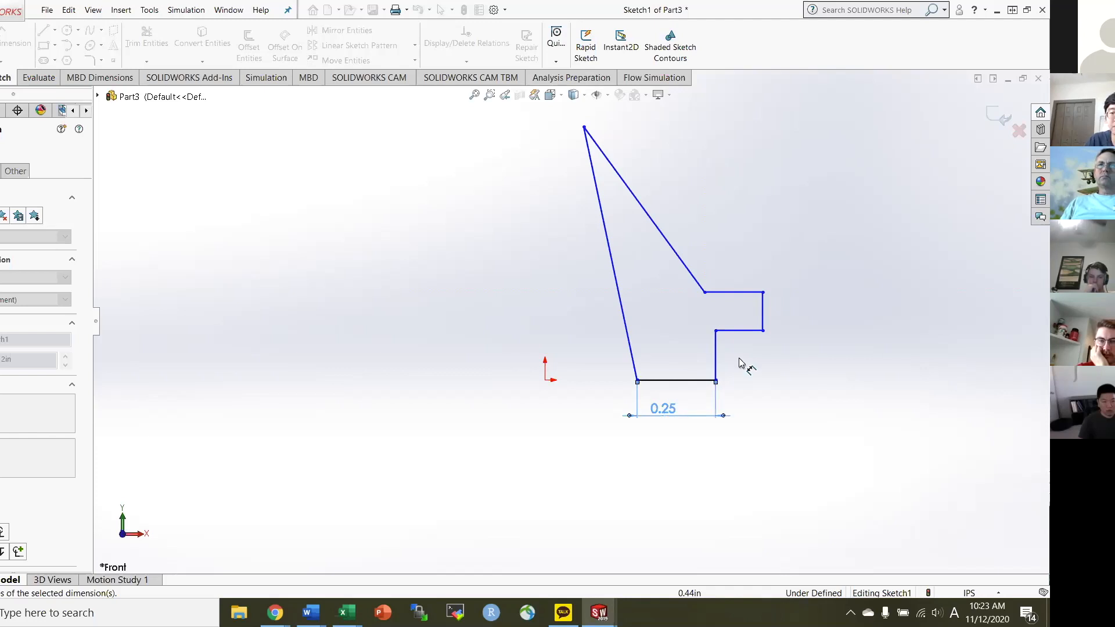
Dimension the vertical edge between the base line and the flange and set it to 0.25 in.
{"action": "left_click", "coordinate": [716, 356]}
{"action": "left_click", "coordinate": [733, 356]}
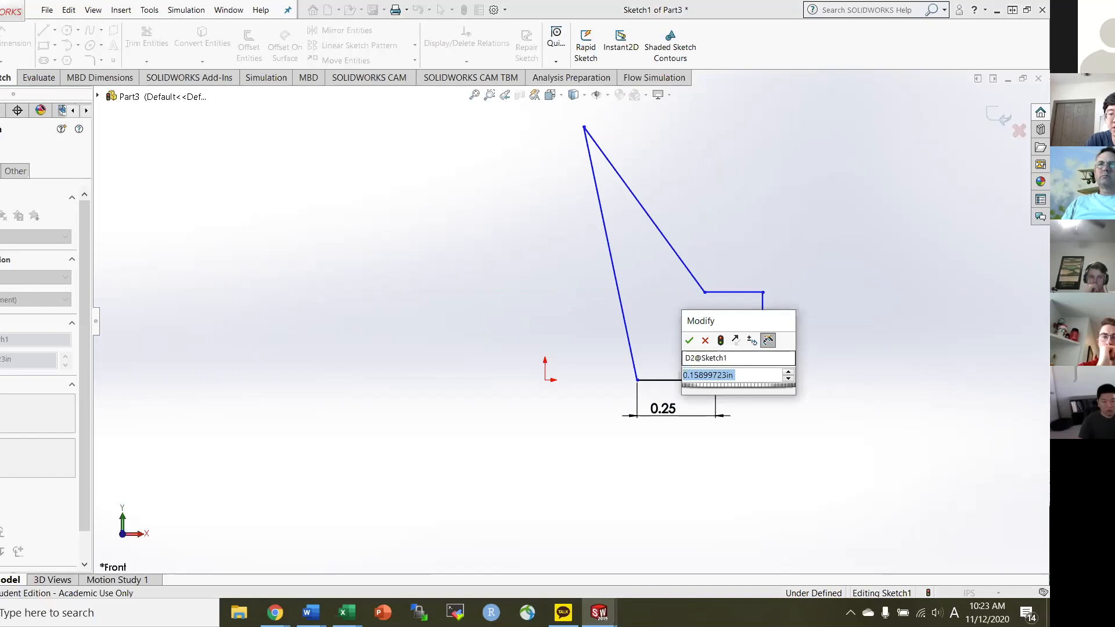
{"action": "type", "text": ".25"}
{"action": "key", "text": "Return"}
Dimension the horizontal underside of the flange and set its length to 0.25 in.
{"action": "left_click", "coordinate": [748, 302]}
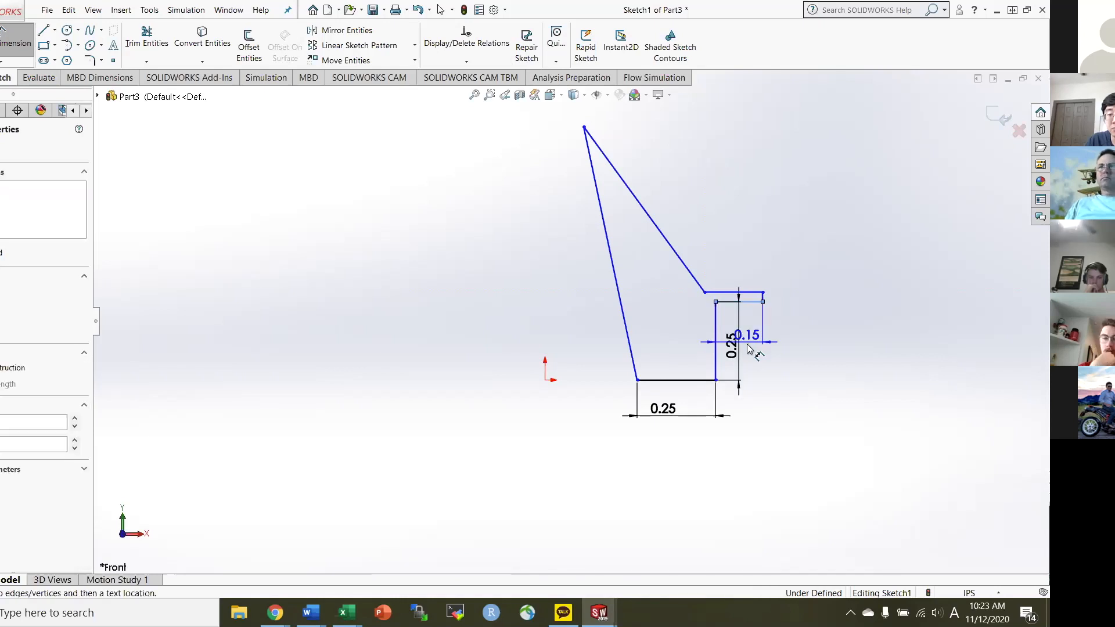
{"action": "left_click", "coordinate": [749, 351]}
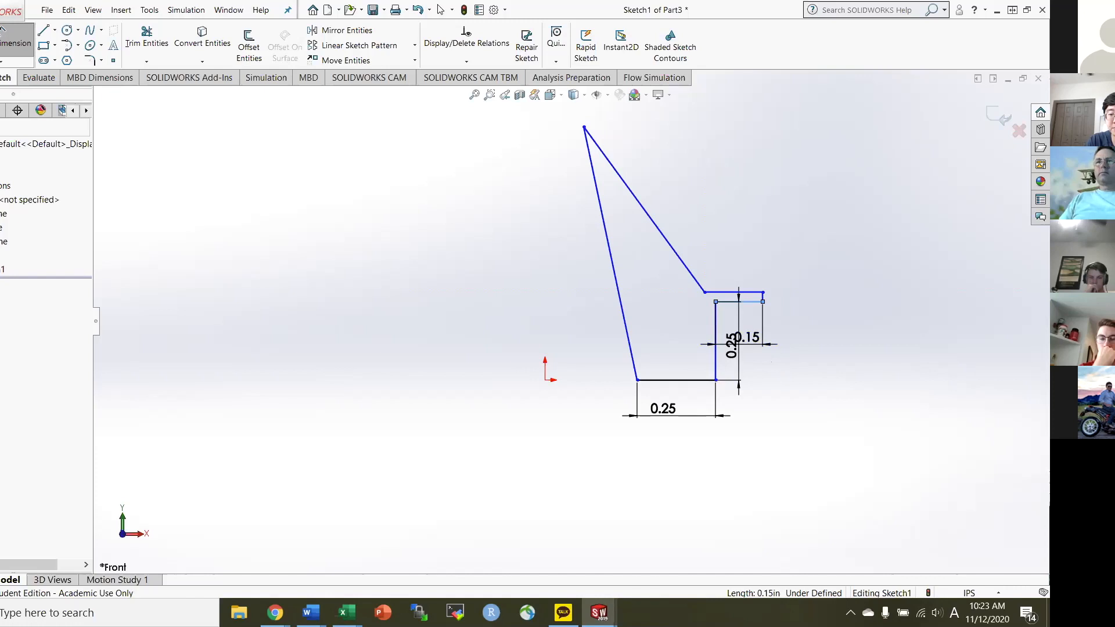
{"action": "left_click", "coordinate": [766, 356]}
{"action": "type", "text": ".25"}
{"action": "key", "text": "Return"}
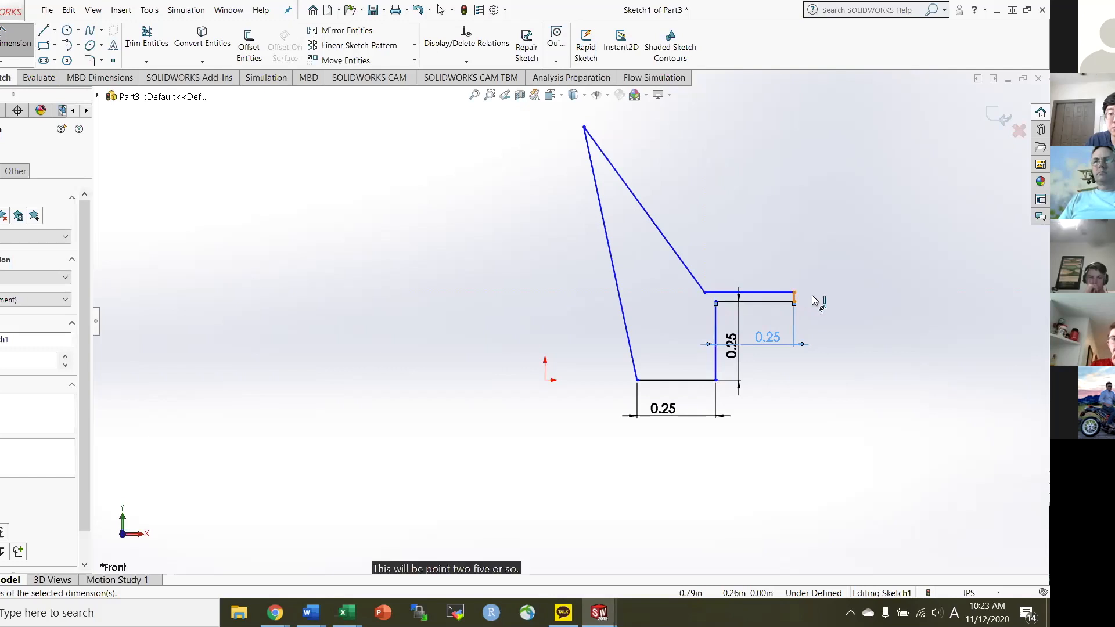
Dimension the flange's outer vertical edge and set it to 0.25 in.
{"action": "left_click", "coordinate": [813, 299]}
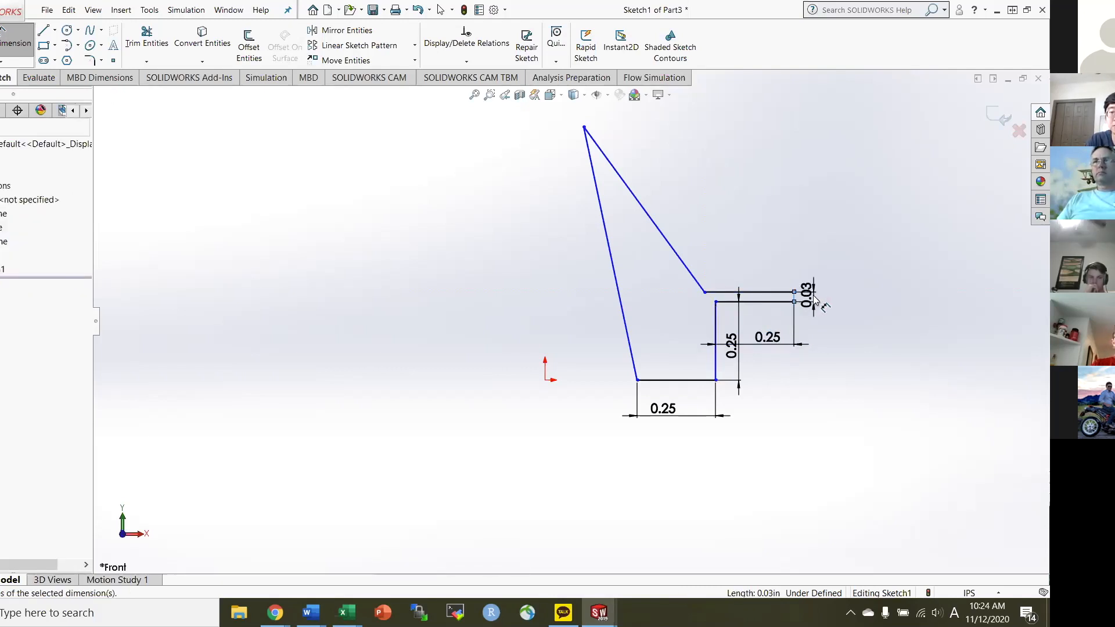
{"action": "left_click", "coordinate": [814, 300]}
{"action": "key", "text": "Return"}
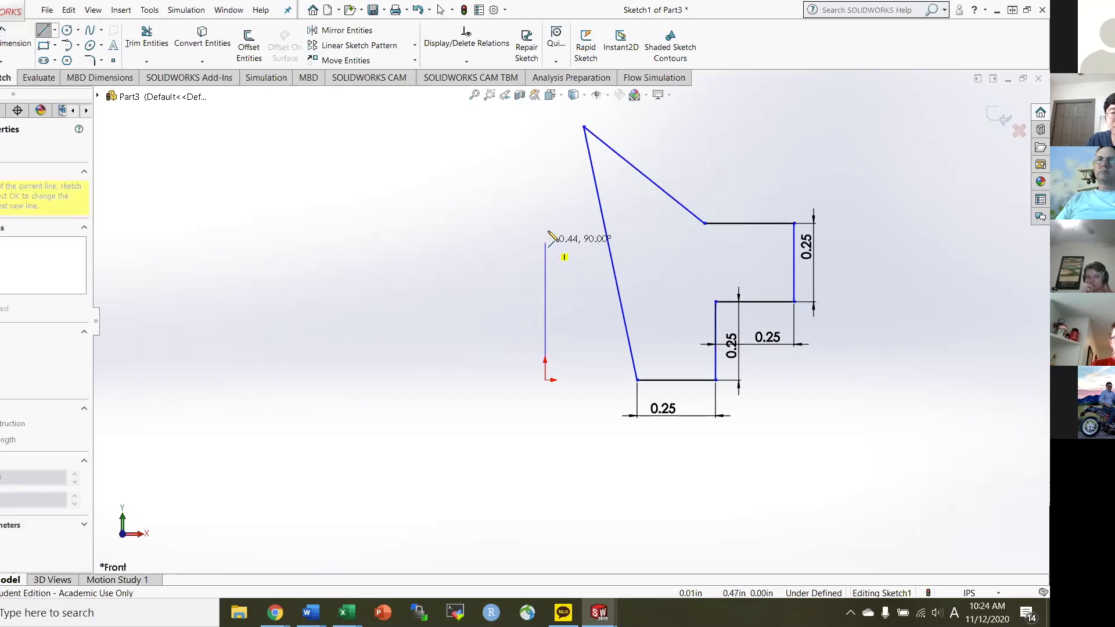
Draw a vertical line about 0.47 in long up from the origin and set its distance to the flange's outer edge to 2 in.
{"action": "left_click", "coordinate": [546, 231]}
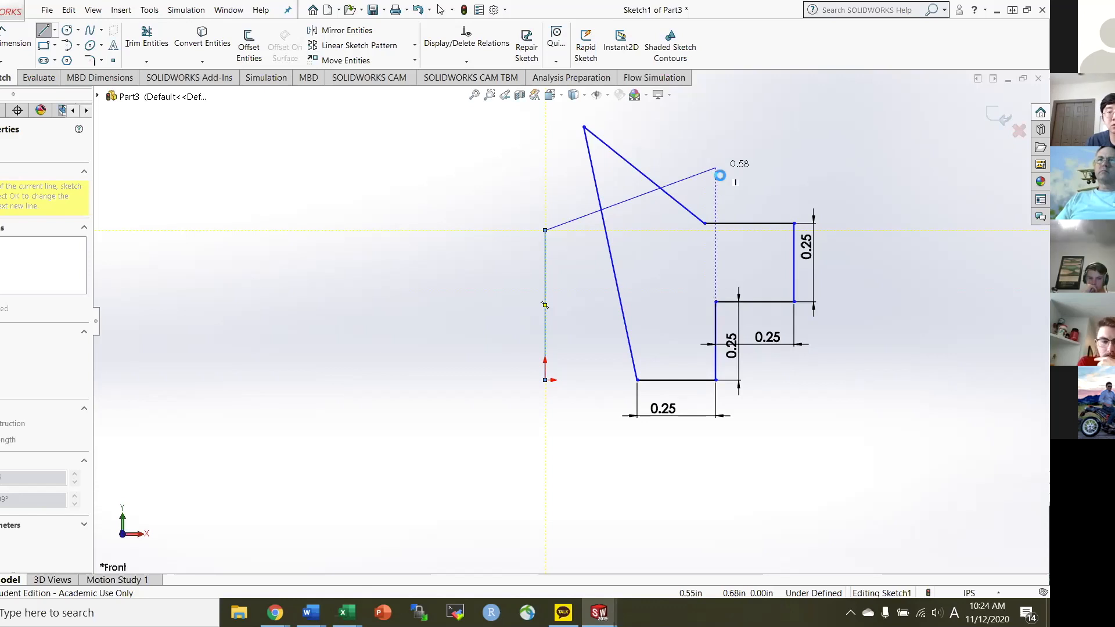
{"action": "key", "text": "Escape"}
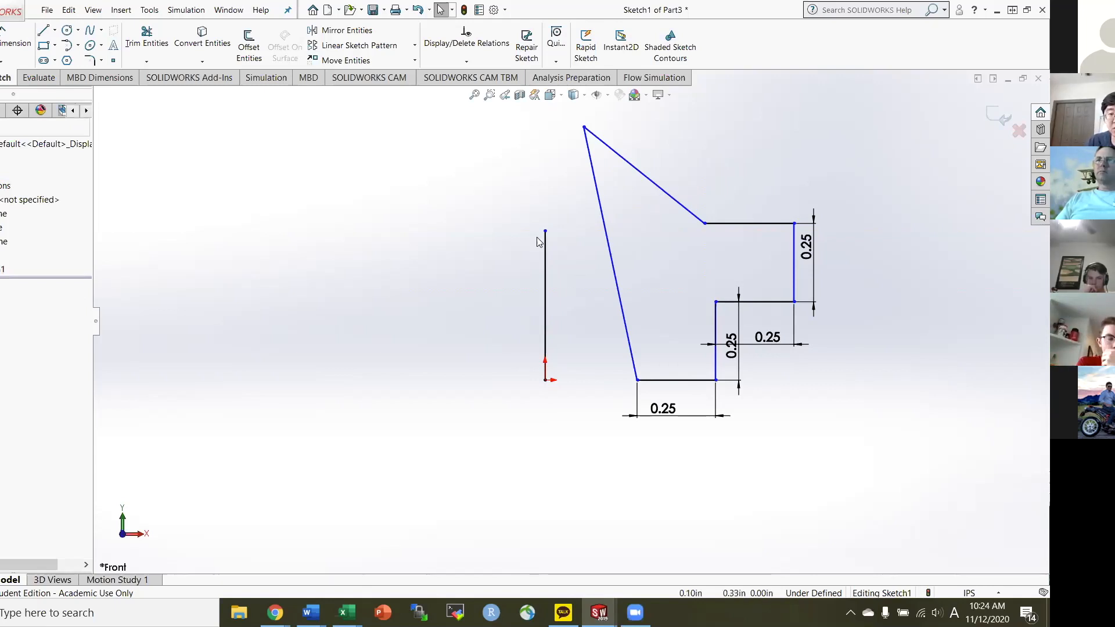
{"action": "left_click", "coordinate": [5, 42]}
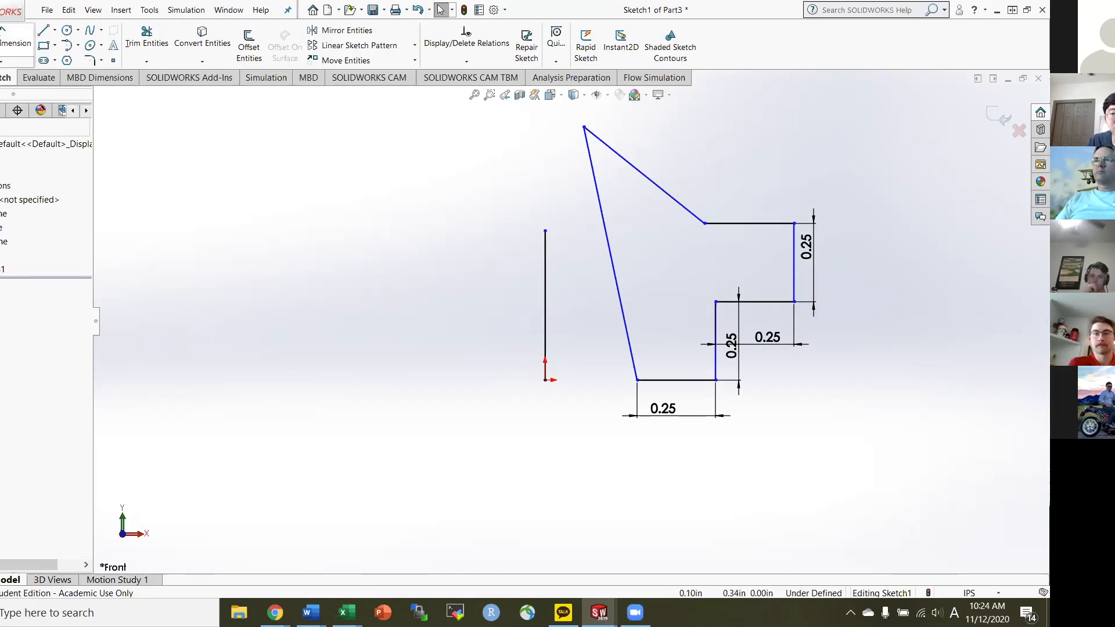
{"action": "left_click", "coordinate": [795, 278]}
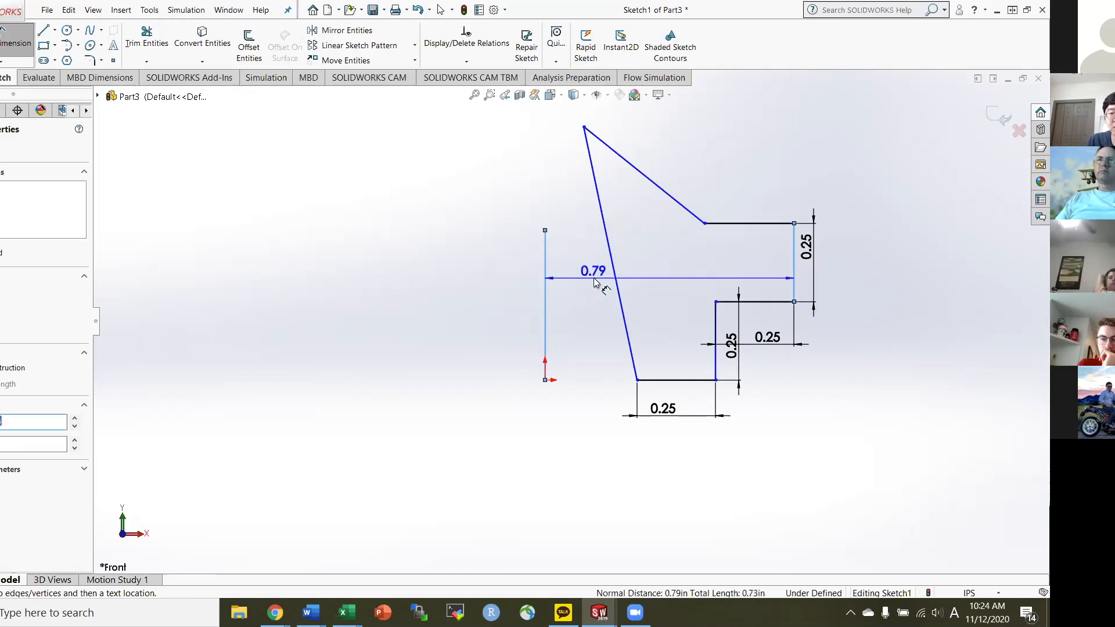
{"action": "left_click", "coordinate": [594, 278]}
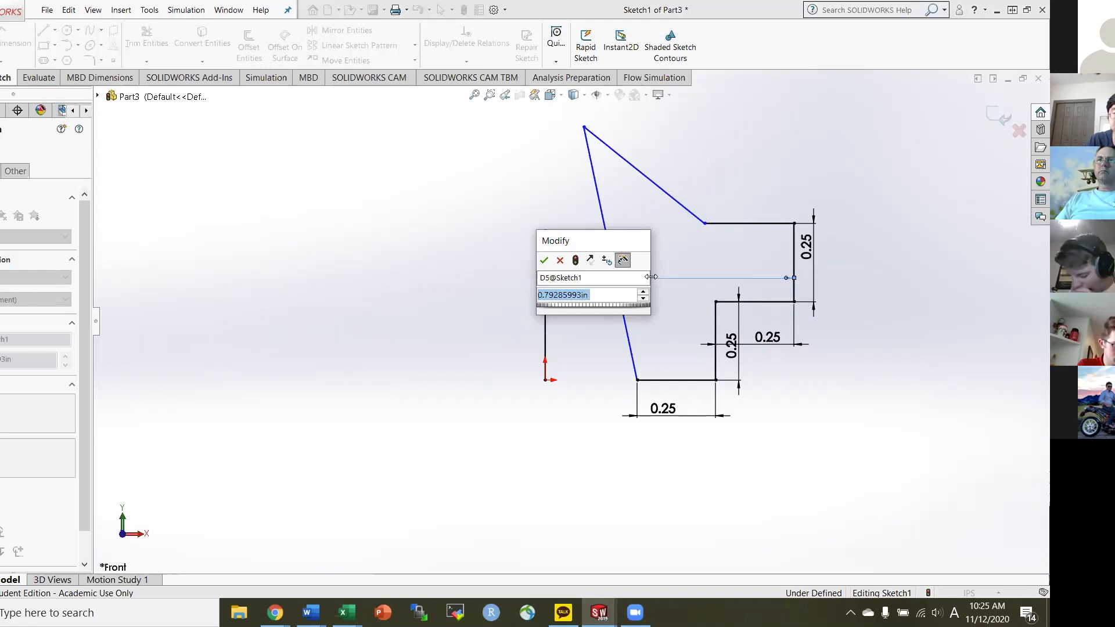
{"action": "type", "text": "2"}
{"action": "key", "text": "Return"}
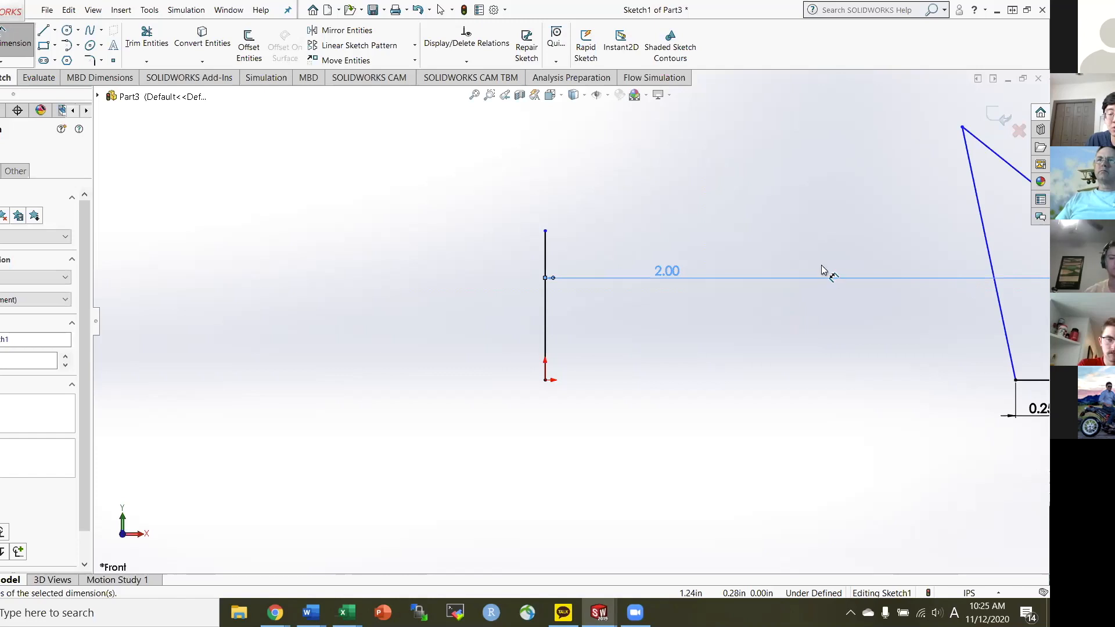
Dimension the vertical distance from the profile's apex to the flange's upper edge and set it to 4 in.
{"action": "key", "text": "f"}
{"action": "scroll", "coordinate": [845, 289], "scroll_direction": "up", "scroll_amount": 1}
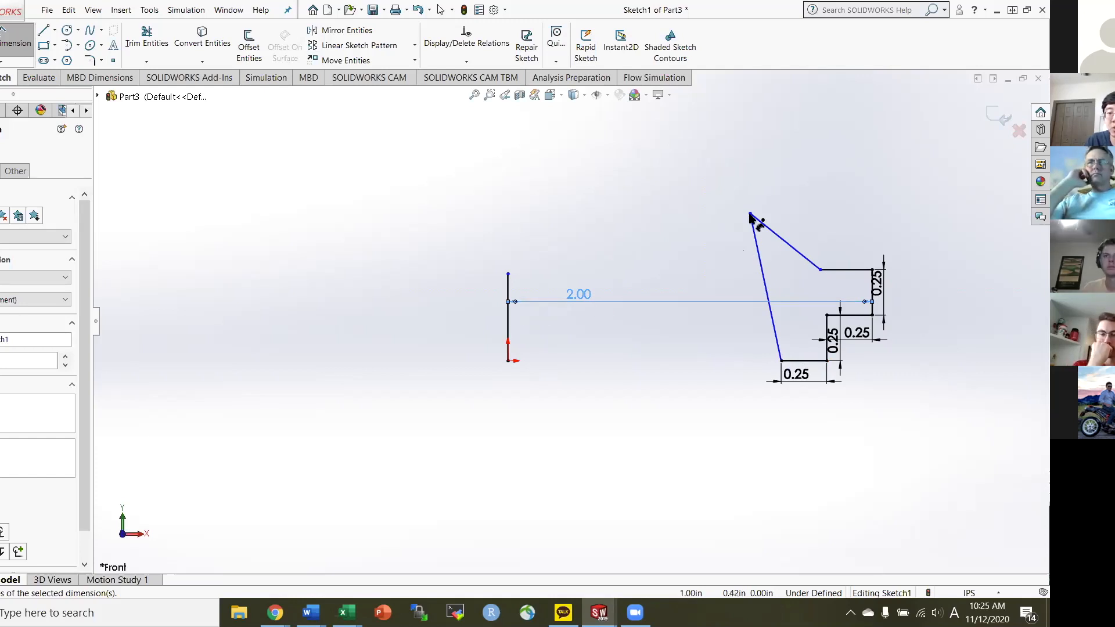
{"action": "left_click", "coordinate": [776, 295]}
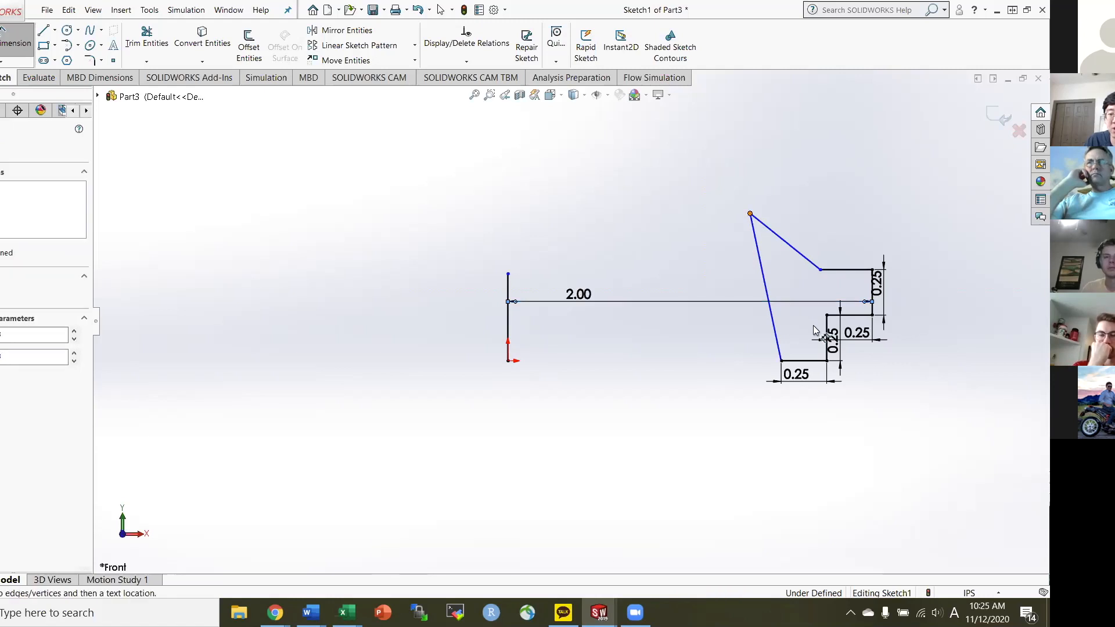
{"action": "left_click", "coordinate": [850, 271]}
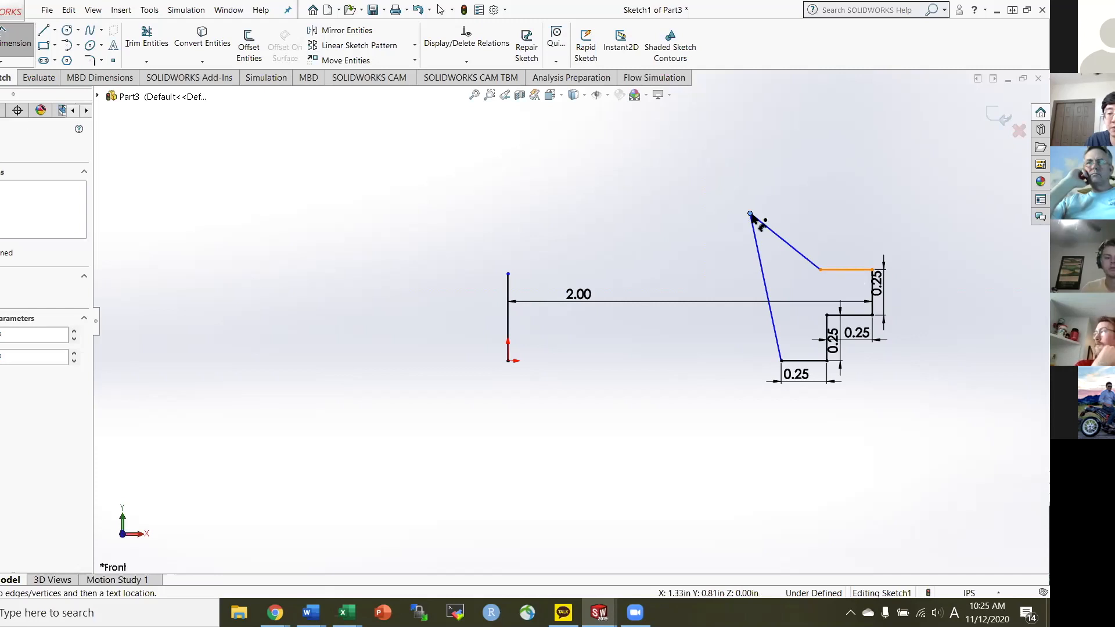
{"action": "left_click", "coordinate": [842, 270]}
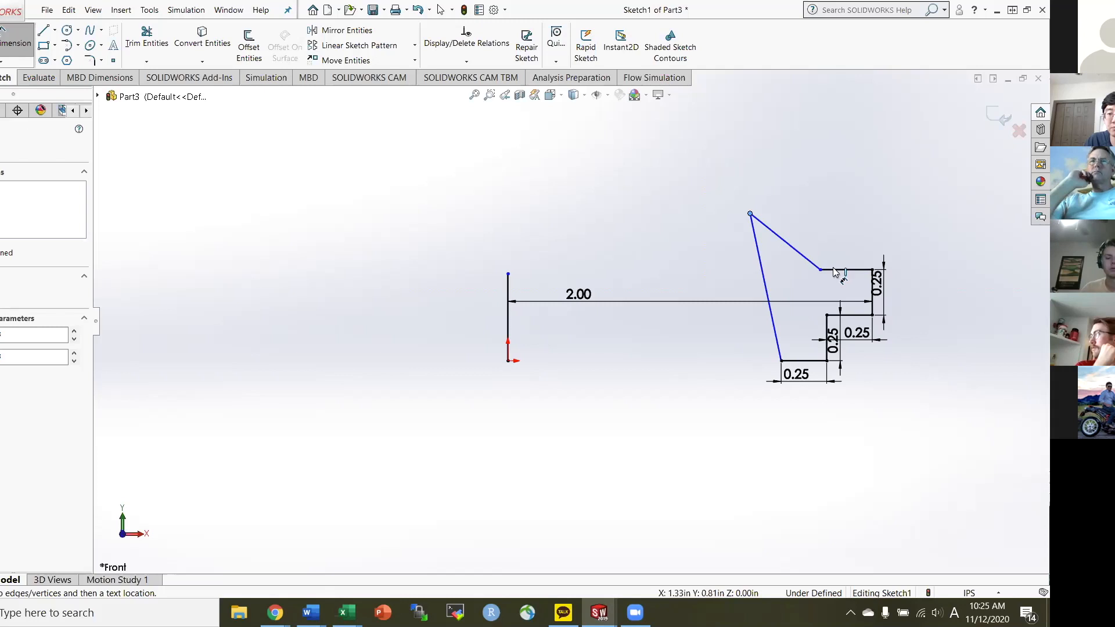
{"action": "left_click", "coordinate": [858, 245]}
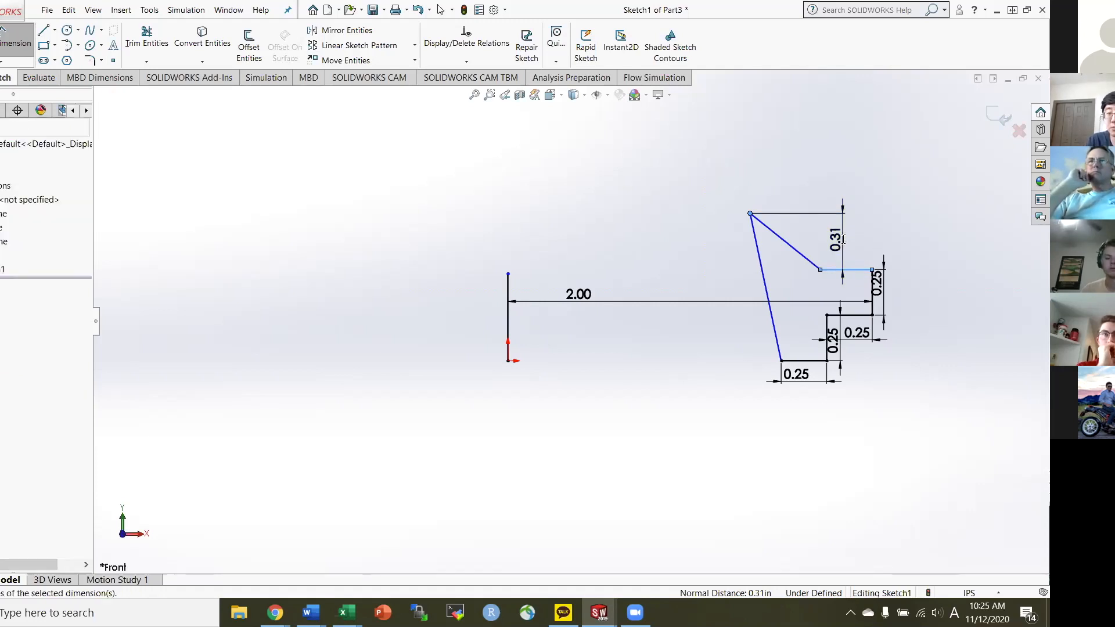
{"action": "double_click", "coordinate": [843, 239]}
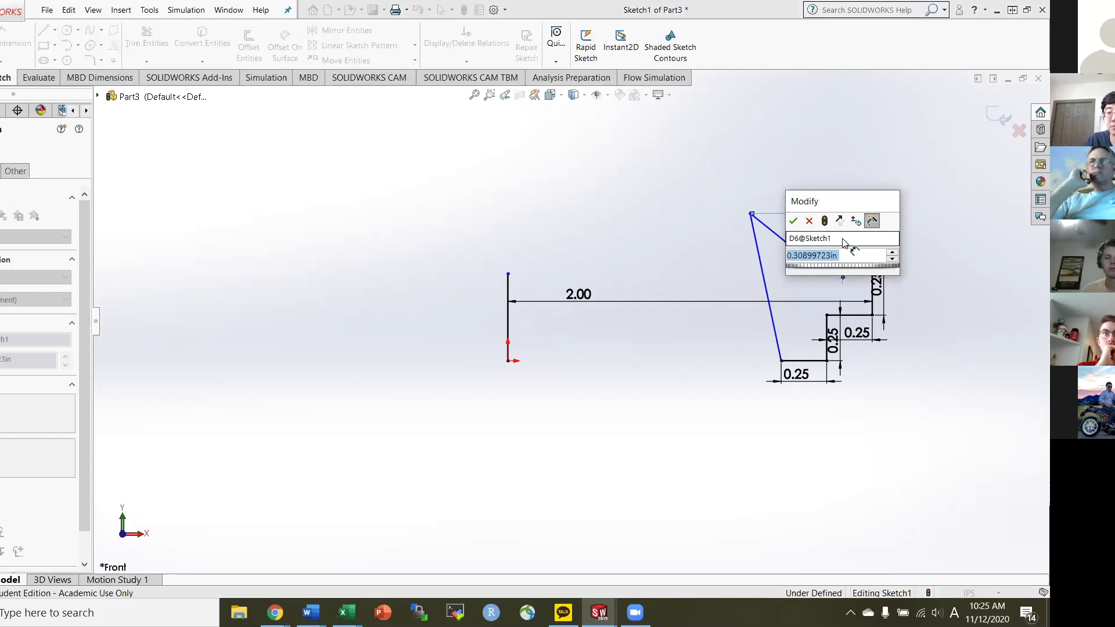
{"action": "type", "text": "4"}
{"action": "key", "text": "Return"}
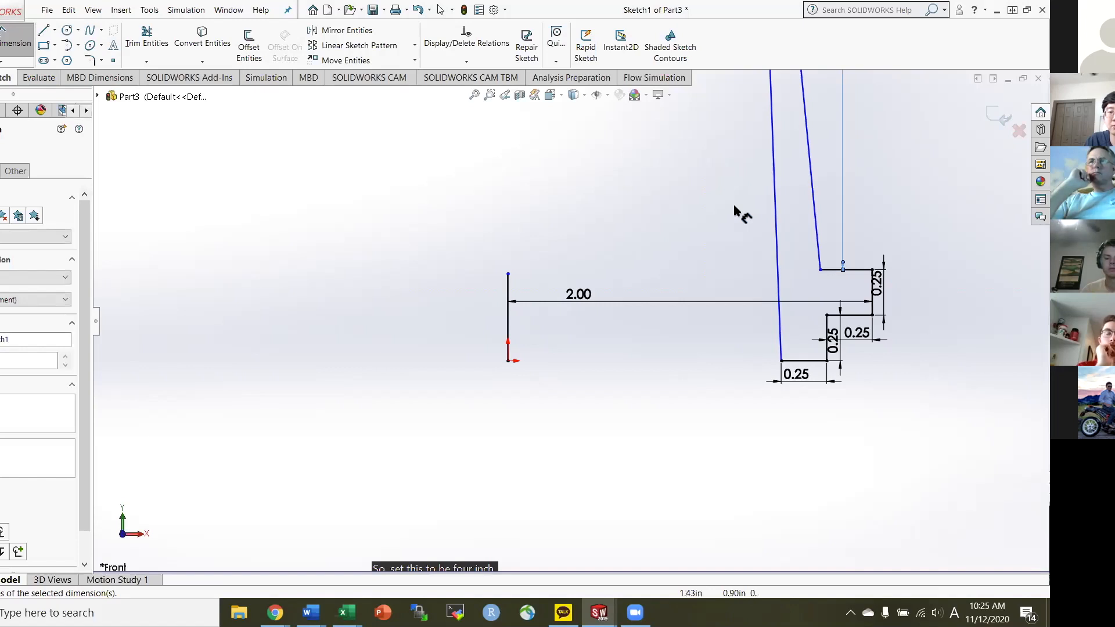
Move the profile's apex slightly toward the vertical axis line, to about X 1.13 in.
{"action": "scroll", "coordinate": [597, 187], "scroll_direction": "up", "scroll_amount": 5}
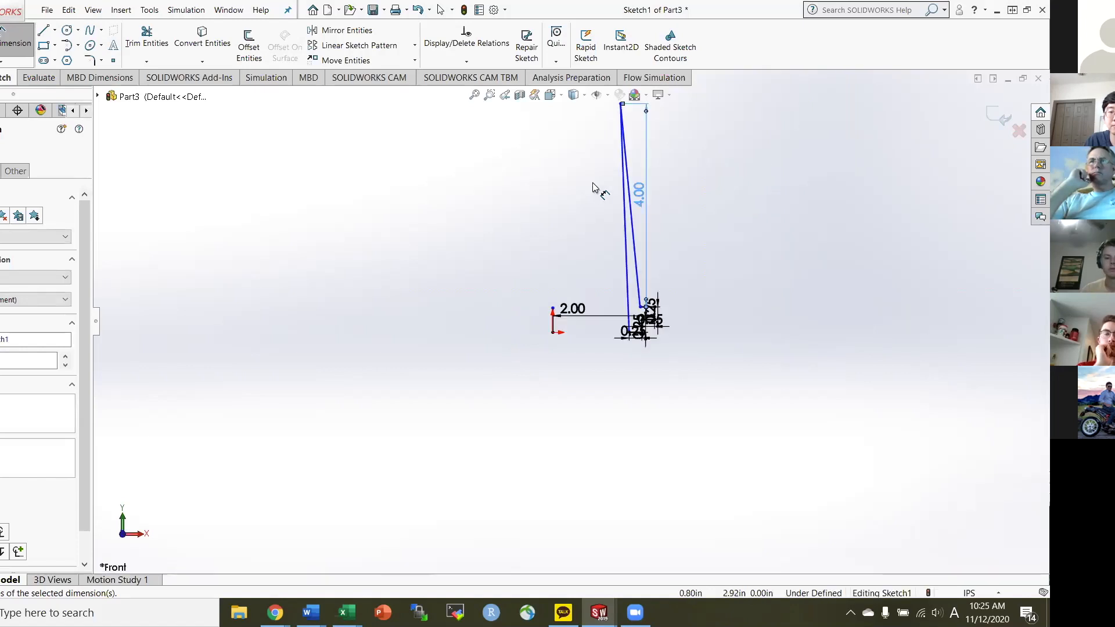
{"action": "scroll", "coordinate": [595, 187], "scroll_direction": "down", "scroll_amount": 1}
{"action": "scroll", "coordinate": [596, 188], "scroll_direction": "down", "scroll_amount": 1}
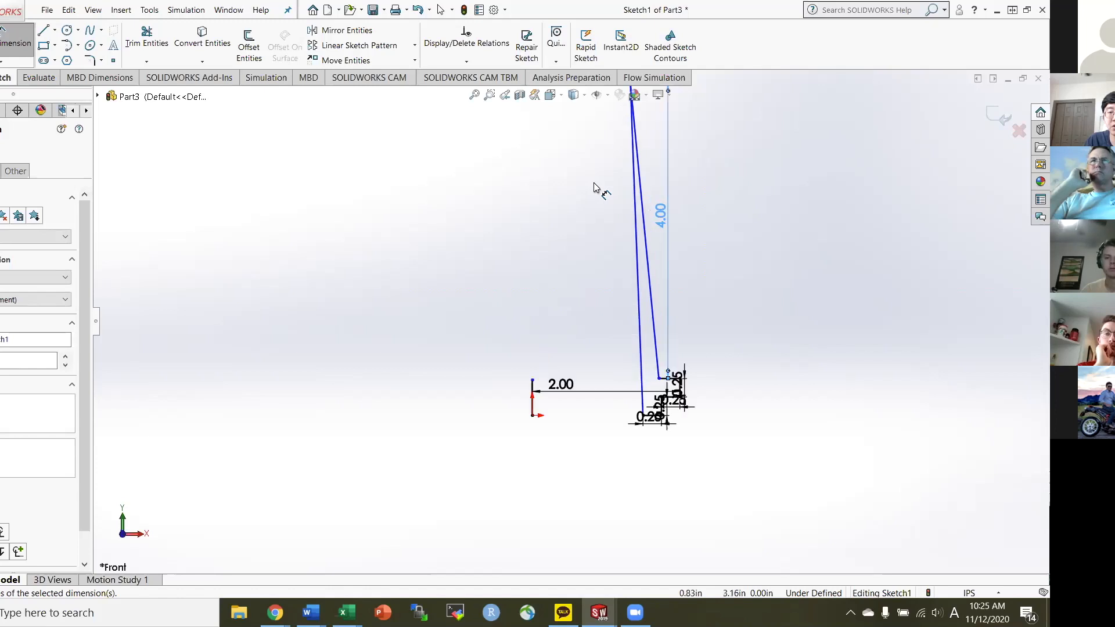
{"action": "scroll", "coordinate": [595, 183], "scroll_direction": "up", "scroll_amount": 1}
{"action": "scroll", "coordinate": [594, 198], "scroll_direction": "down", "scroll_amount": 1}
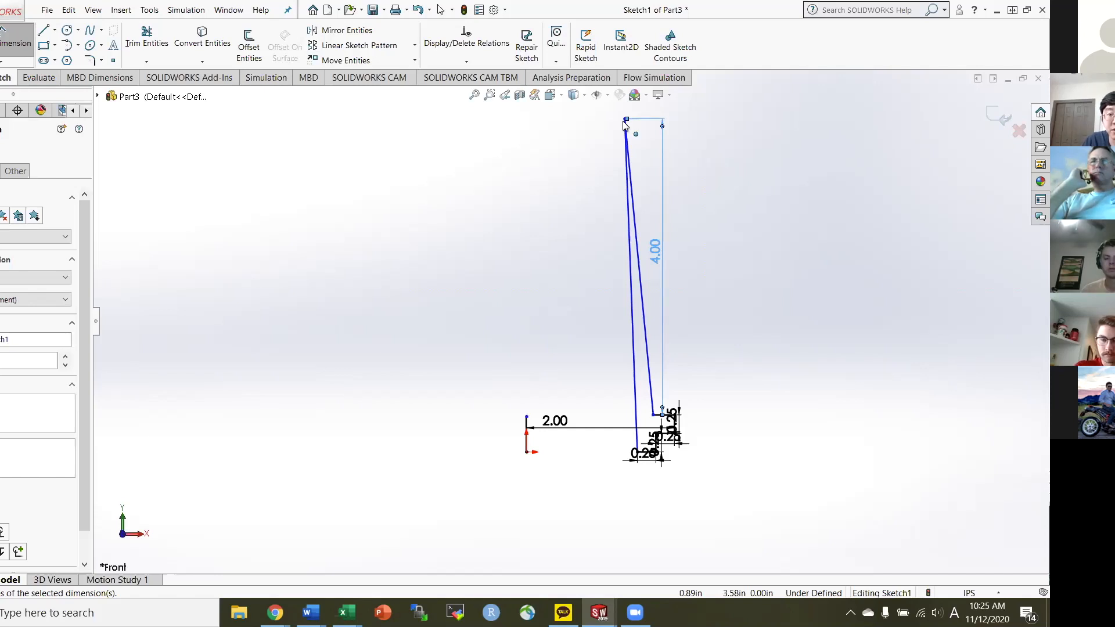
{"action": "key", "text": "Escape"}
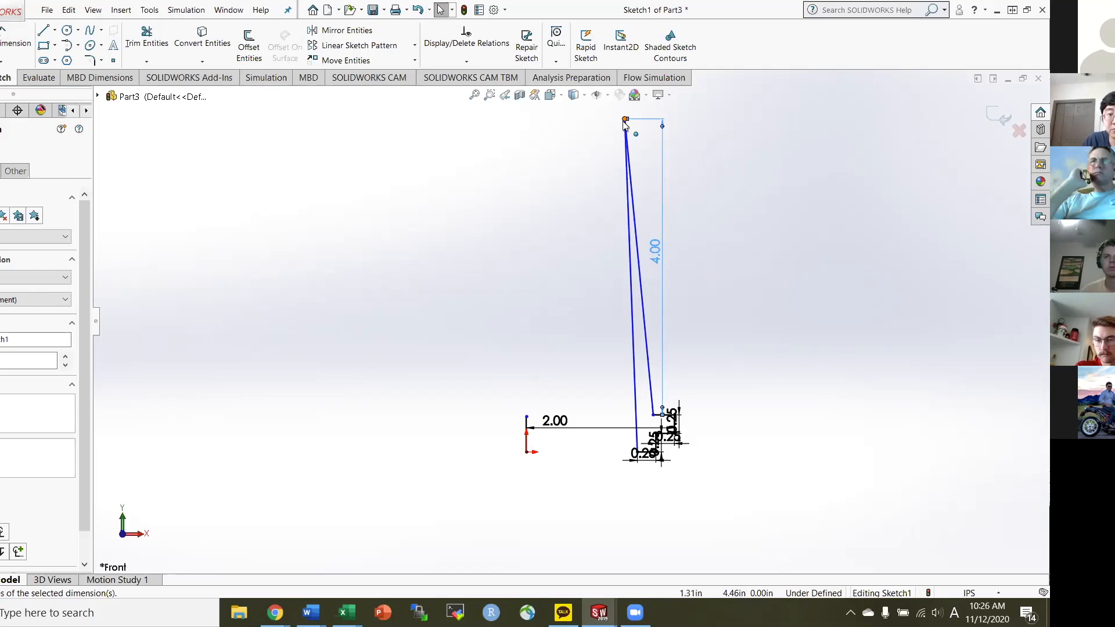
{"action": "left_click_drag", "start_coordinate": [604, 216], "coordinate": [499, 250]}
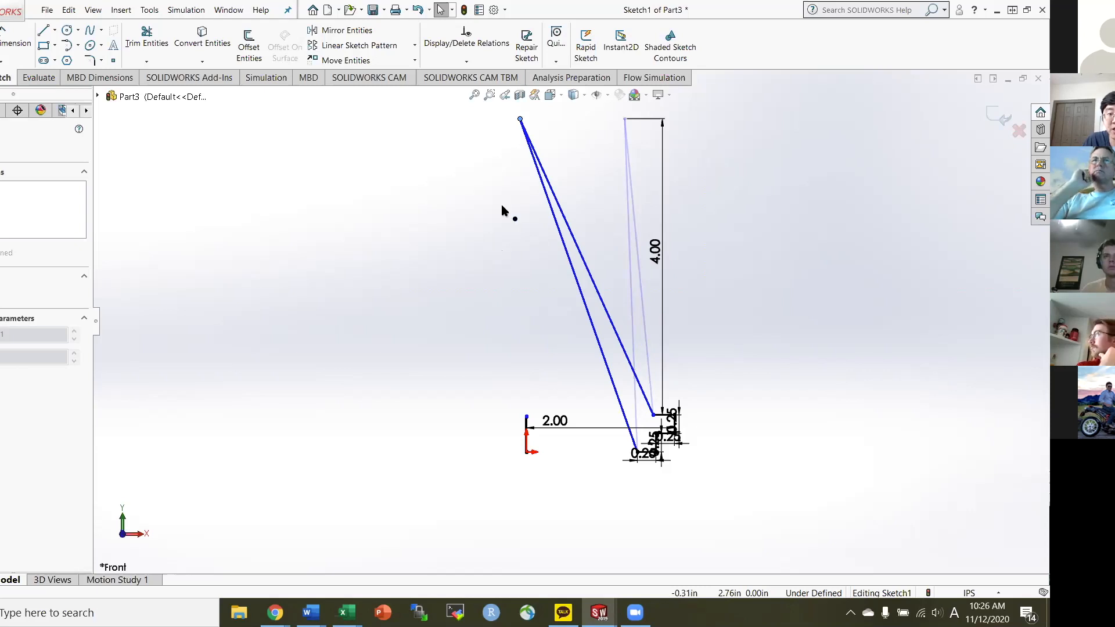
{"action": "left_click_drag", "start_coordinate": [604, 212], "coordinate": [623, 238]}
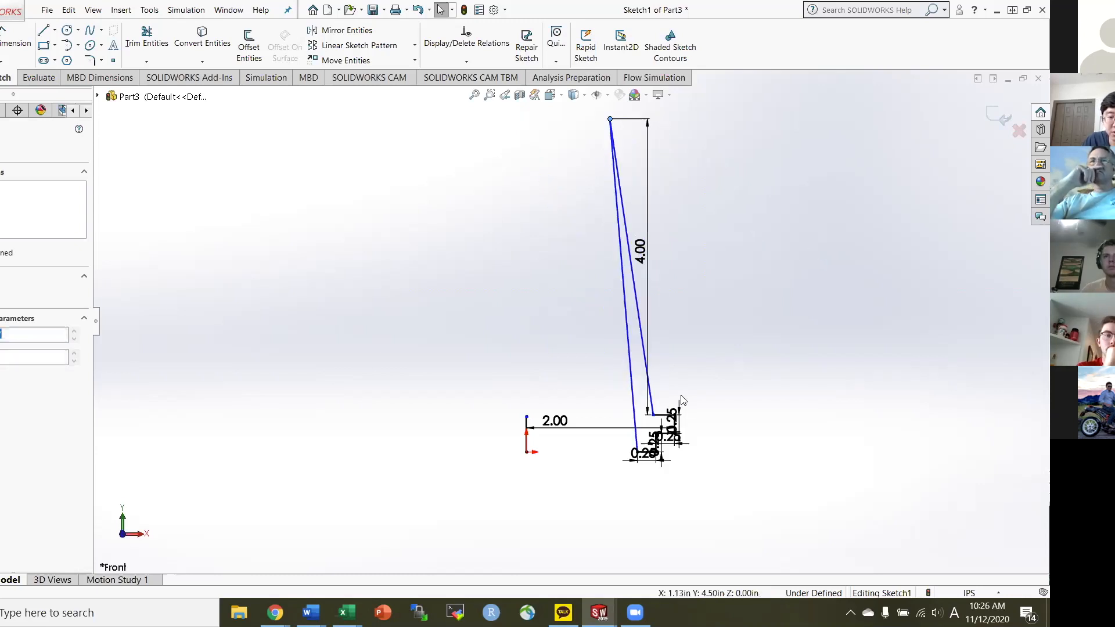
Dimension the angle between the outer slanted line and the flange's upper edge and set it to 110°.
{"action": "scroll", "coordinate": [644, 419], "scroll_direction": "down", "scroll_amount": 3}
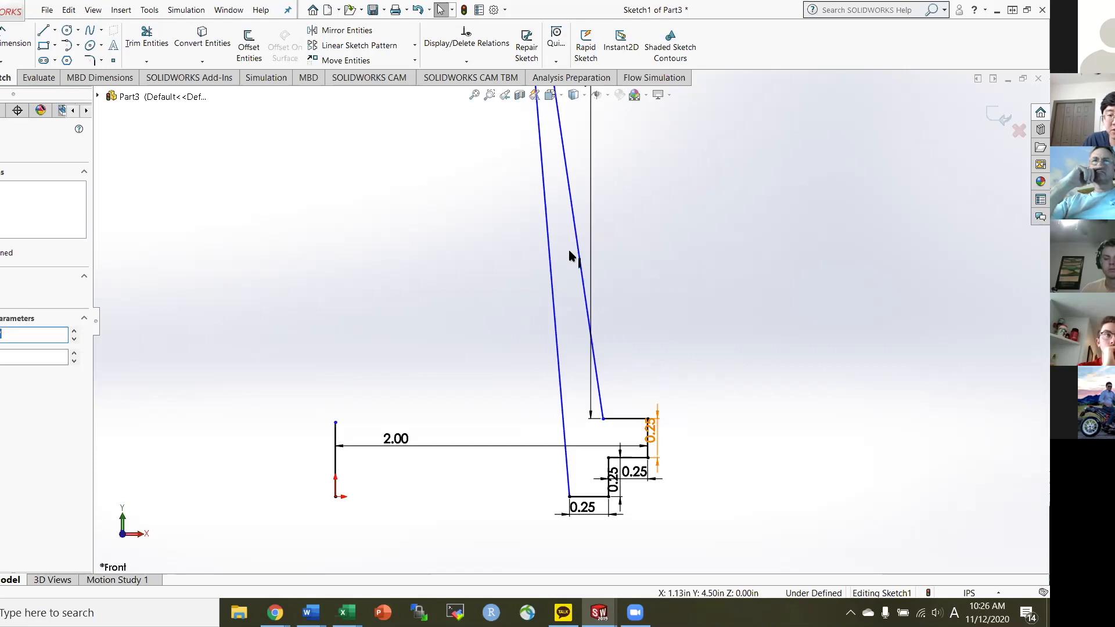
{"action": "left_click", "coordinate": [612, 414]}
{"action": "scroll", "coordinate": [612, 414], "scroll_direction": "down", "scroll_amount": 1}
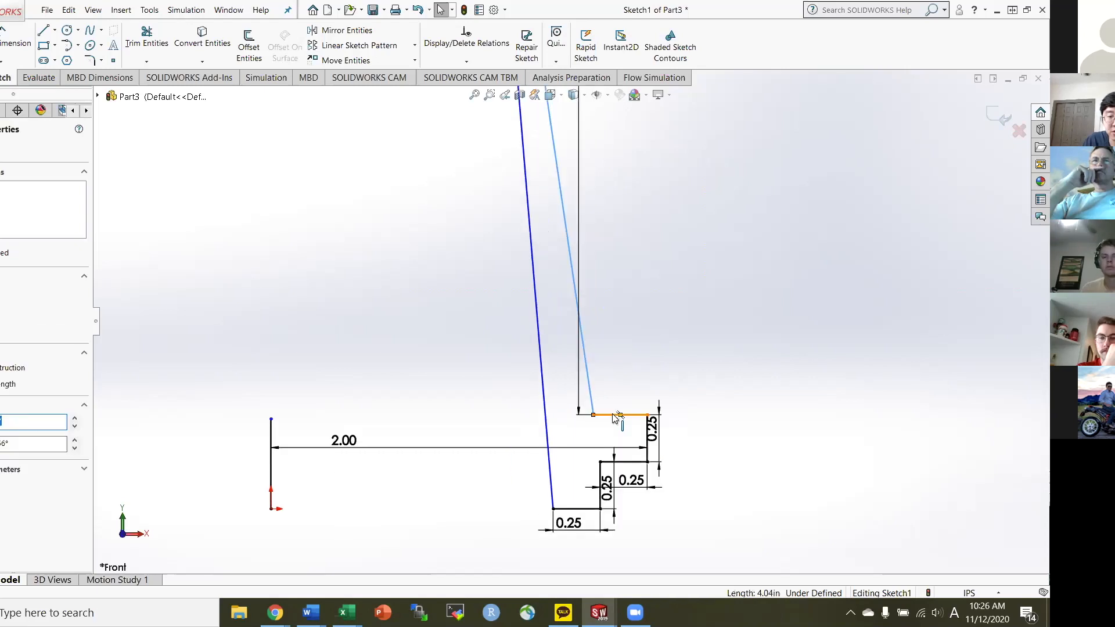
{"action": "left_click", "coordinate": [9, 46]}
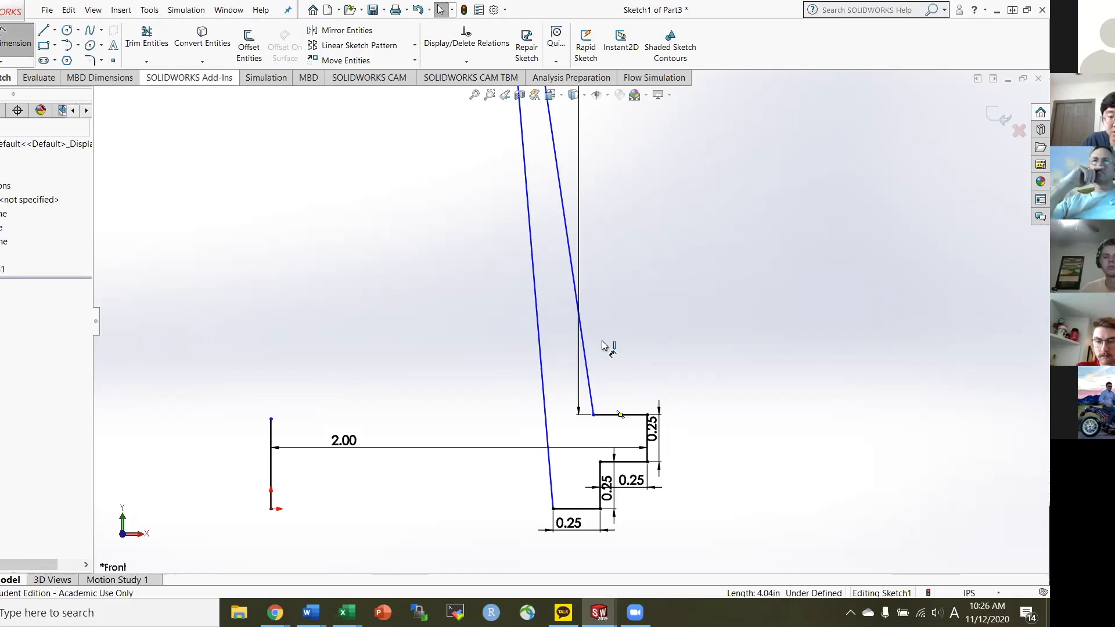
{"action": "left_click", "coordinate": [608, 416]}
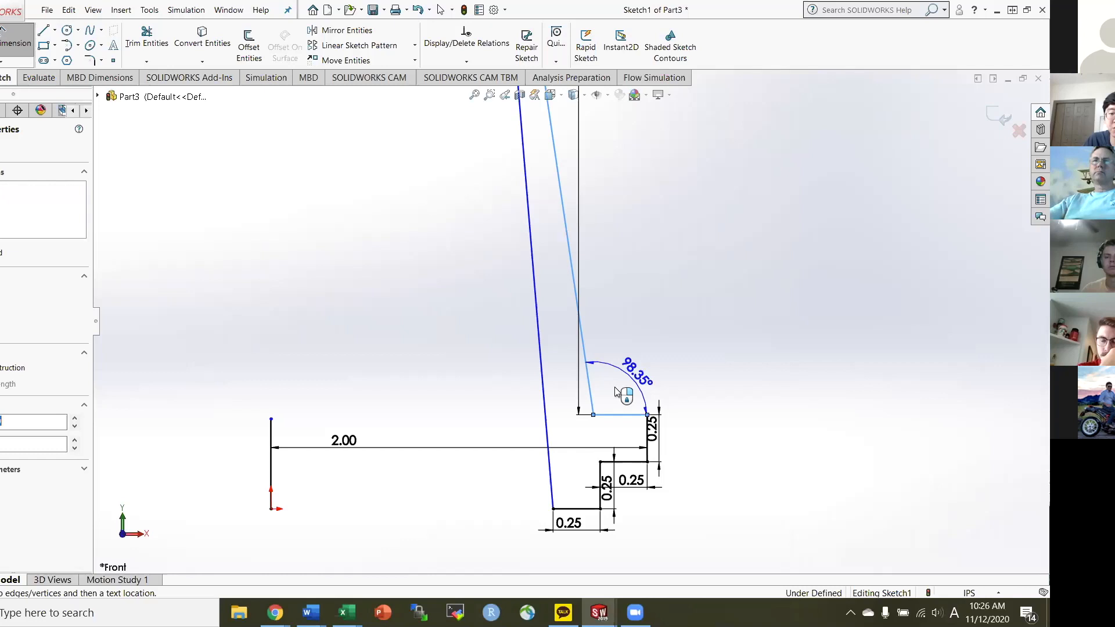
{"action": "left_click", "coordinate": [709, 369]}
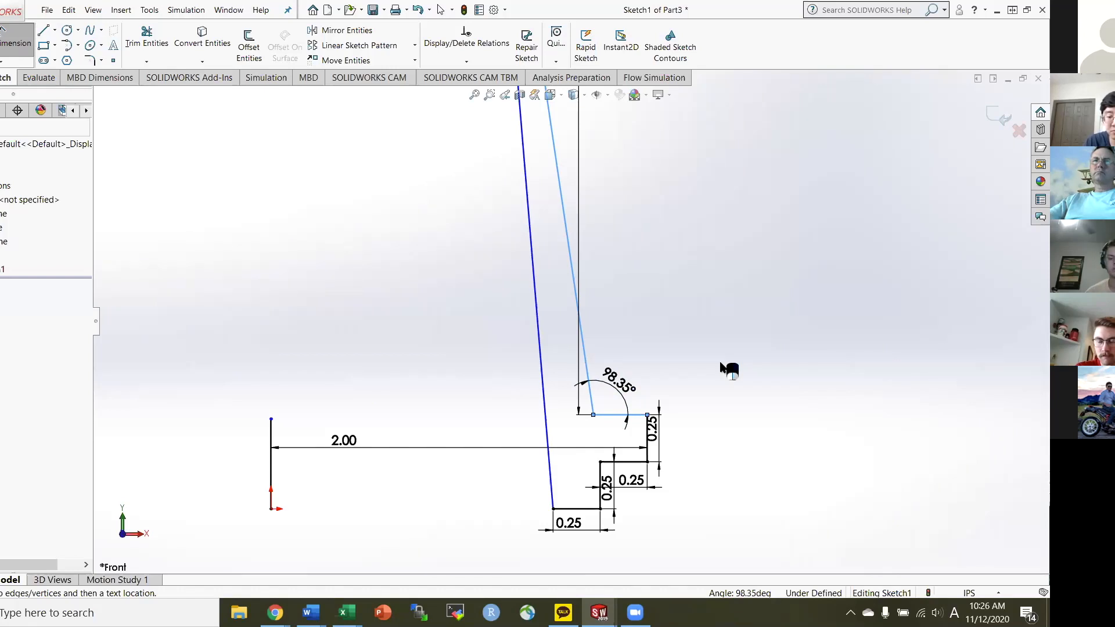
{"action": "left_click", "coordinate": [720, 367]}
{"action": "type", "text": "110"}
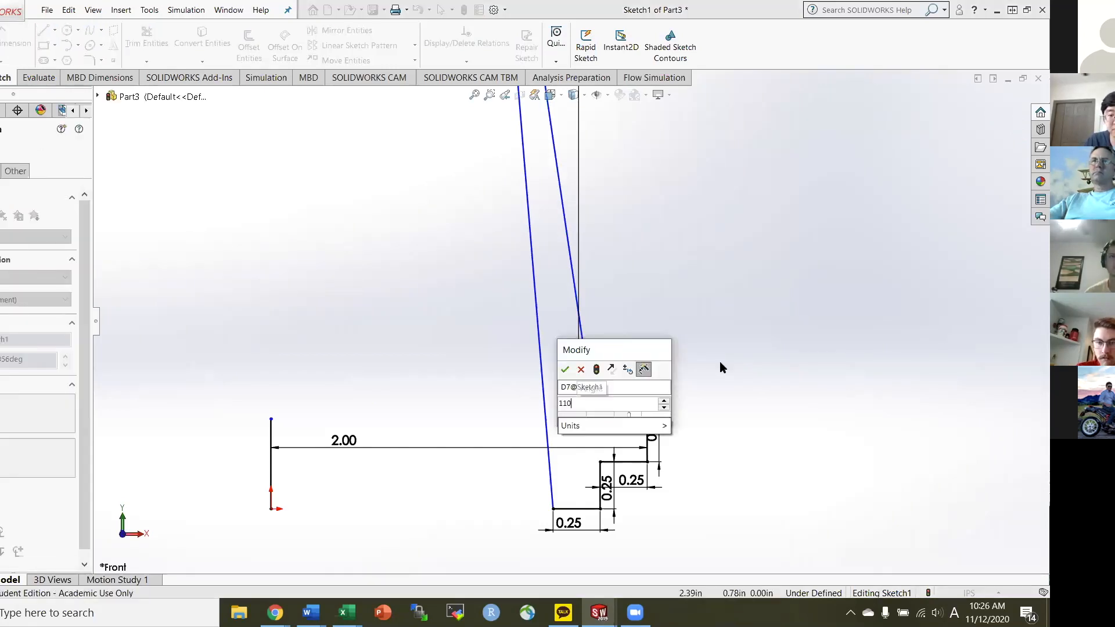
{"action": "key", "text": "Return"}
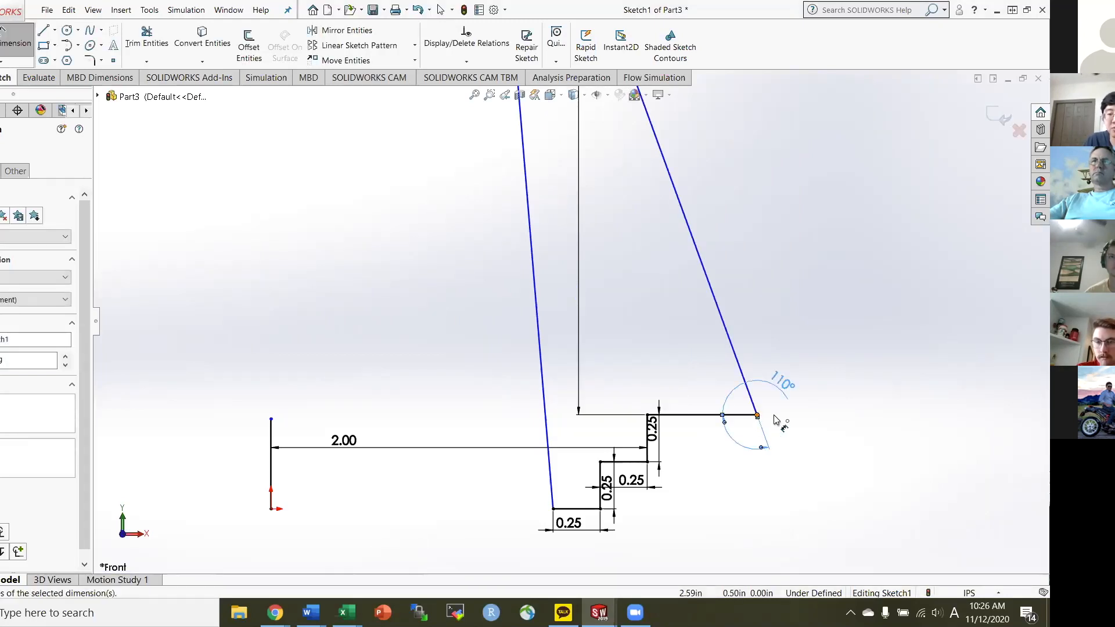
Move the outer slanted line's lower corner back inward of the flange's outer edge and set the flange's upper edge to 0.35 in.
{"action": "key", "text": "Escape"}
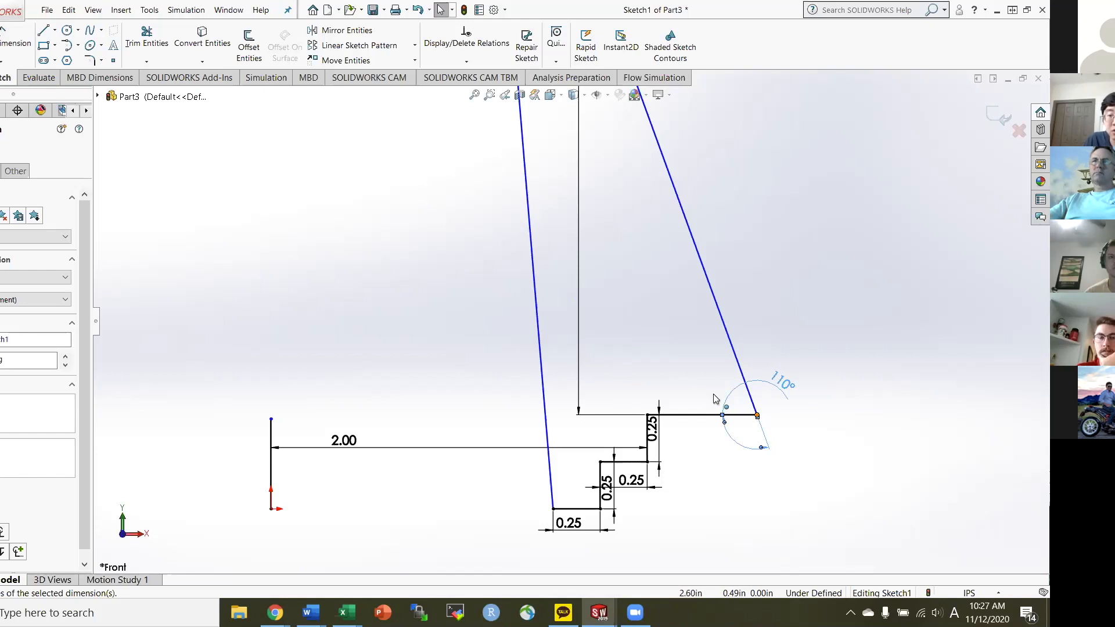
{"action": "left_click_drag", "start_coordinate": [757, 414], "coordinate": [597, 387]}
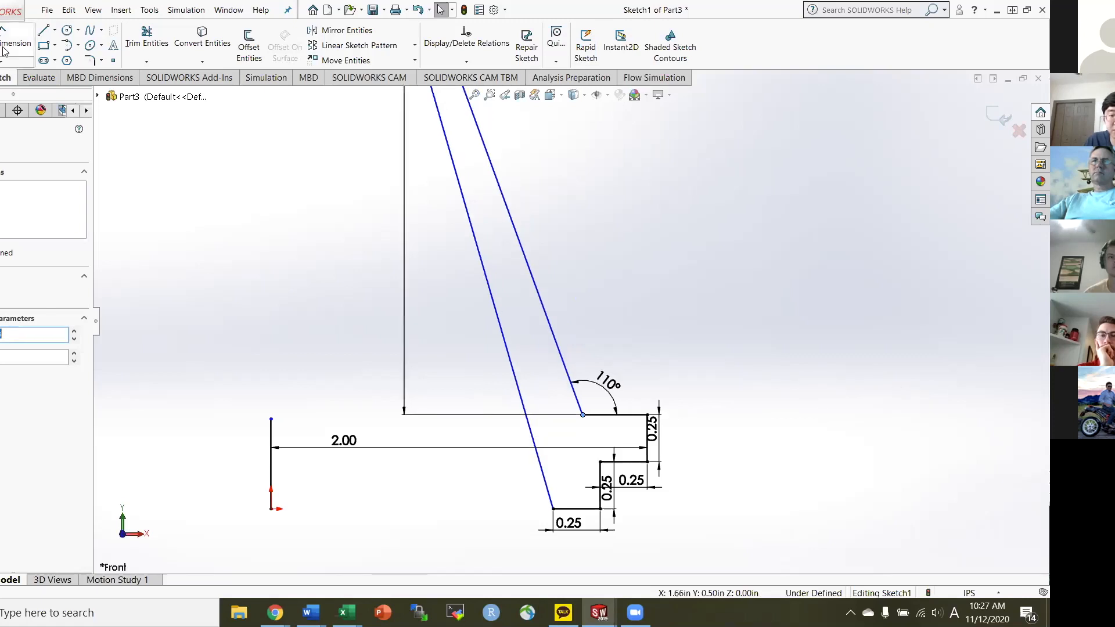
{"action": "left_click", "coordinate": [5, 51]}
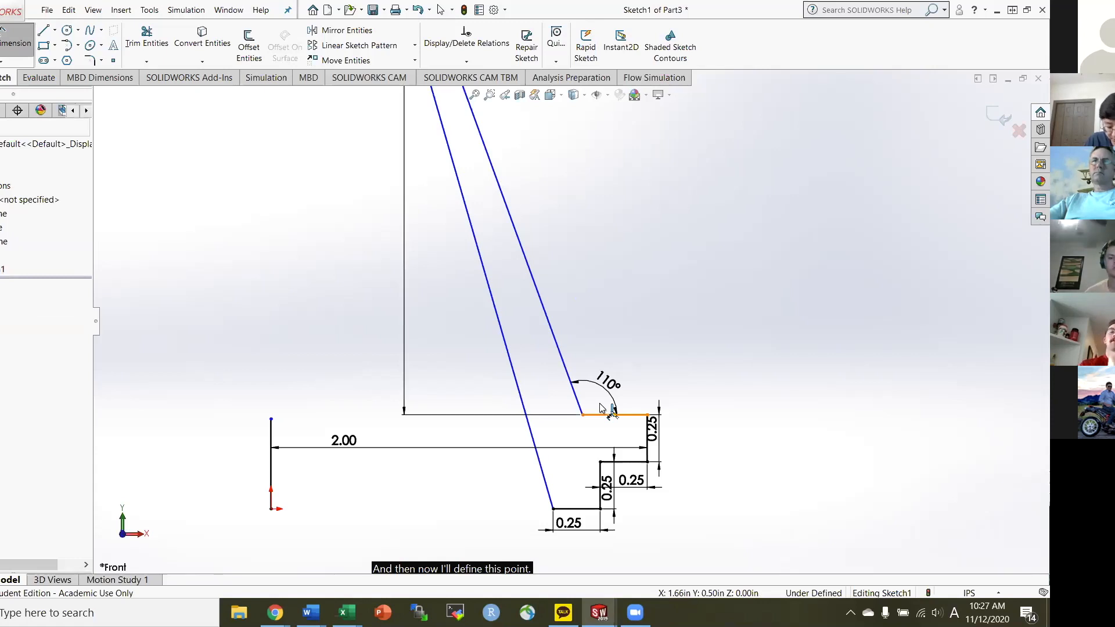
{"action": "left_click", "coordinate": [601, 407]}
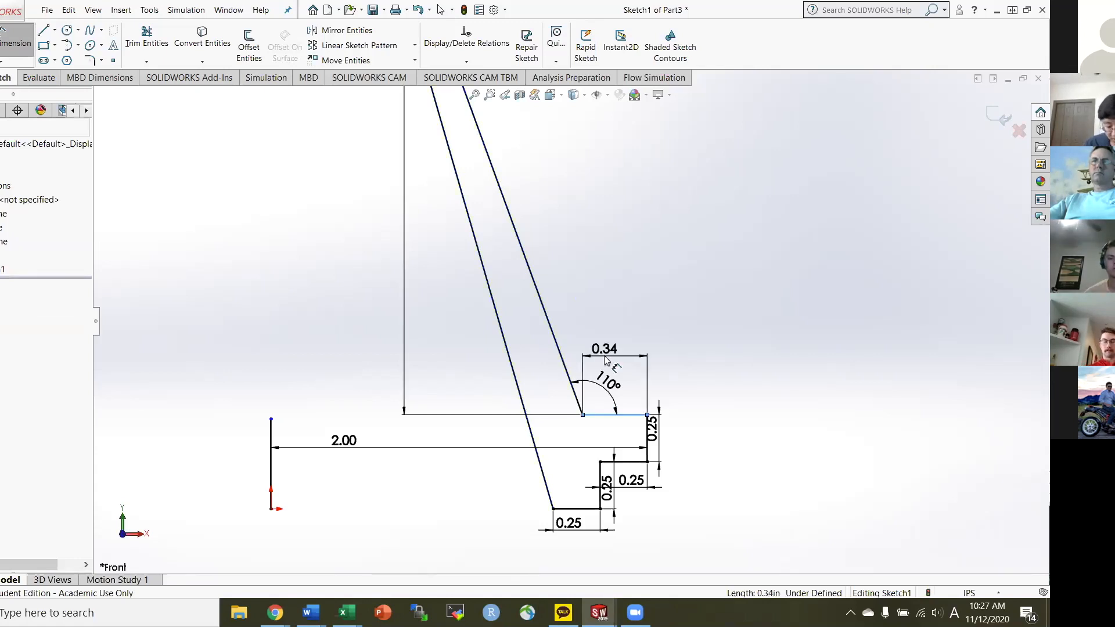
{"action": "left_click", "coordinate": [654, 341]}
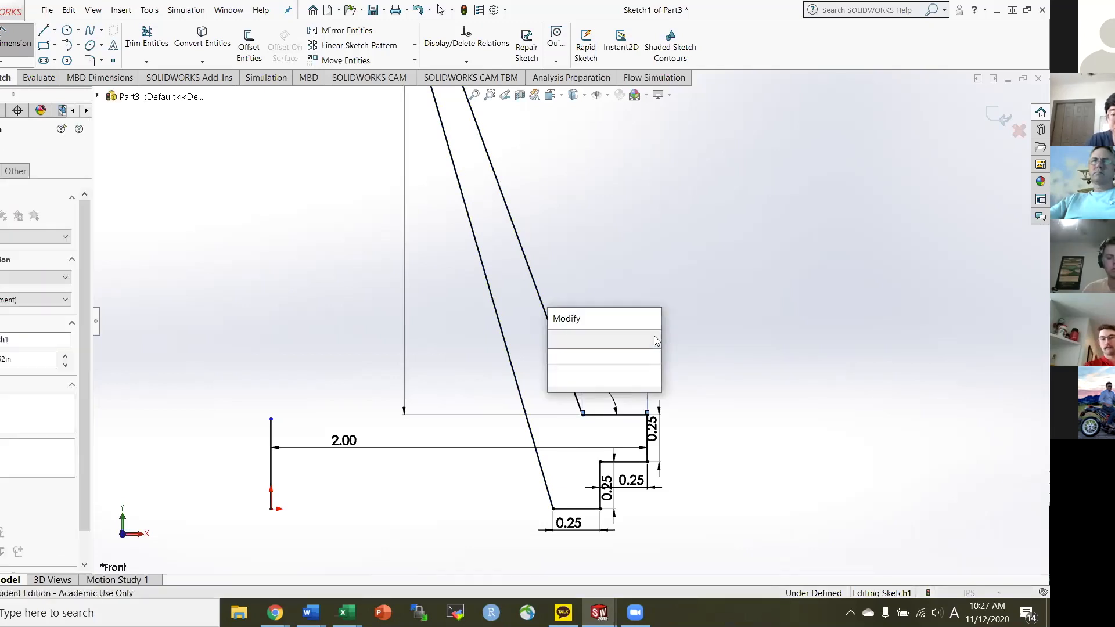
{"action": "key", "text": "Return"}
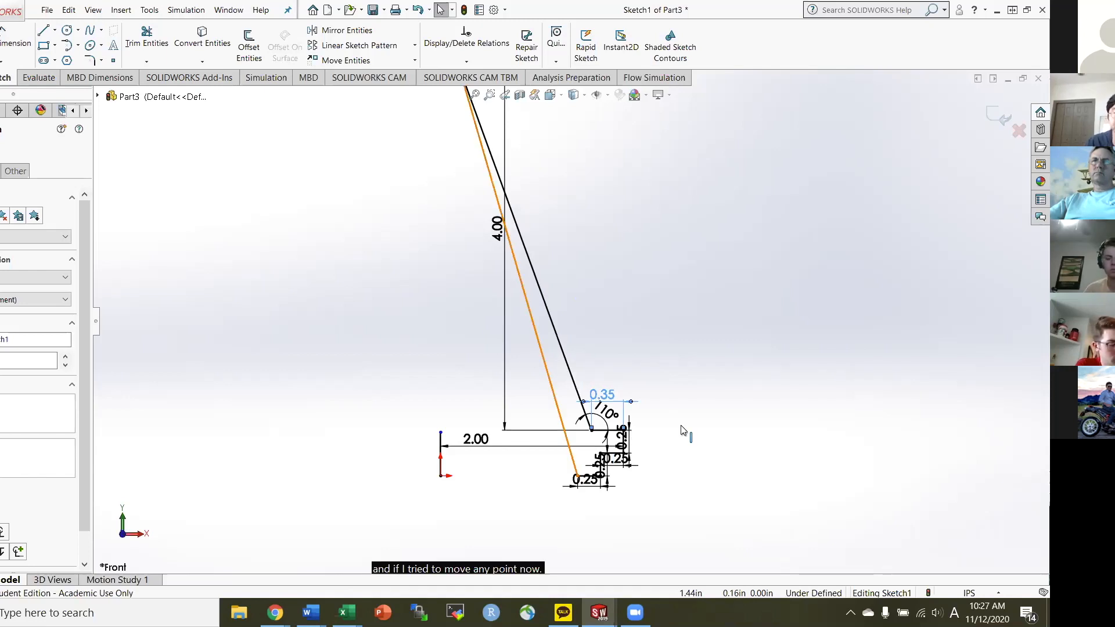
{"action": "mouse_move", "coordinate": [681, 426]}
{"action": "left_mouse_down"}
{"action": "mouse_move", "coordinate": [527, 377]}
{"action": "mouse_move", "coordinate": [675, 326]}
{"action": "left_mouse_up"}
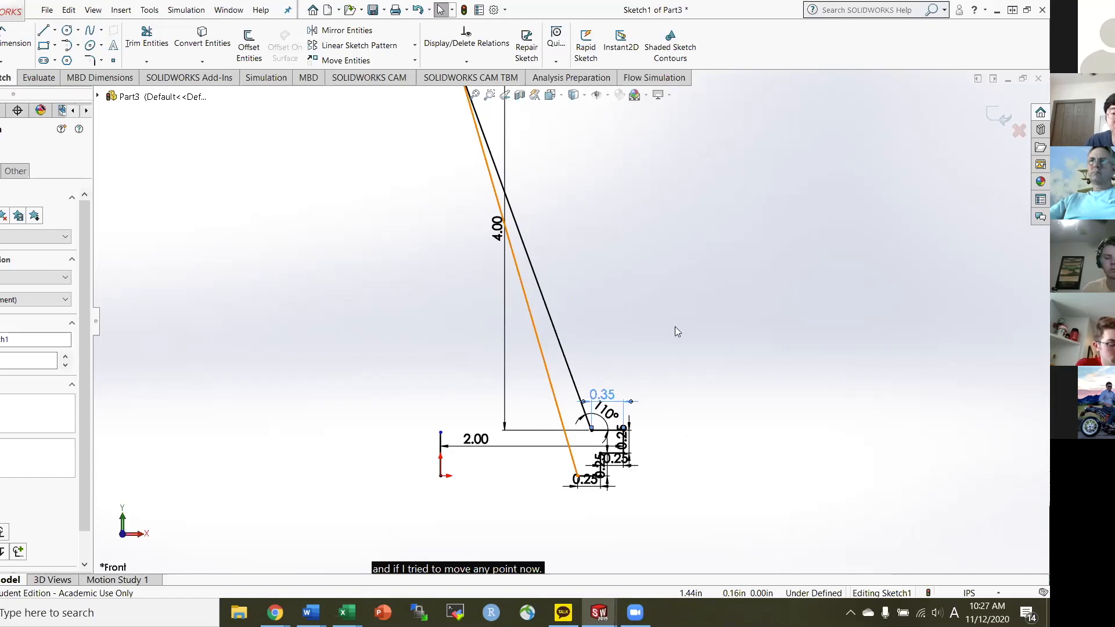
Reposition the 4 in height dimension outside the profile, beyond the outer slanted line and near the flange's outer edge.
{"action": "scroll", "coordinate": [675, 326], "scroll_direction": "up", "scroll_amount": 1}
{"action": "left_click", "coordinate": [671, 334]}
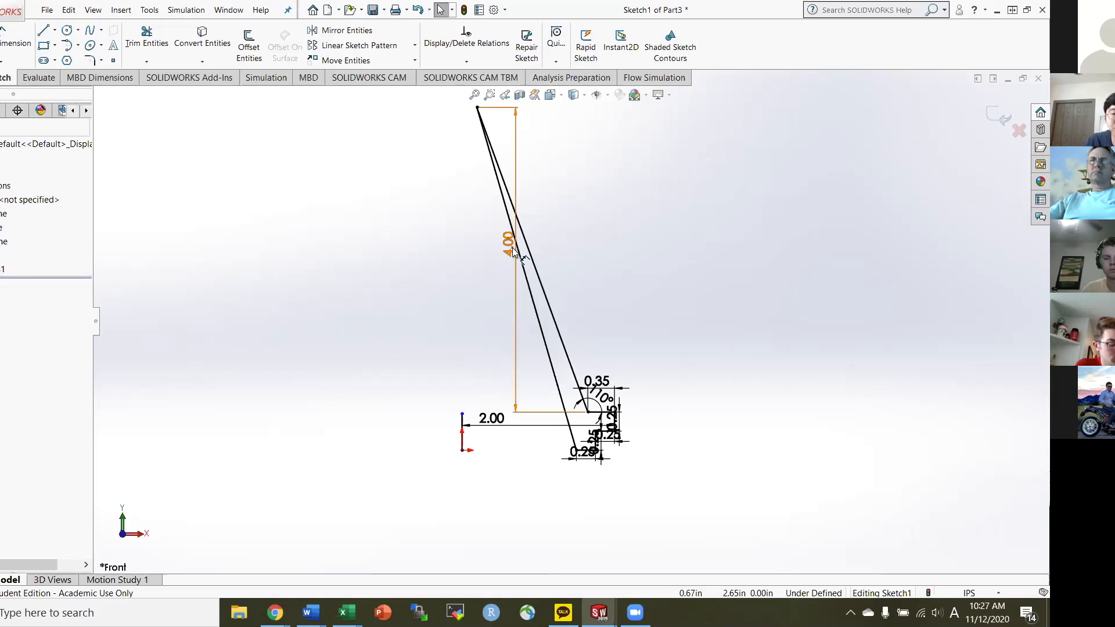
{"action": "left_click_drag", "start_coordinate": [512, 249], "coordinate": [602, 398]}
{"action": "left_click", "coordinate": [514, 414]}
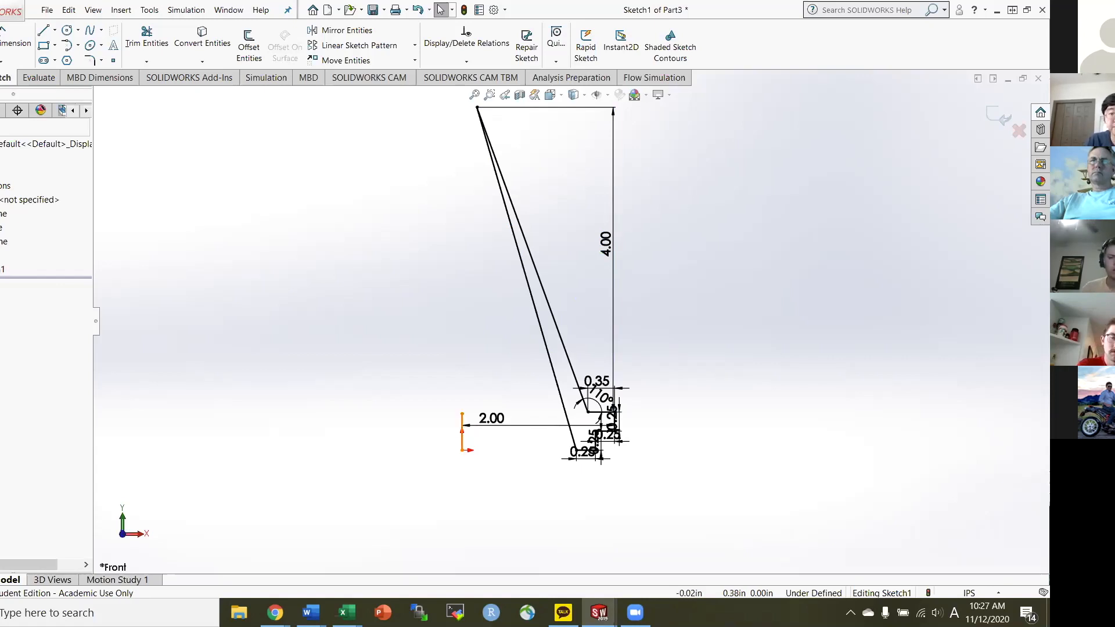
{"action": "left_click", "coordinate": [1, 78]}
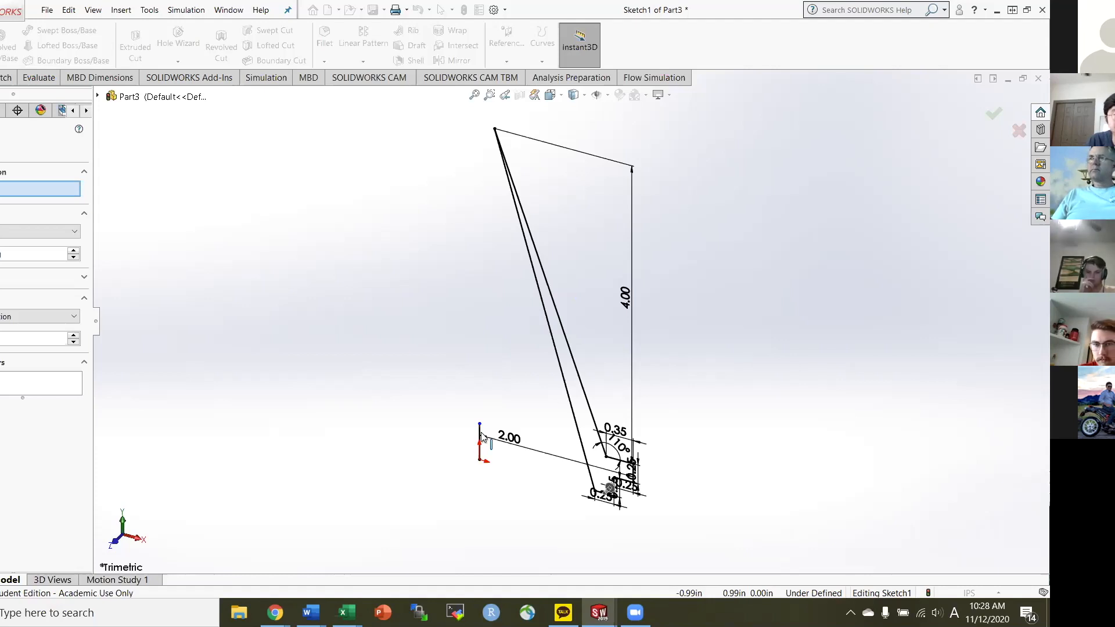
{"action": "left_click", "coordinate": [10, 188]}
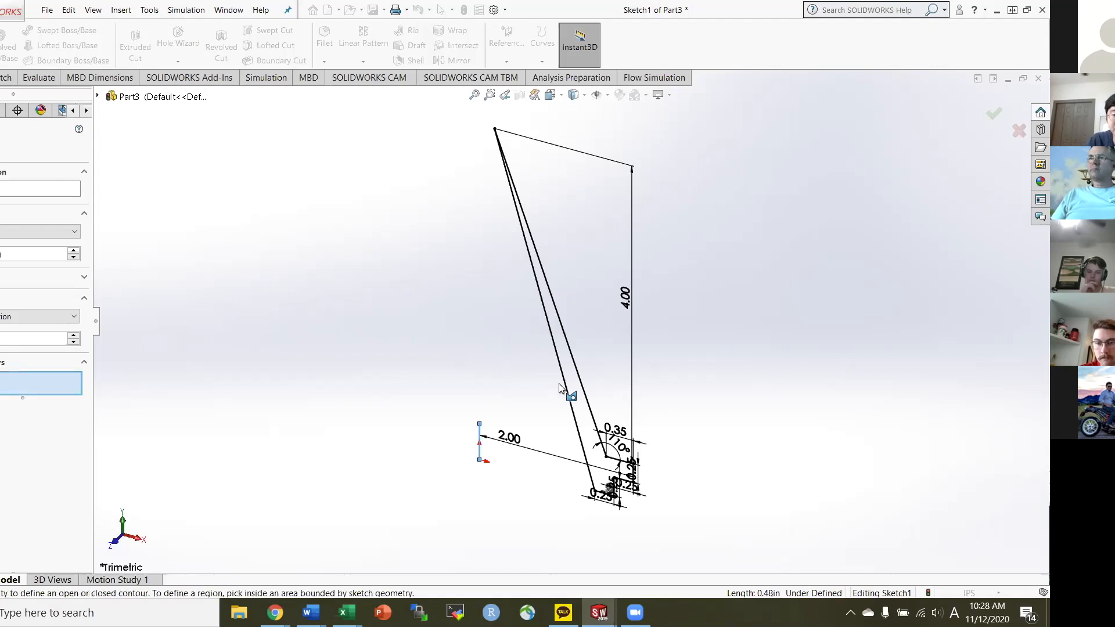
{"action": "left_click", "coordinate": [586, 423]}
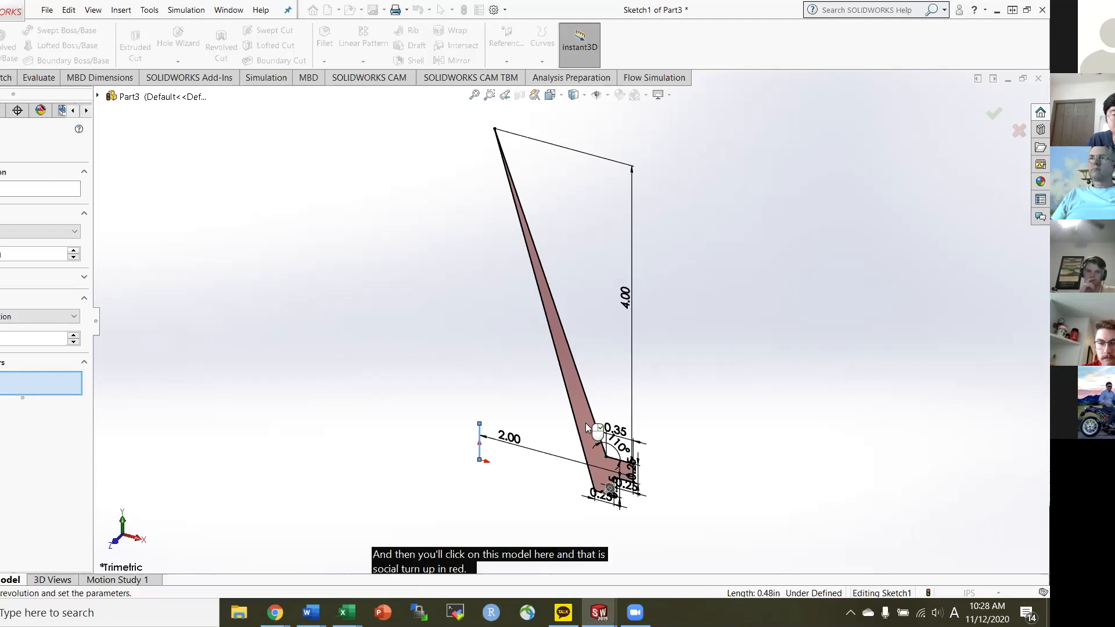
{"action": "left_click", "coordinate": [574, 380]}
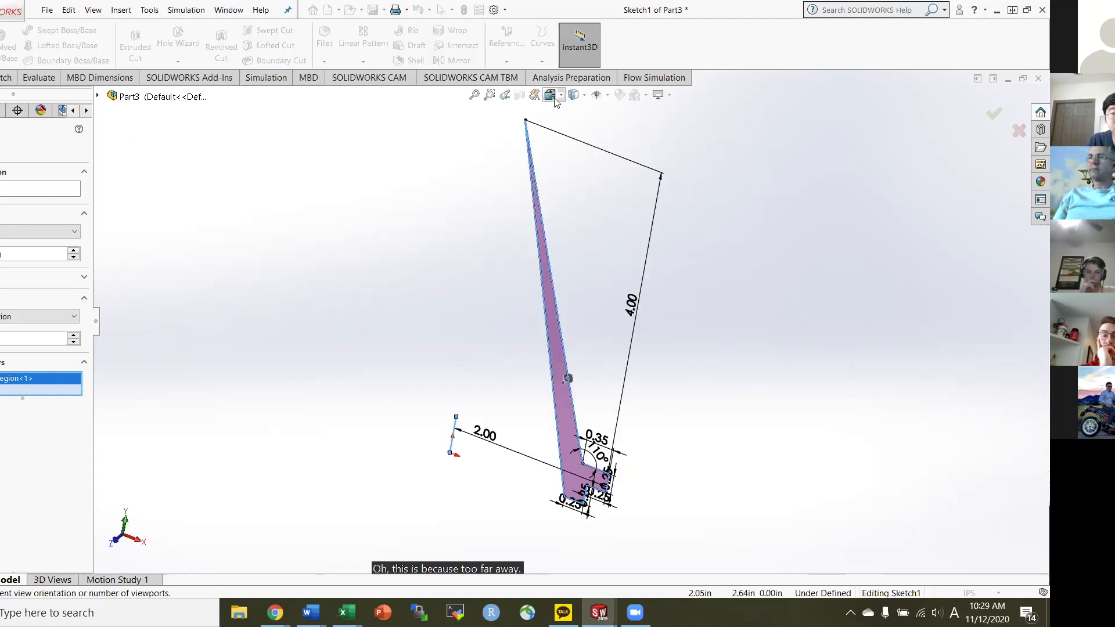
{"action": "left_click", "coordinate": [569, 141]}
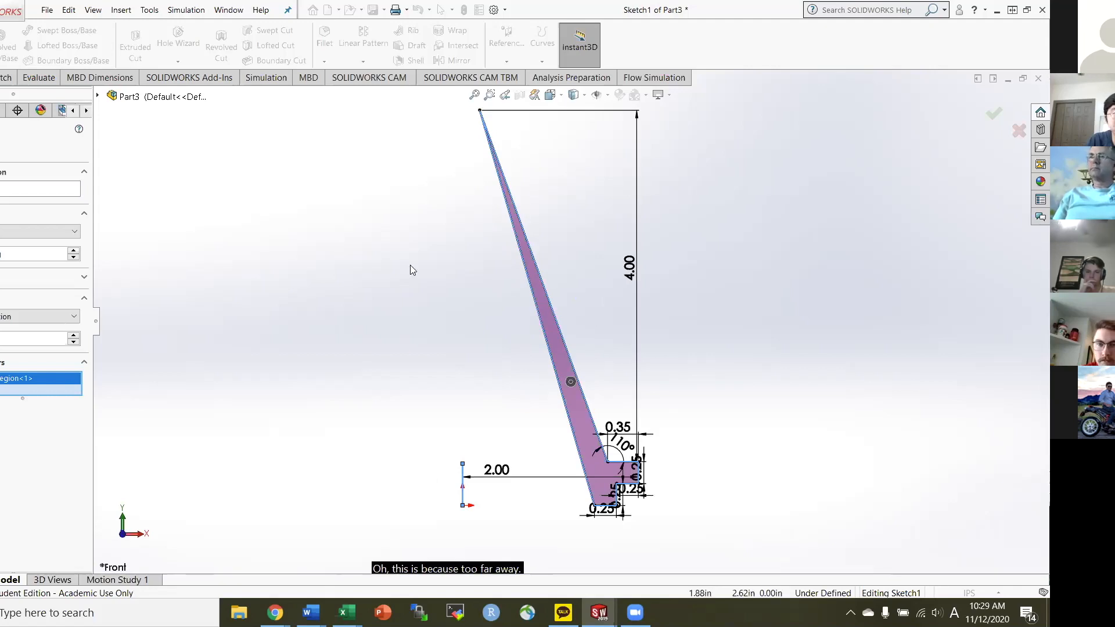
{"action": "key", "text": "Escape"}
Set the vertical distance from the profile's apex to the flange's upper edge to 3 in.
{"action": "left_click", "coordinate": [636, 273]}
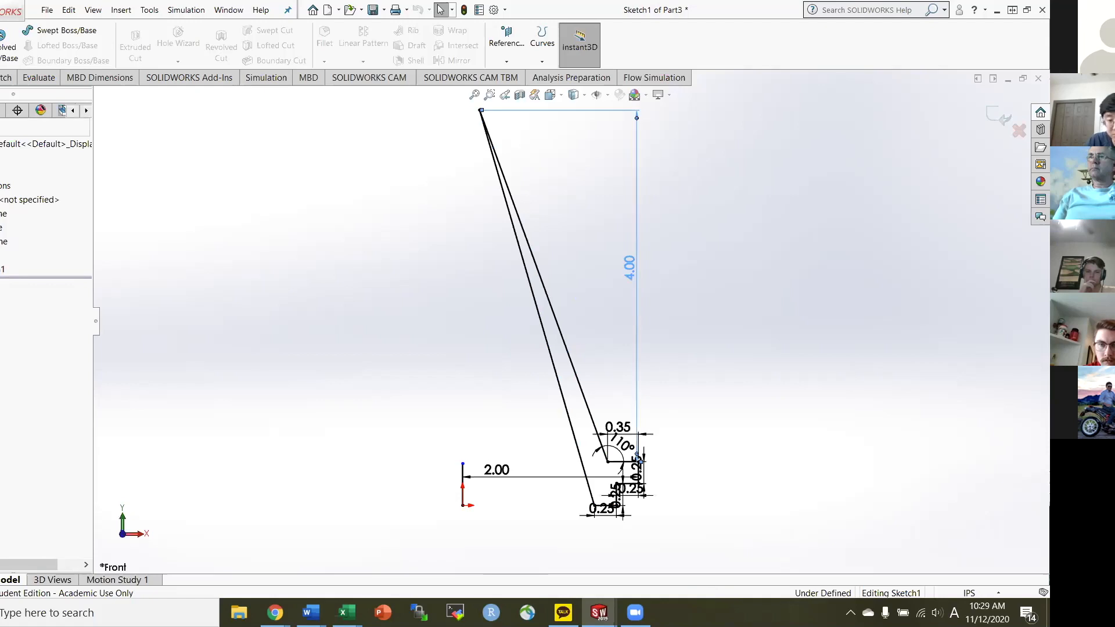
{"action": "double_click", "coordinate": [635, 273]}
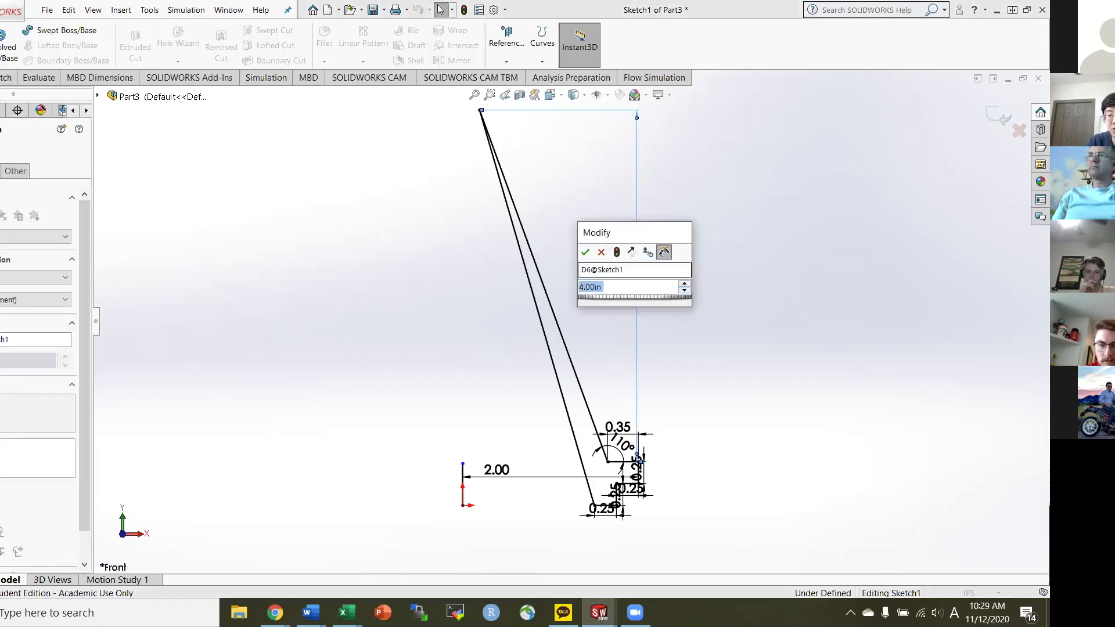
{"action": "type", "text": "3"}
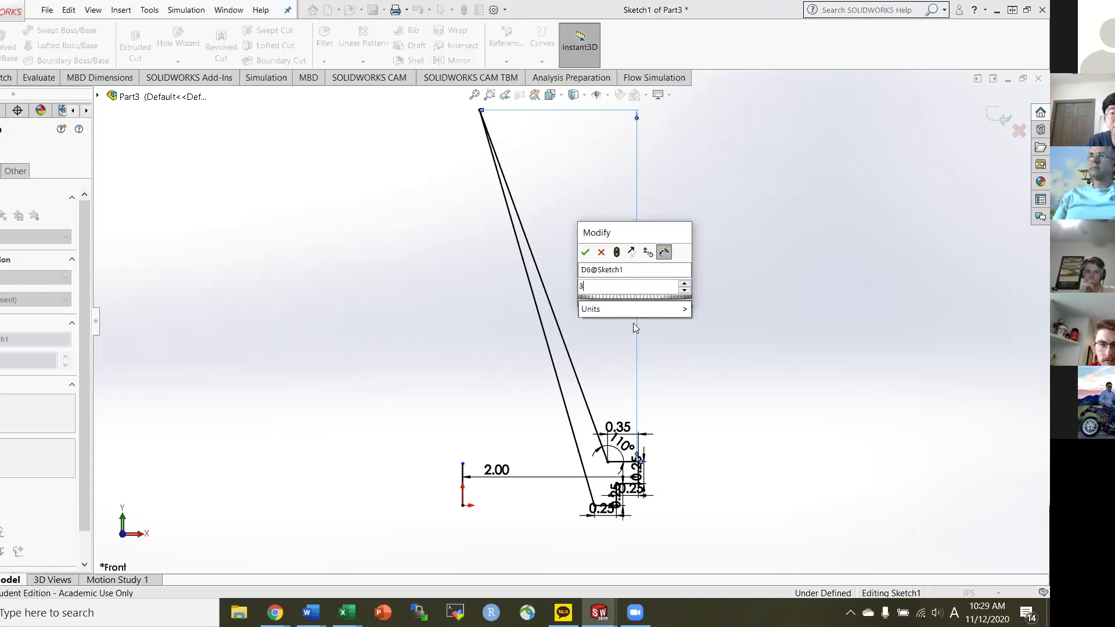
{"action": "key", "text": "Return"}
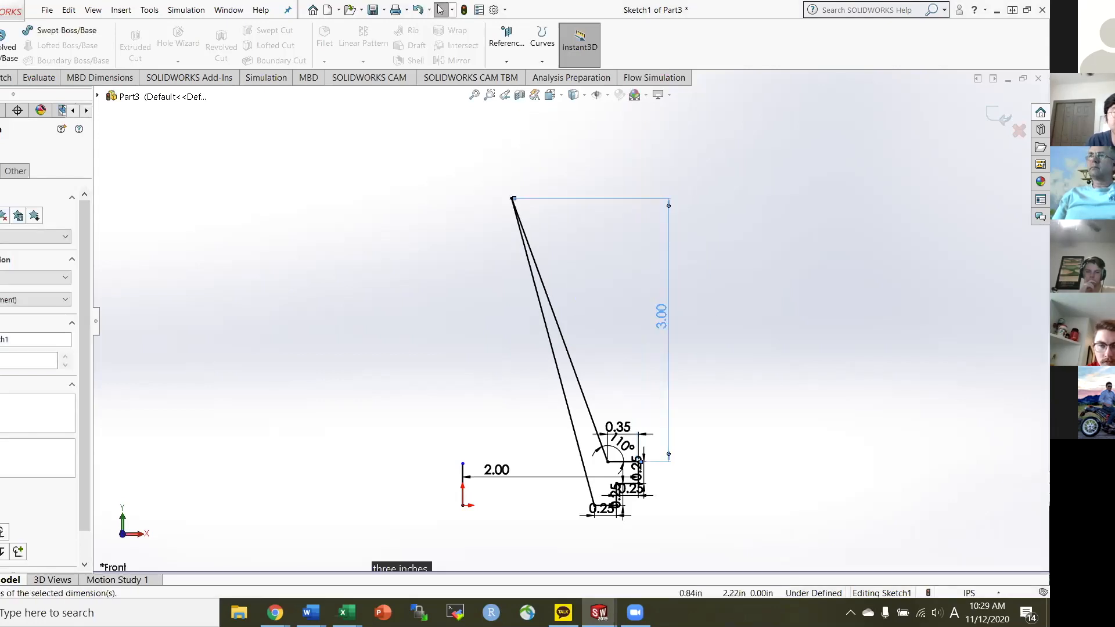
Try to revolve the closed profile region about the vertical axis line, removing the unwanted open contour from the selected contours.
{"action": "left_click", "coordinate": [3, 51]}
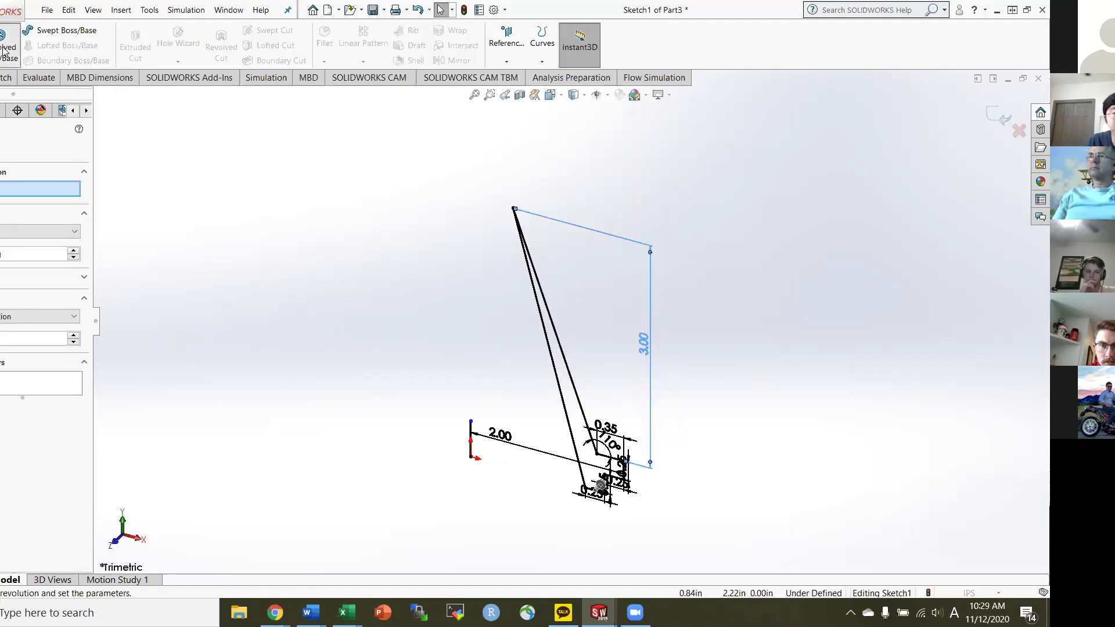
{"action": "left_click", "coordinate": [466, 433]}
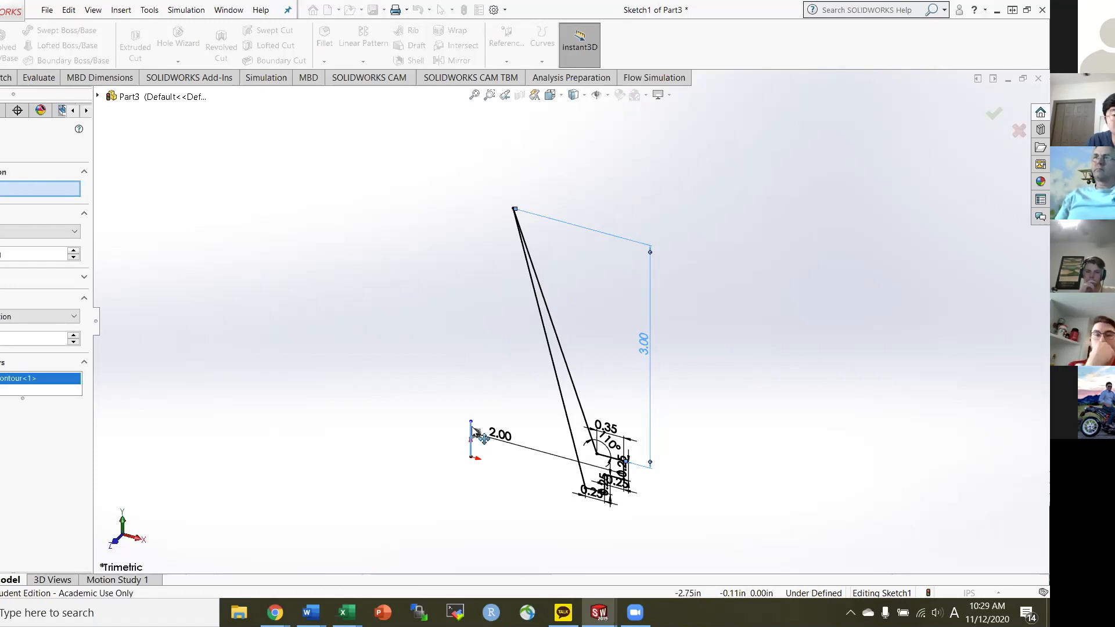
{"action": "left_click", "coordinate": [7, 381]}
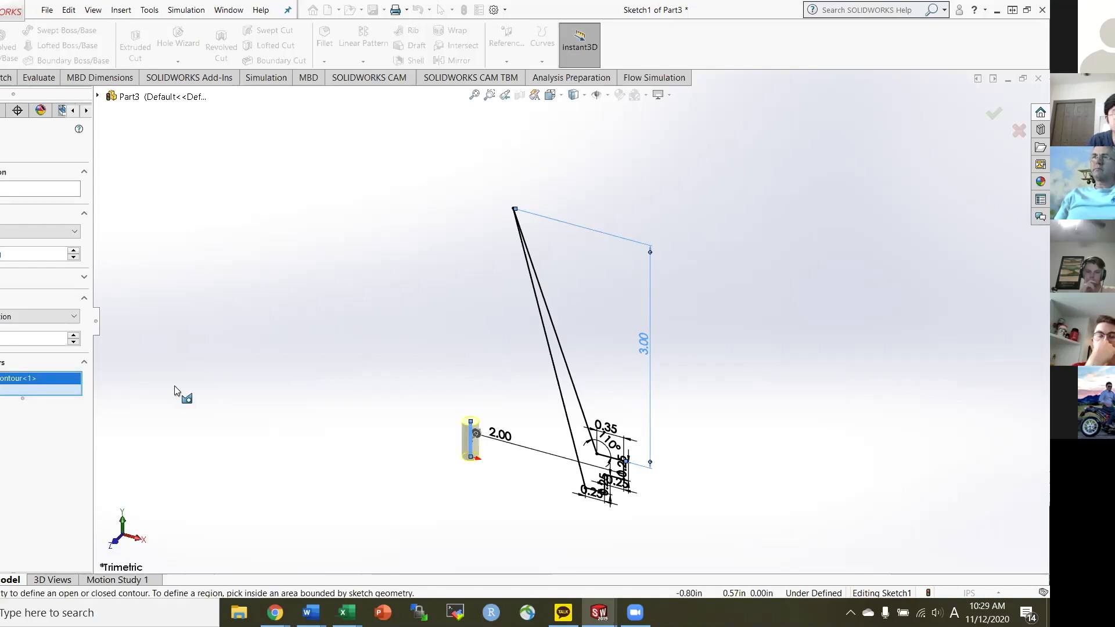
{"action": "left_click", "coordinate": [578, 433]}
{"action": "left_click", "coordinate": [24, 379]}
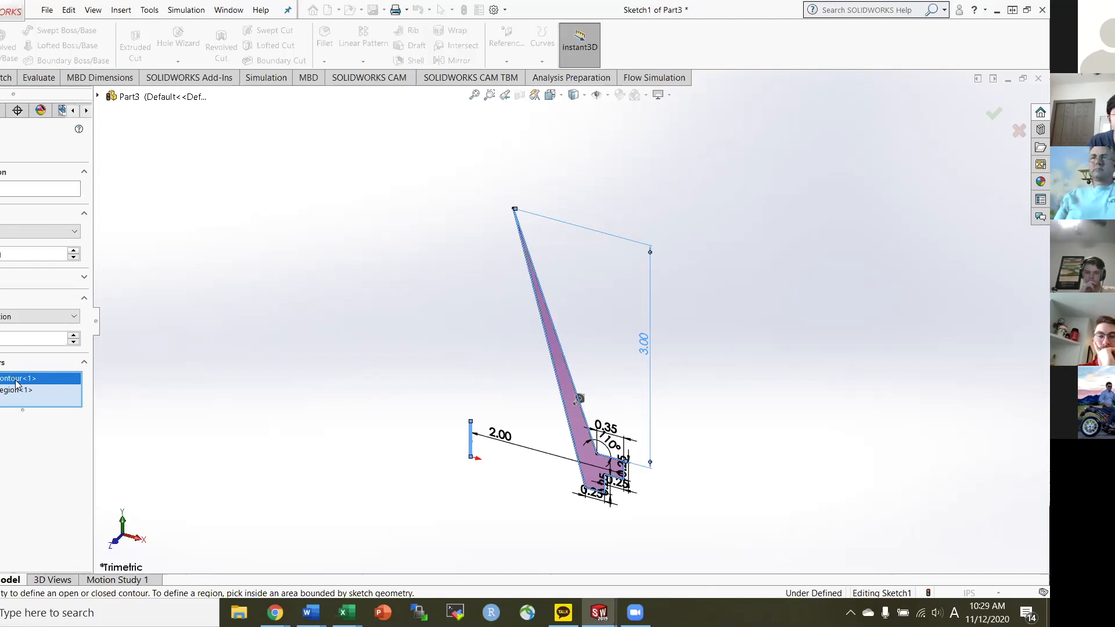
{"action": "left_click", "coordinate": [7, 392]}
{"action": "left_click", "coordinate": [12, 379]}
{"action": "right_click", "coordinate": [12, 378]}
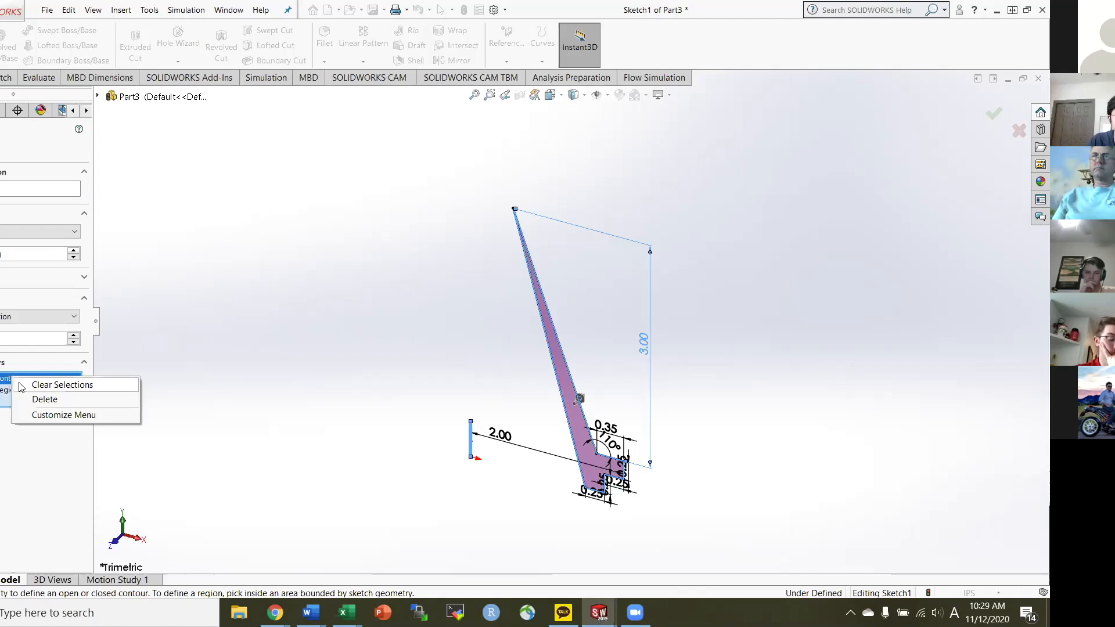
{"action": "left_click", "coordinate": [29, 399]}
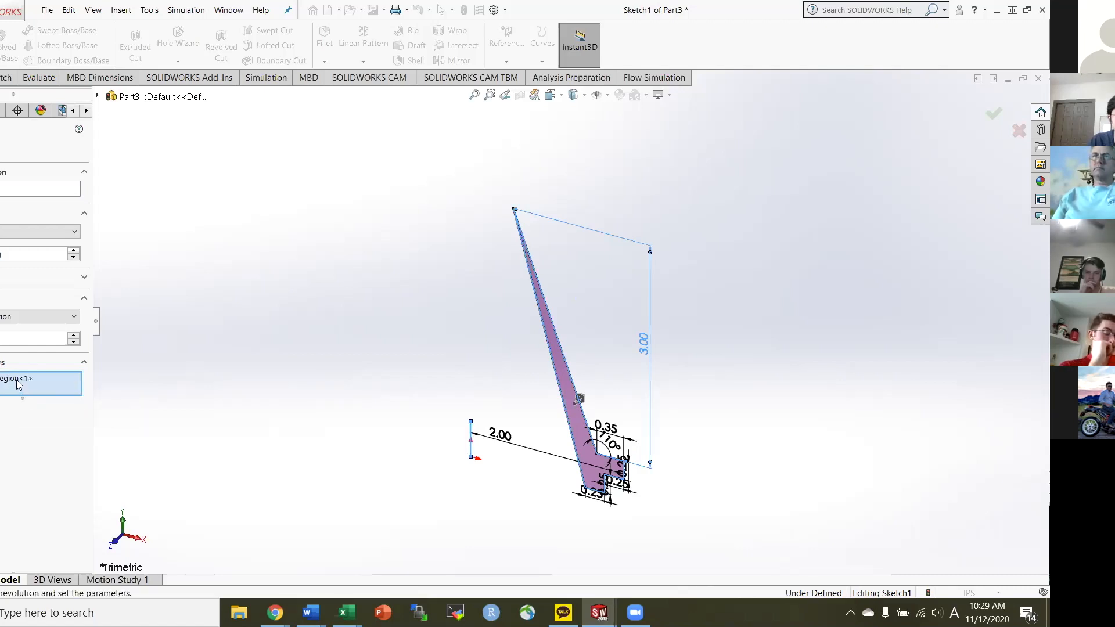
Try to complete the revolve of the selected profile region with the thin feature option turned off.
{"action": "left_click", "coordinate": [20, 380]}
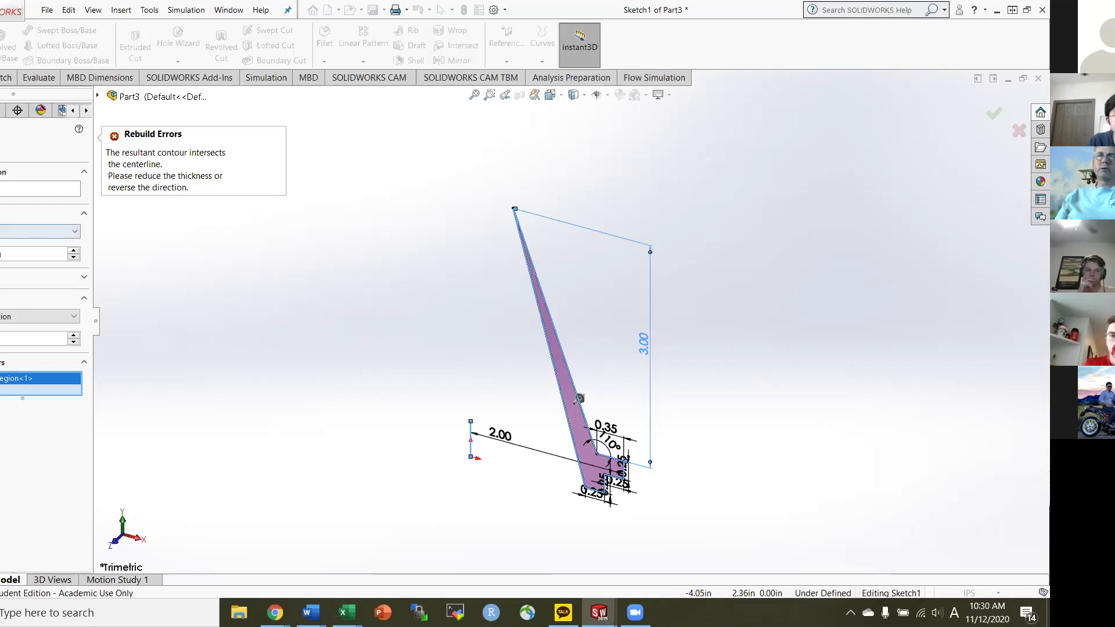
{"action": "left_click", "coordinate": [1, 298]}
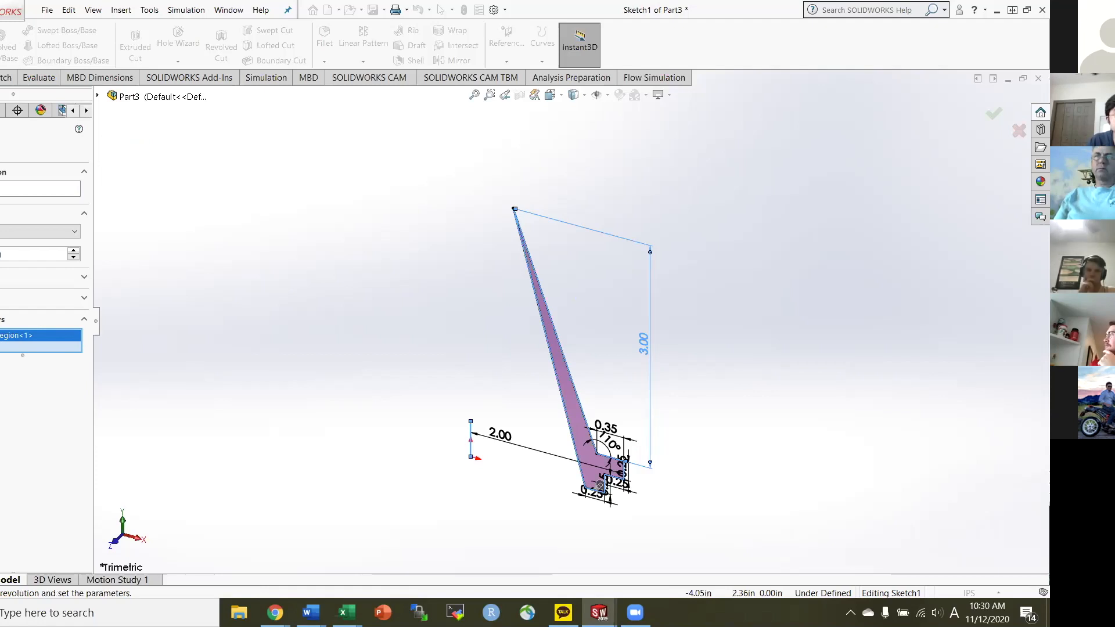
{"action": "key", "text": "Return"}
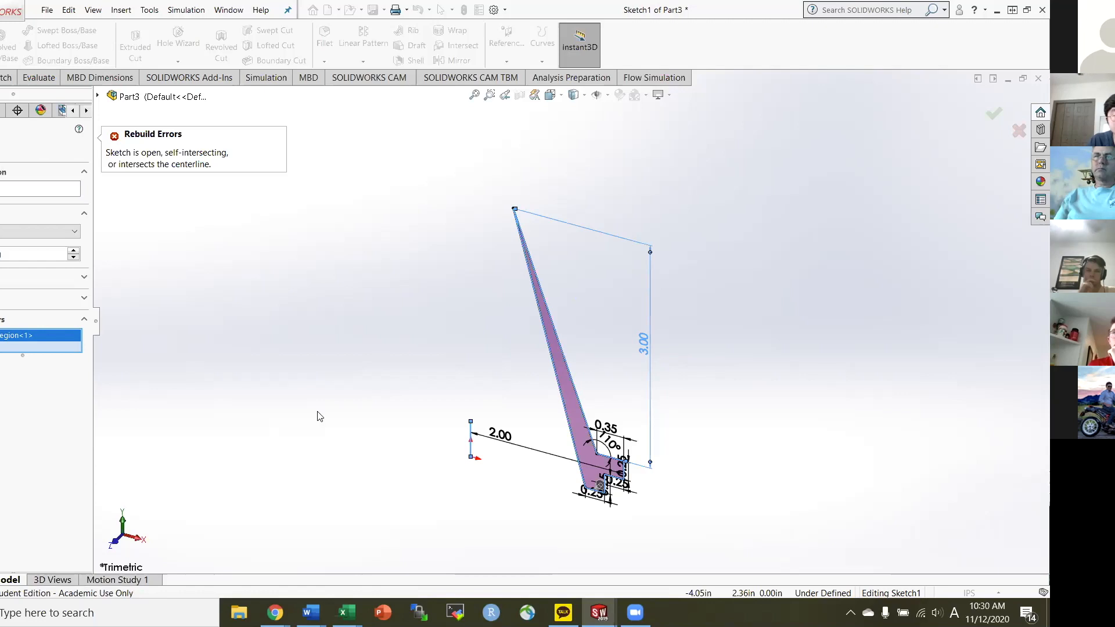
{"action": "key", "text": "Escape"}
Revolve the closed flanged cone profile about the short vertical axis line to create a solid body.
{"action": "scroll", "coordinate": [604, 457], "scroll_direction": "down", "scroll_amount": 3}
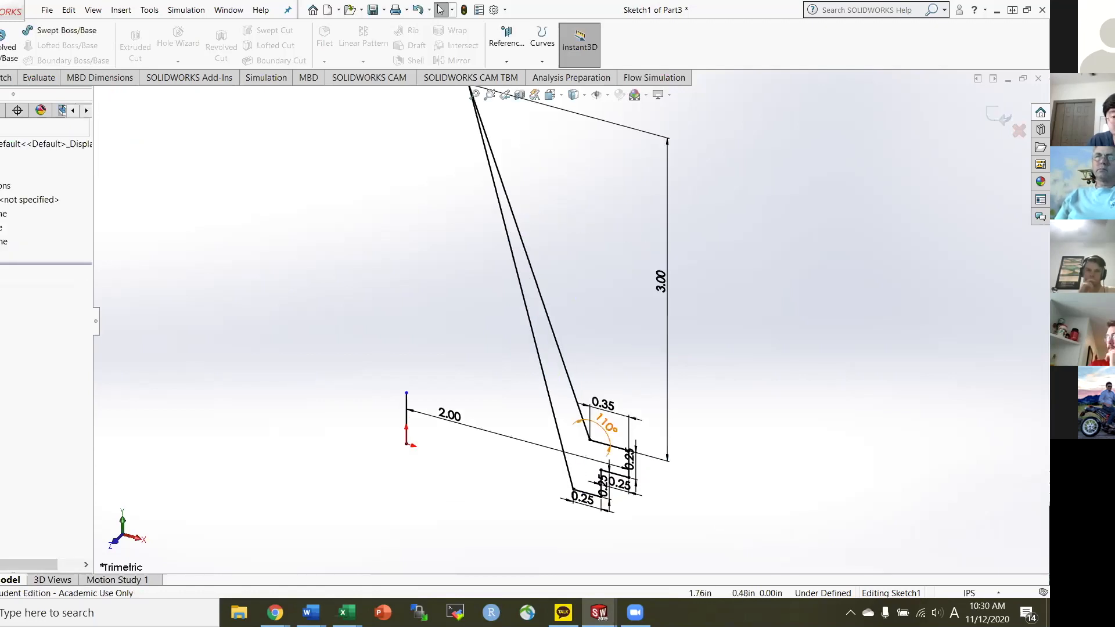
{"action": "scroll", "coordinate": [610, 459], "scroll_direction": "down", "scroll_amount": 3}
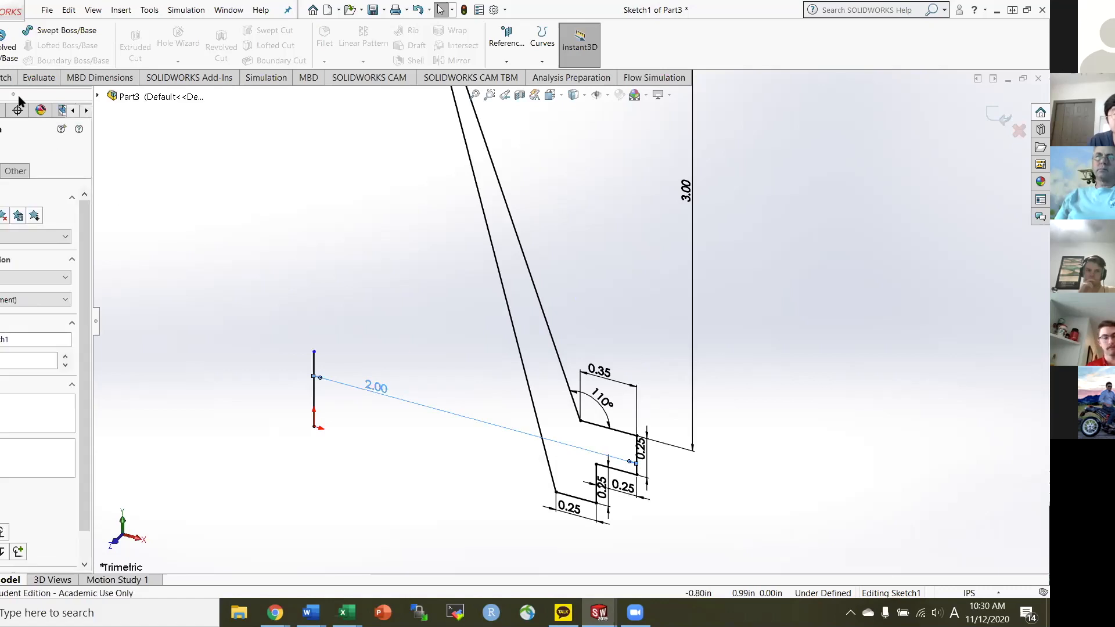
{"action": "key", "text": "Escape"}
{"action": "left_click", "coordinate": [4, 78]}
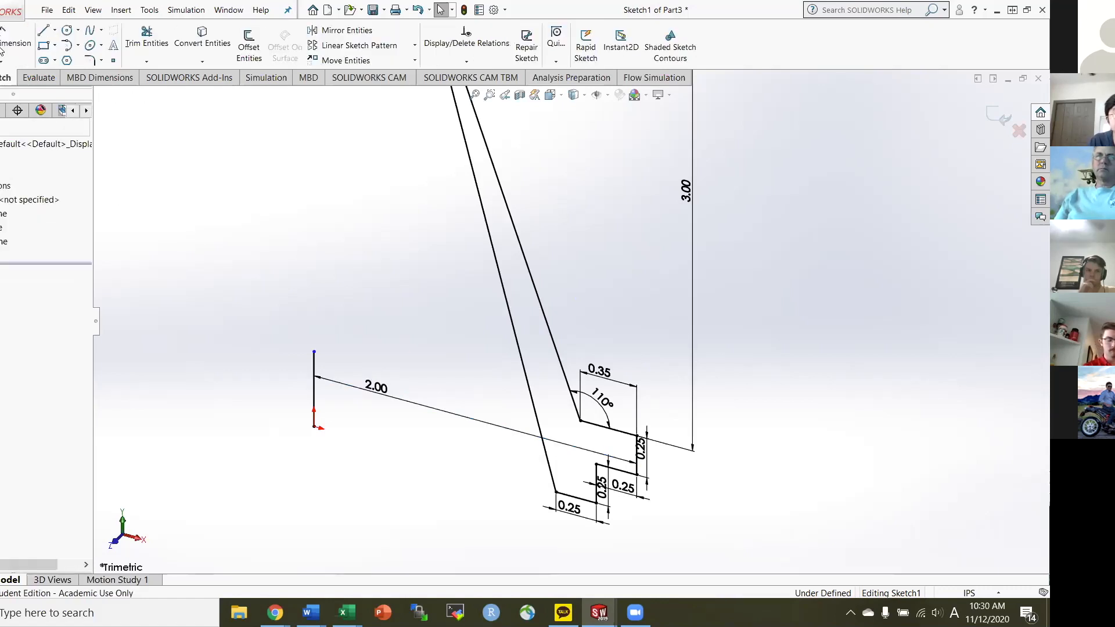
{"action": "left_click", "coordinate": [0, 78]}
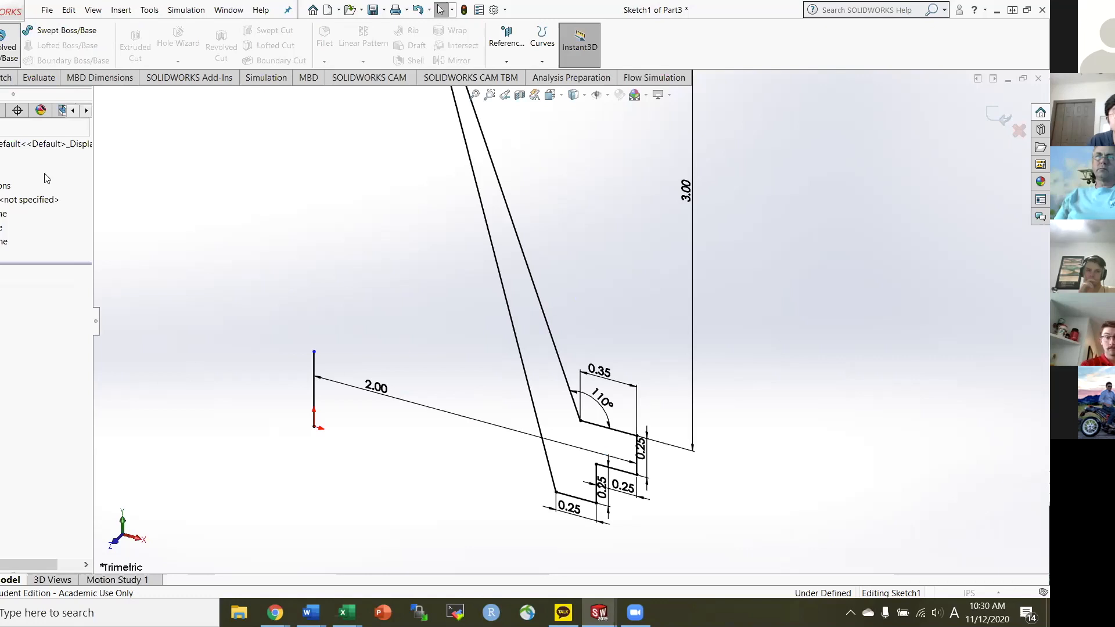
{"action": "left_click", "coordinate": [7, 46]}
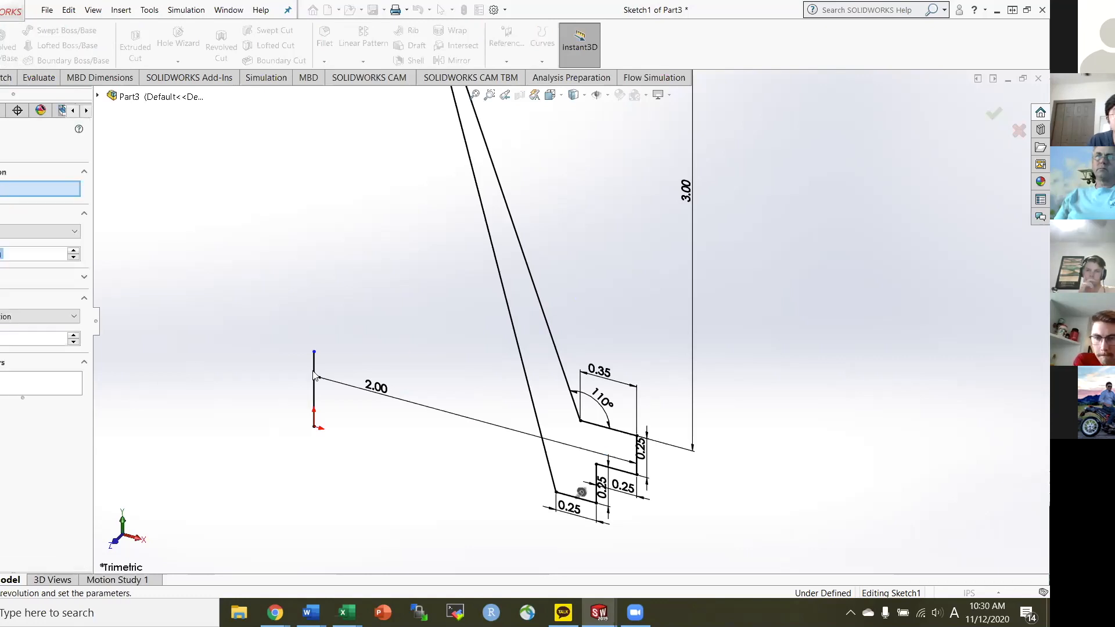
{"action": "left_click", "coordinate": [313, 370]}
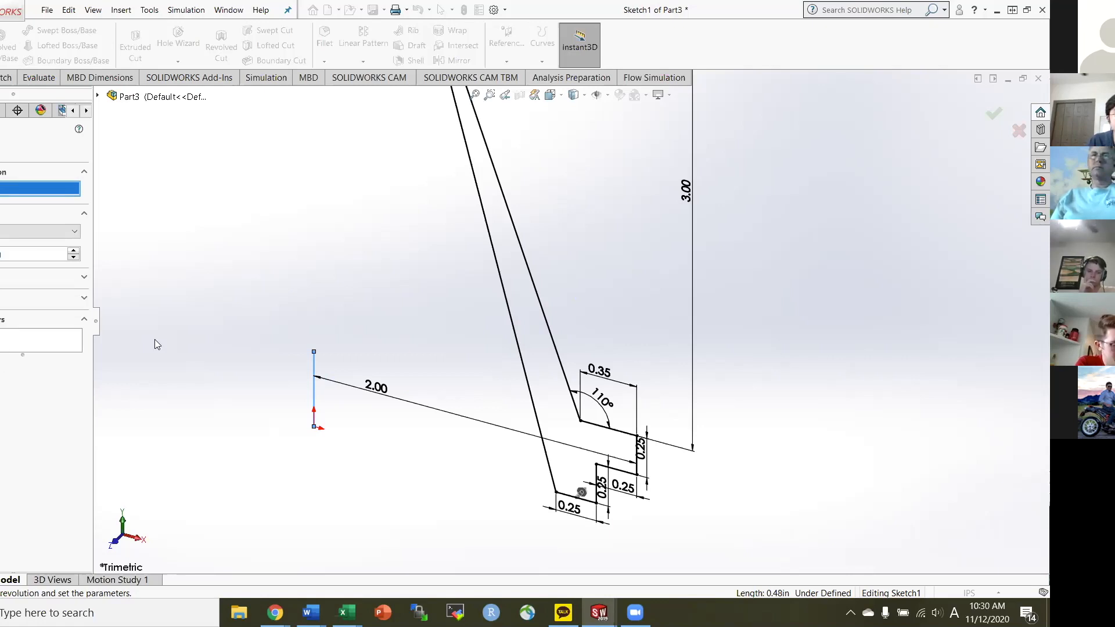
{"action": "left_click", "coordinate": [591, 440]}
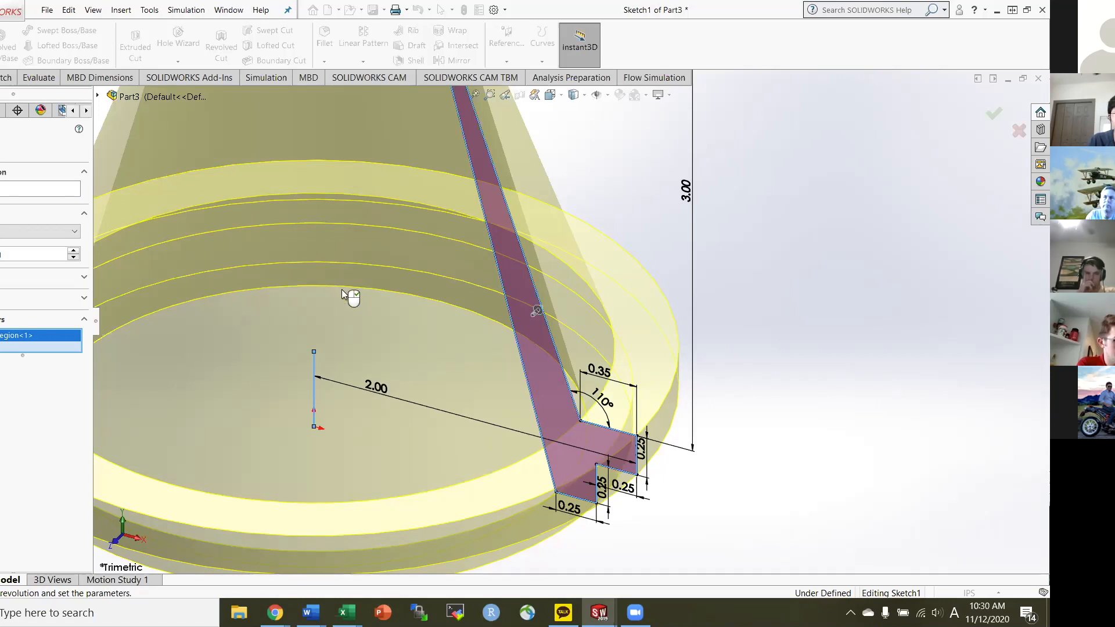
{"action": "scroll", "coordinate": [45, 317], "scroll_direction": "up", "scroll_amount": 3}
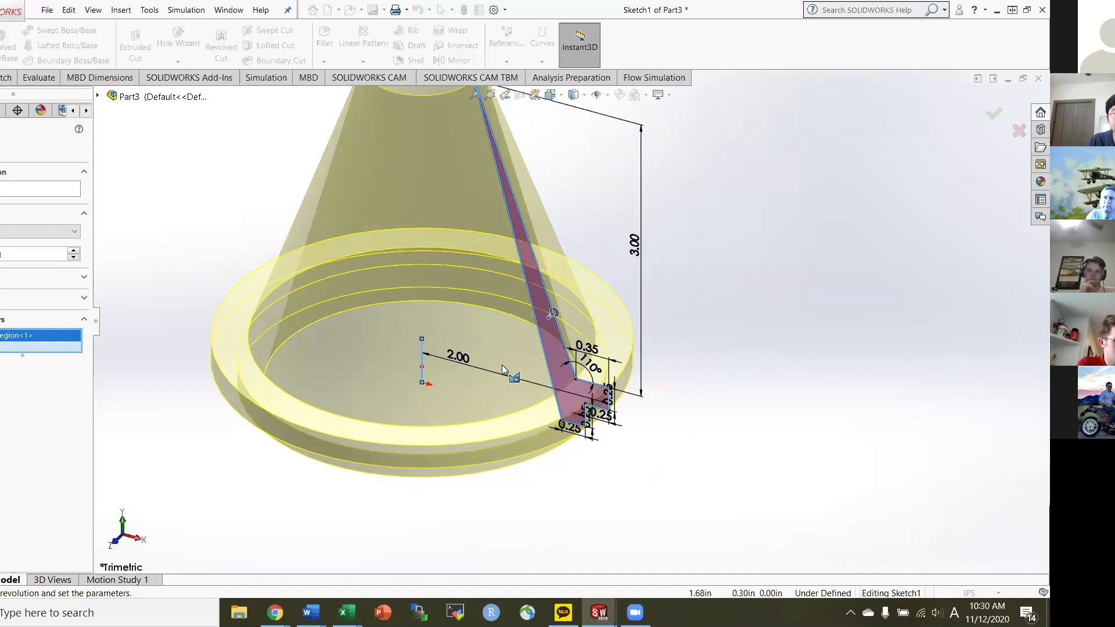
{"action": "scroll", "coordinate": [412, 208], "scroll_direction": "up", "scroll_amount": 1}
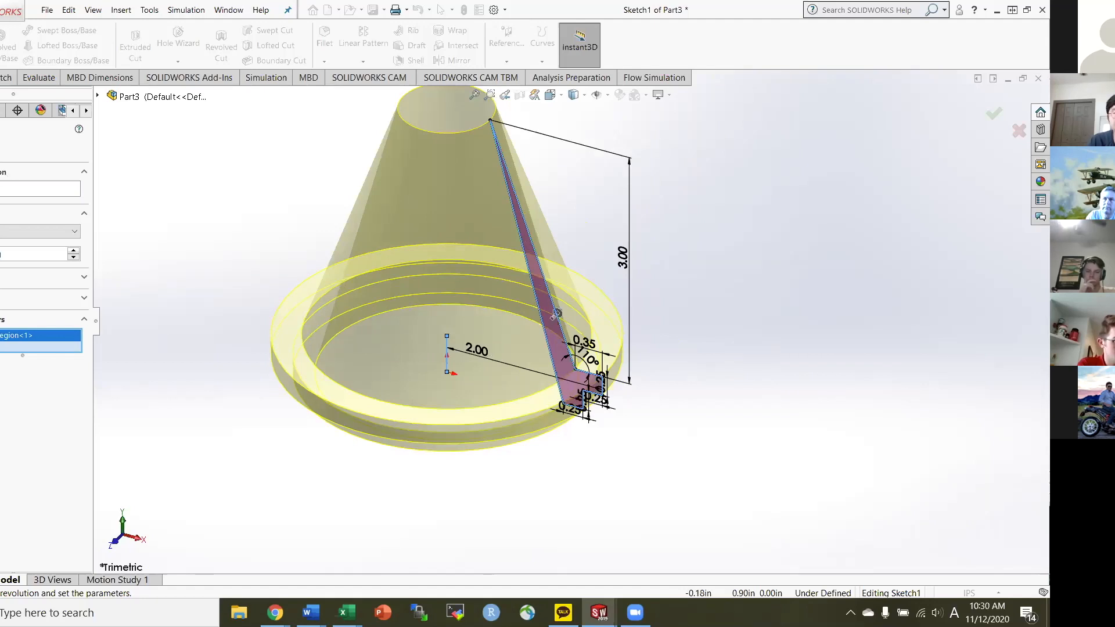
{"action": "key", "text": "Return"}
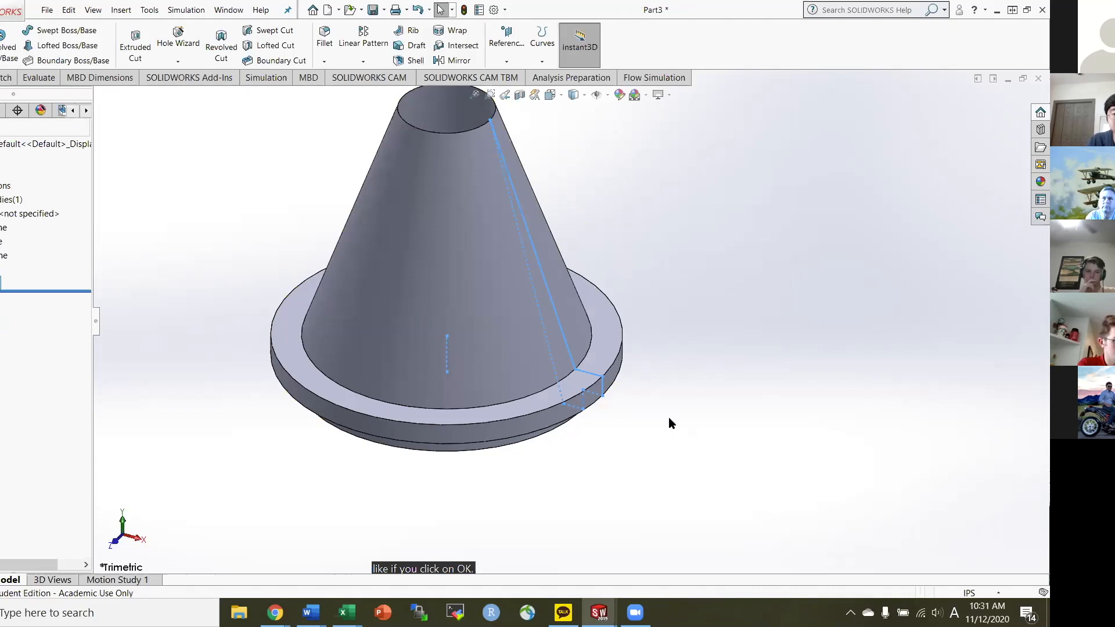
{"action": "middle_click_drag", "start_coordinate": [628, 423], "coordinate": [632, 452]}
{"action": "middle_click_drag", "start_coordinate": [633, 496], "coordinate": [679, 35]}
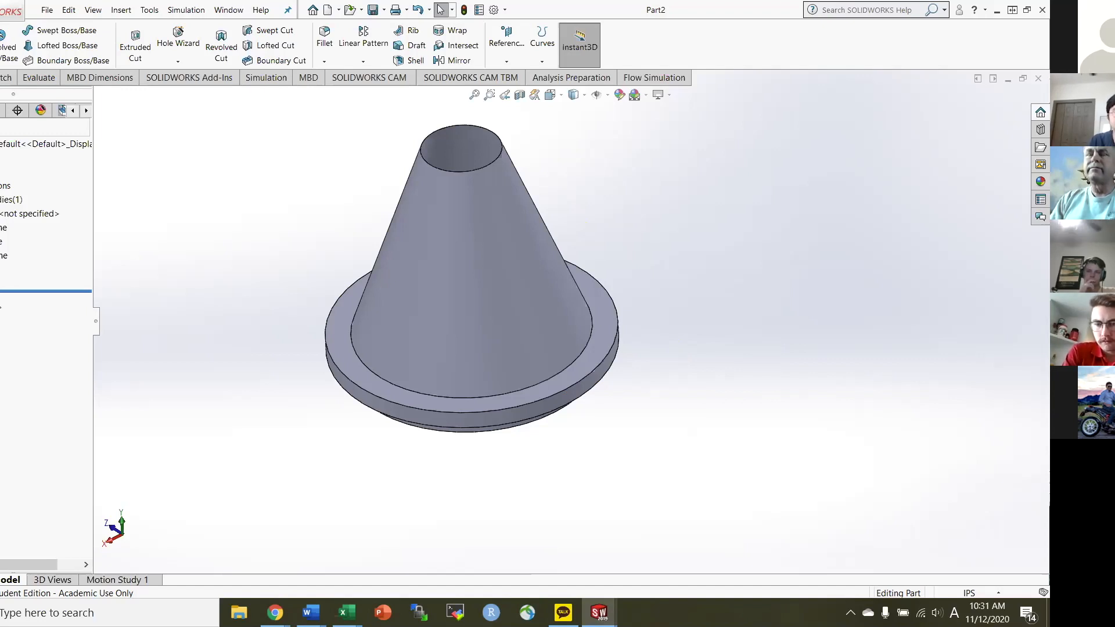
In Part2, delete the revolved flanged cone feature without deleting its absorbed sketch.
{"action": "left_click", "coordinate": [0, 284]}
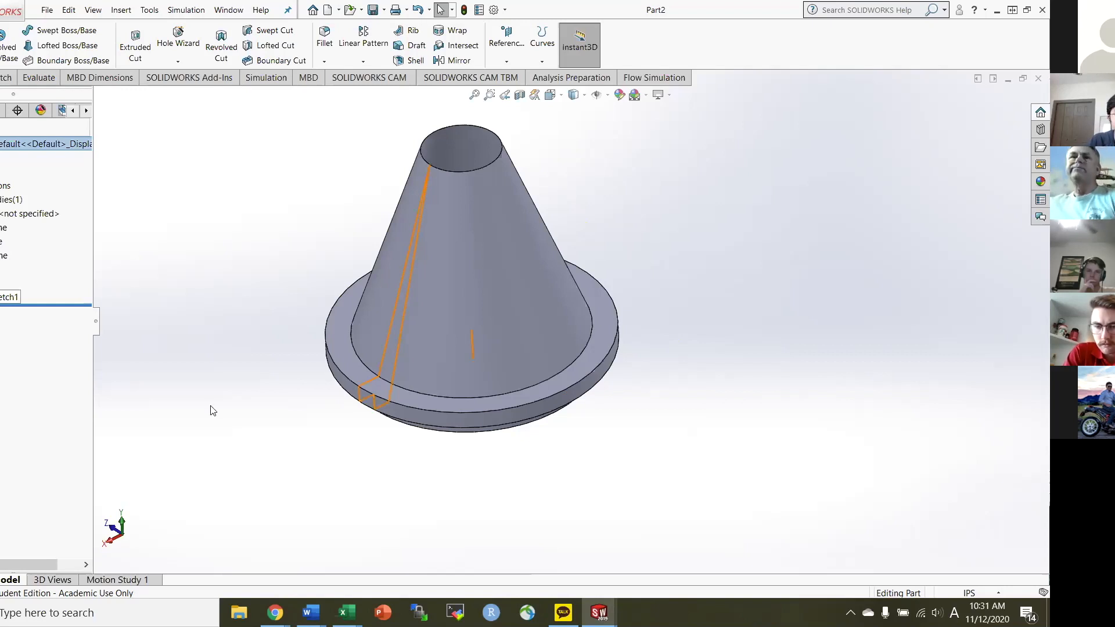
{"action": "left_click", "coordinate": [0, 283]}
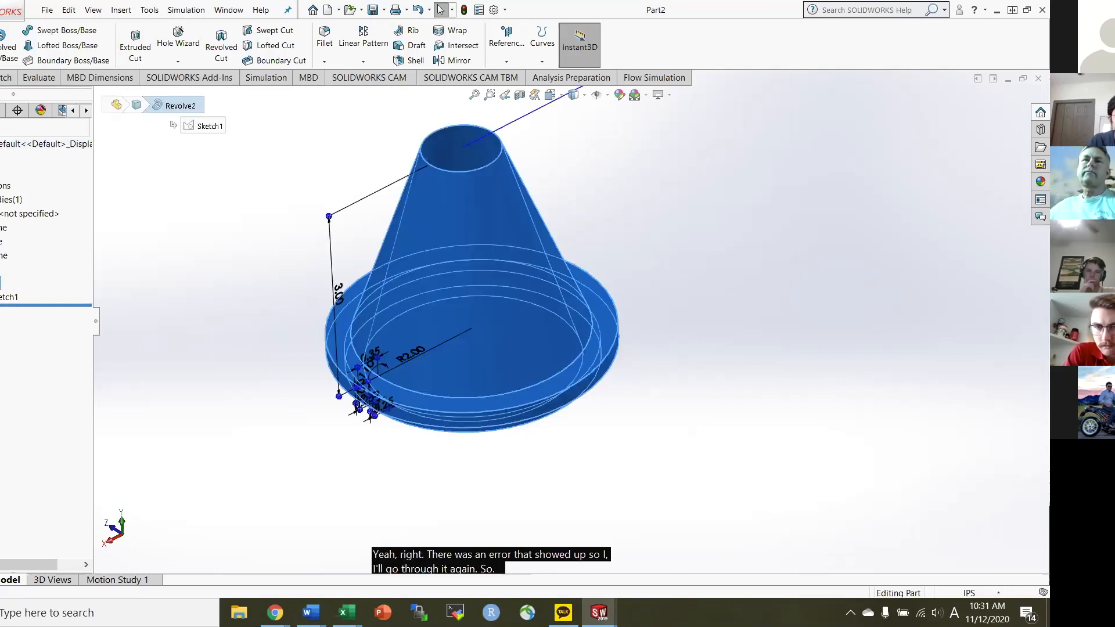
{"action": "right_click", "coordinate": [1, 283]}
{"action": "left_click", "coordinate": [17, 320]}
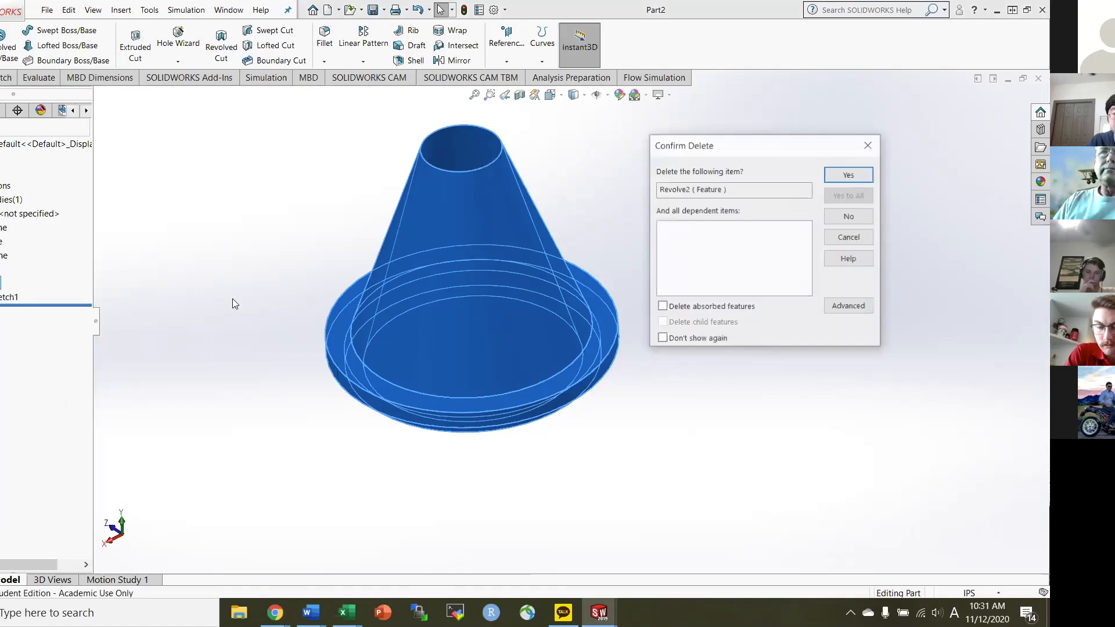
{"action": "key", "text": "Return"}
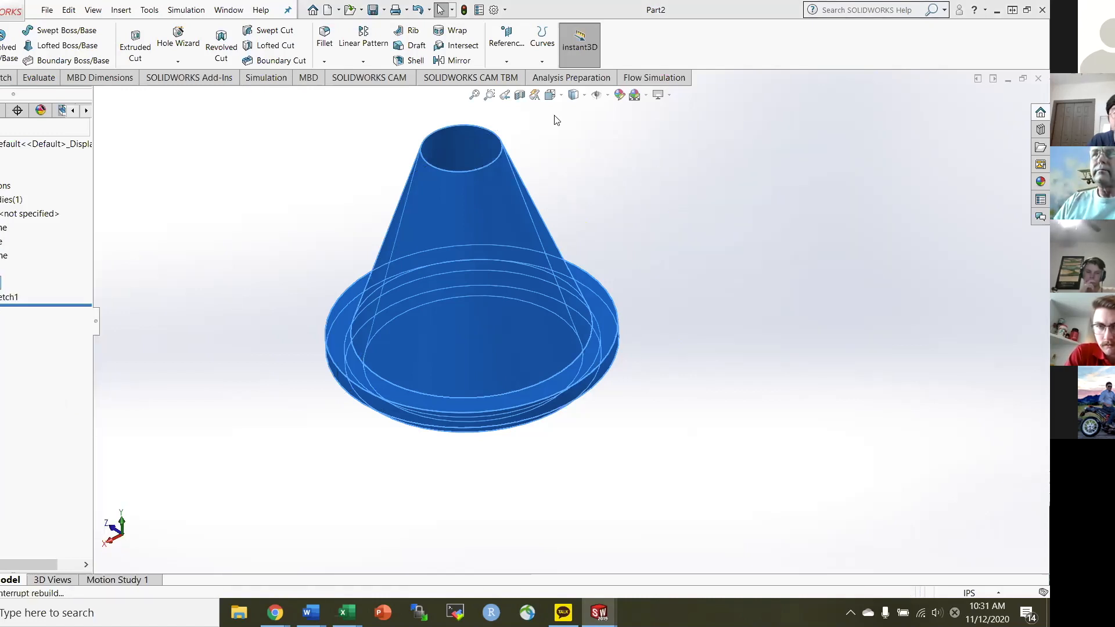
Set up a revolve of the closed flanged cone profile region about the short vertical line at the origin.
{"action": "left_click", "coordinate": [551, 96]}
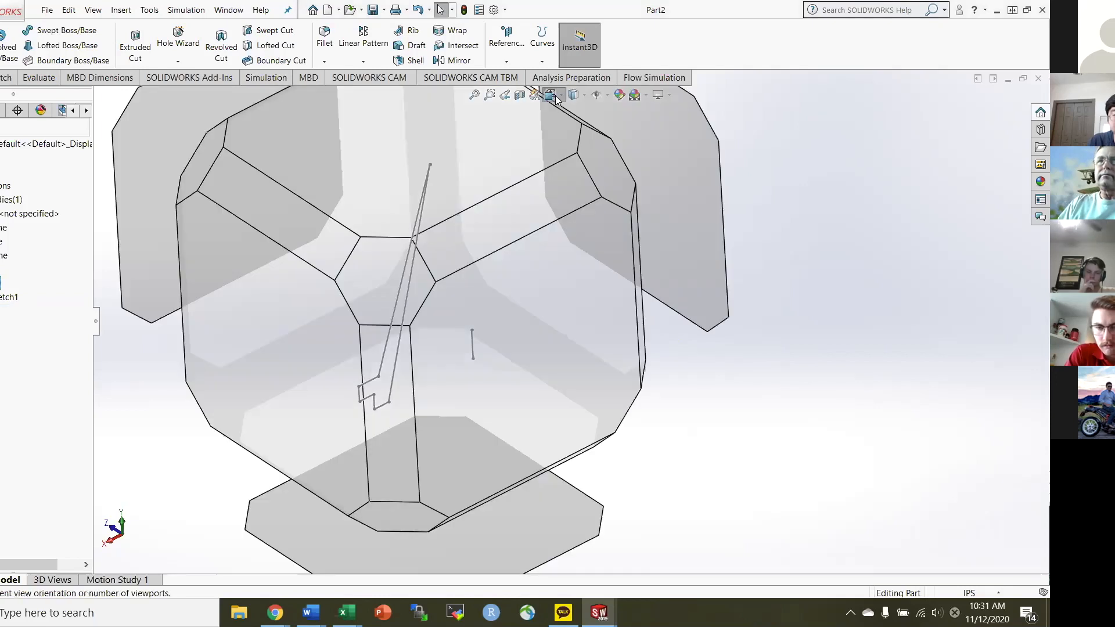
{"action": "left_click", "coordinate": [685, 362]}
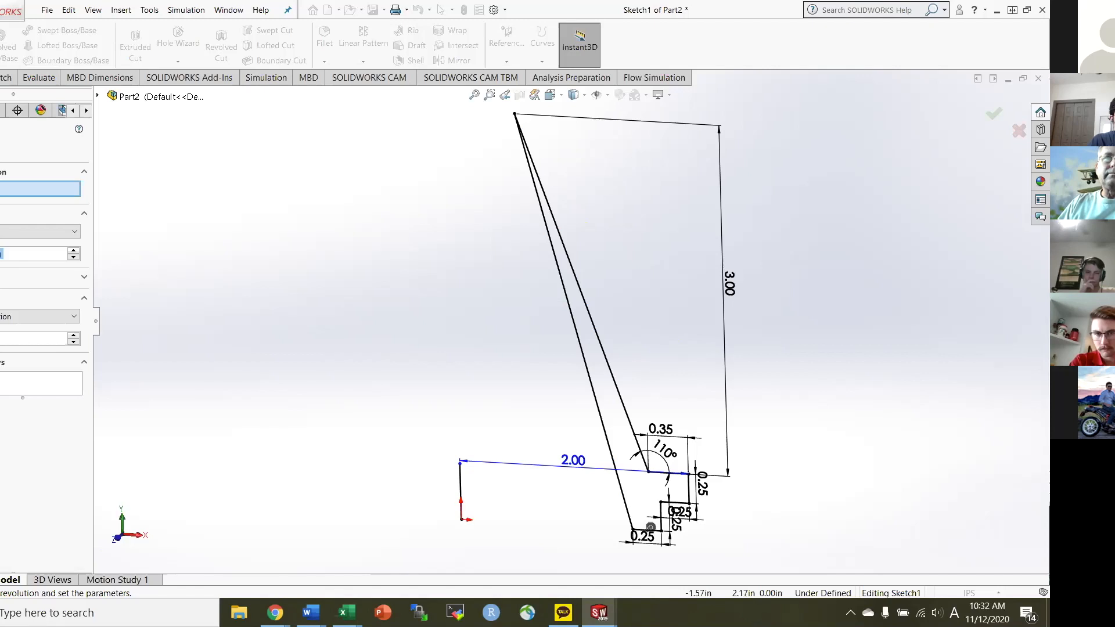
{"action": "left_click", "coordinate": [7, 299]}
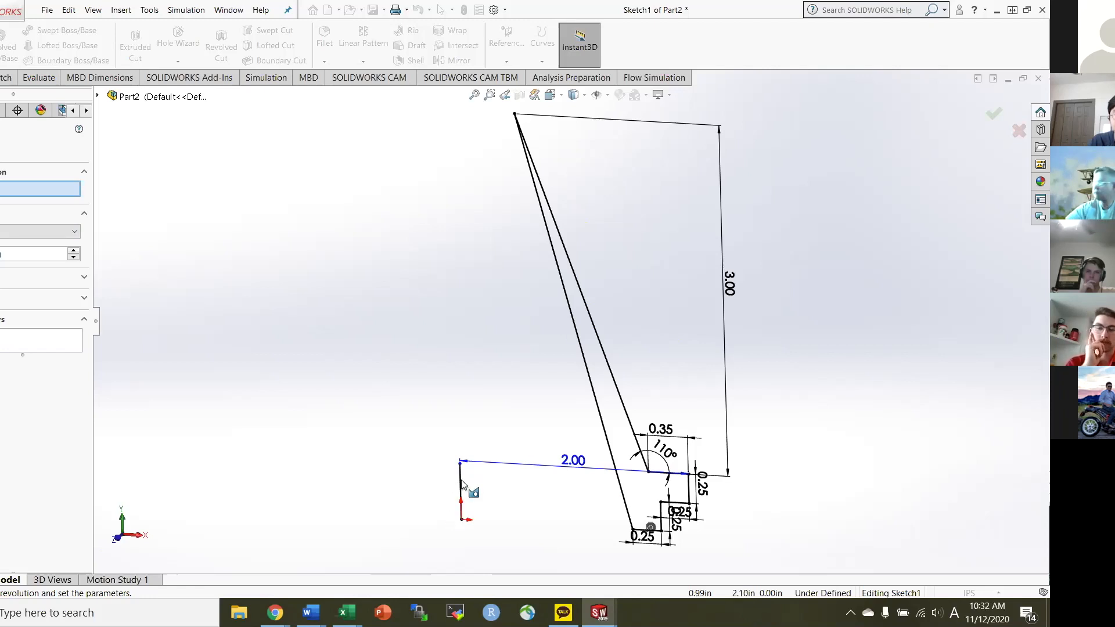
{"action": "left_click", "coordinate": [461, 480]}
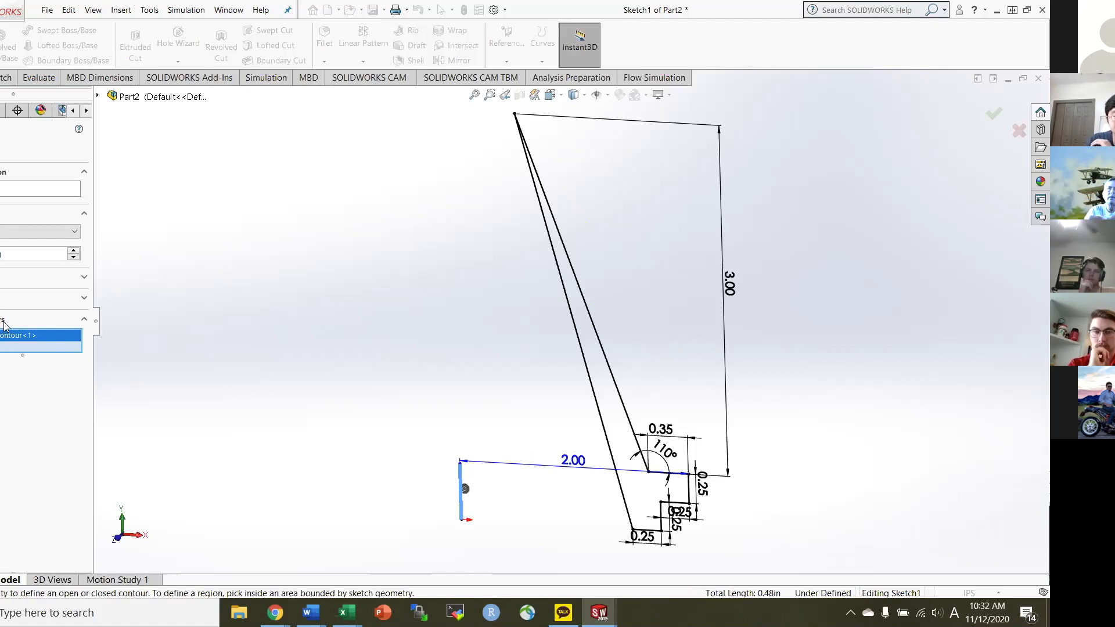
{"action": "left_click", "coordinate": [462, 484]}
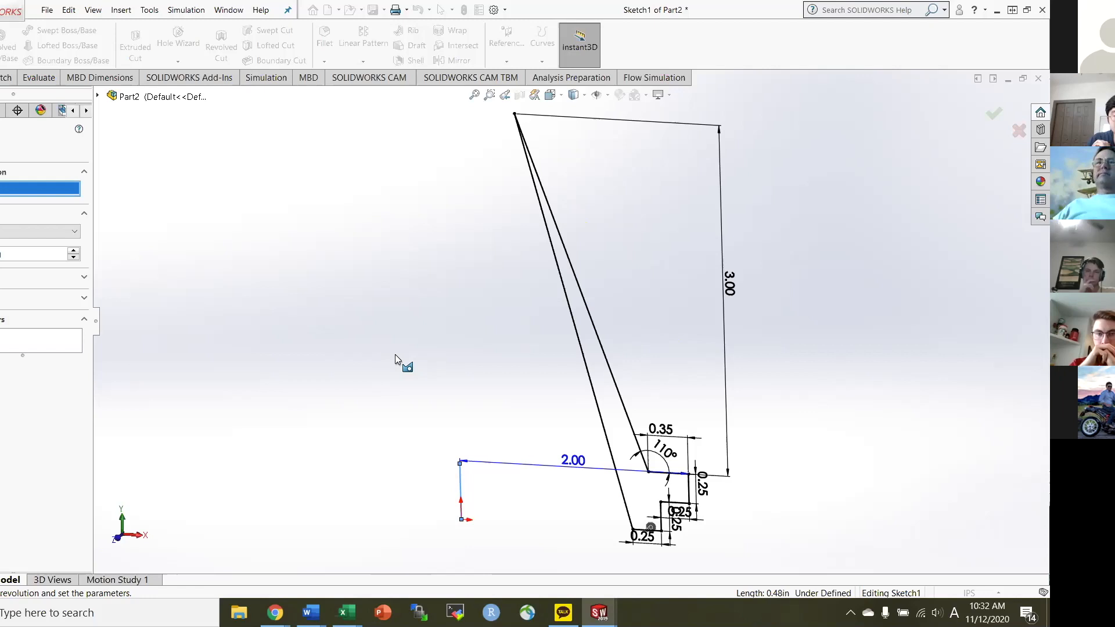
{"action": "left_click", "coordinate": [616, 398]}
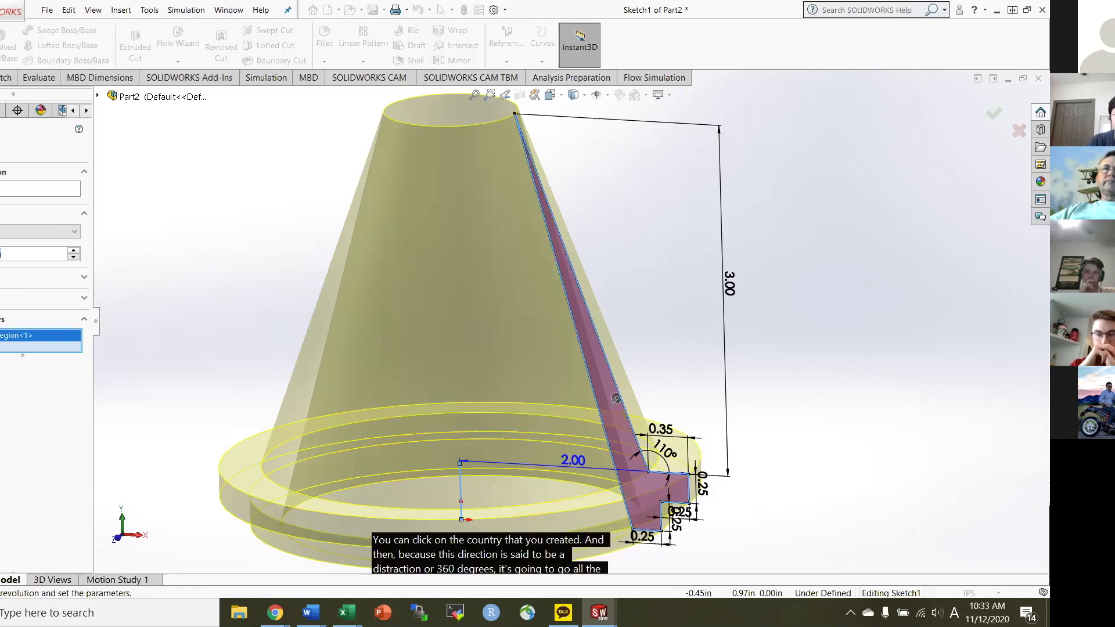
Try a revolve angle of 180 degrees and inspect the preview from an angled view.
{"action": "type", "text": "180"}
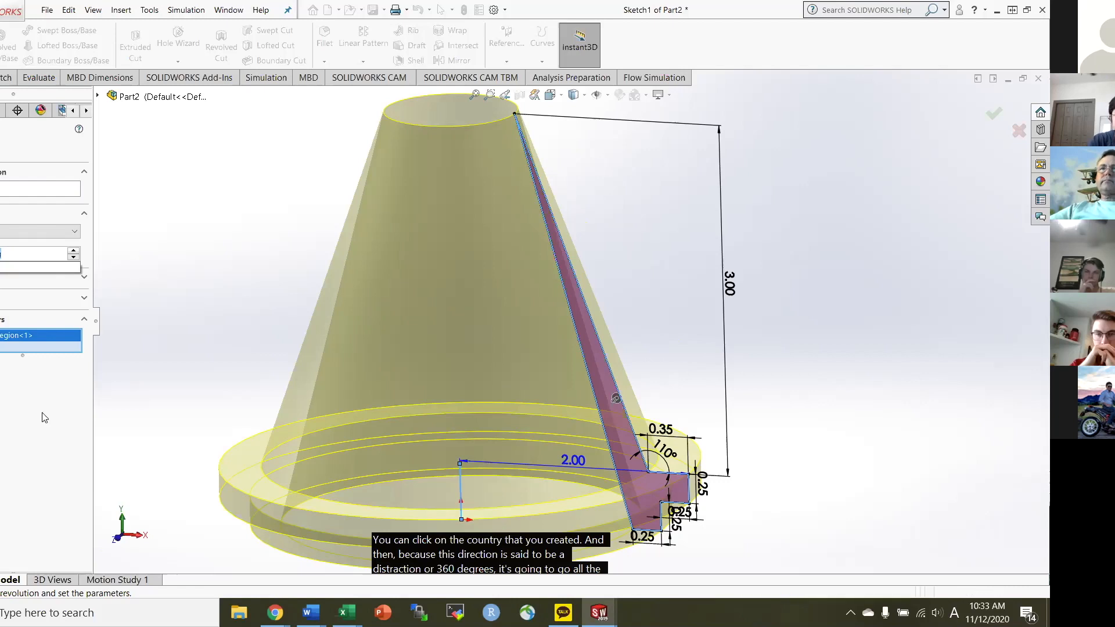
{"action": "left_click", "coordinate": [19, 461]}
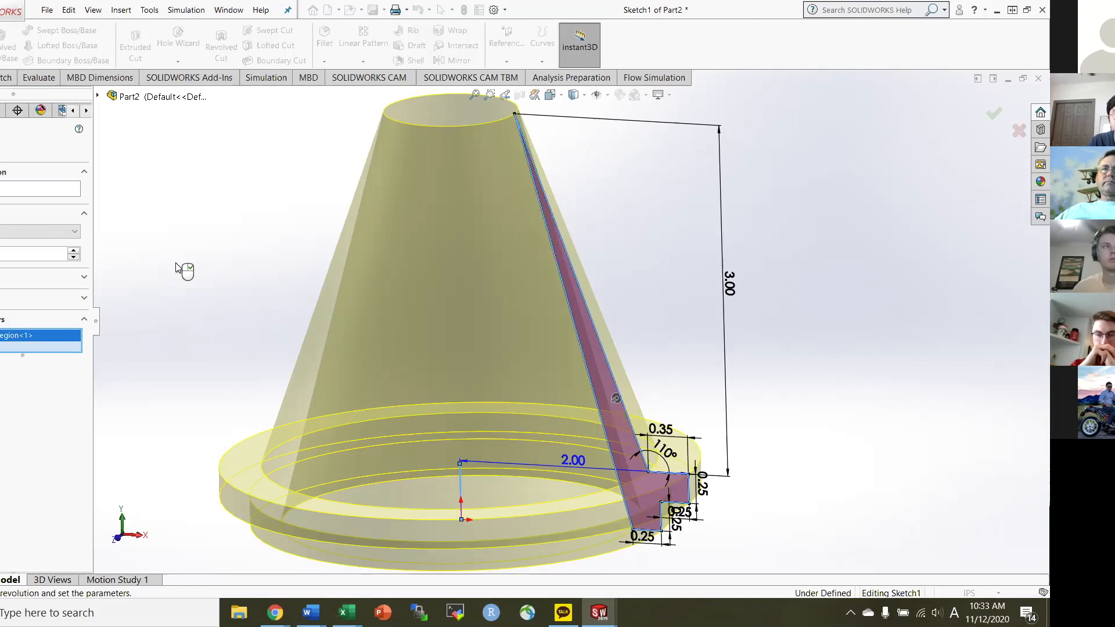
{"action": "middle_click_drag", "start_coordinate": [287, 406], "coordinate": [273, 487]}
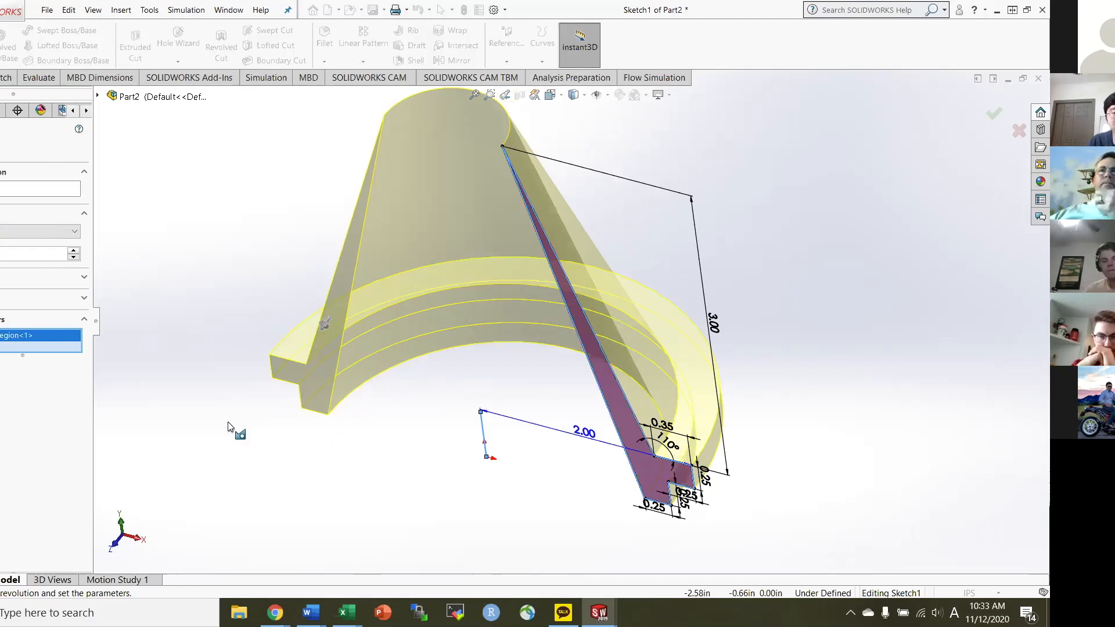
{"action": "left_click", "coordinate": [551, 372]}
{"action": "middle_click_drag", "start_coordinate": [622, 333], "coordinate": [615, 337]}
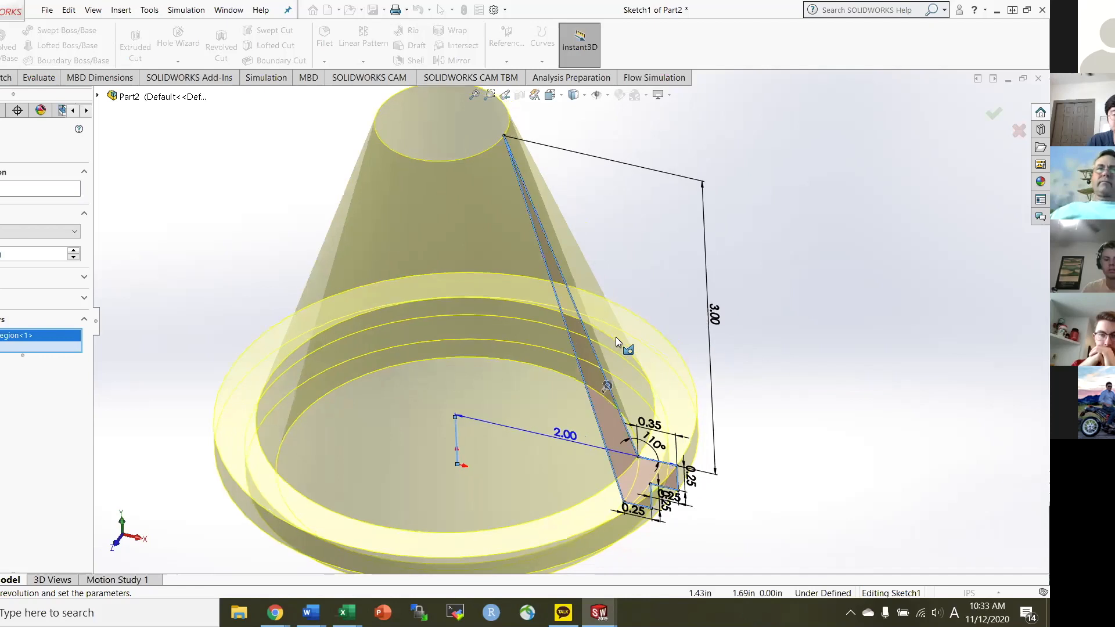
Complete the full revolve of the flanged cone and save Part2.
{"action": "scroll", "coordinate": [615, 338], "scroll_direction": "up", "scroll_amount": 3}
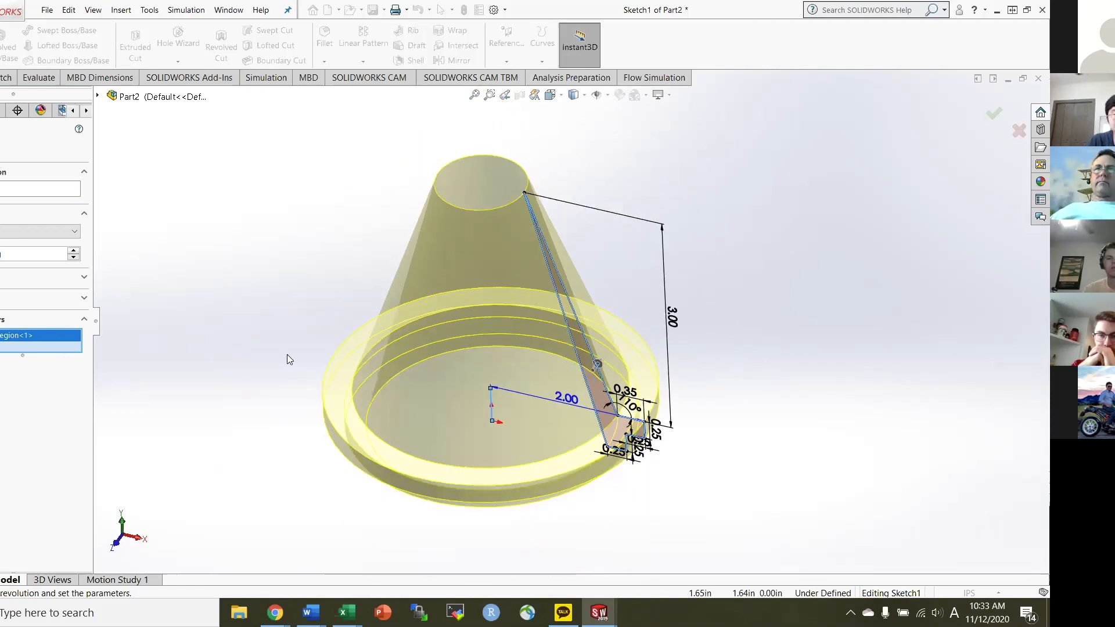
{"action": "key", "text": "Return"}
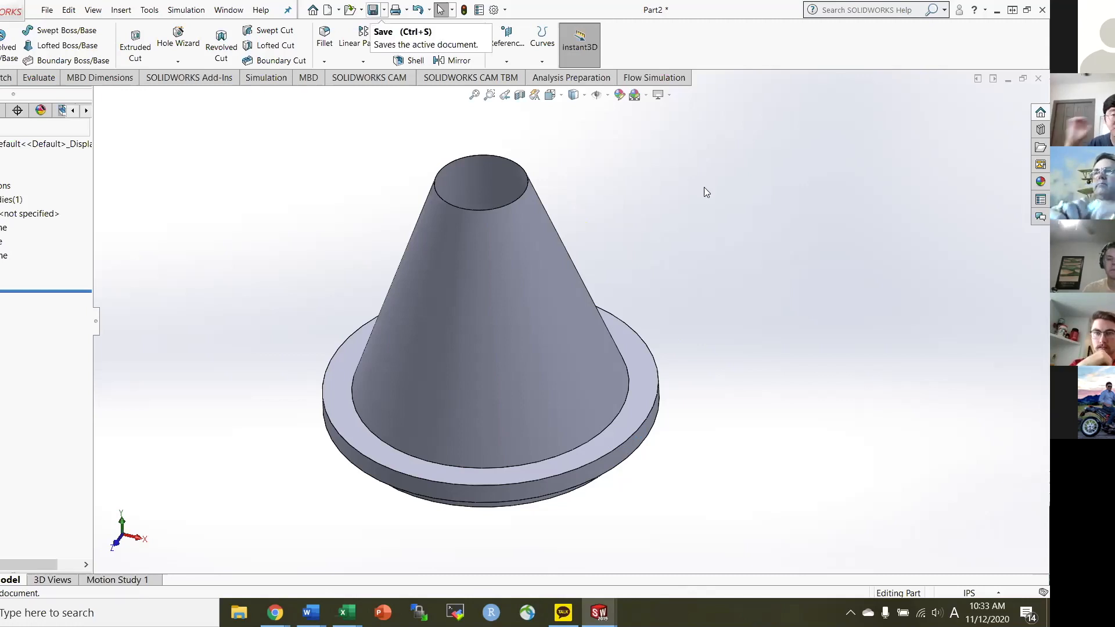
{"action": "key", "text": "ctrl+s"}
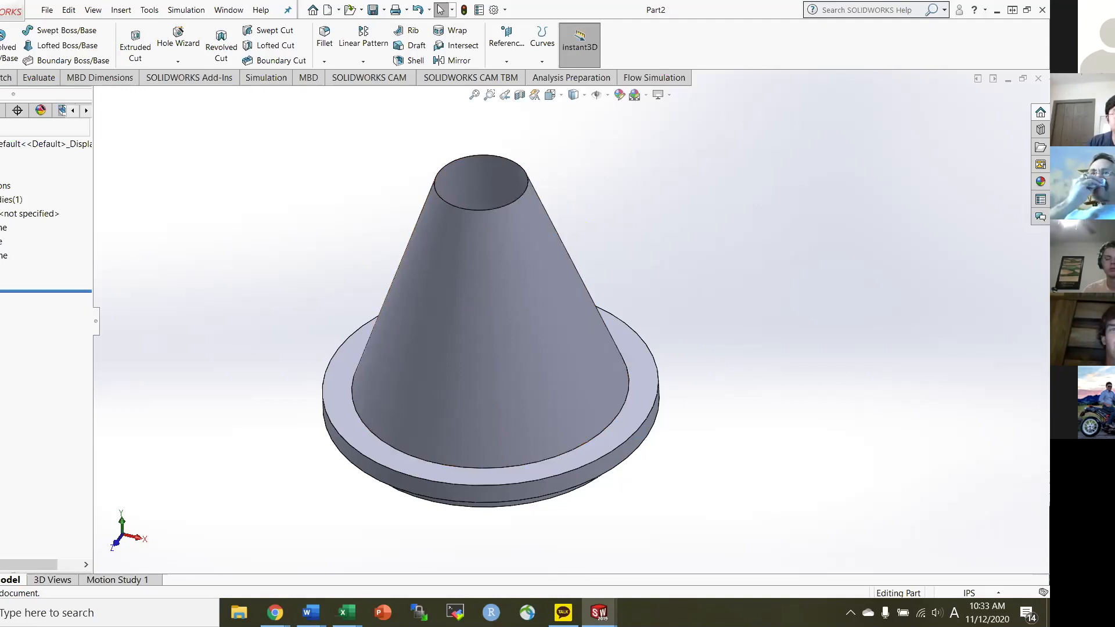
Try to draw a rectangle from the origin in the revolve's absorbed sketch, discarding the sketch changes.
{"action": "left_click", "coordinate": [1, 283]}
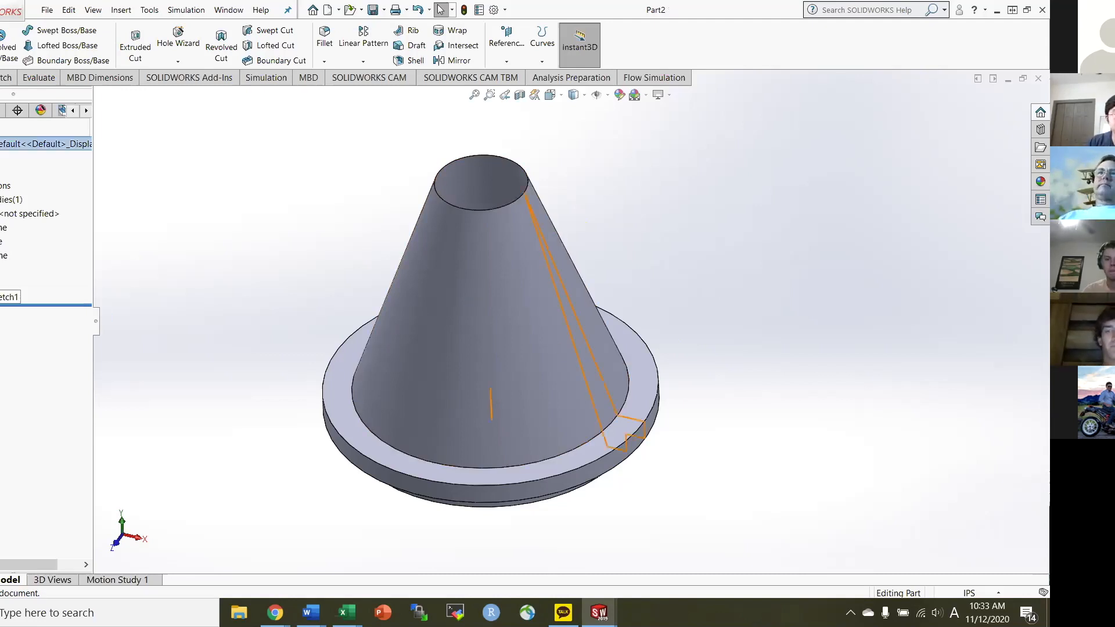
{"action": "left_click", "coordinate": [9, 297]}
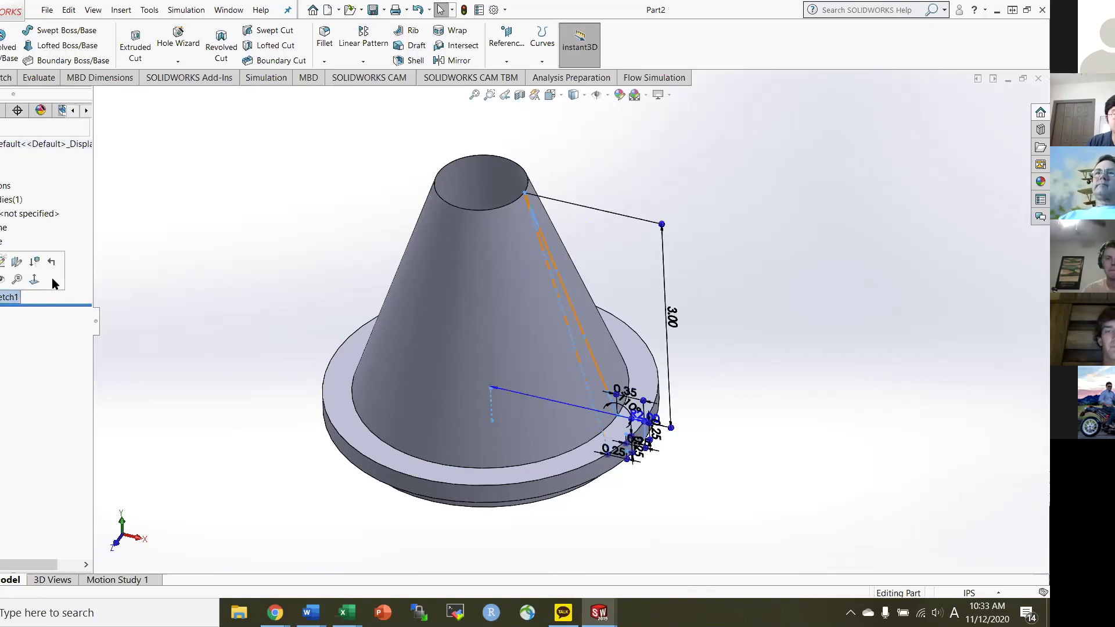
{"action": "left_click", "coordinate": [3, 262]}
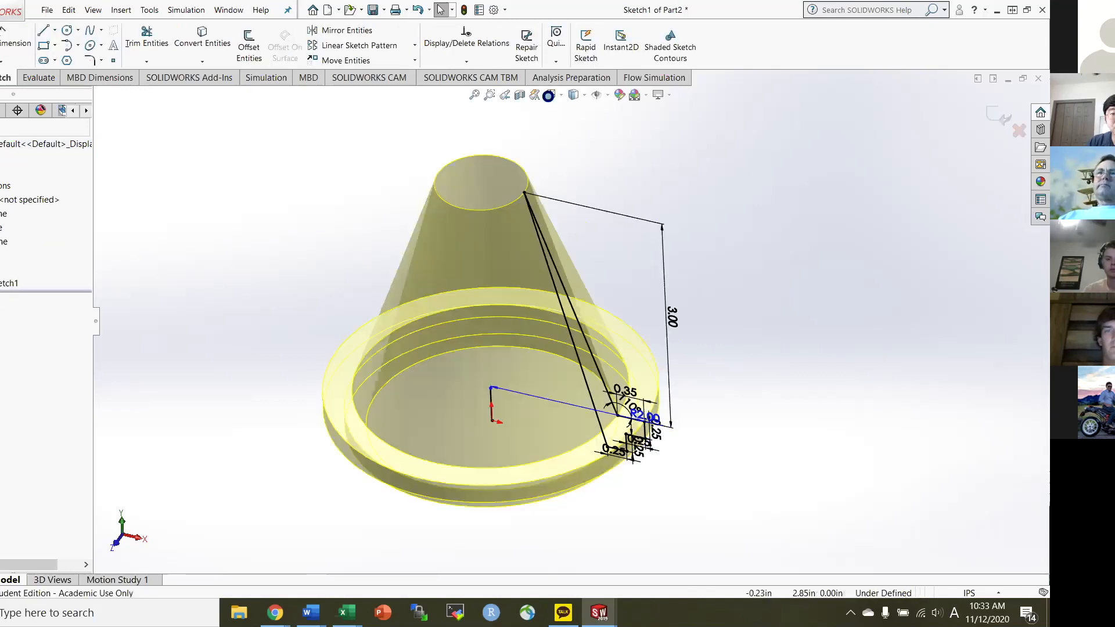
{"action": "key", "text": "space"}
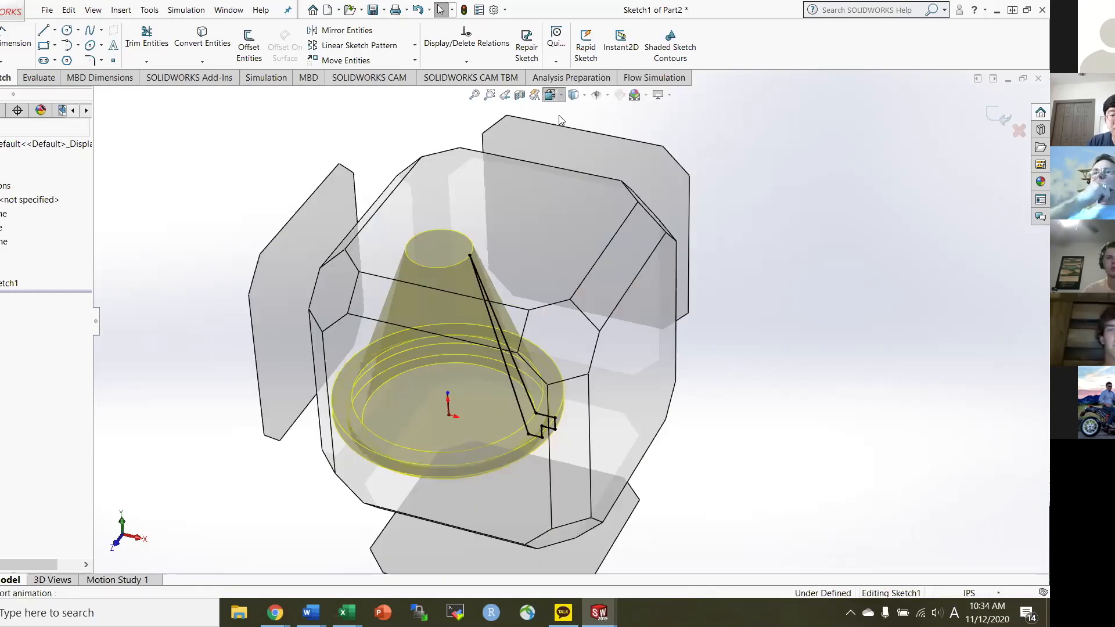
{"action": "left_click", "coordinate": [534, 453]}
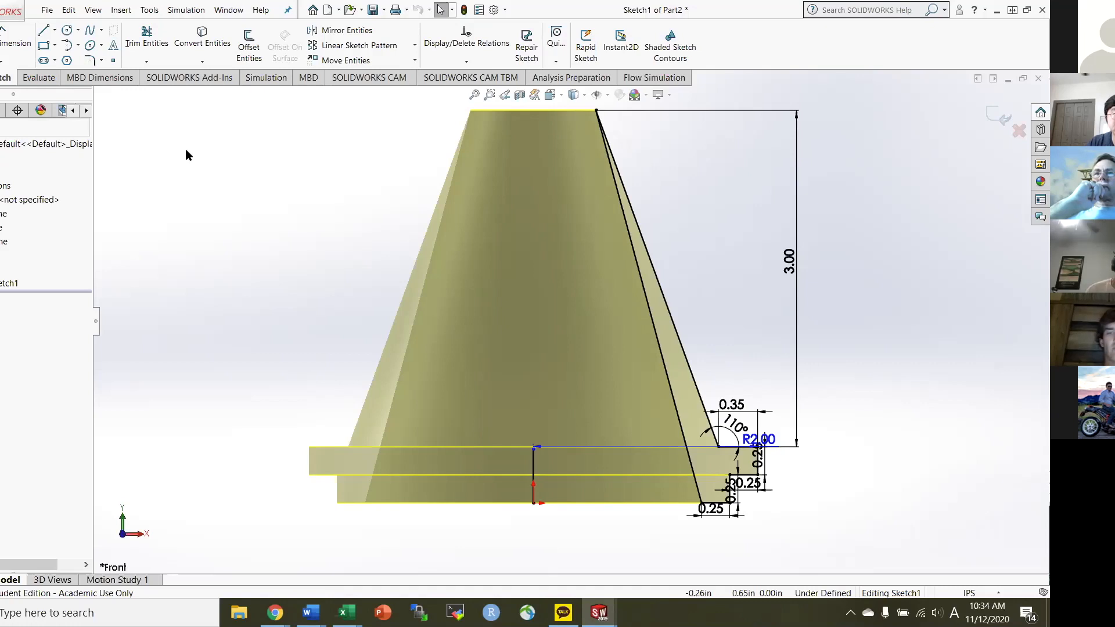
{"action": "left_click", "coordinate": [44, 45]}
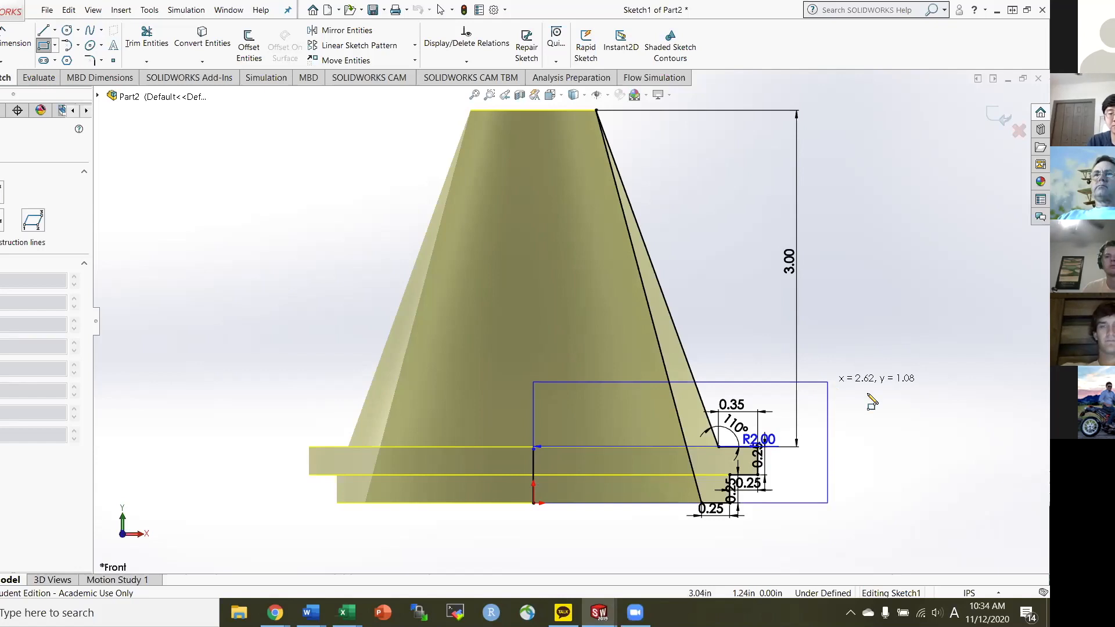
{"action": "key", "text": "Escape"}
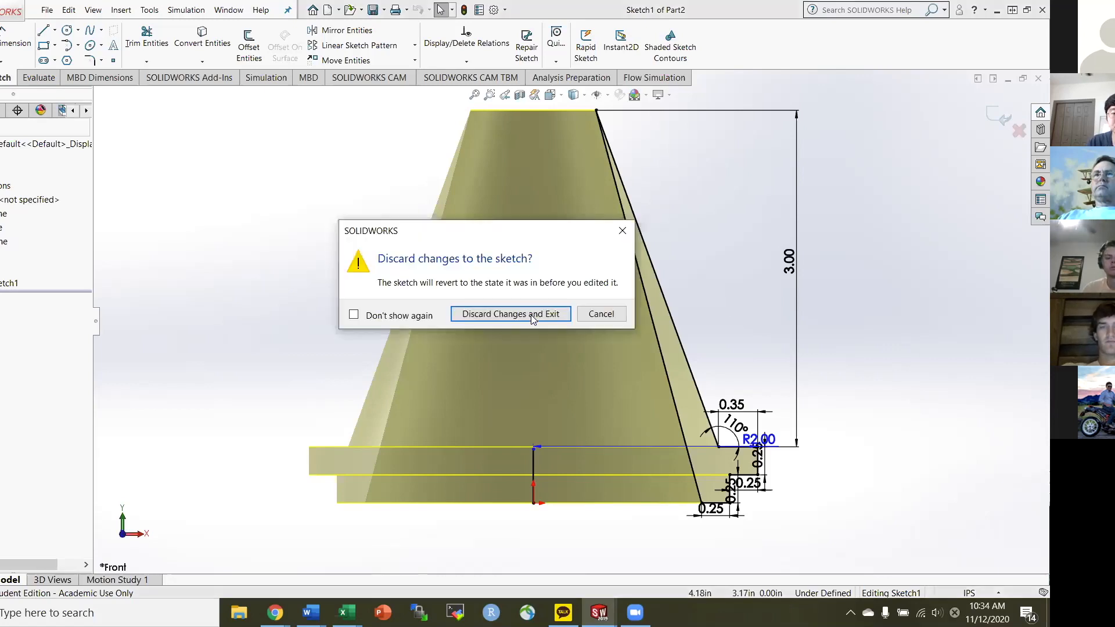
{"action": "left_click", "coordinate": [531, 315]}
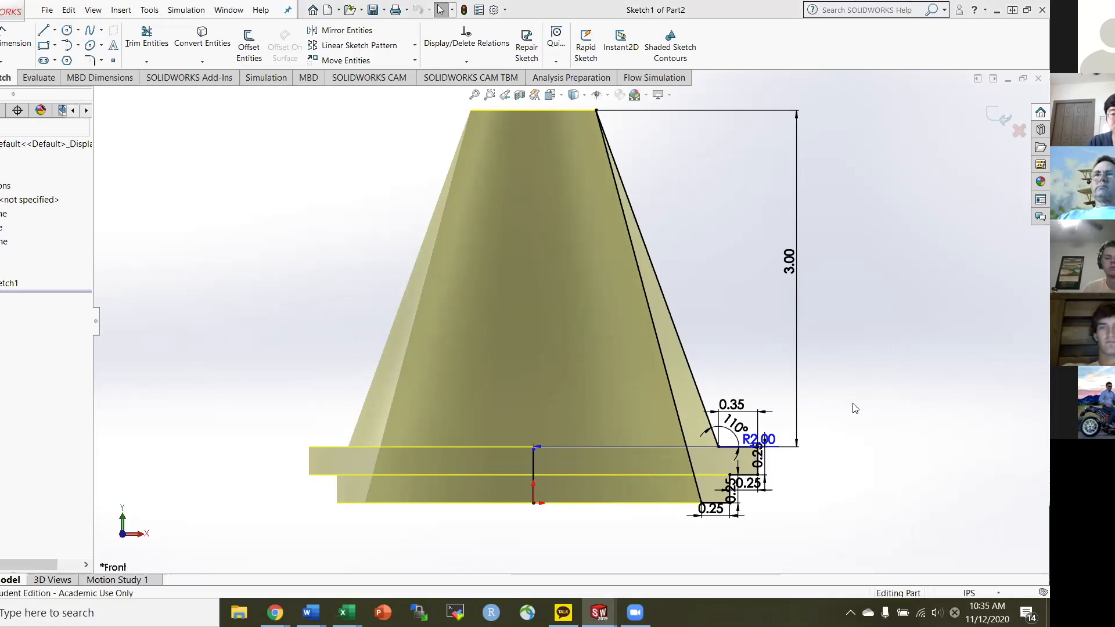
Create a new assembly document.
{"action": "middle_click_drag", "start_coordinate": [824, 380], "coordinate": [811, 449]}
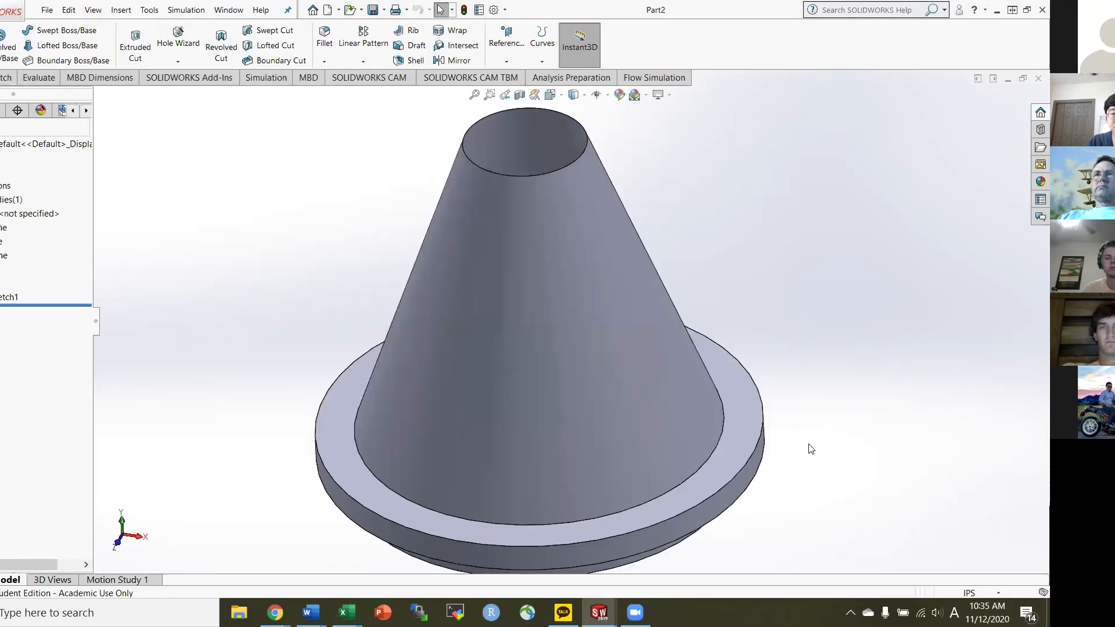
{"action": "scroll", "coordinate": [809, 444], "scroll_direction": "up", "scroll_amount": 2}
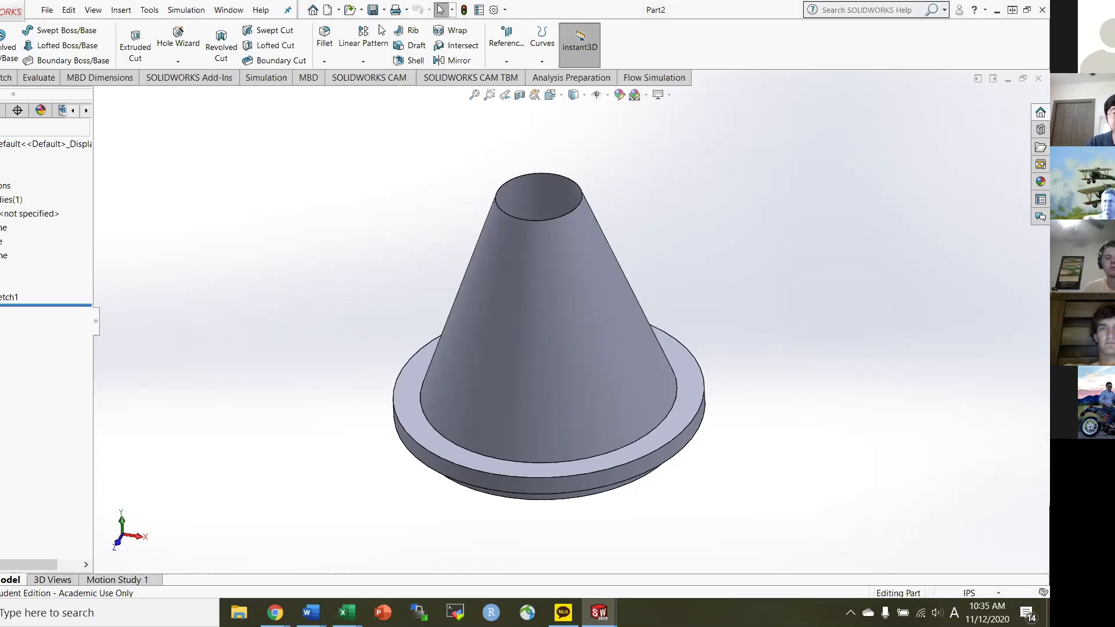
{"action": "left_click", "coordinate": [328, 10]}
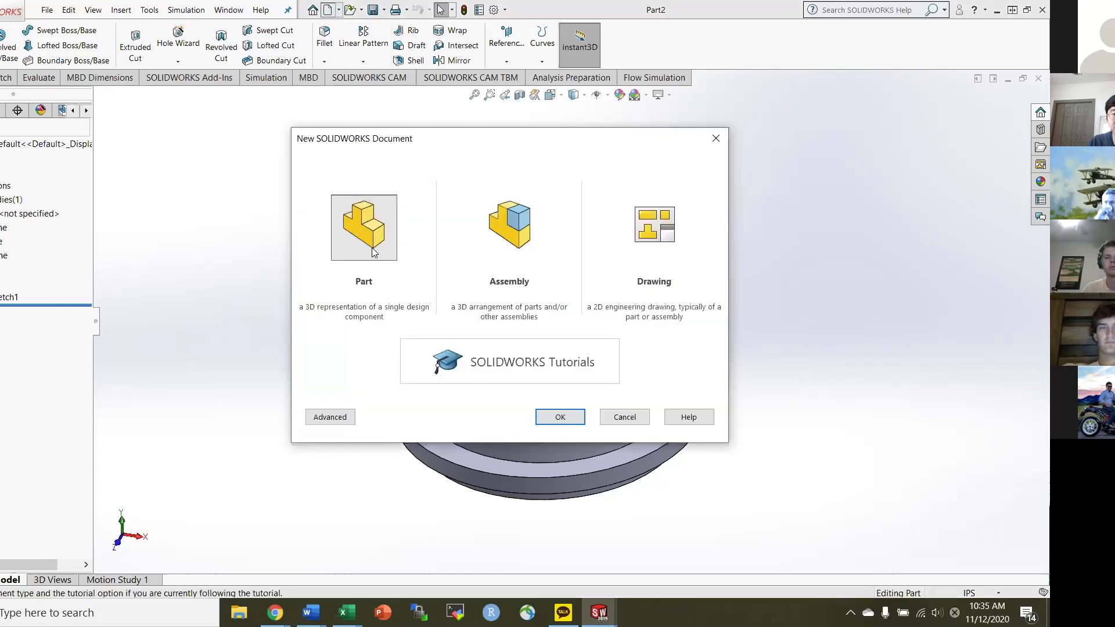
{"action": "left_click", "coordinate": [525, 264]}
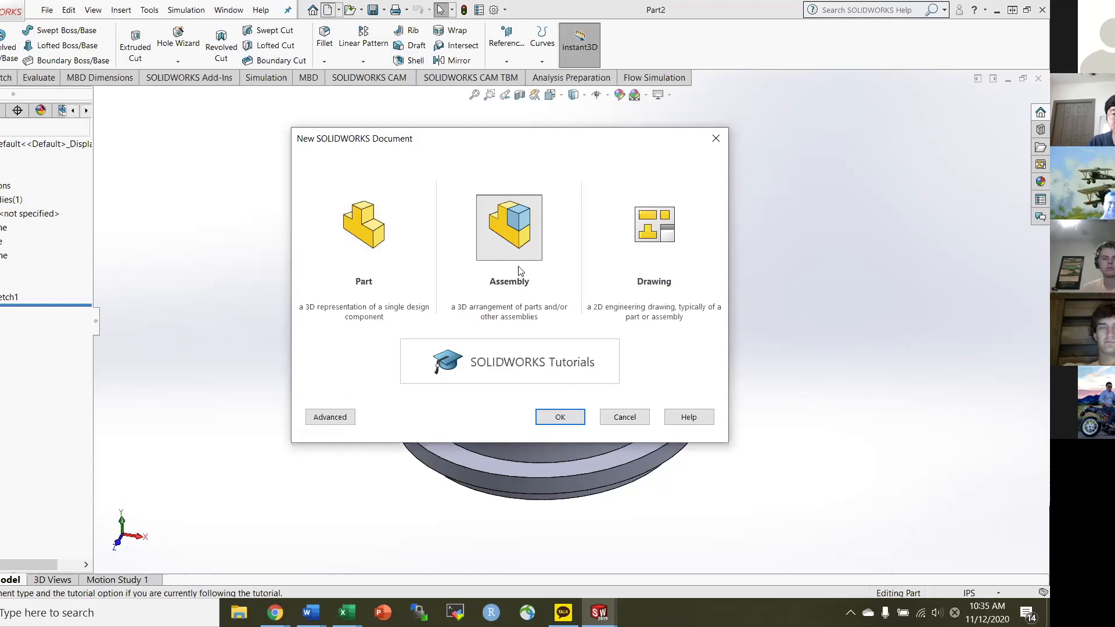
{"action": "left_click", "coordinate": [558, 418]}
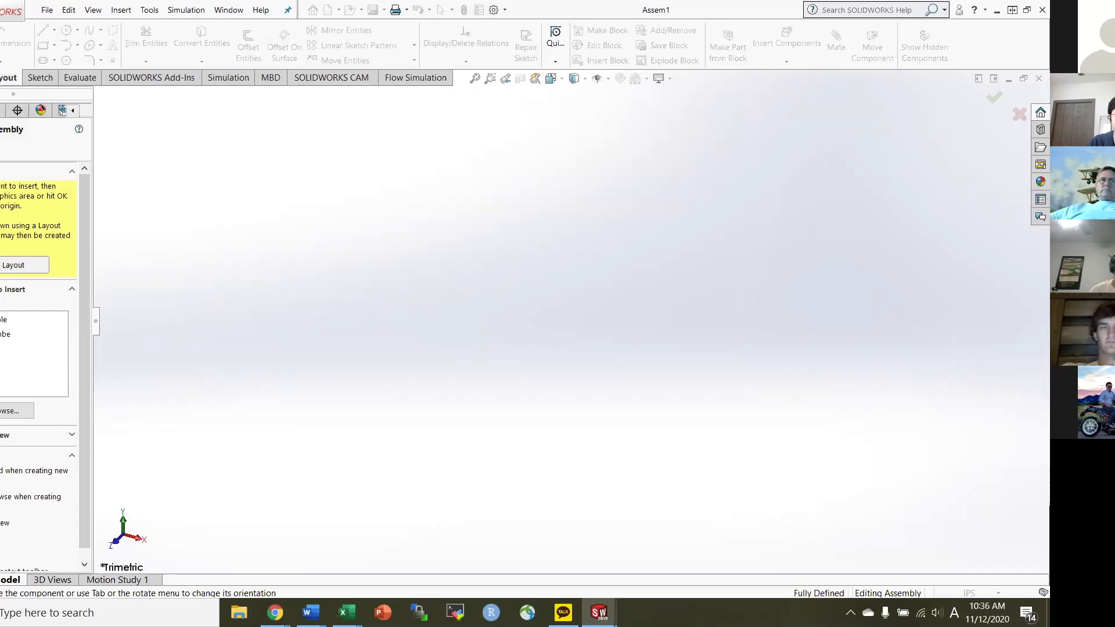
Insert the flanged cone Part2 as the first component of the assembly.
{"action": "left_click", "coordinate": [17, 349]}
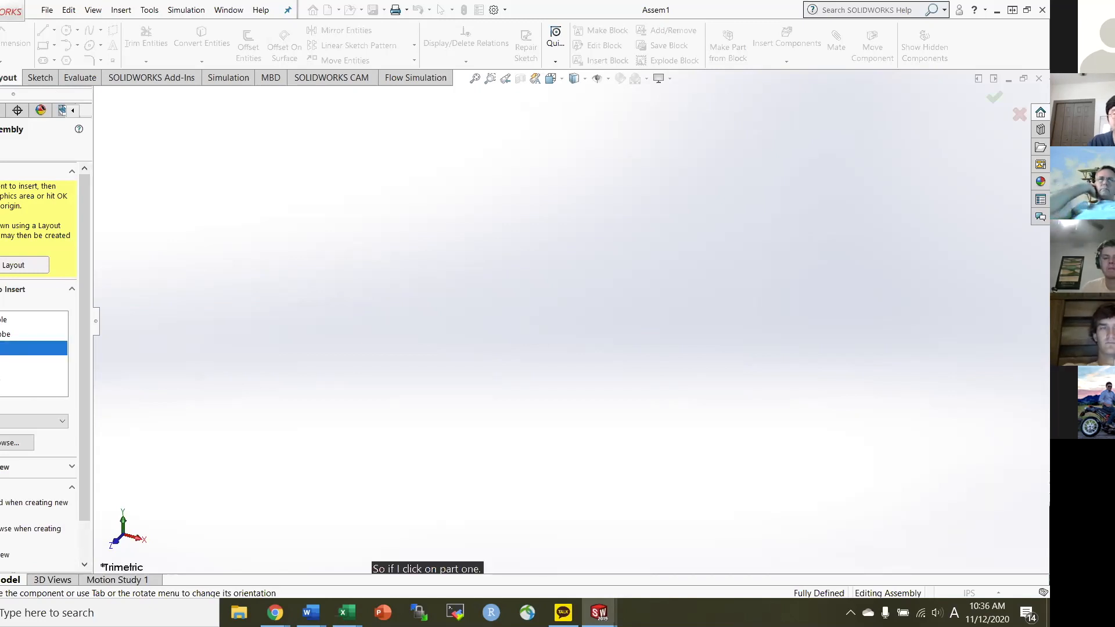
{"action": "left_click", "coordinate": [525, 309]}
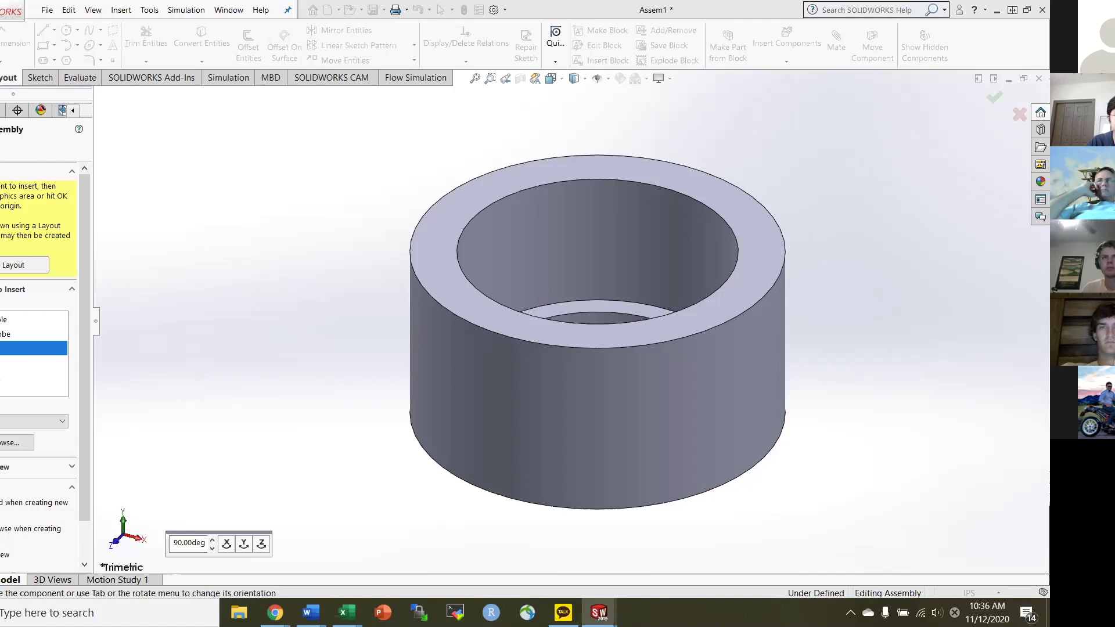
{"action": "key", "text": "Return"}
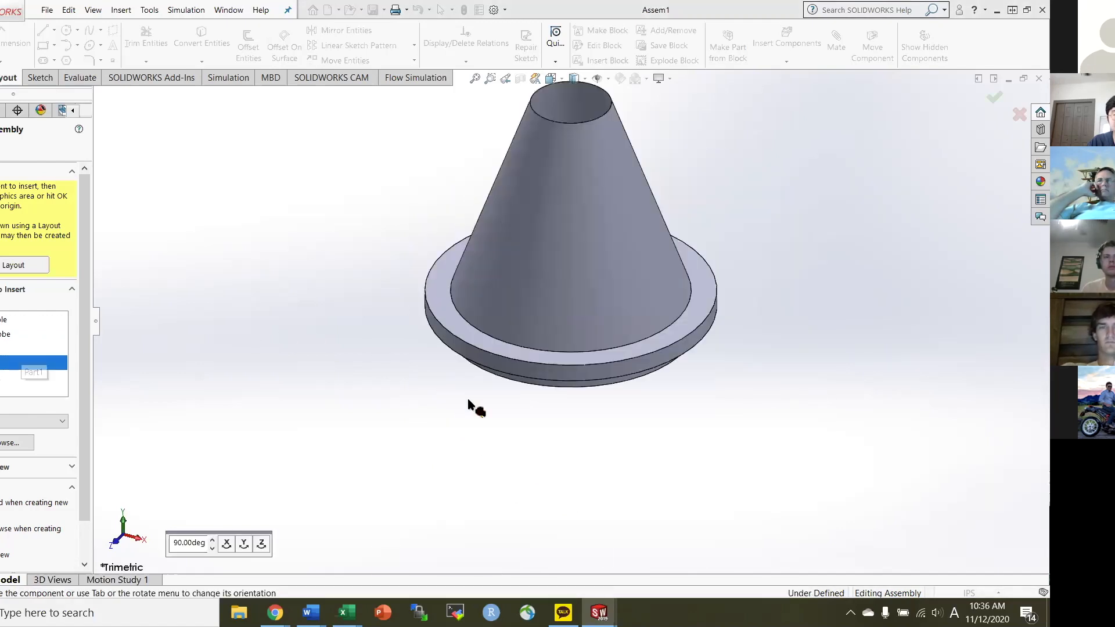
{"action": "left_click", "coordinate": [600, 296]}
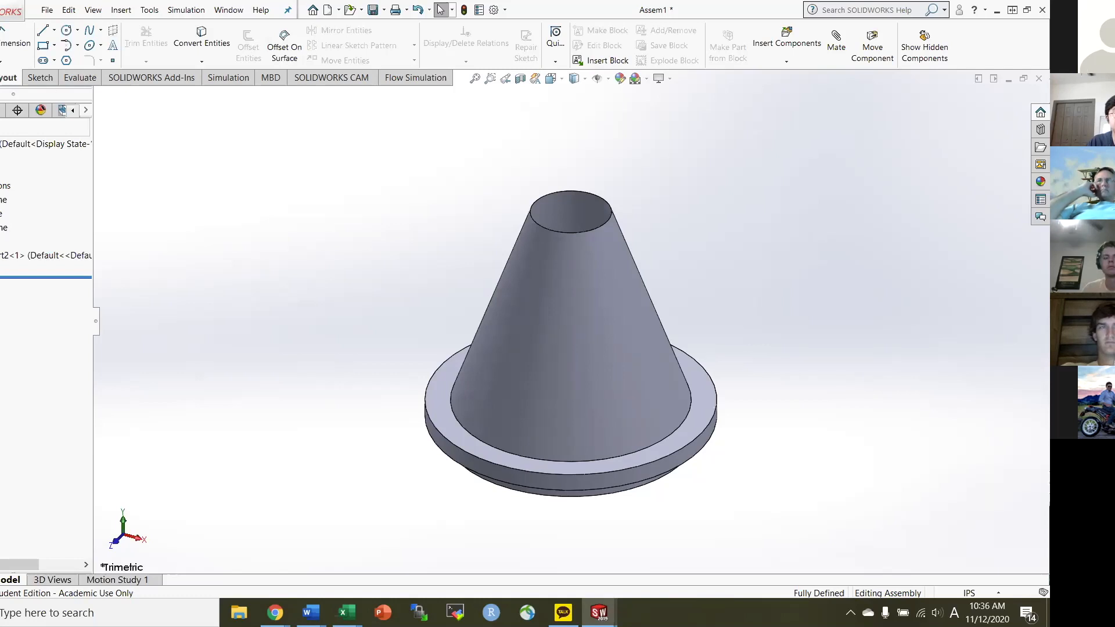
Insert the Part1 ring as a second component beside the cone, trying a 90-degree rotation about X before placing it.
{"action": "left_click", "coordinate": [0, 78]}
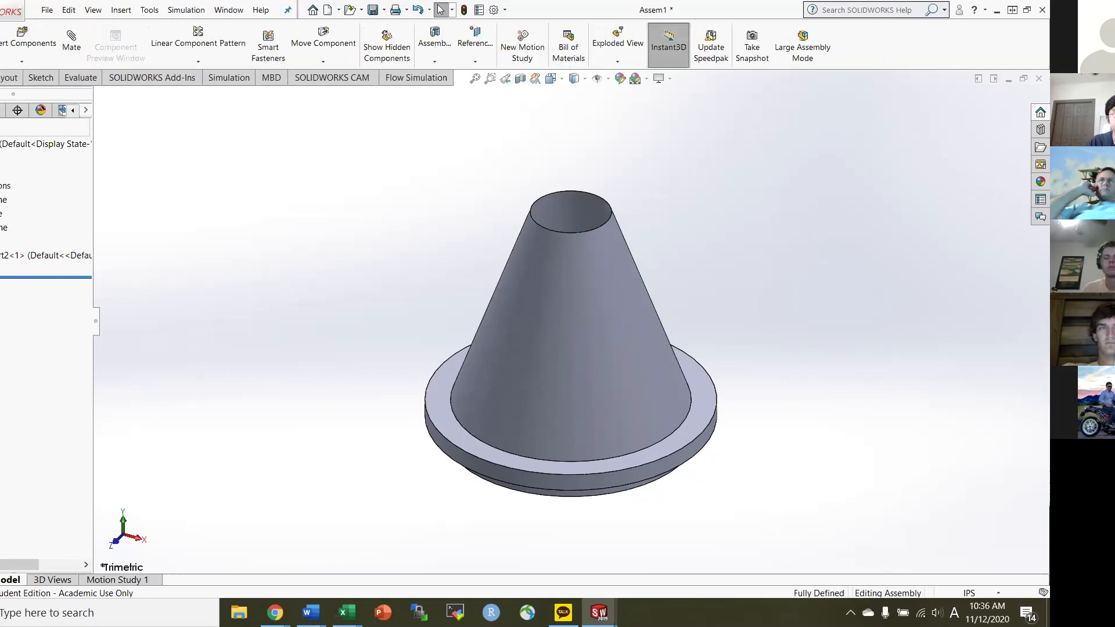
{"action": "left_click", "coordinate": [25, 48]}
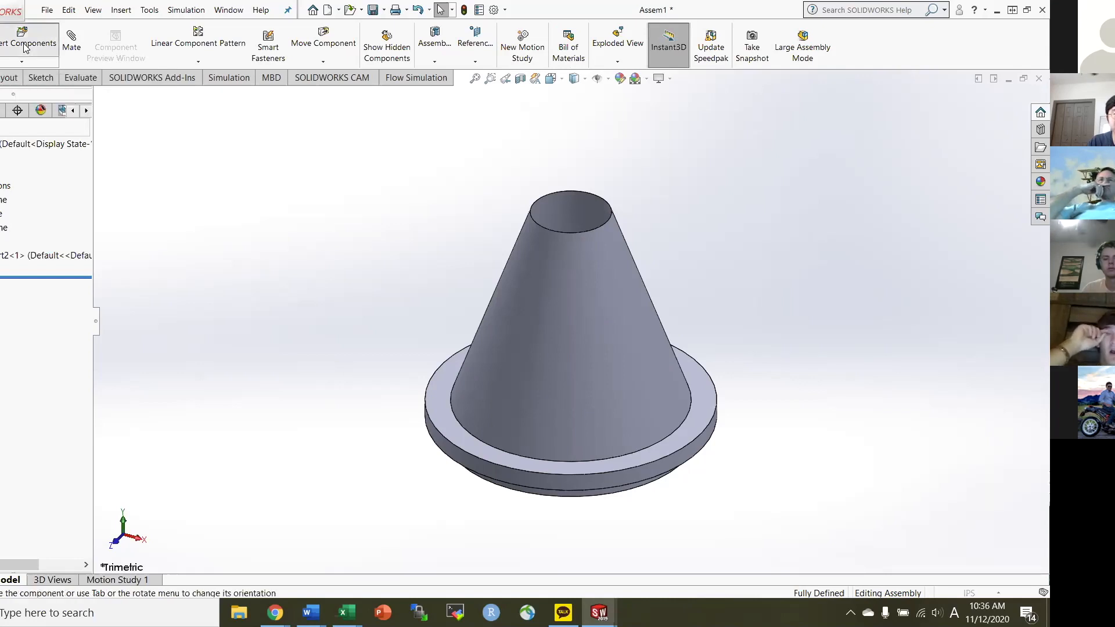
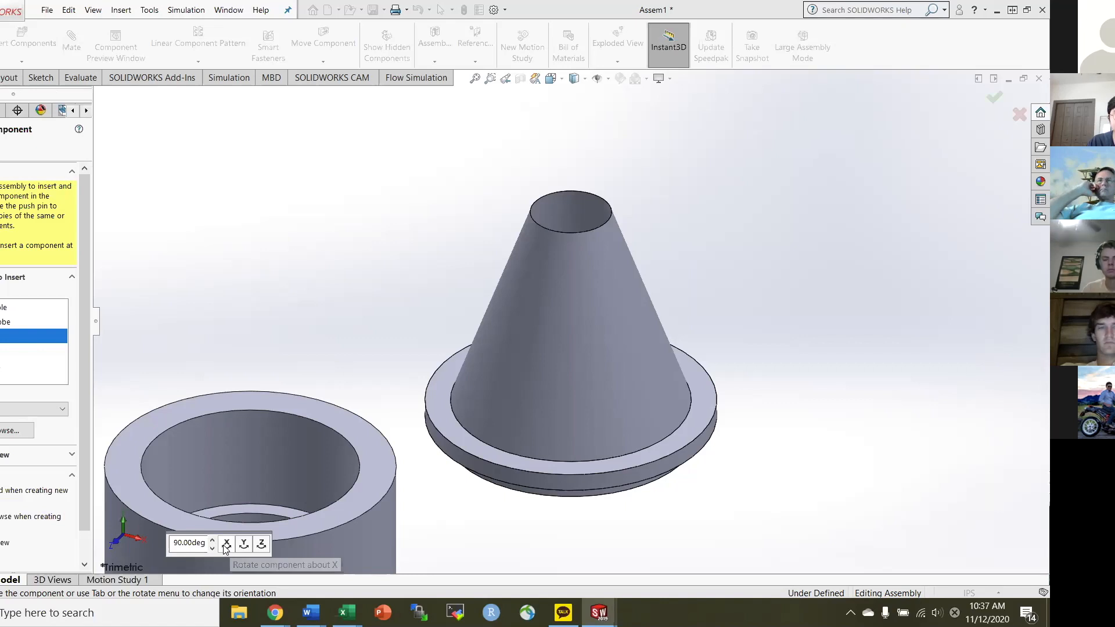
{"action": "left_click", "coordinate": [226, 546]}
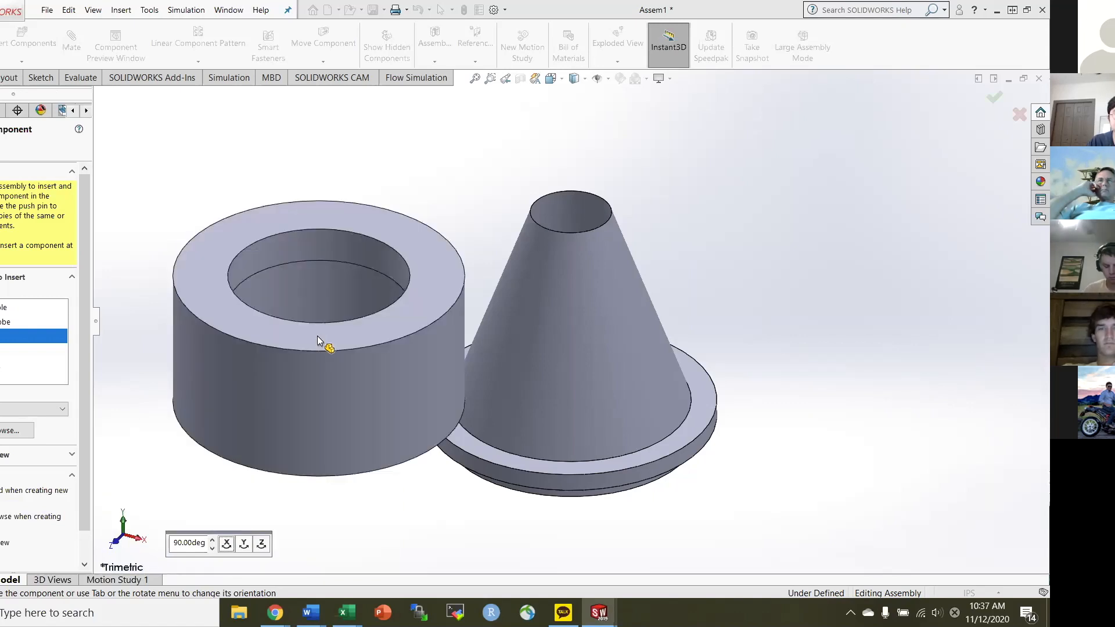
{"action": "right_click", "coordinate": [362, 343]}
{"action": "left_click", "coordinate": [372, 347]}
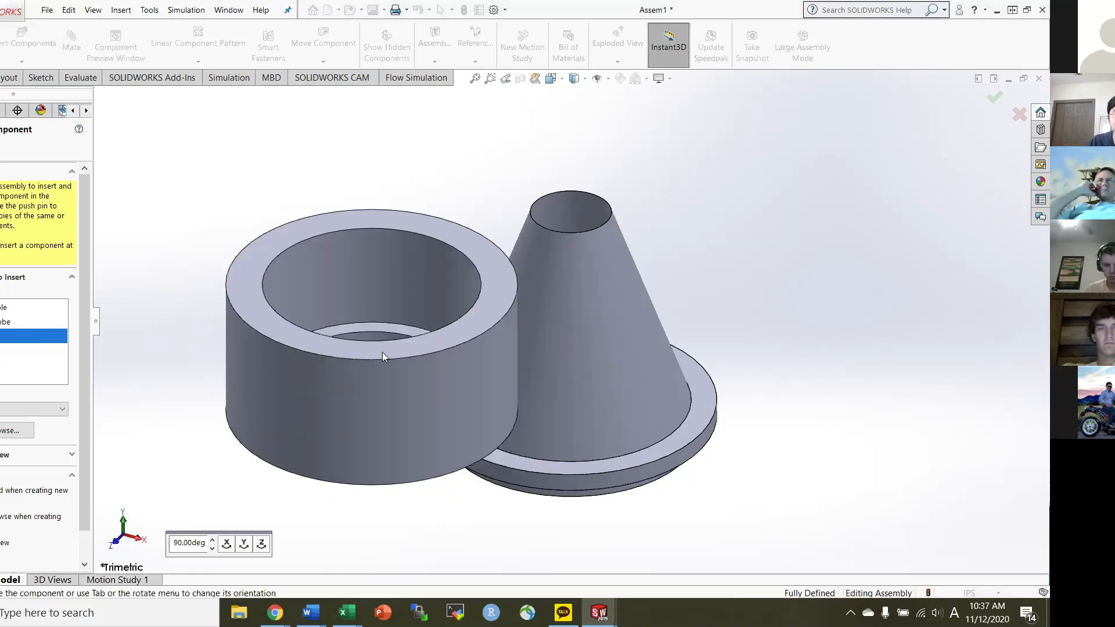
Rotate the Part1 ring in 90-degree turns until its smaller opening faces up, and place it beside the cone.
{"action": "right_click", "coordinate": [372, 348]}
{"action": "left_click", "coordinate": [374, 352]}
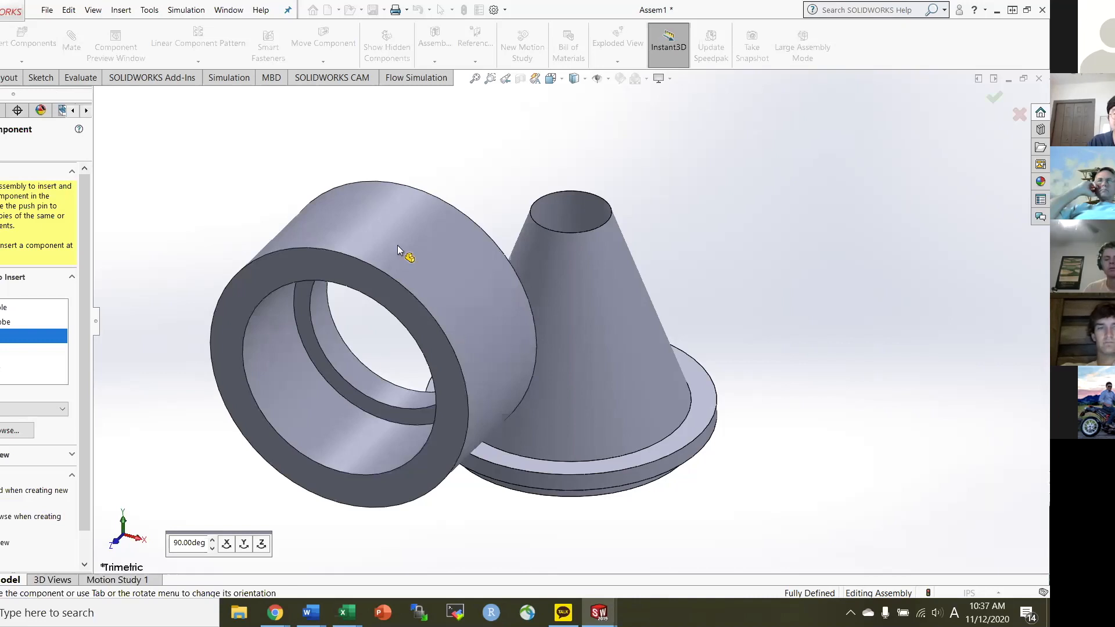
{"action": "key", "text": "Tab"}
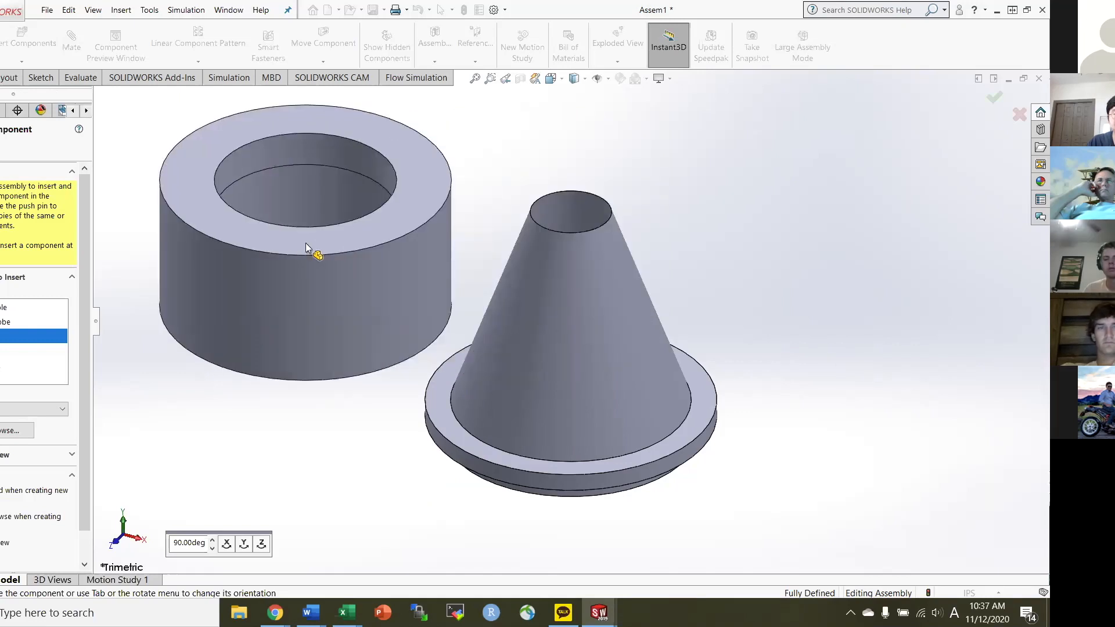
{"action": "left_click", "coordinate": [308, 248]}
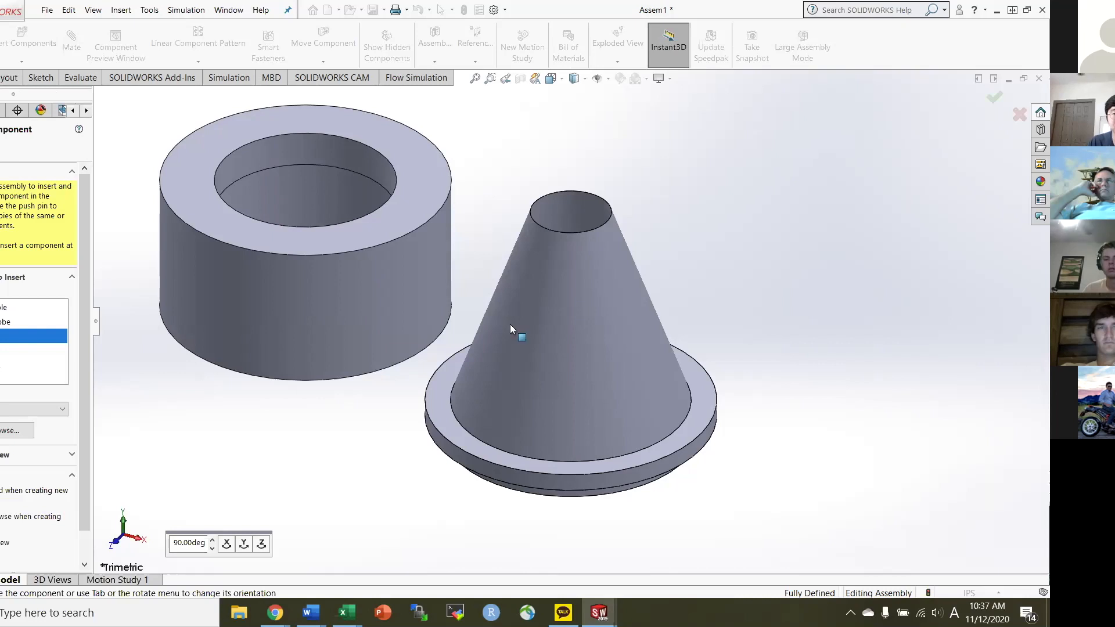
{"action": "scroll", "coordinate": [510, 324], "scroll_direction": "up", "scroll_amount": 2}
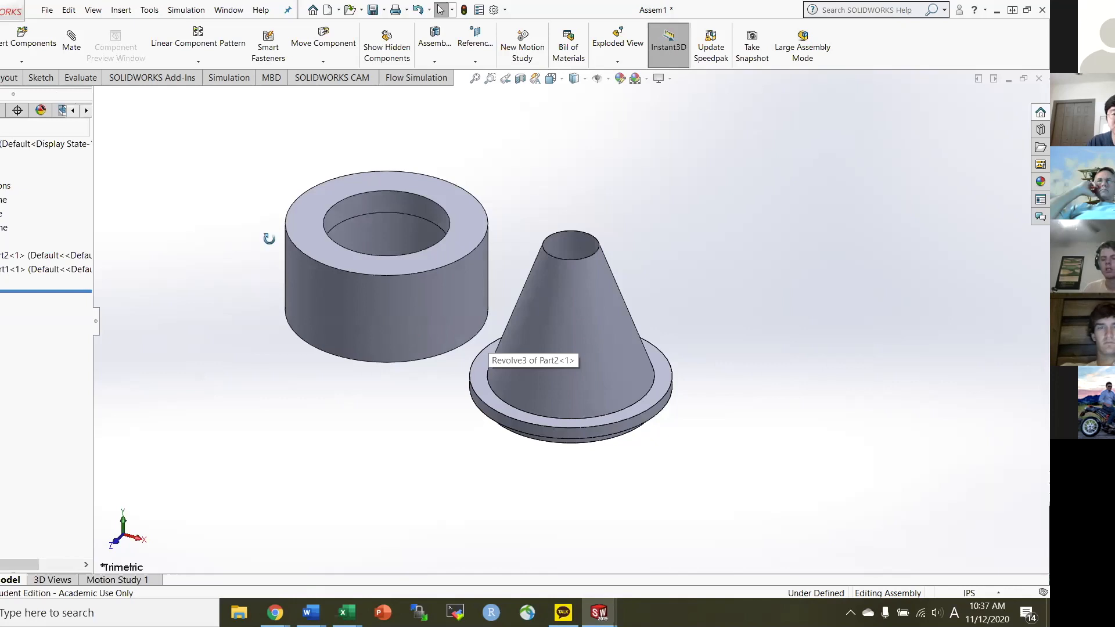
Move the ring freehand over the cone so that it rests roughly above the flange.
{"action": "left_click_drag", "start_coordinate": [219, 304], "coordinate": [296, 279]}
{"action": "middle_click_drag", "start_coordinate": [295, 259], "coordinate": [251, 272]}
{"action": "left_click", "coordinate": [322, 289]}
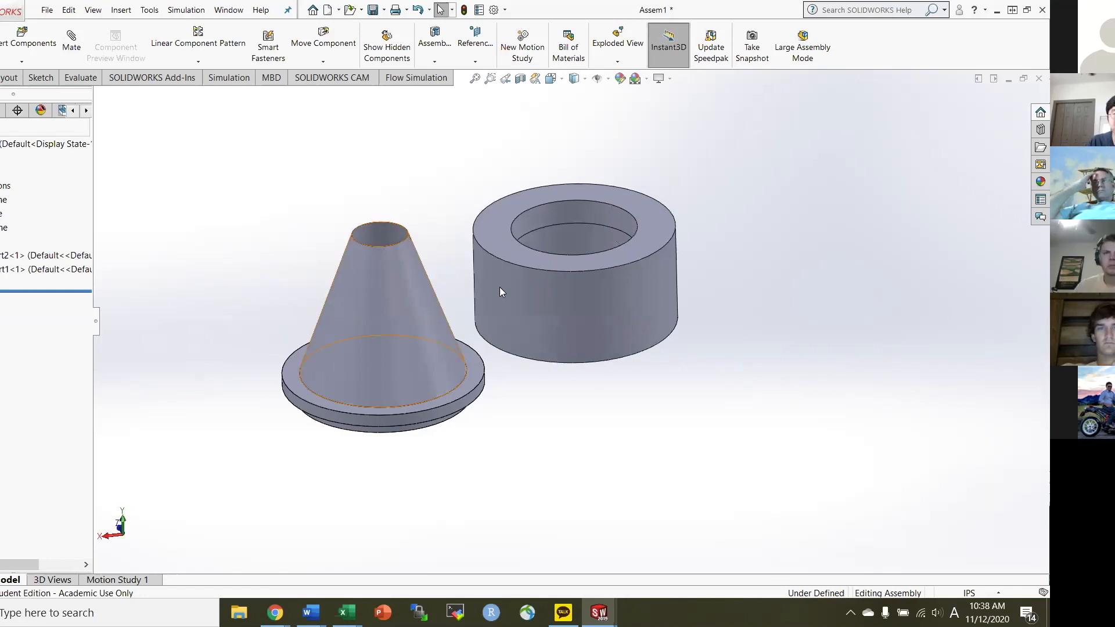
{"action": "left_click_drag", "start_coordinate": [573, 303], "coordinate": [284, 267]}
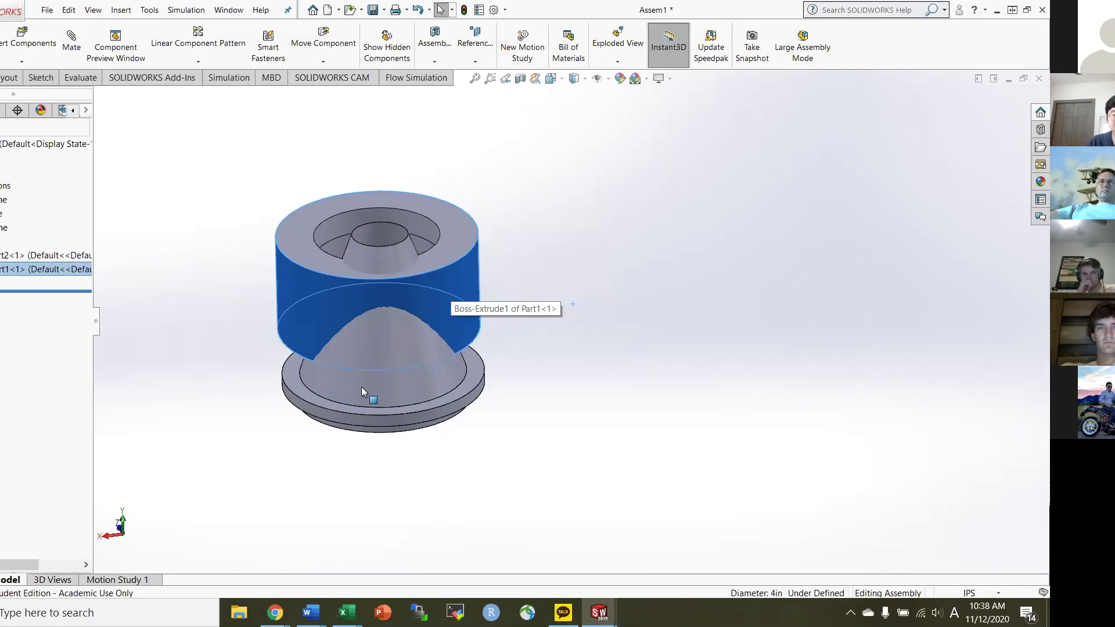
{"action": "mouse_move", "coordinate": [457, 340]}
{"action": "left_mouse_down"}
{"action": "mouse_move", "coordinate": [455, 307]}
{"action": "mouse_move", "coordinate": [468, 323]}
{"action": "left_mouse_up"}
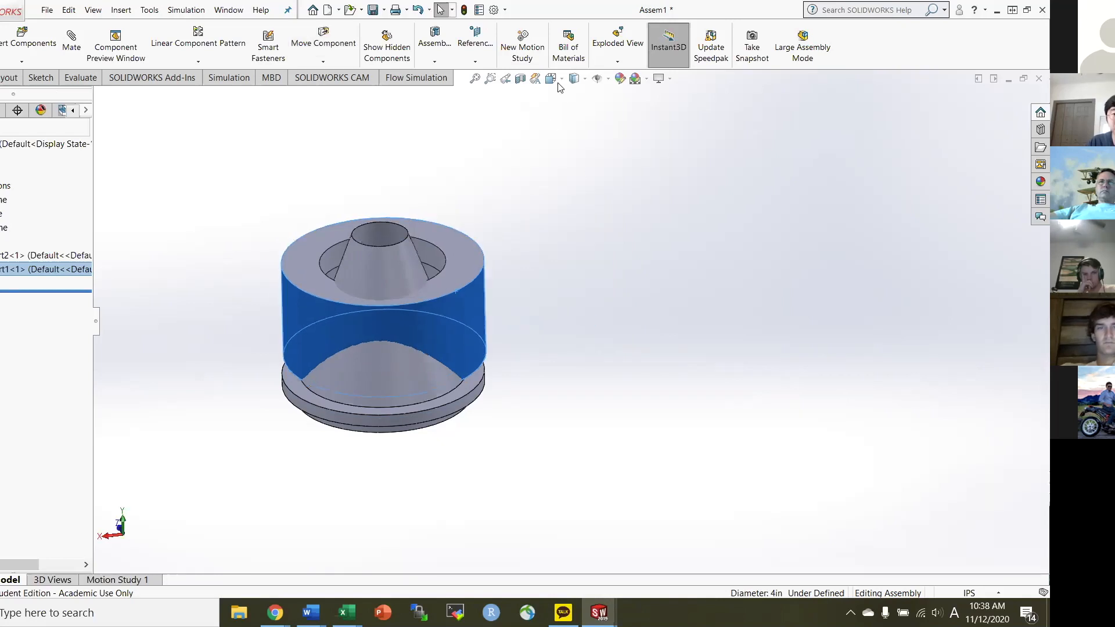
Align the ring with the cone's flange by eye, shifting it in the front view and again in the right view.
{"action": "key", "text": "space"}
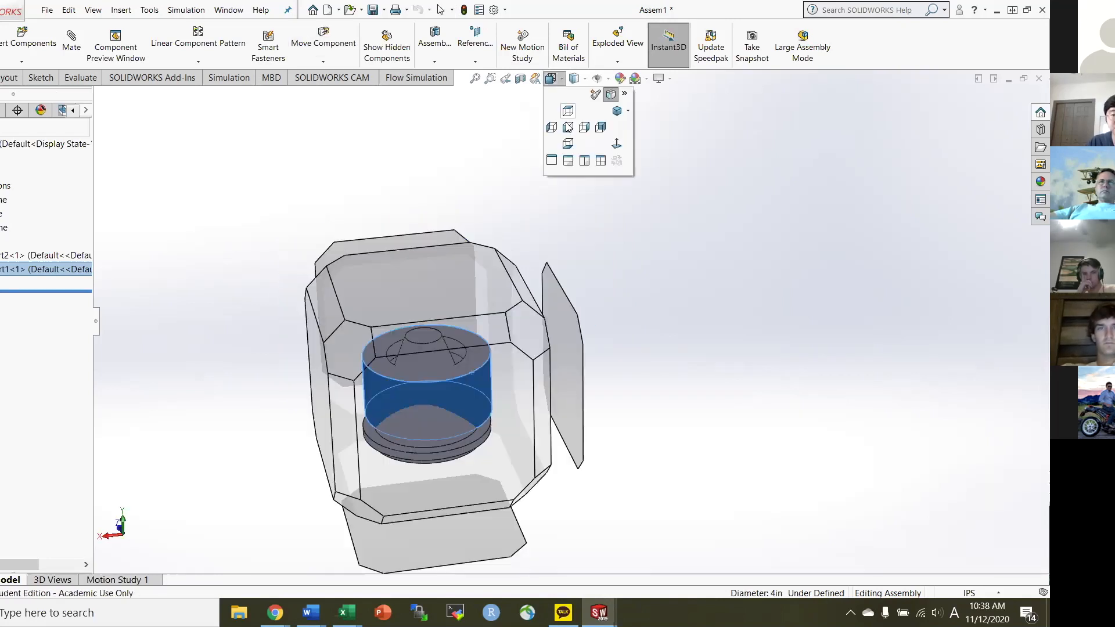
{"action": "left_click", "coordinate": [568, 126]}
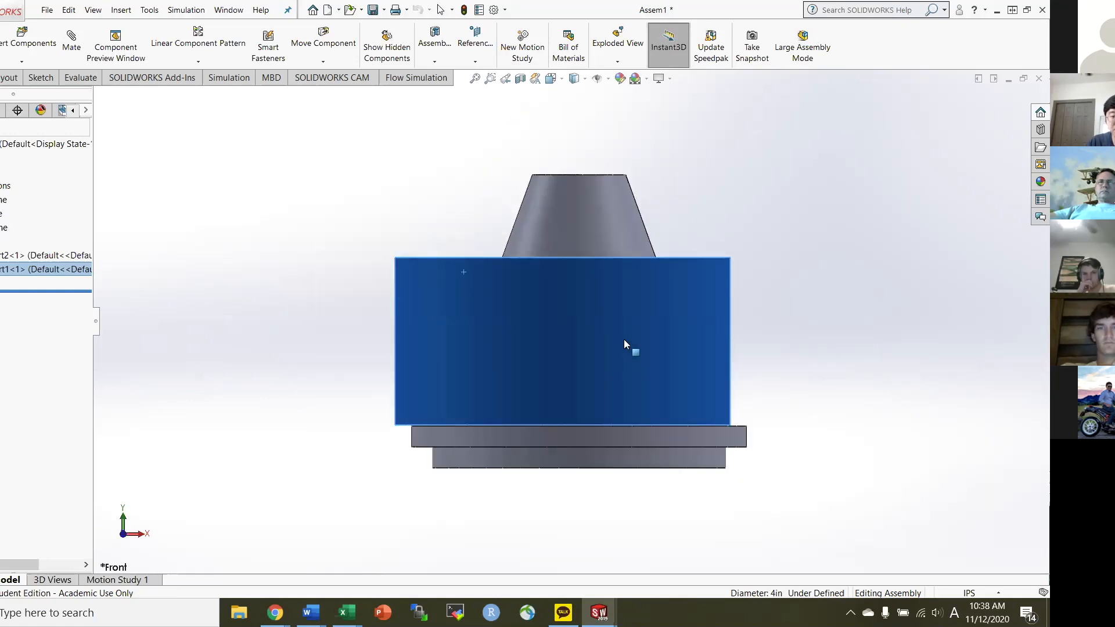
{"action": "left_click_drag", "start_coordinate": [610, 335], "coordinate": [624, 339]}
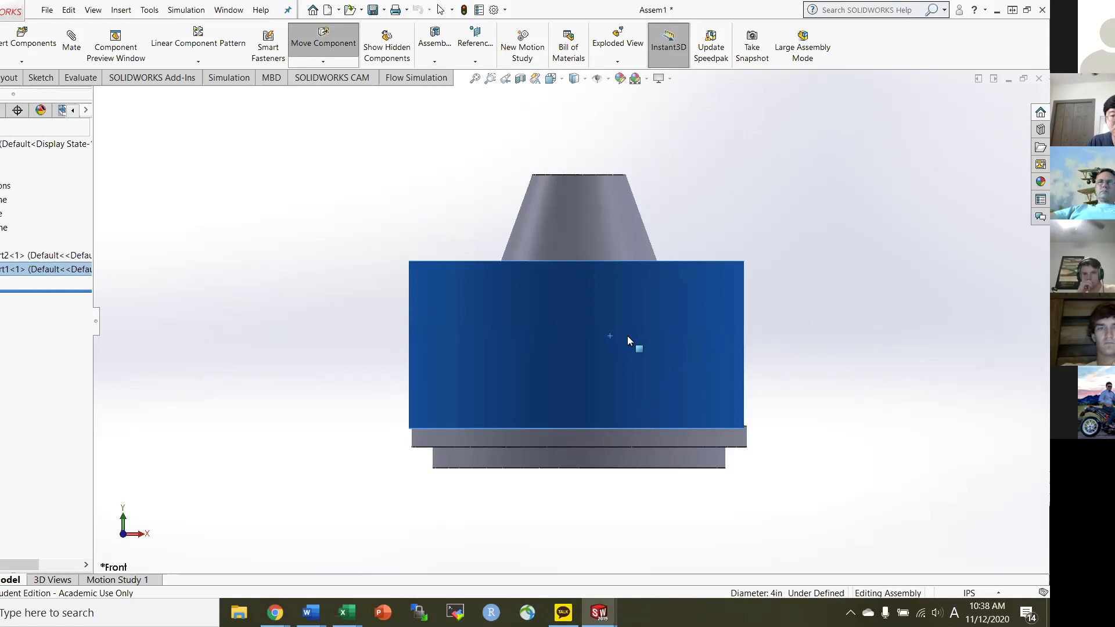
{"action": "left_click", "coordinate": [554, 85]}
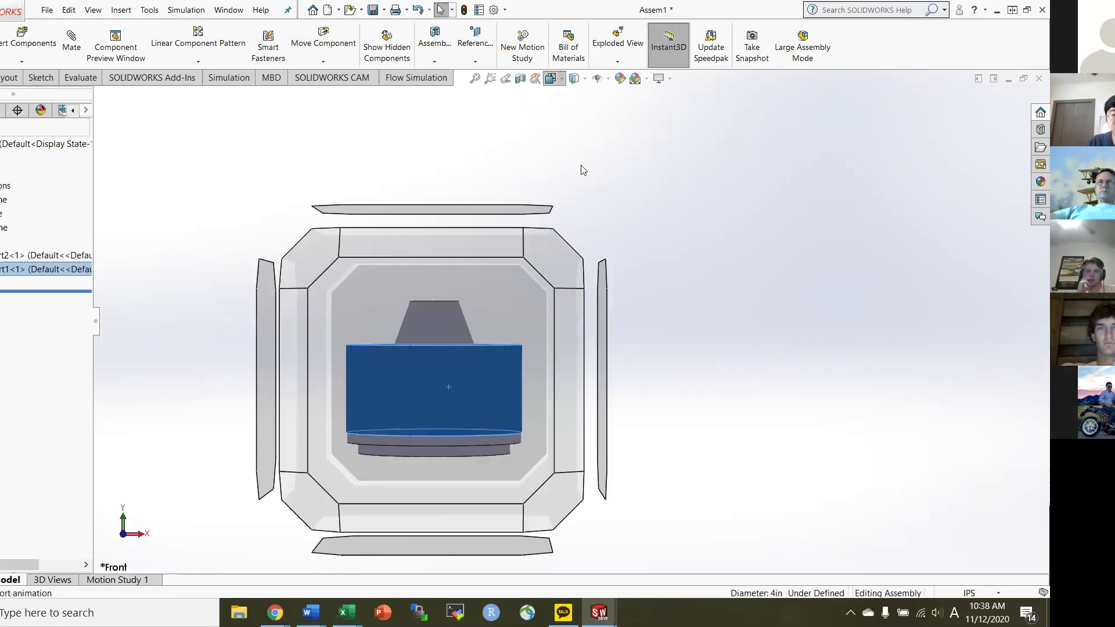
{"action": "left_click", "coordinate": [602, 331]}
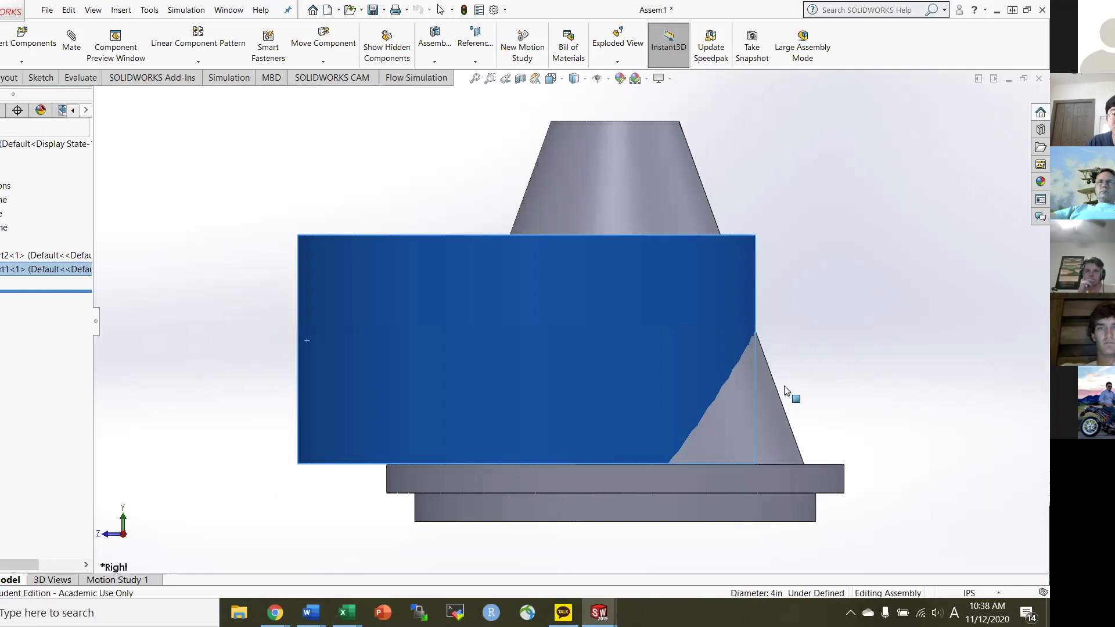
{"action": "left_click_drag", "start_coordinate": [544, 320], "coordinate": [632, 323]}
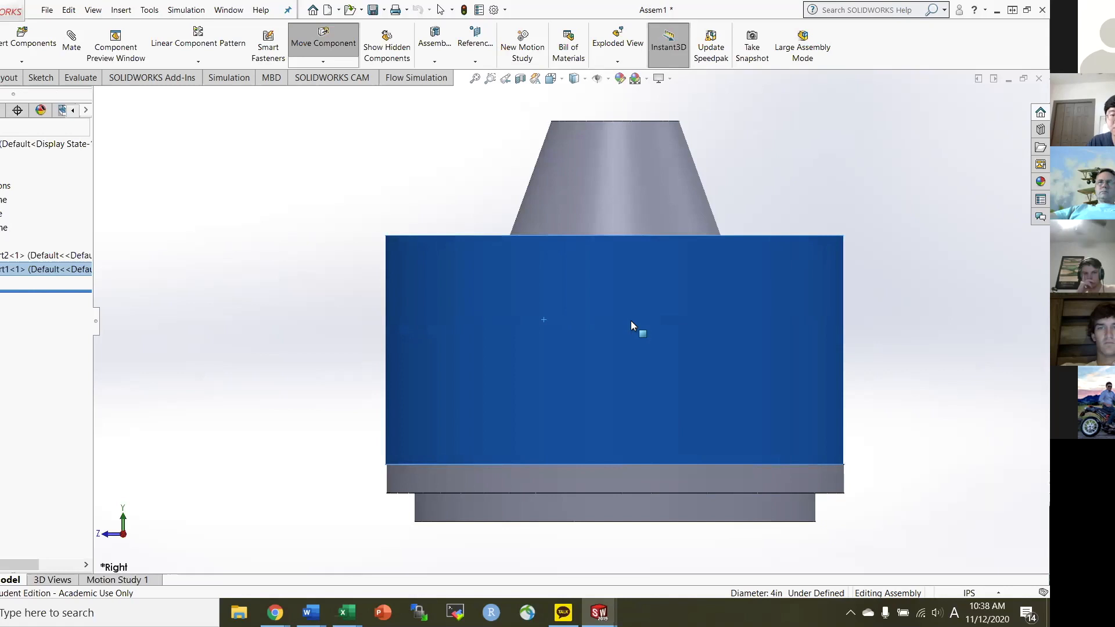
Return to the isometric view and move the ring off the cone to a free spot beside it.
{"action": "key", "text": "Escape"}
{"action": "left_click", "coordinate": [551, 84]}
{"action": "left_click", "coordinate": [615, 113]}
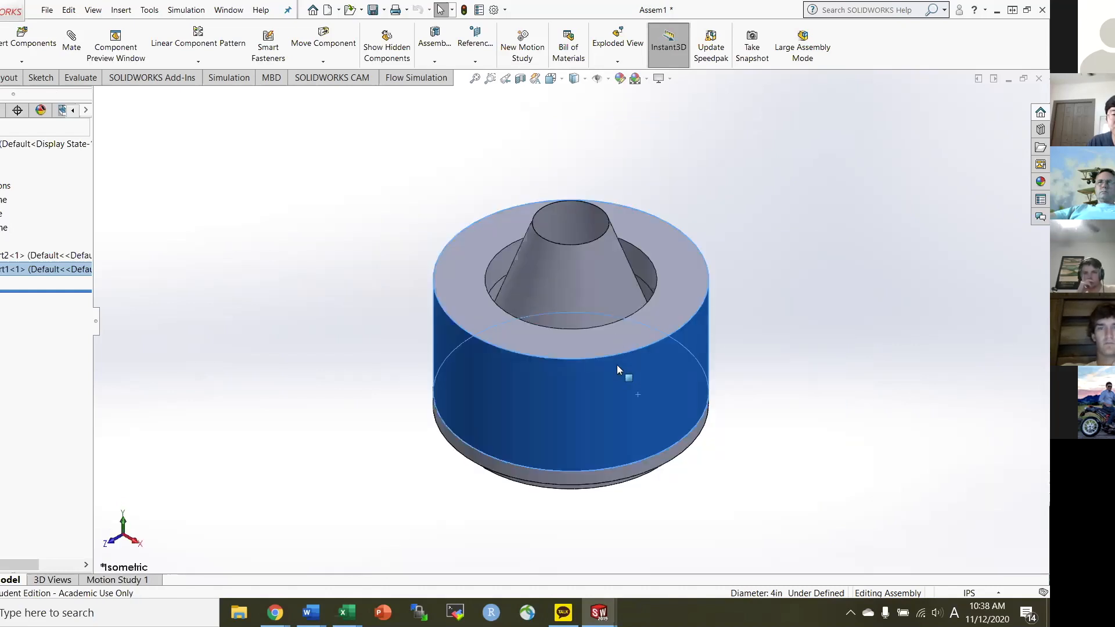
{"action": "left_click_drag", "start_coordinate": [616, 365], "coordinate": [380, 305]}
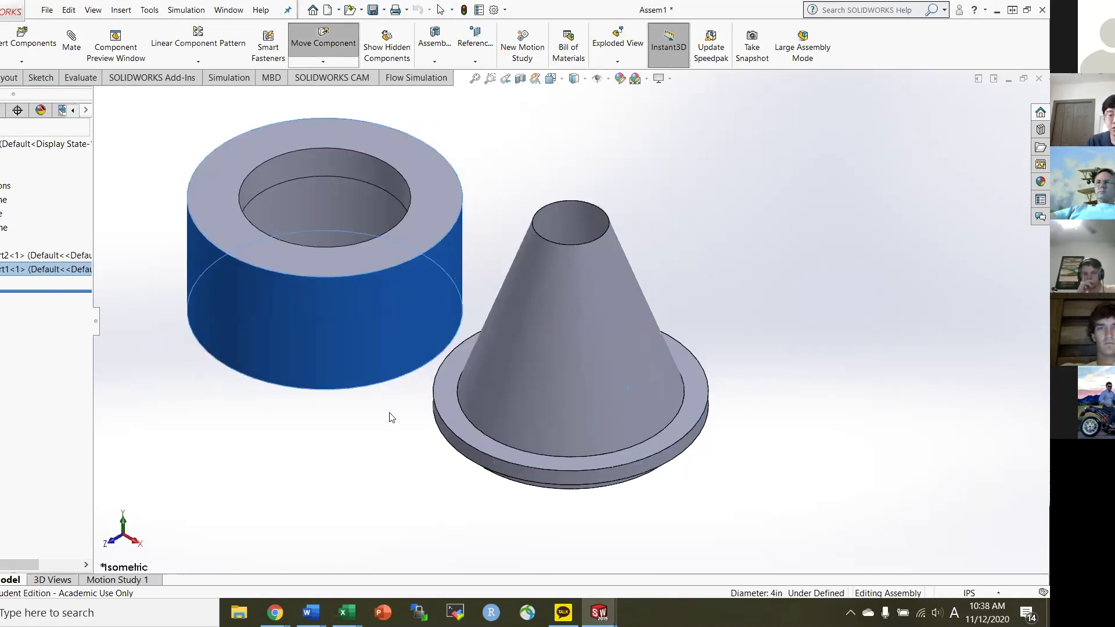
{"action": "key", "text": "Escape"}
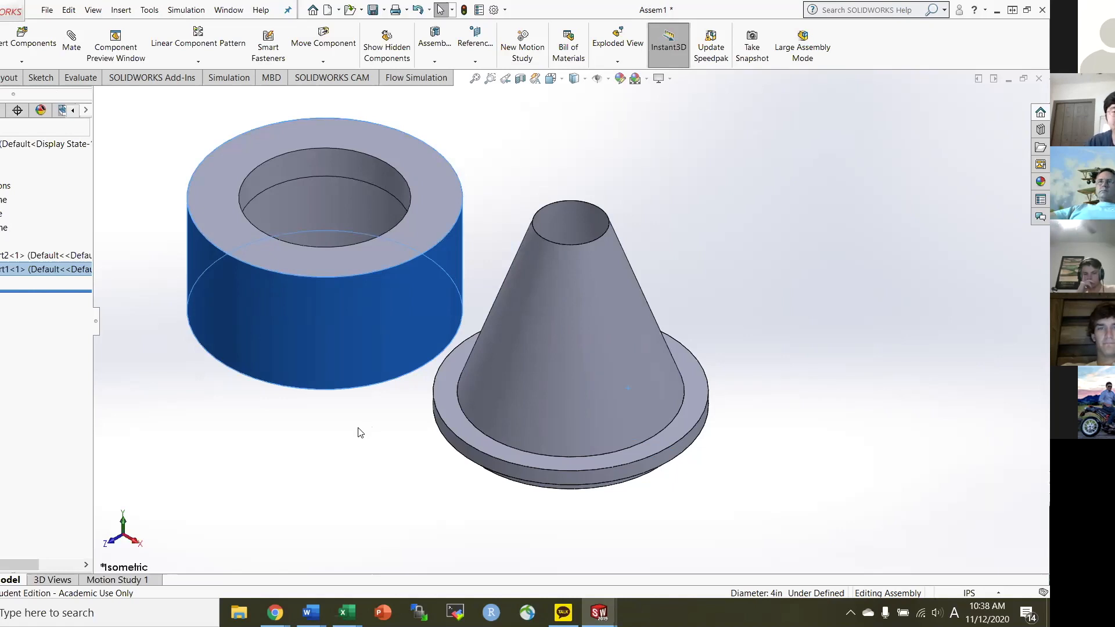
{"action": "left_click", "coordinate": [357, 432]}
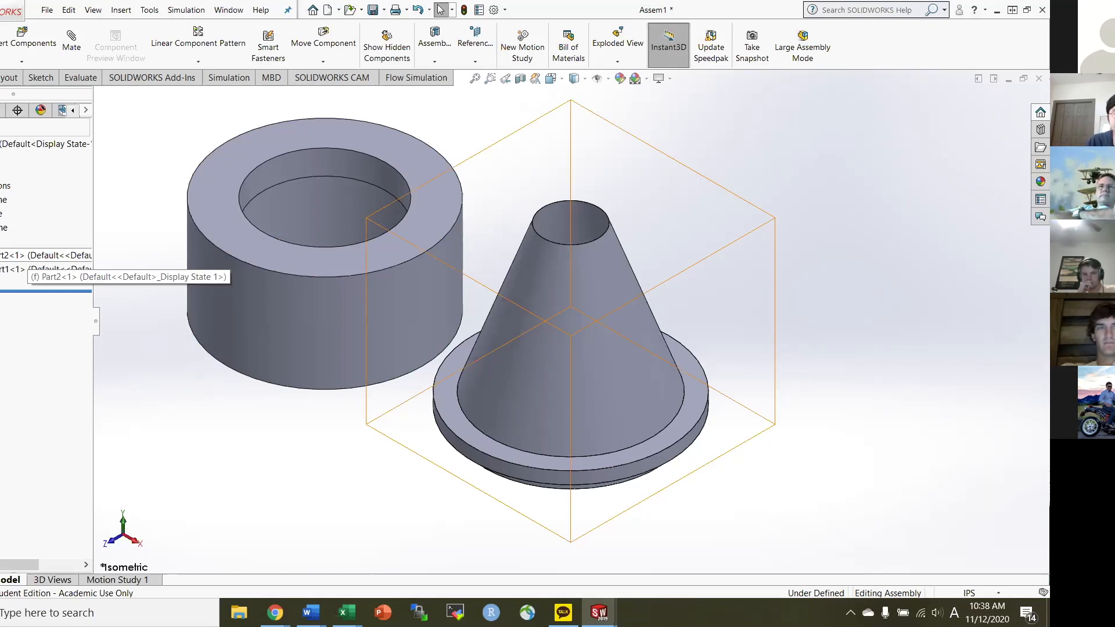
Move the ring farther away from the cone, and try to move the fixed Part2 cone freehand.
{"action": "left_click", "coordinate": [28, 256]}
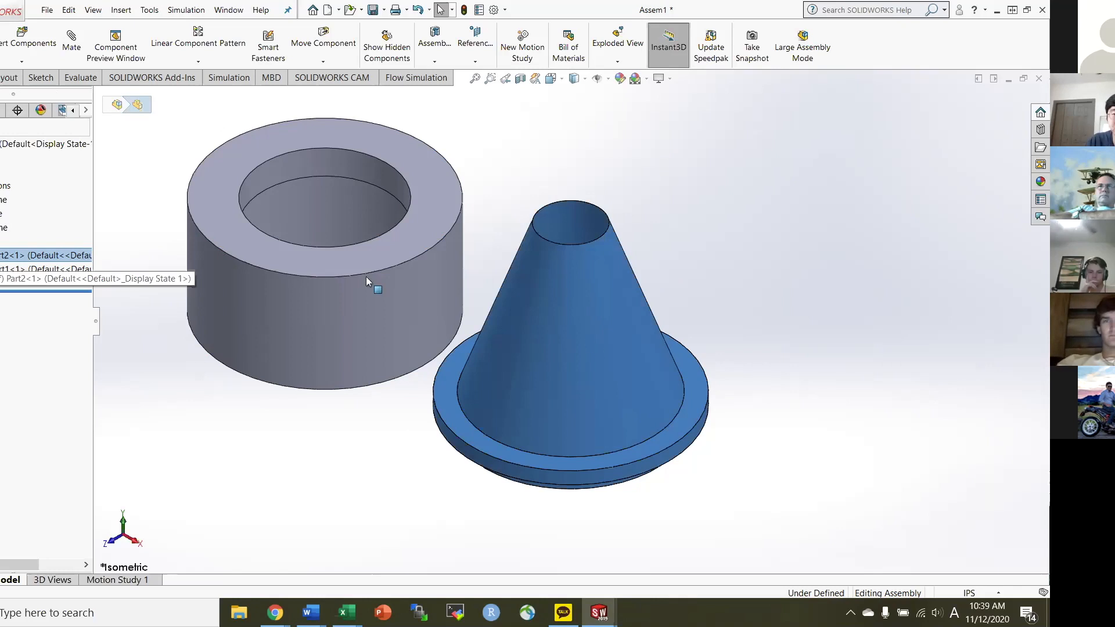
{"action": "left_click_drag", "start_coordinate": [370, 355], "coordinate": [257, 375]}
{"action": "key", "text": "Escape"}
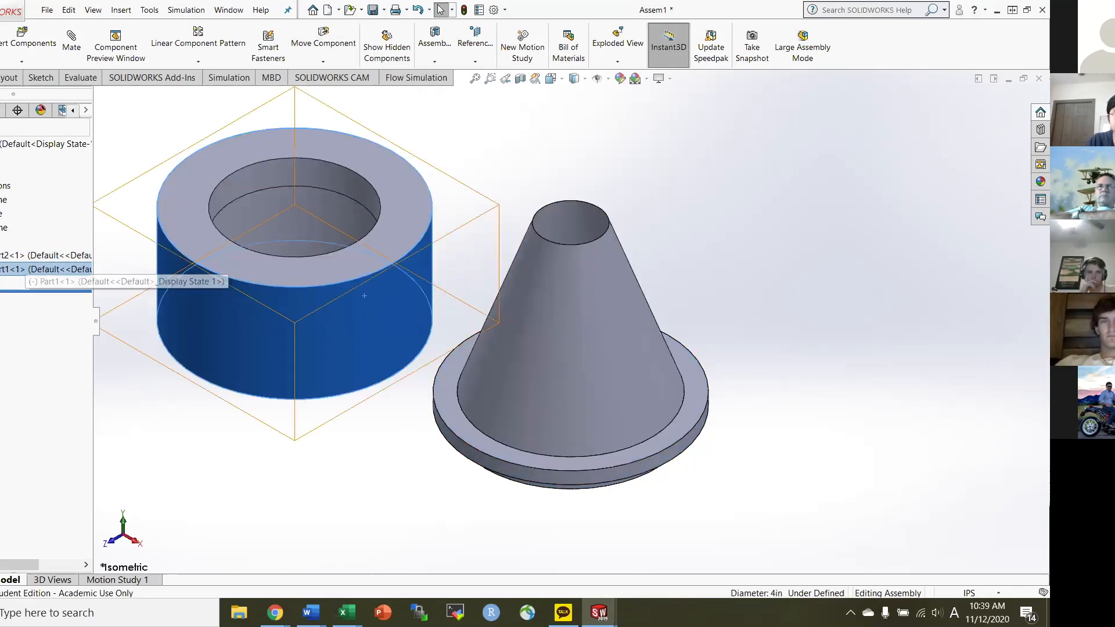
{"action": "left_click", "coordinate": [299, 320]}
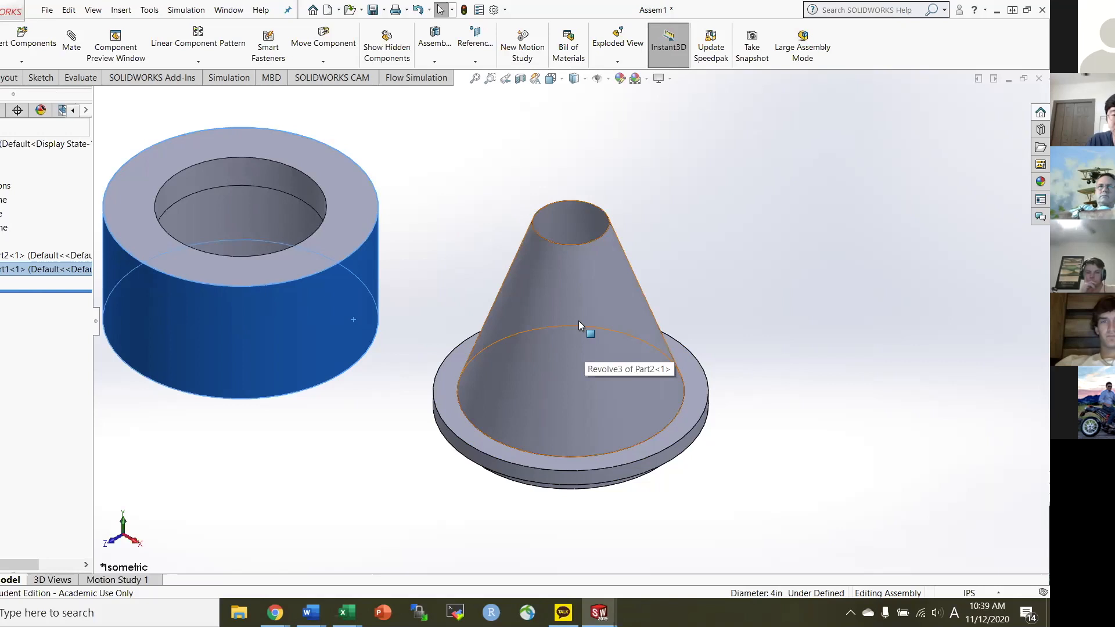
{"action": "left_click_drag", "start_coordinate": [579, 320], "coordinate": [728, 326]}
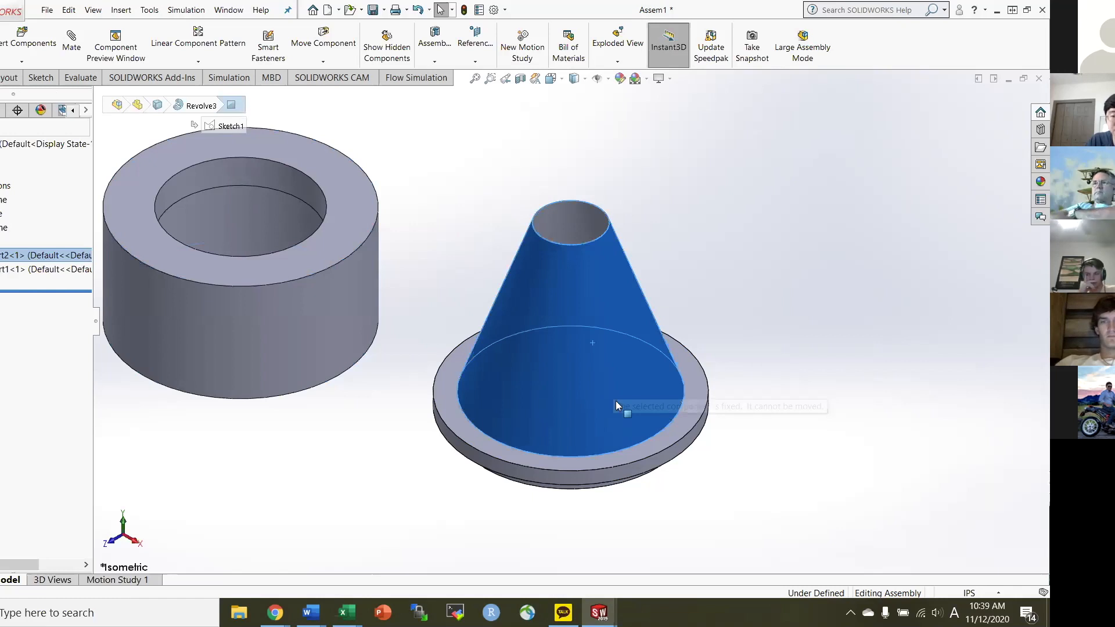
{"action": "left_click", "coordinate": [581, 355]}
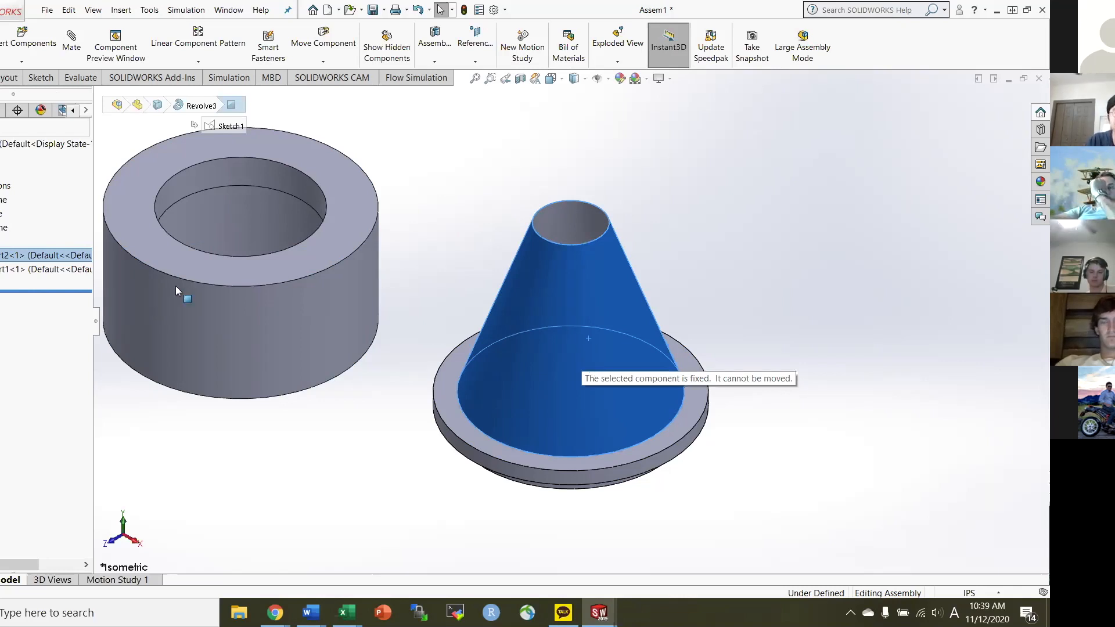
Set the Part2 cone to Float and move it farther away from the ring.
{"action": "right_click", "coordinate": [34, 259]}
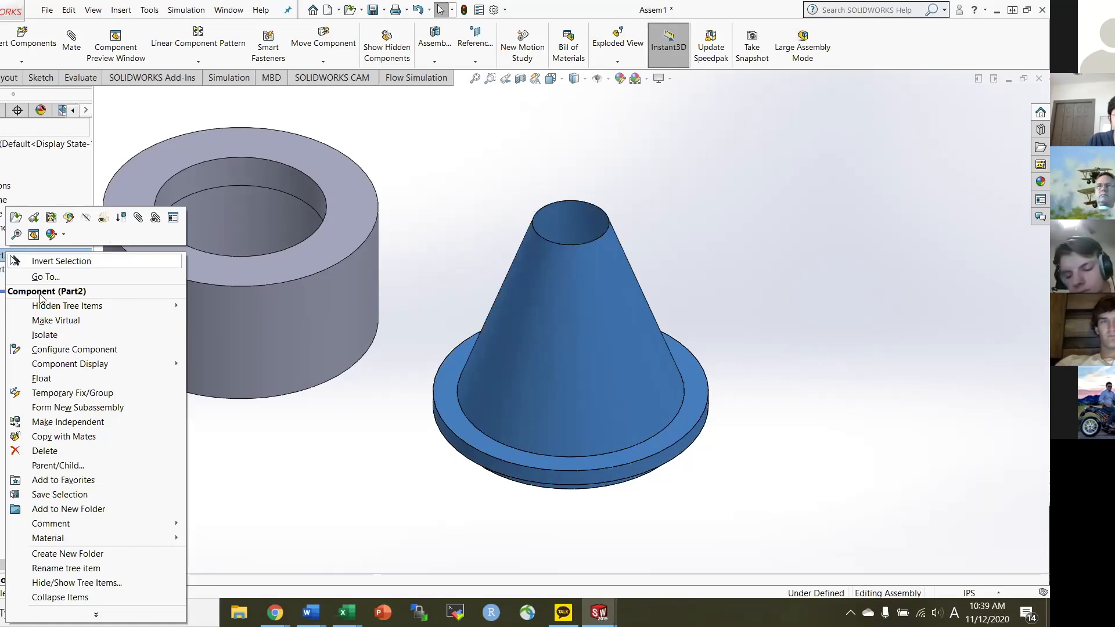
{"action": "left_click", "coordinate": [41, 379]}
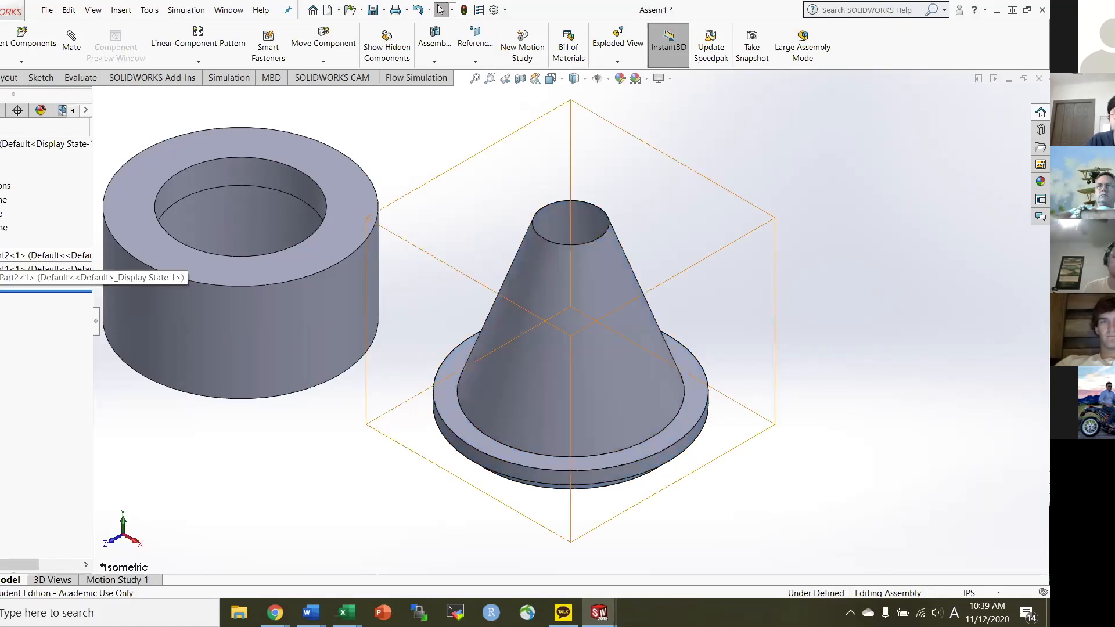
{"action": "left_click_drag", "start_coordinate": [768, 368], "coordinate": [630, 368]}
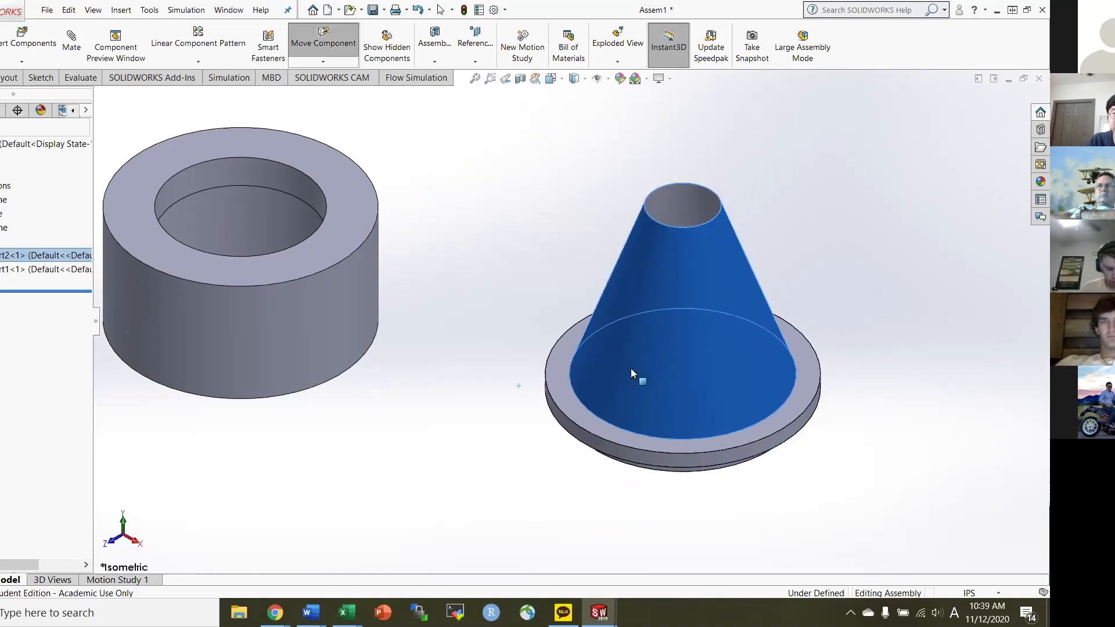
{"action": "key", "text": "Escape"}
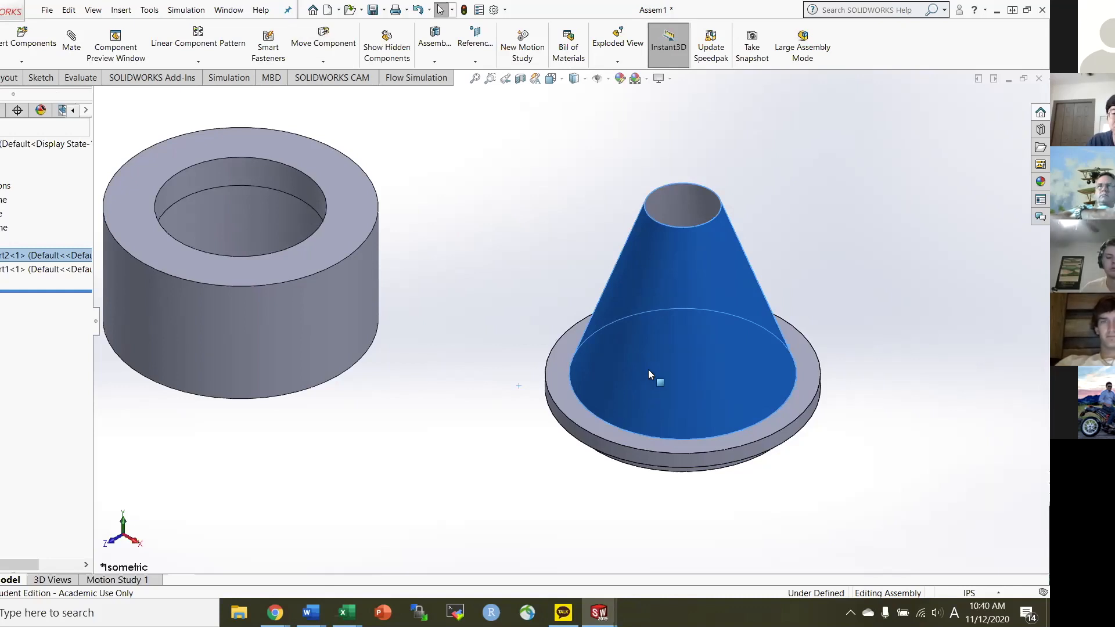
Fix the Part2 cone at its new position and shift the Part1 ring slightly.
{"action": "right_click", "coordinate": [646, 380]}
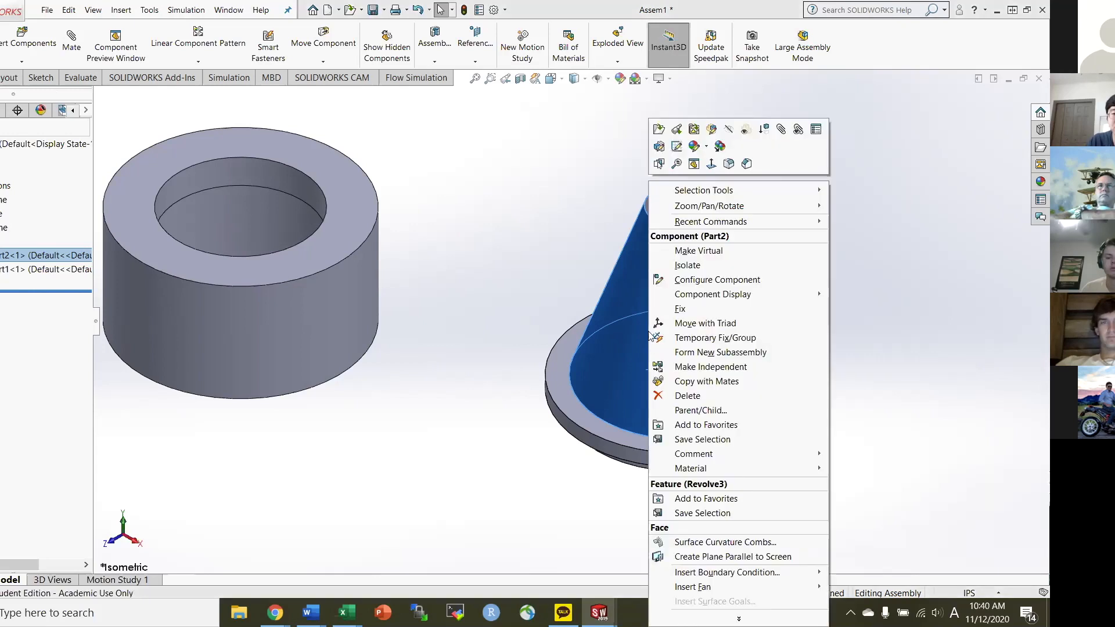
{"action": "left_click", "coordinate": [690, 312]}
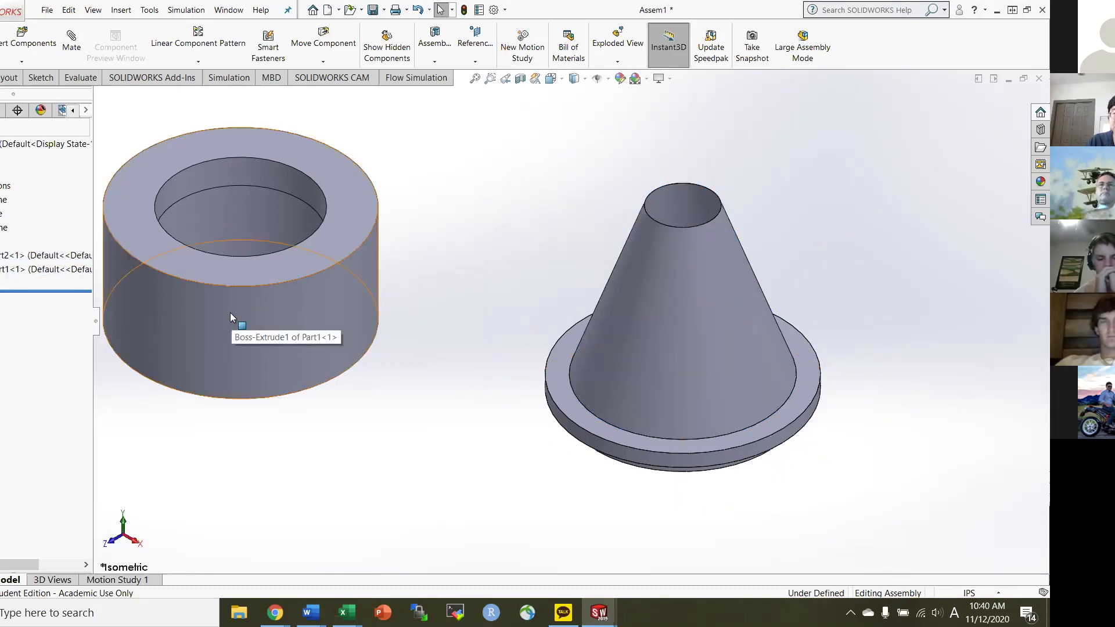
{"action": "left_click", "coordinate": [329, 317]}
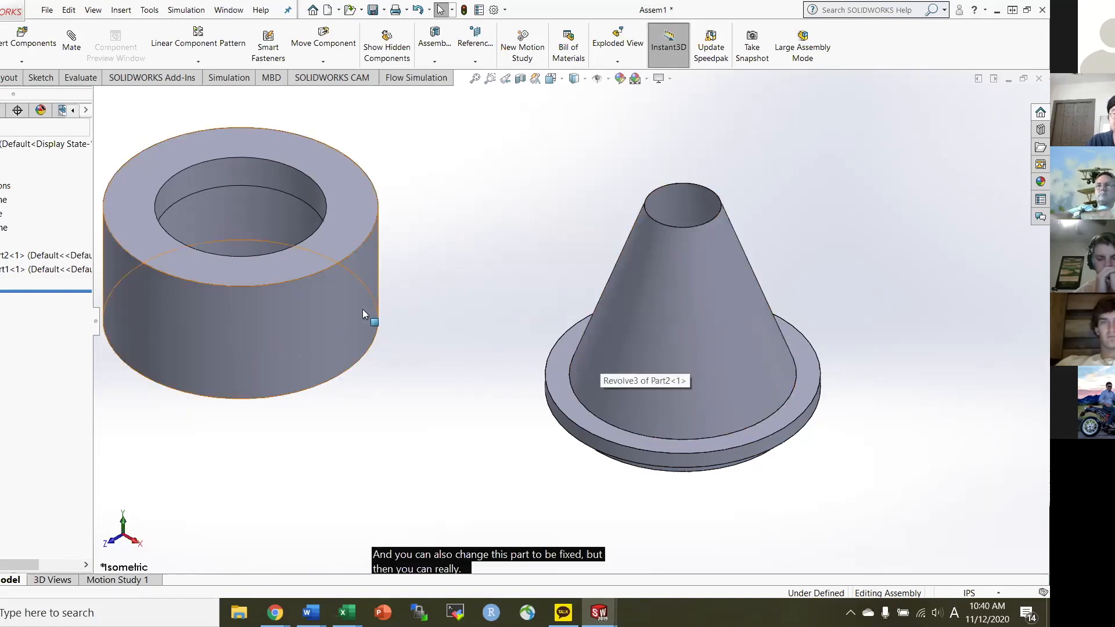
{"action": "left_click_drag", "start_coordinate": [458, 317], "coordinate": [461, 320]}
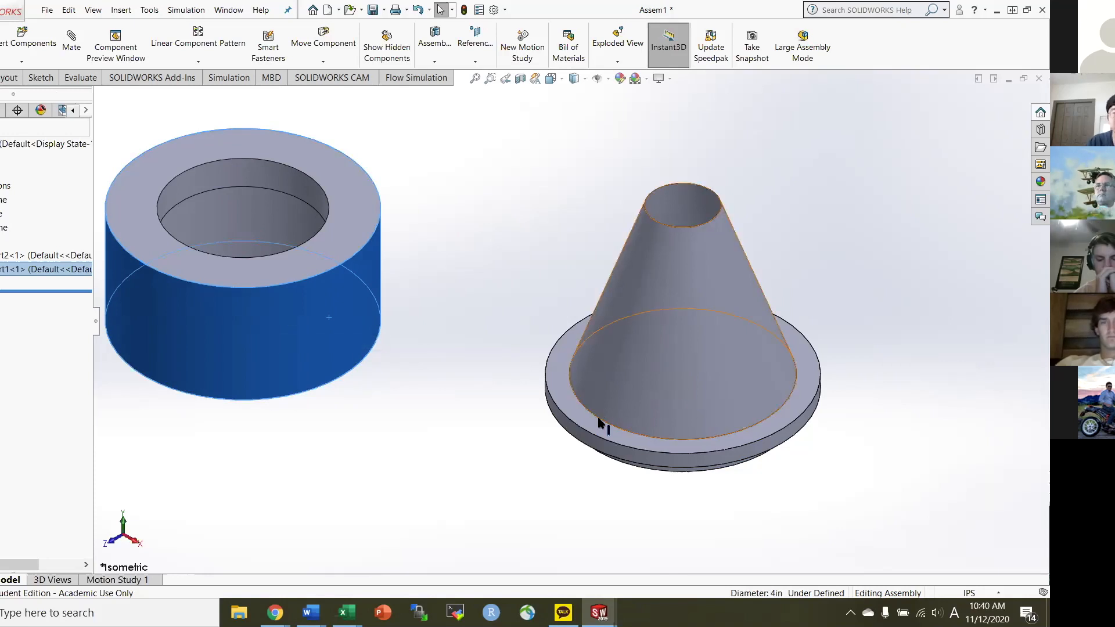
{"action": "left_click", "coordinate": [415, 447]}
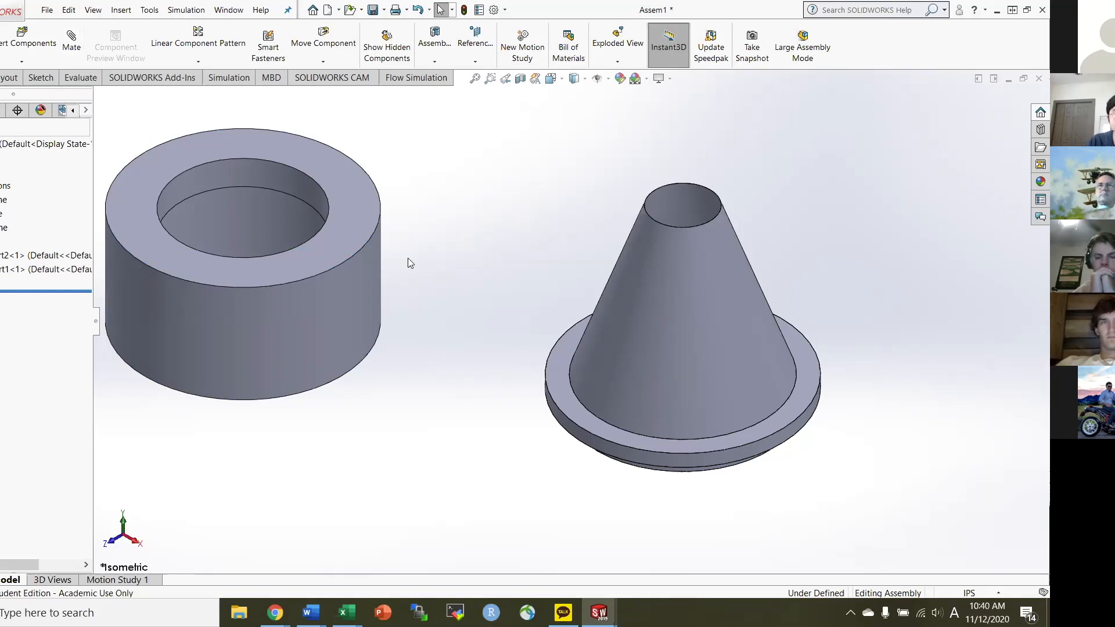
Add a concentric mate between the outer bottom edge of the Part1 ring and the upper outer edge of the Part2 flange.
{"action": "left_click", "coordinate": [80, 51]}
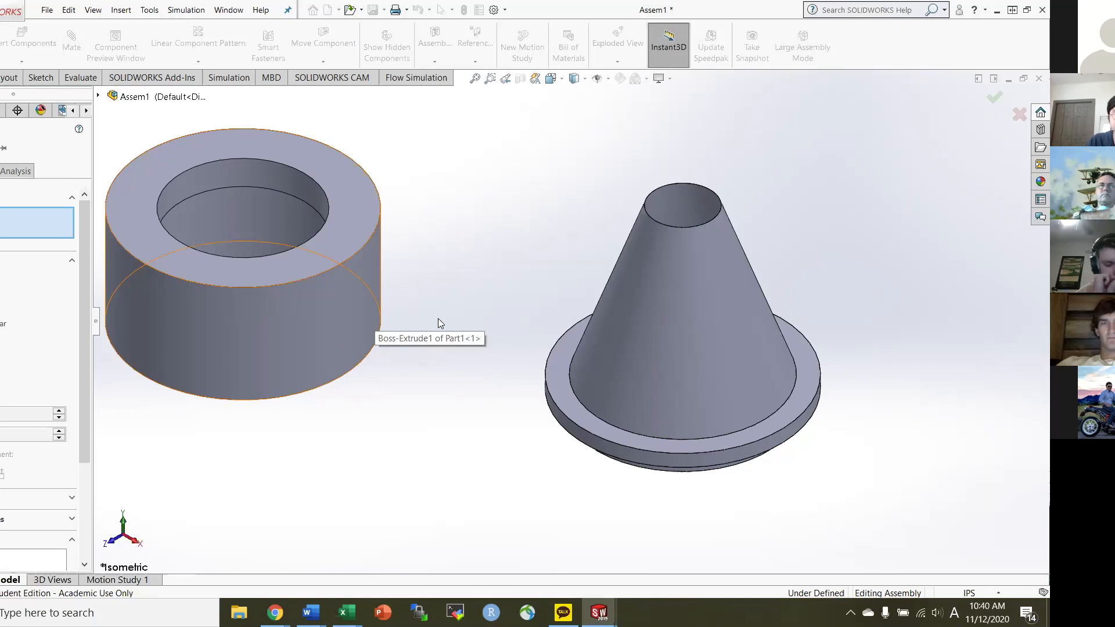
{"action": "middle_click_drag", "start_coordinate": [446, 289], "coordinate": [448, 116]}
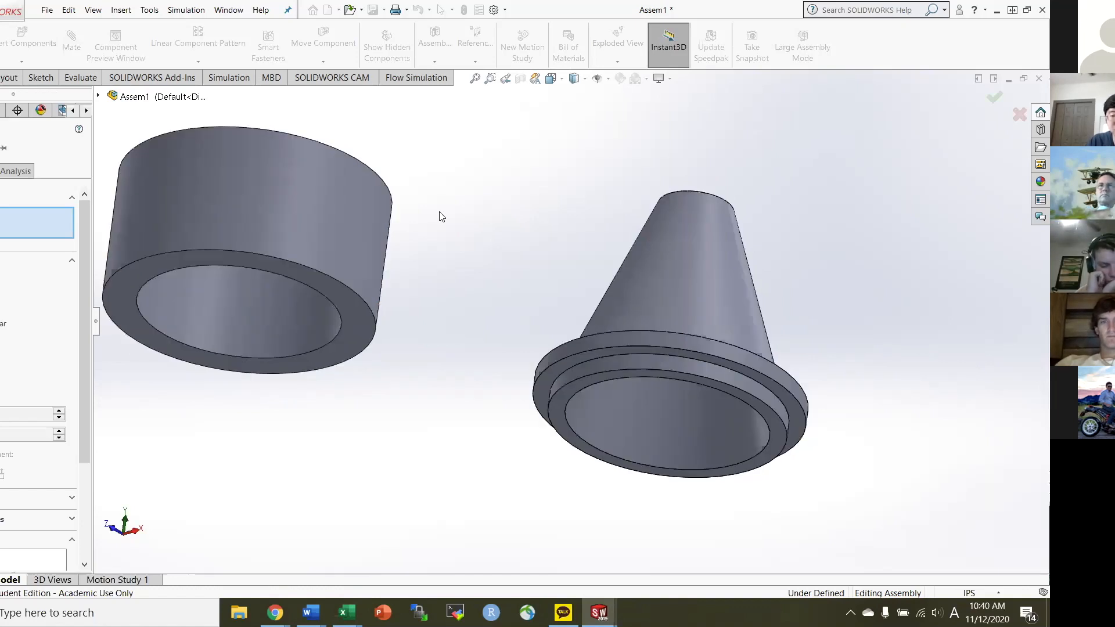
{"action": "middle_click_drag", "start_coordinate": [669, 407], "coordinate": [665, 369]}
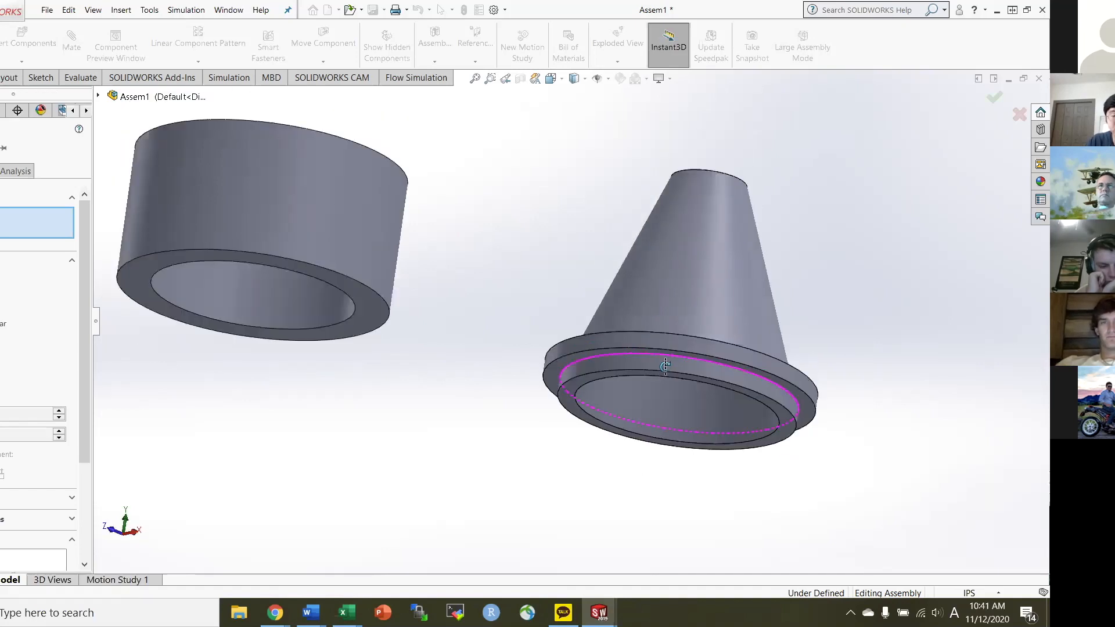
{"action": "left_click", "coordinate": [387, 315]}
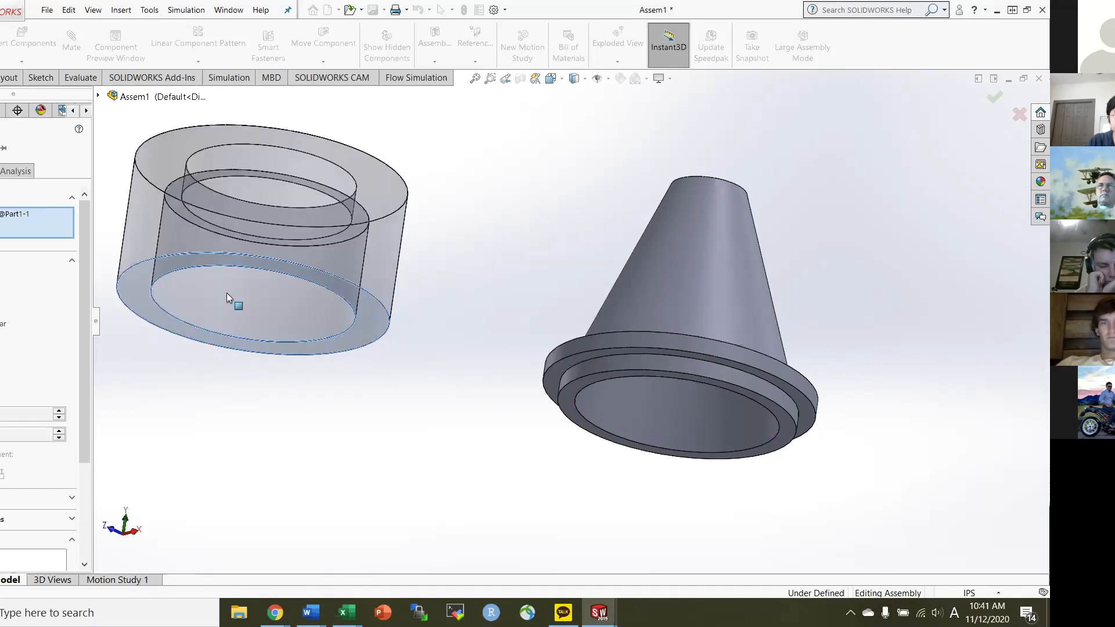
{"action": "key", "text": "Delete"}
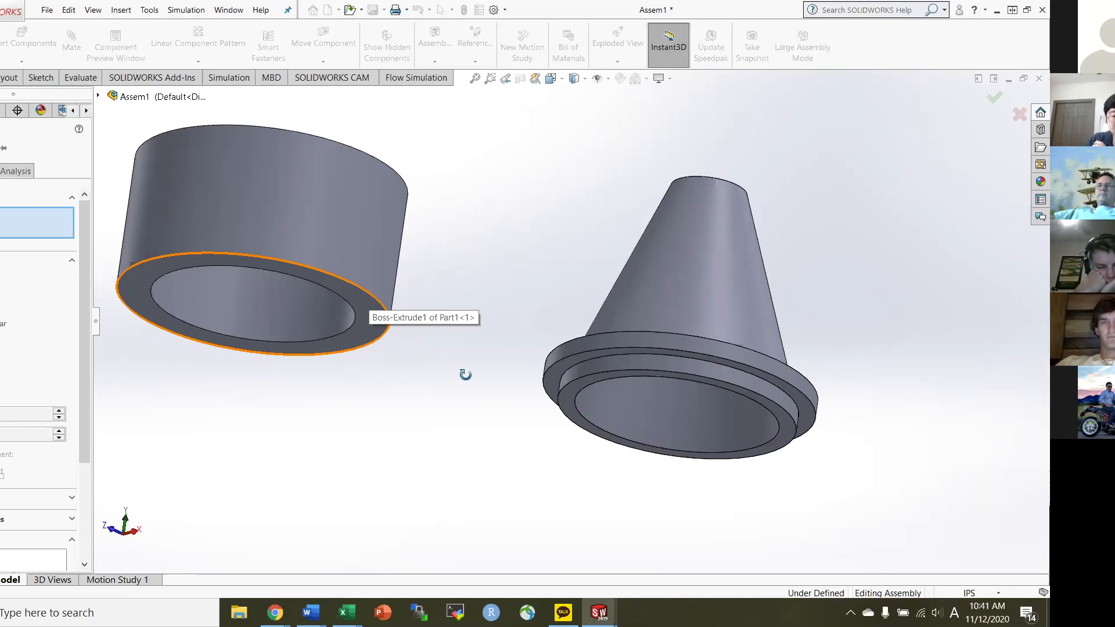
{"action": "left_click", "coordinate": [558, 345]}
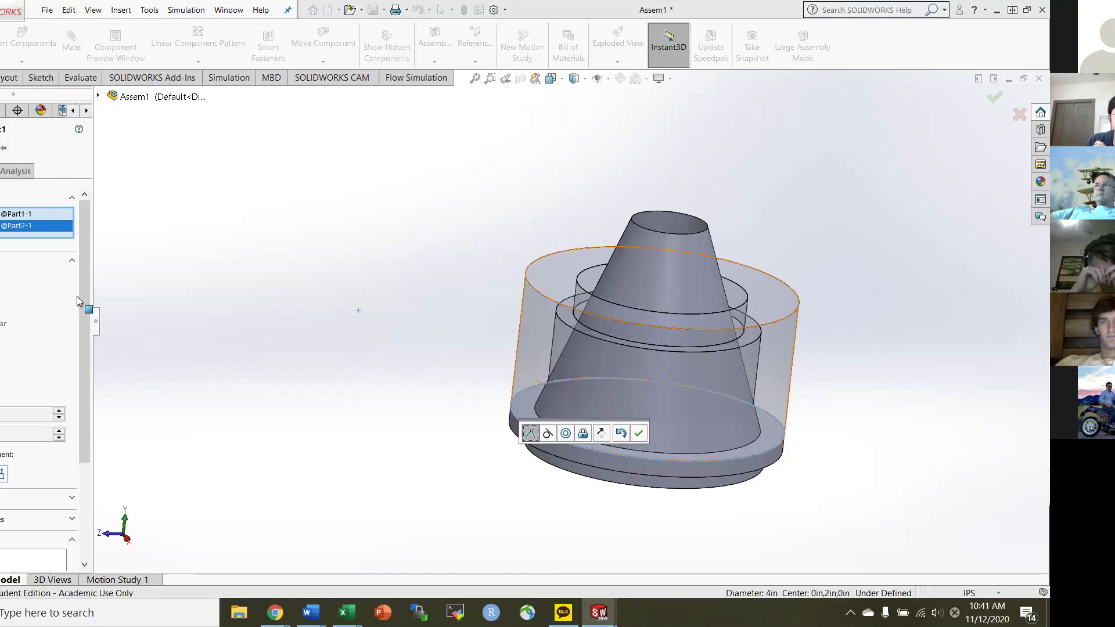
{"action": "left_click", "coordinate": [720, 390]}
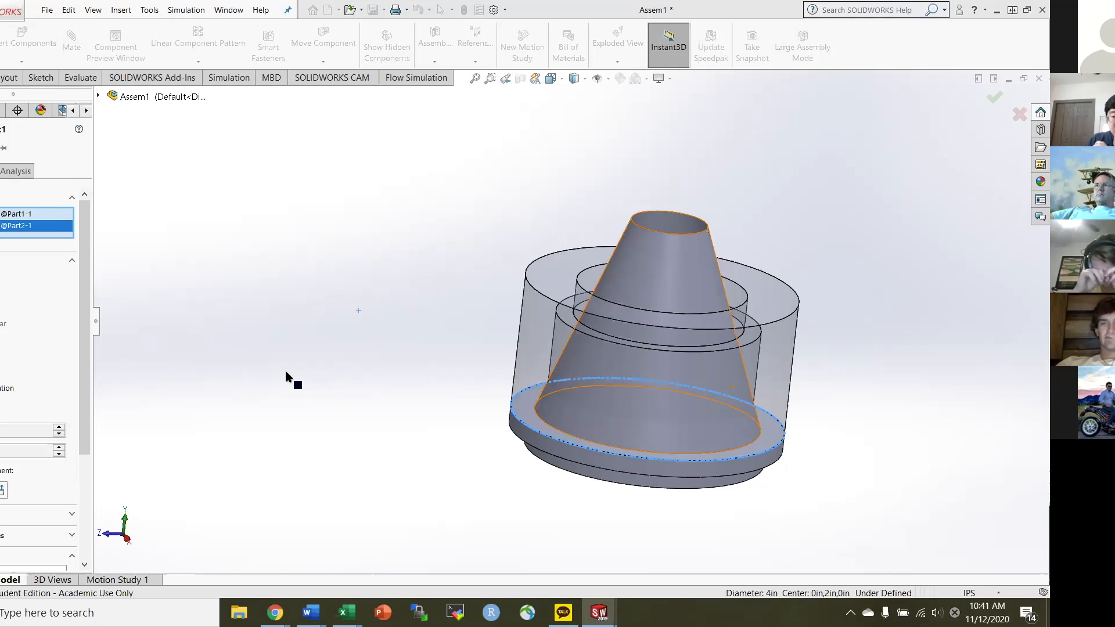
{"action": "left_click", "coordinate": [776, 311]}
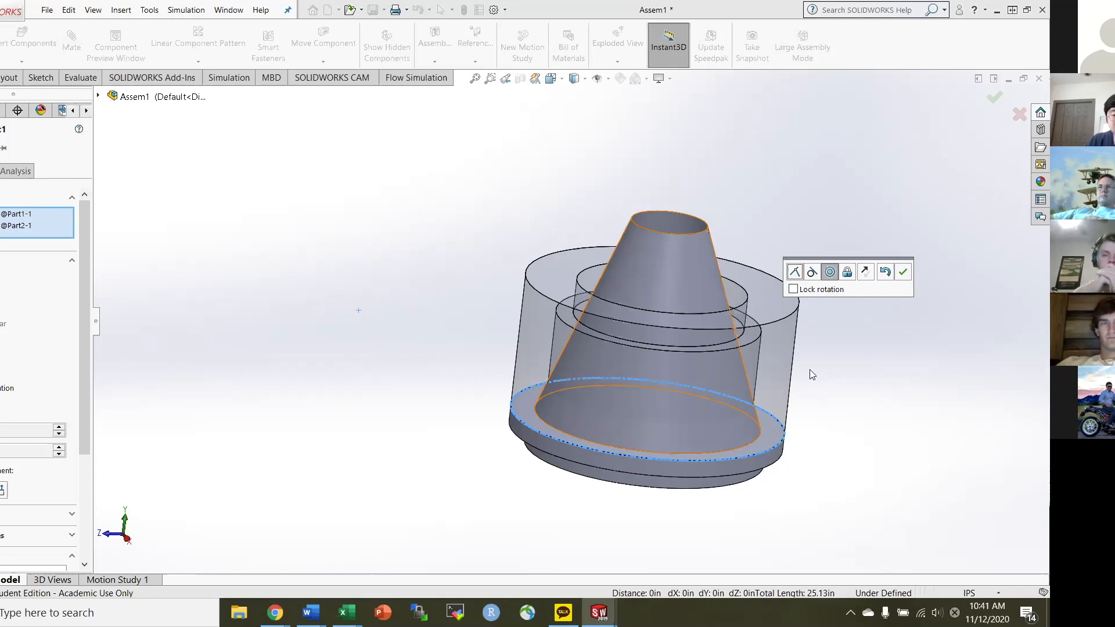
{"action": "key", "text": "Escape"}
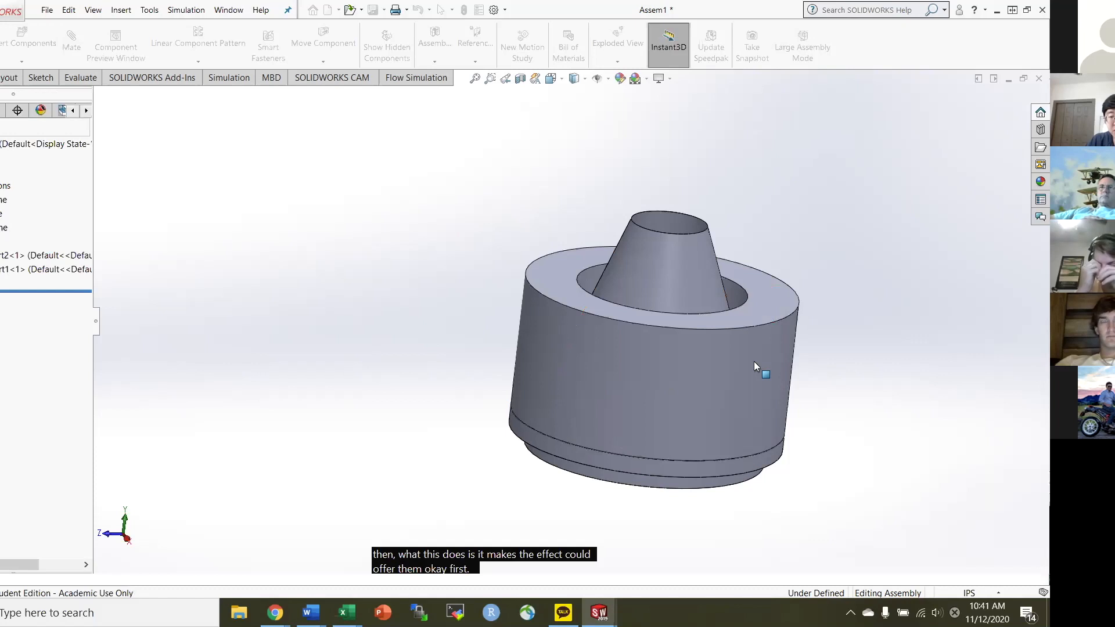
Slide the ring up and down along the cone's axis to test its remaining freedom of movement.
{"action": "left_click_drag", "start_coordinate": [781, 150], "coordinate": [562, 177]}
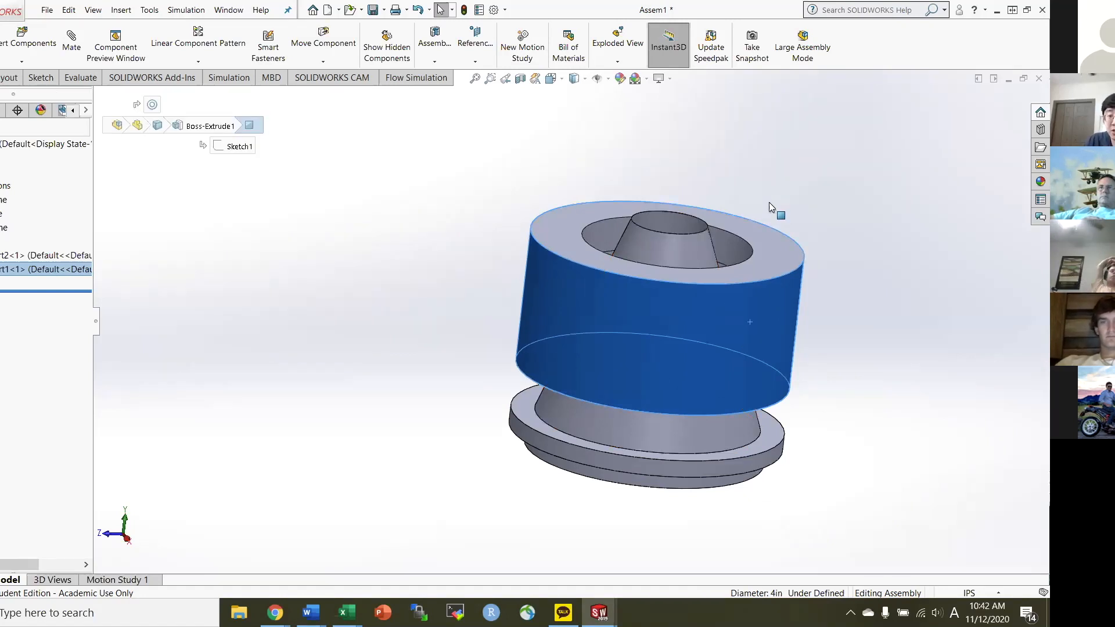
{"action": "left_click_drag", "start_coordinate": [769, 202], "coordinate": [763, 227]}
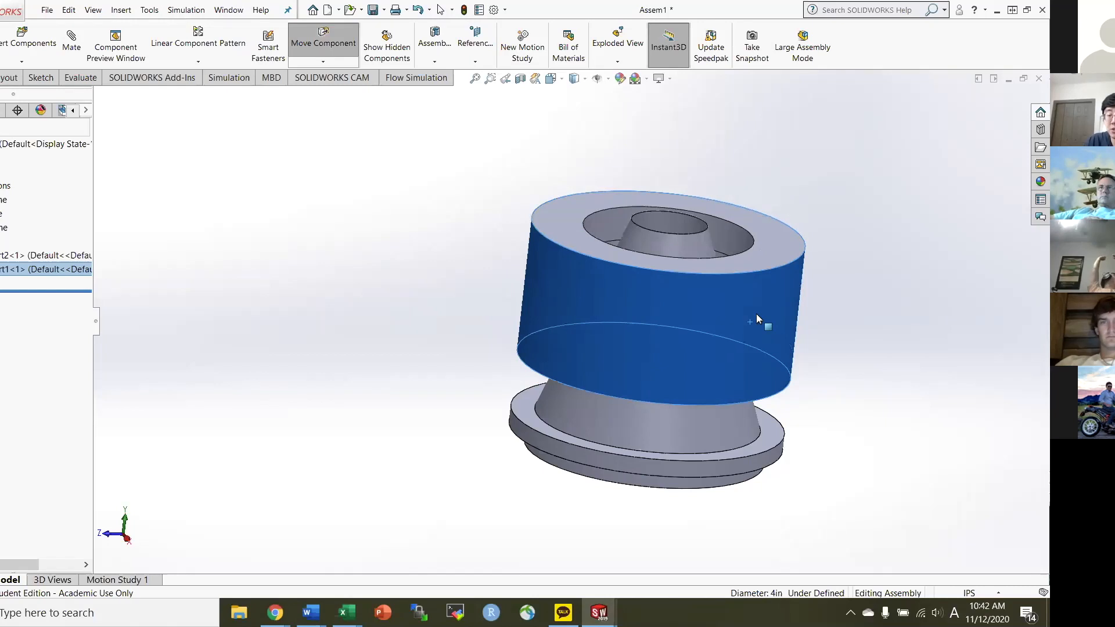
{"action": "left_click", "coordinate": [708, 310]}
{"action": "left_click_drag", "start_coordinate": [667, 302], "coordinate": [609, 270]}
{"action": "left_click_drag", "start_coordinate": [681, 292], "coordinate": [776, 256]}
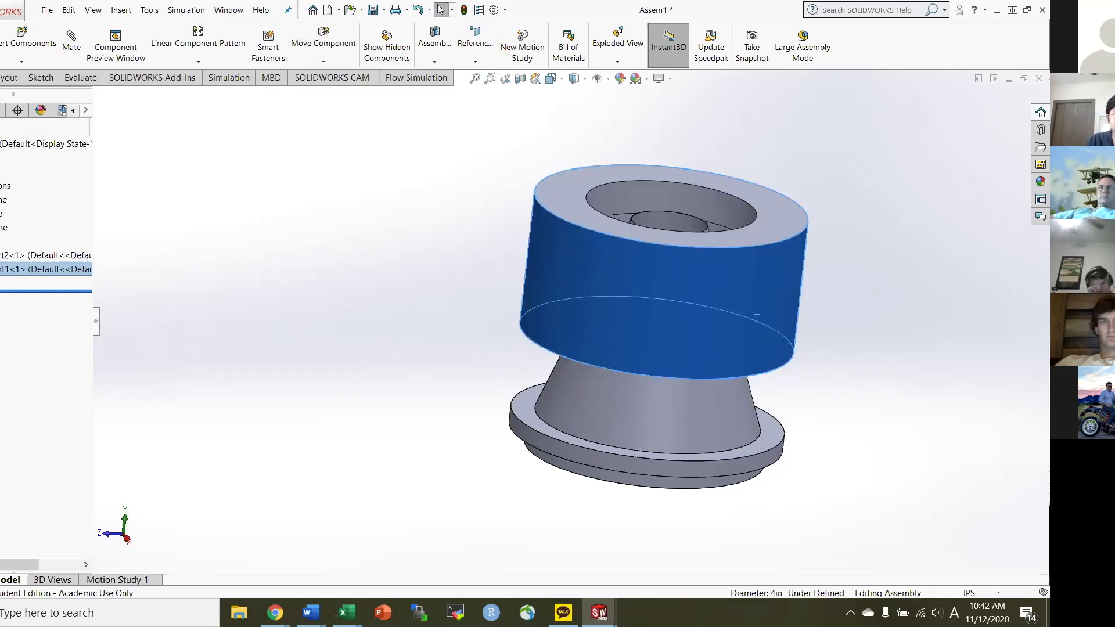
Edit the concentric mate between ring and cone and enable Lock rotation.
{"action": "right_click", "coordinate": [2, 299]}
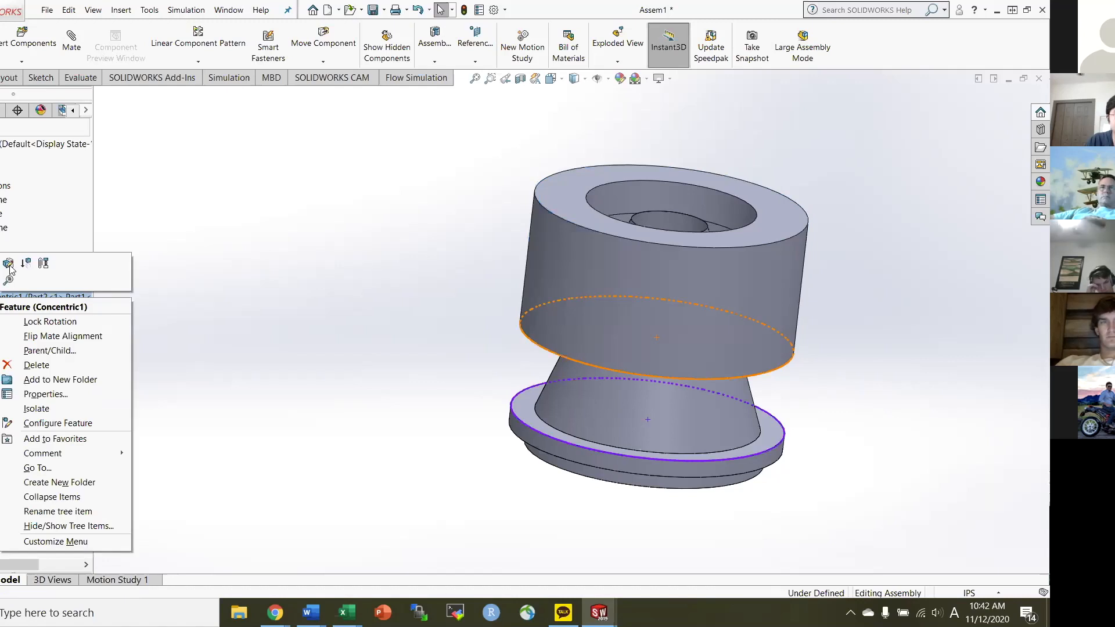
{"action": "left_click", "coordinate": [9, 266]}
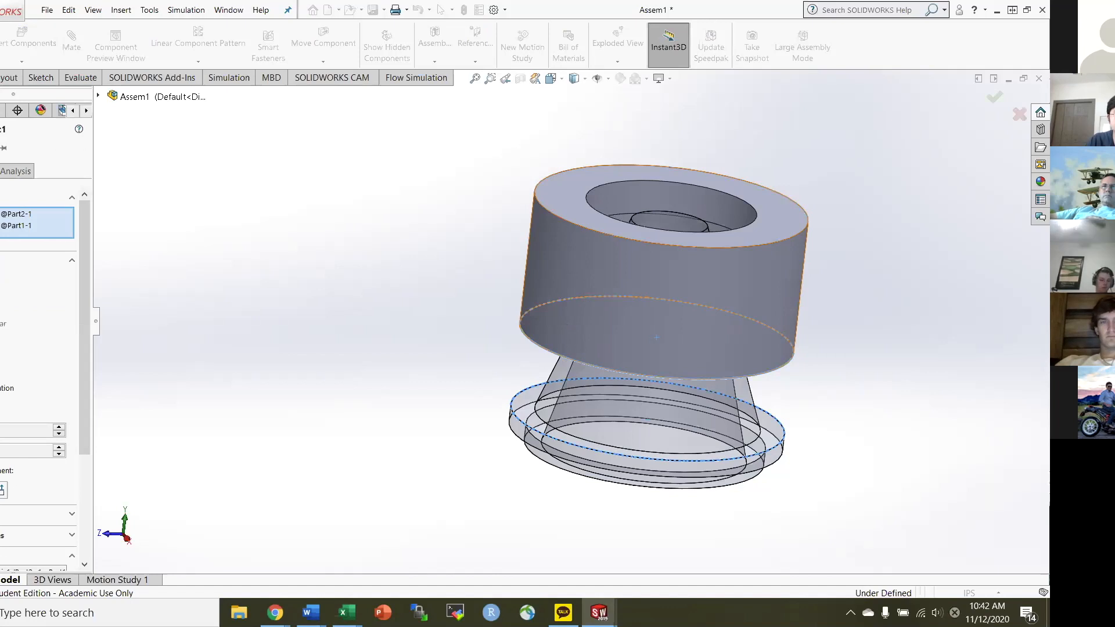
{"action": "key", "text": "Return"}
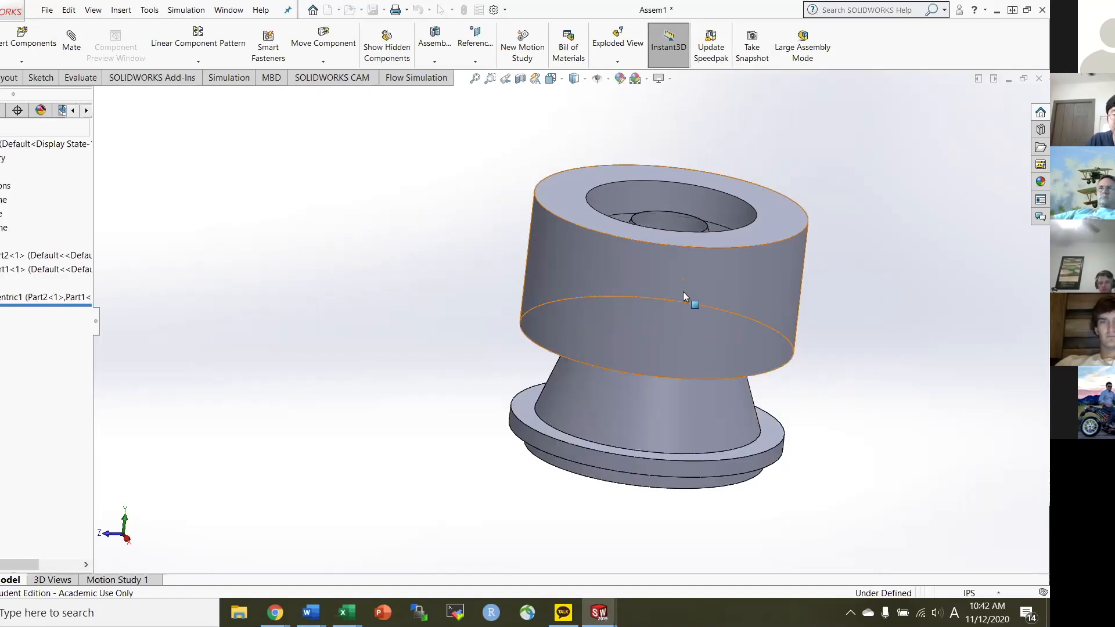
Slide the rotation-locked ring down the cone to just above the flange, and clear the selection.
{"action": "left_click_drag", "start_coordinate": [683, 291], "coordinate": [679, 331]}
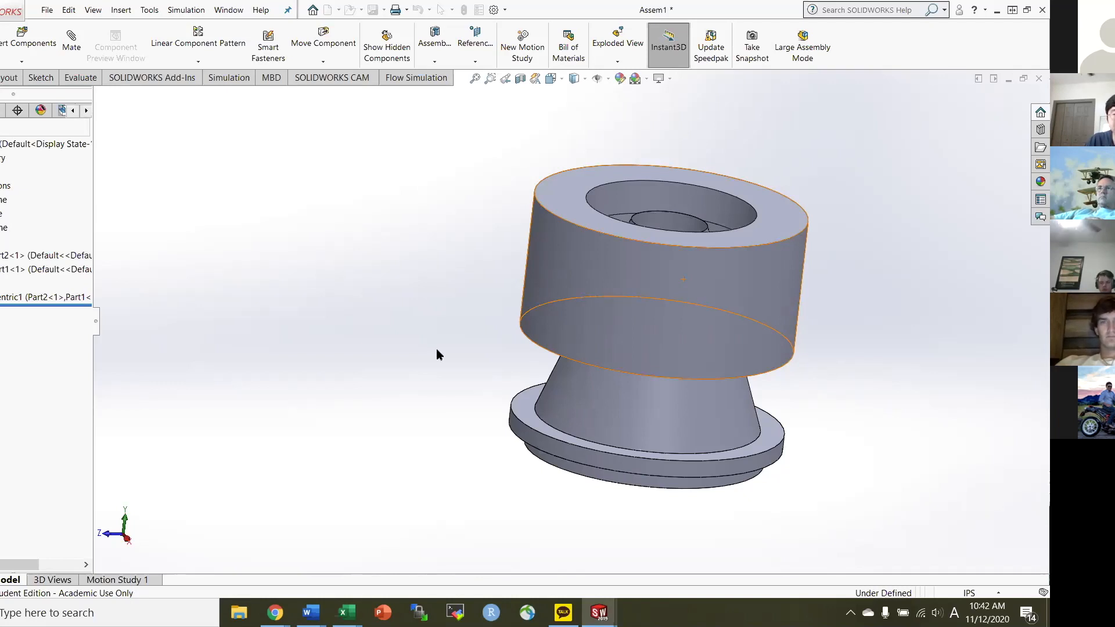
{"action": "left_click", "coordinate": [475, 363]}
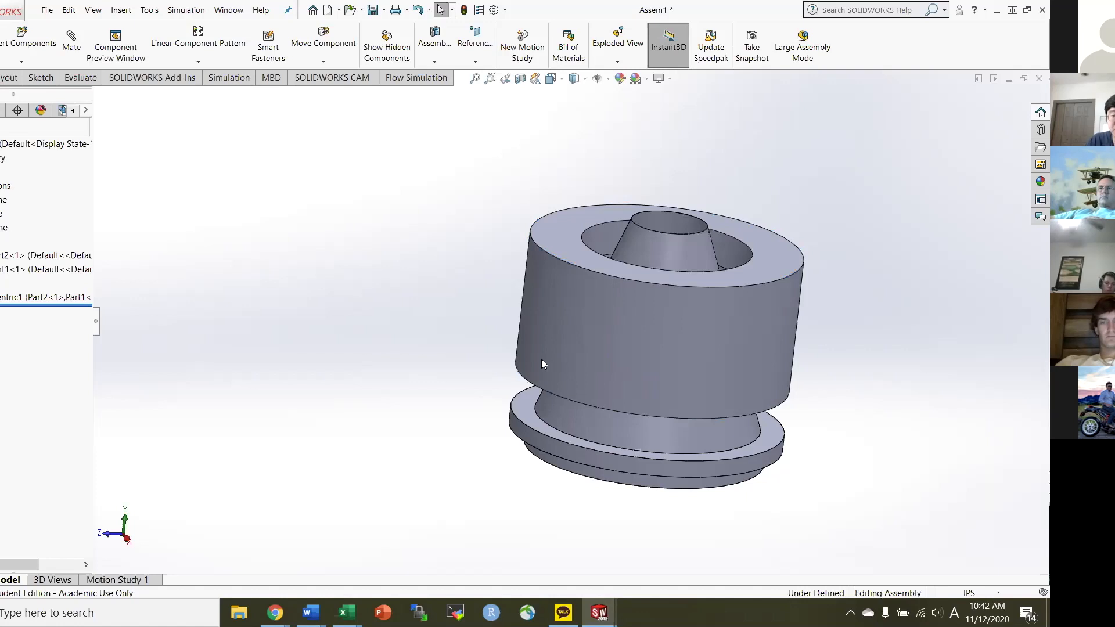
{"action": "middle_click_drag", "start_coordinate": [571, 410], "coordinate": [531, 454]}
{"action": "left_click", "coordinate": [538, 378]}
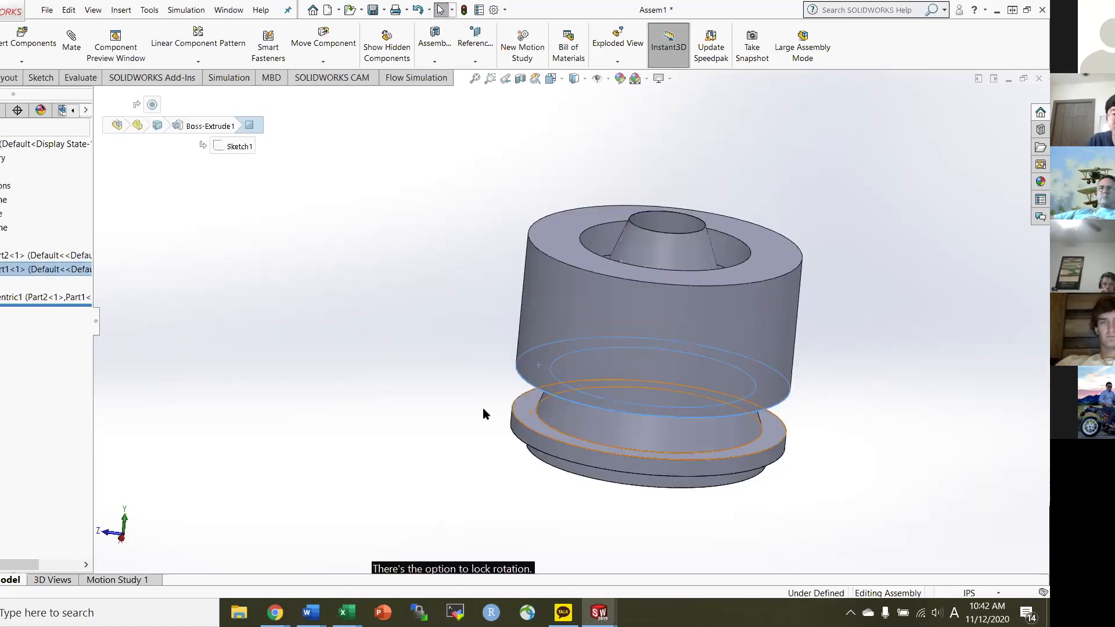
{"action": "left_click", "coordinate": [410, 401]}
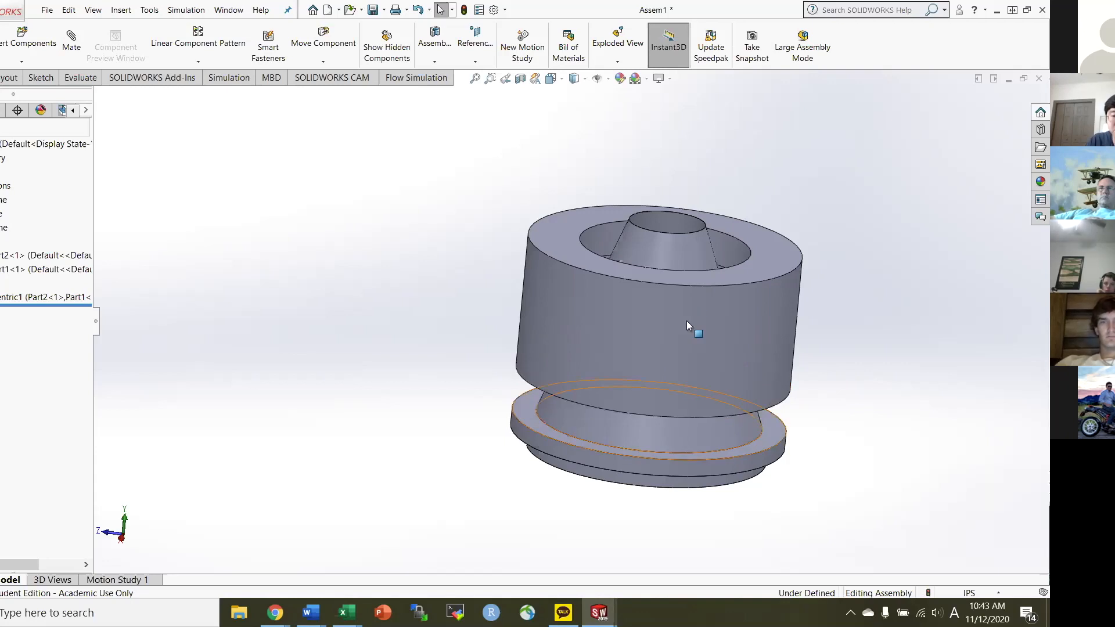
Add a coincident mate between the ring's bottom face and the upper face of the cone's flange.
{"action": "left_click", "coordinate": [679, 350]}
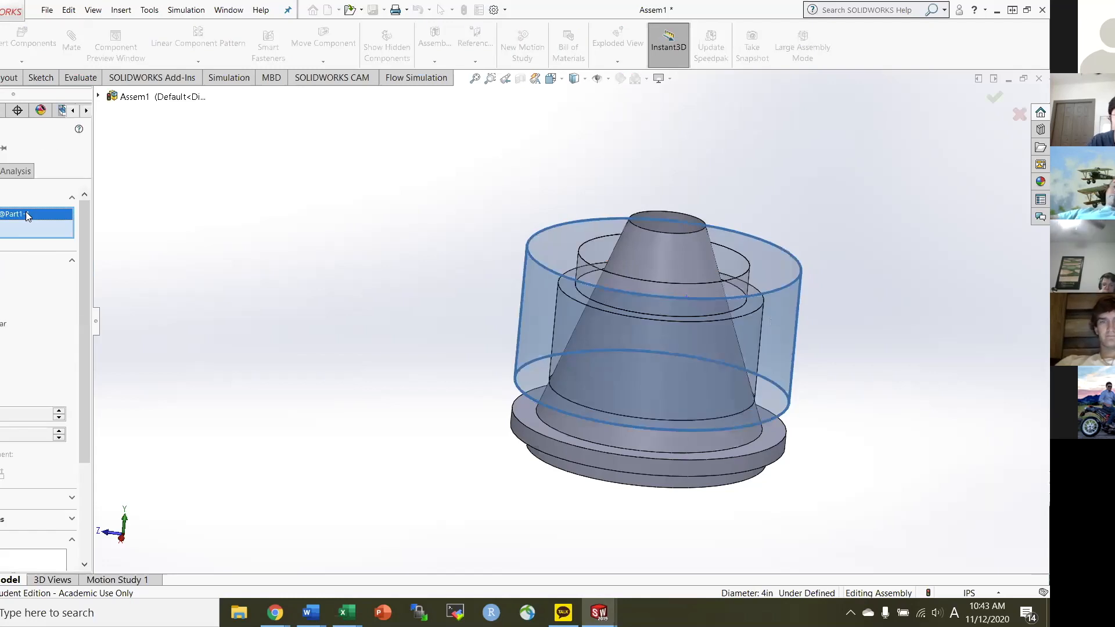
{"action": "key", "text": "Delete"}
{"action": "middle_click_drag", "start_coordinate": [684, 353], "coordinate": [693, 272]}
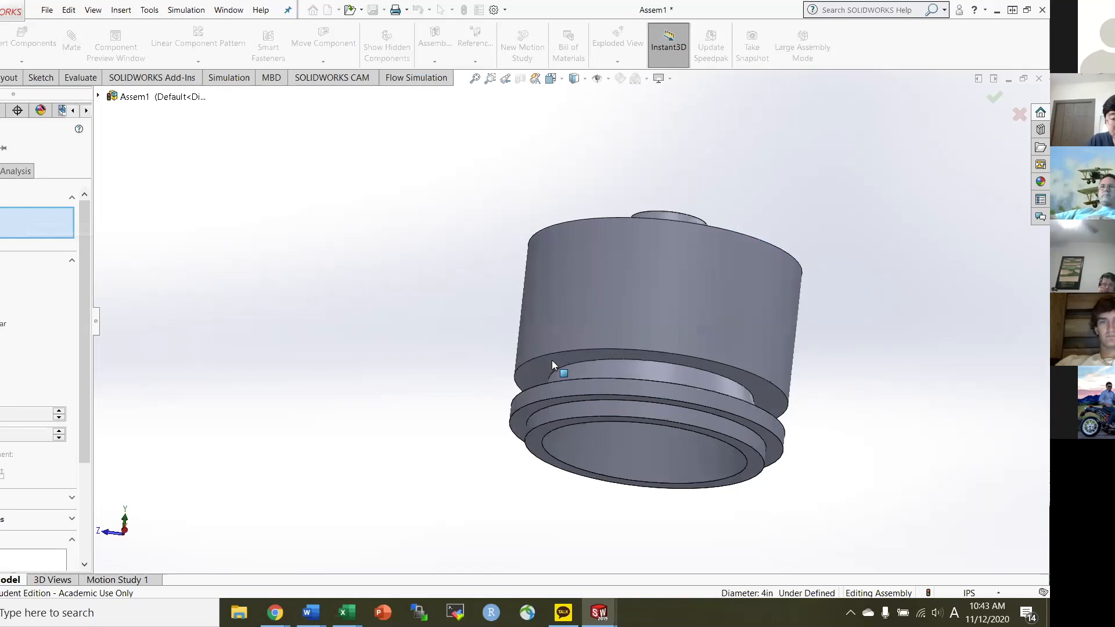
{"action": "left_click", "coordinate": [575, 457]}
{"action": "middle_click_drag", "start_coordinate": [525, 407], "coordinate": [525, 416]}
{"action": "left_click", "coordinate": [524, 411]}
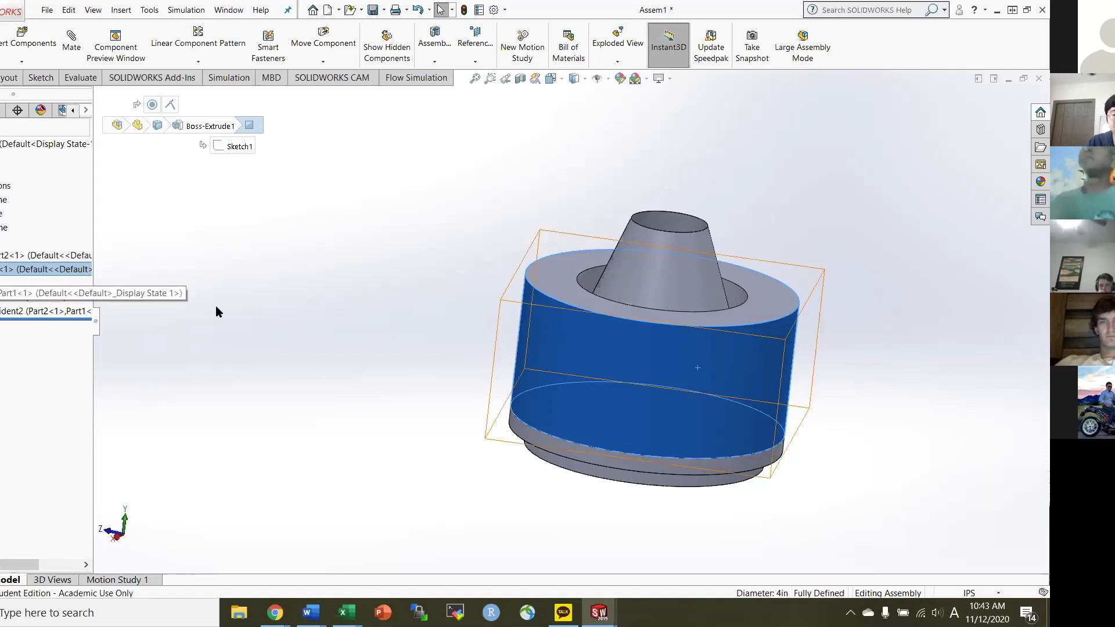
Suppress the coincident mate and slide the ring up off the flange.
{"action": "left_click", "coordinate": [30, 312]}
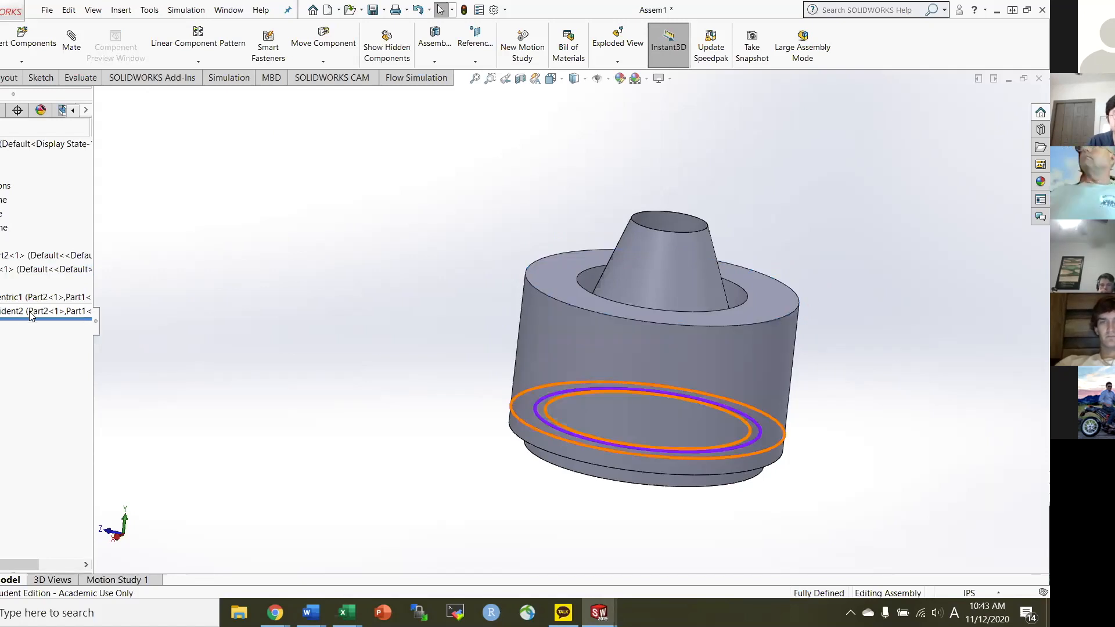
{"action": "right_click", "coordinate": [30, 314]}
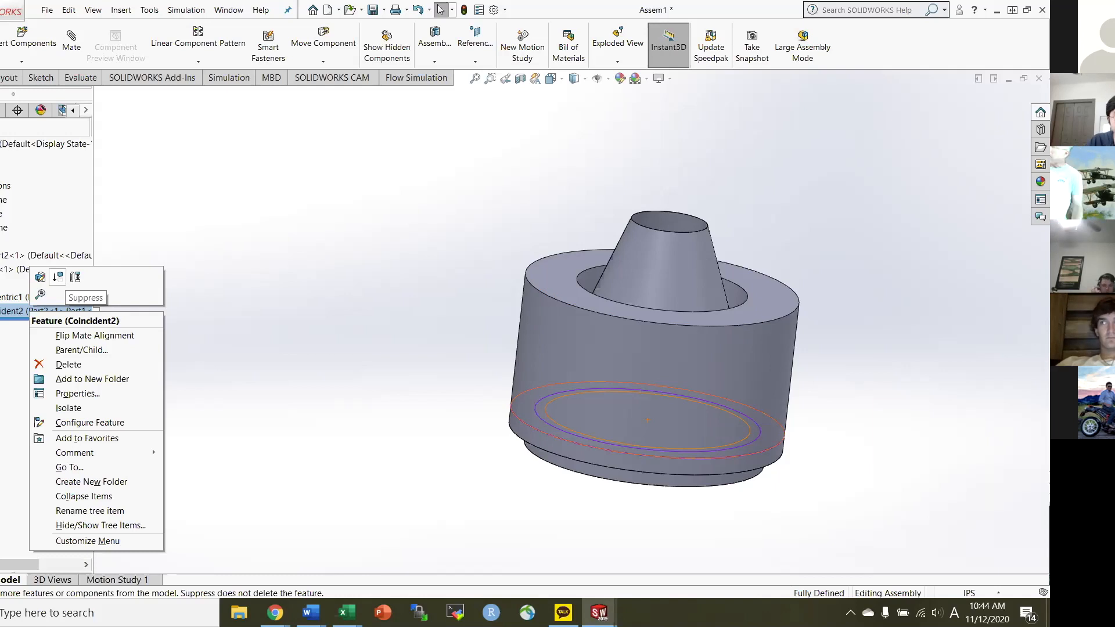
{"action": "left_click", "coordinate": [58, 279]}
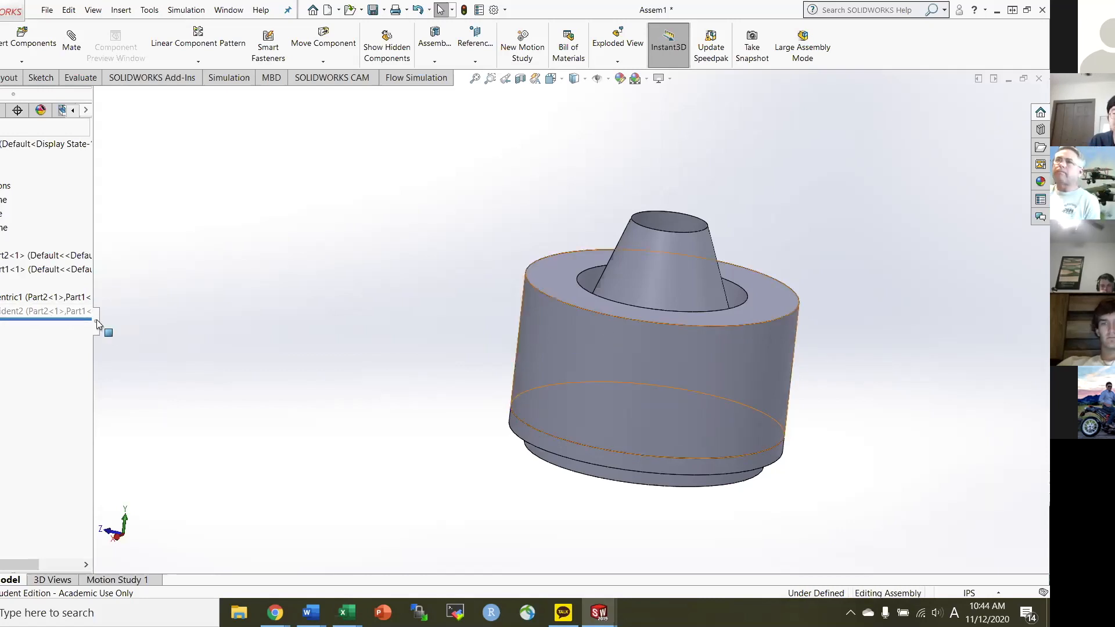
{"action": "left_click_drag", "start_coordinate": [777, 296], "coordinate": [791, 194]}
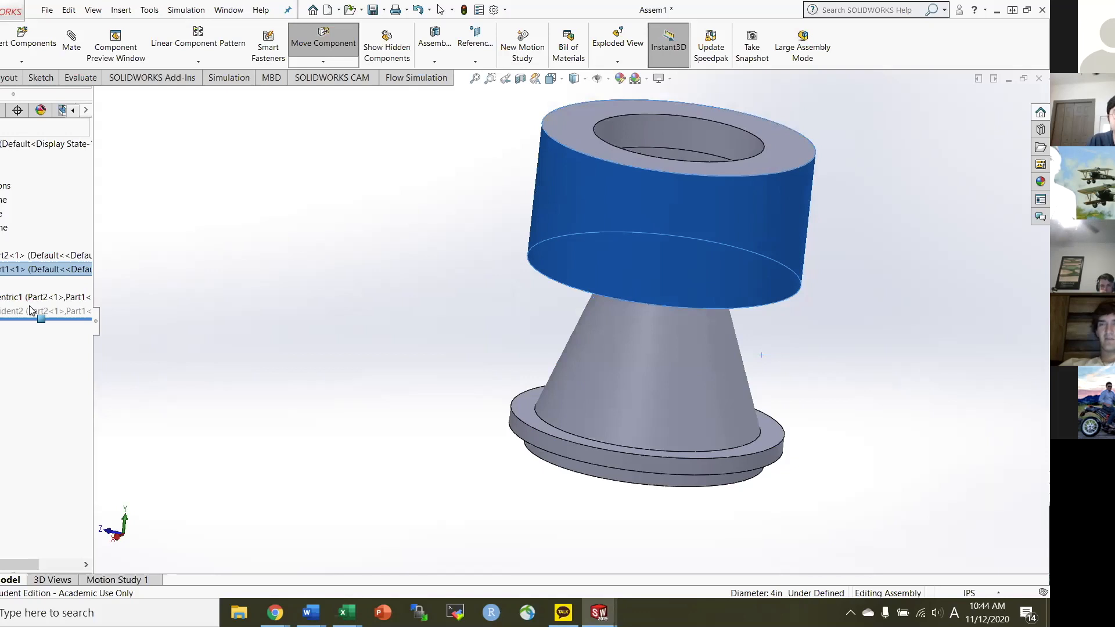
Unsuppress the coincident mate, open its definition for review, and close it.
{"action": "right_click", "coordinate": [65, 313]}
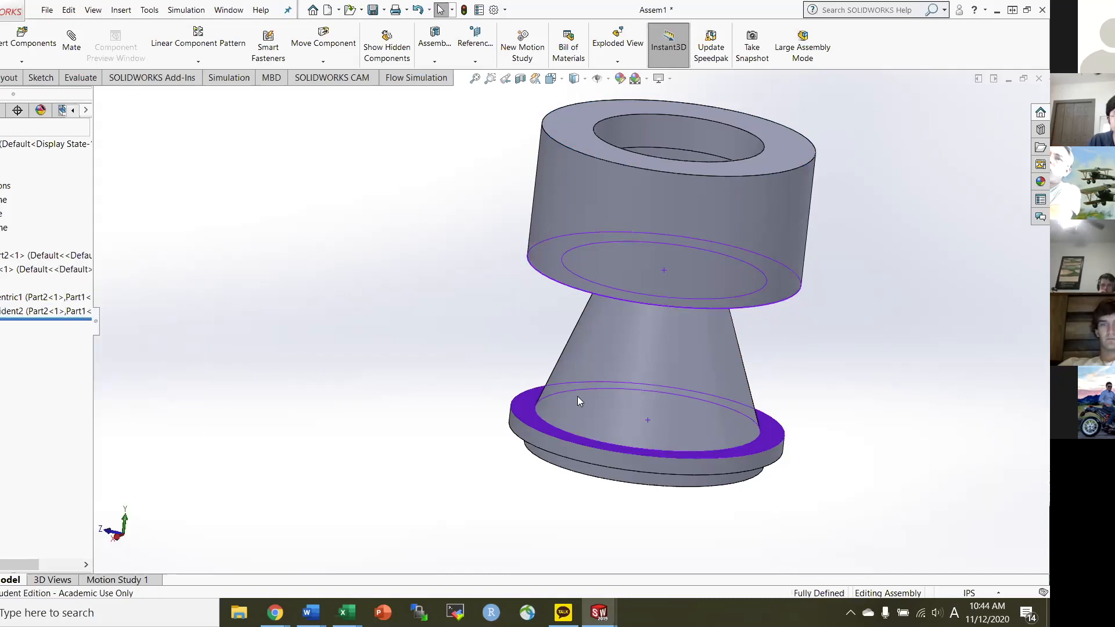
{"action": "left_click", "coordinate": [41, 319]}
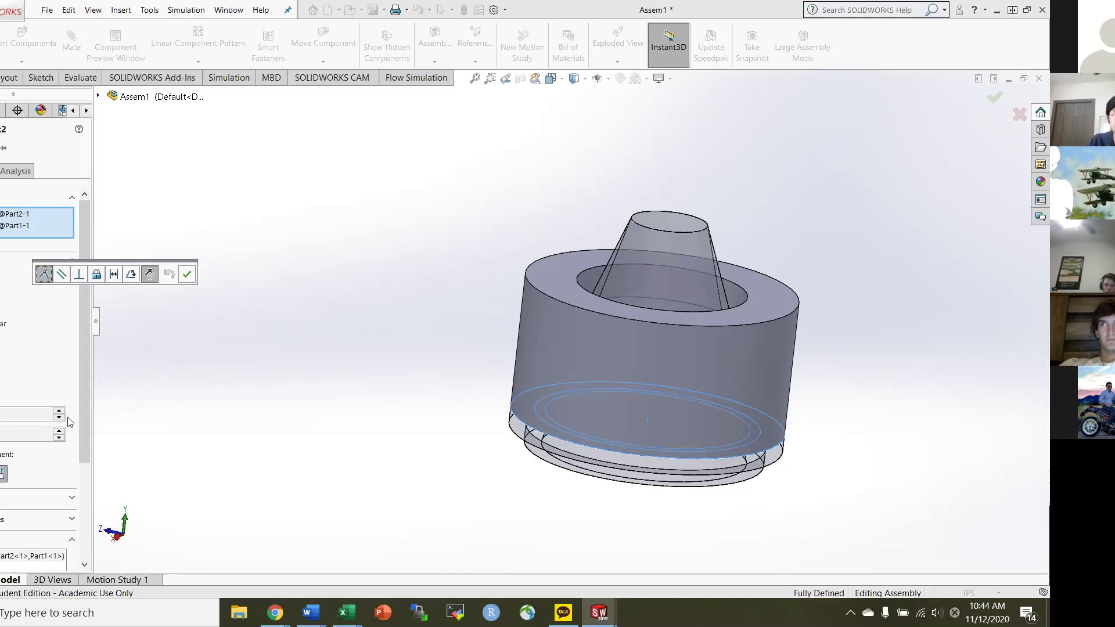
{"action": "left_click", "coordinate": [0, 148]}
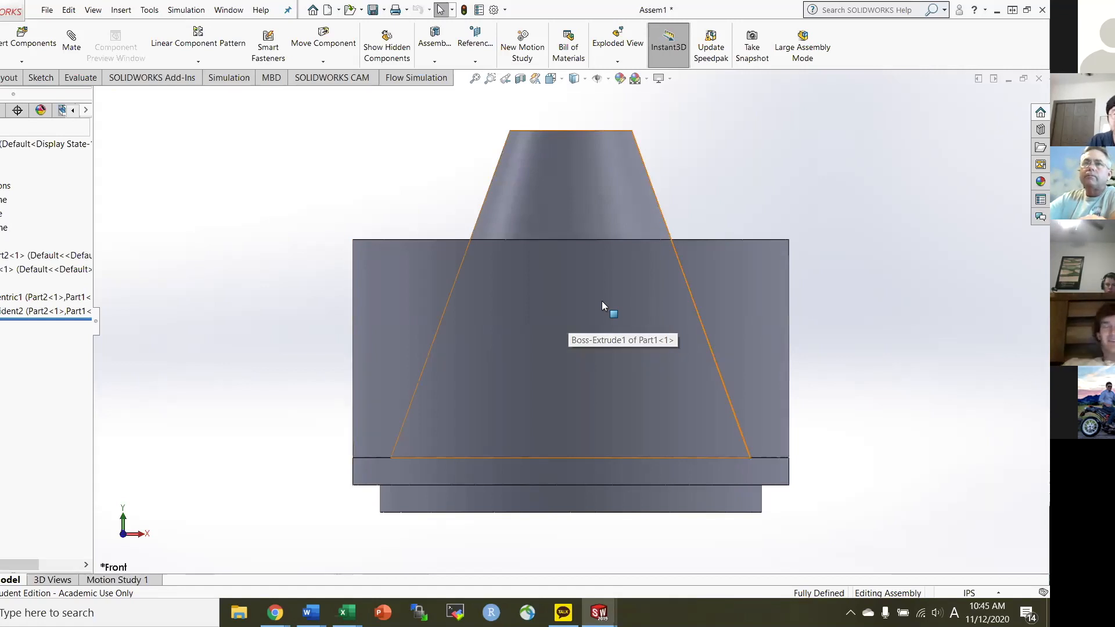
Examine the mated parts' internal edges in wireframe with the cone's sloped face selected, and view the whole assembly at an angle.
{"action": "left_click", "coordinate": [581, 81]}
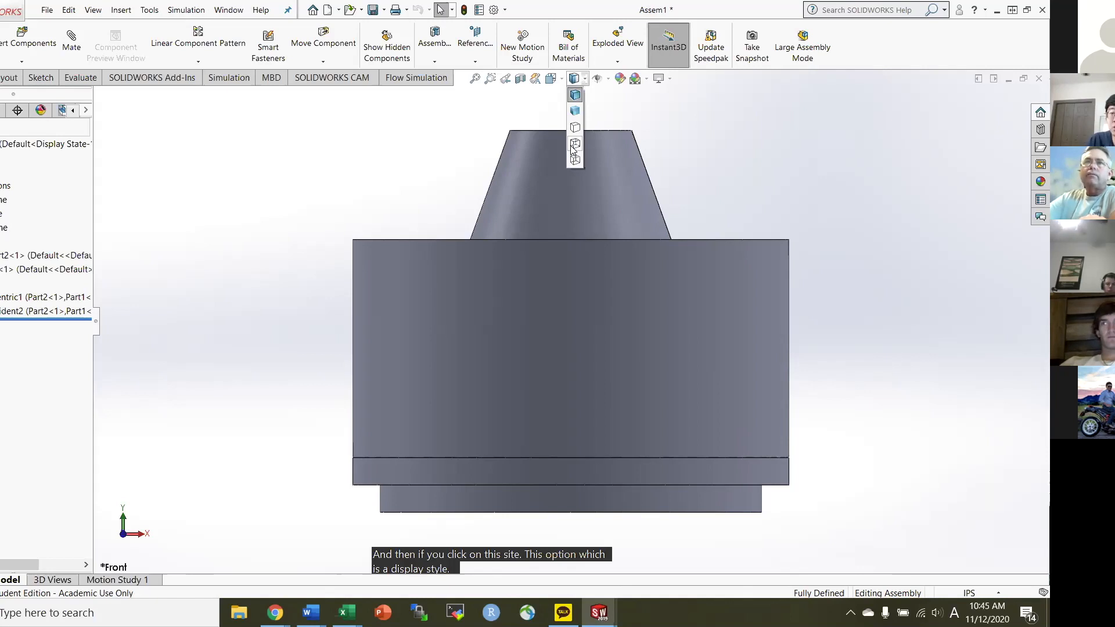
{"action": "left_click", "coordinate": [575, 160]}
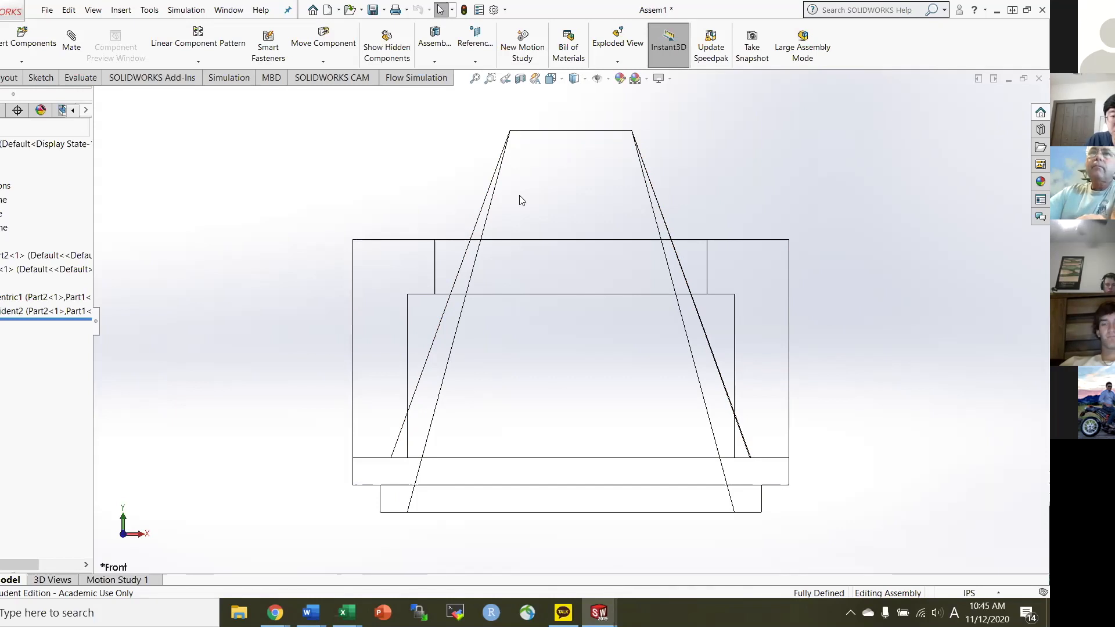
{"action": "left_click", "coordinate": [504, 175]}
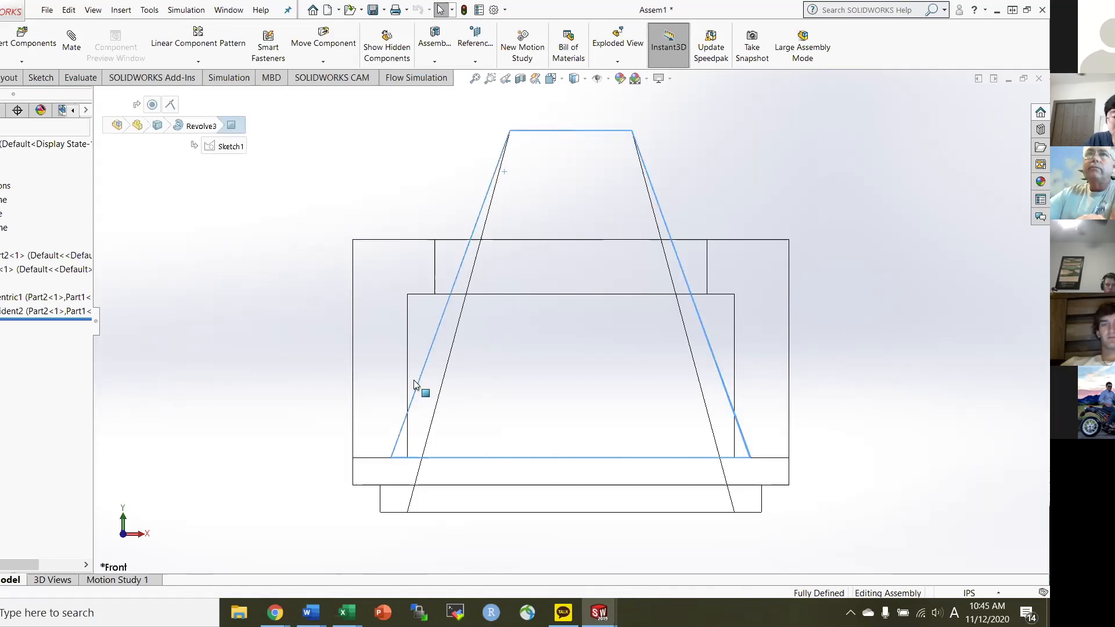
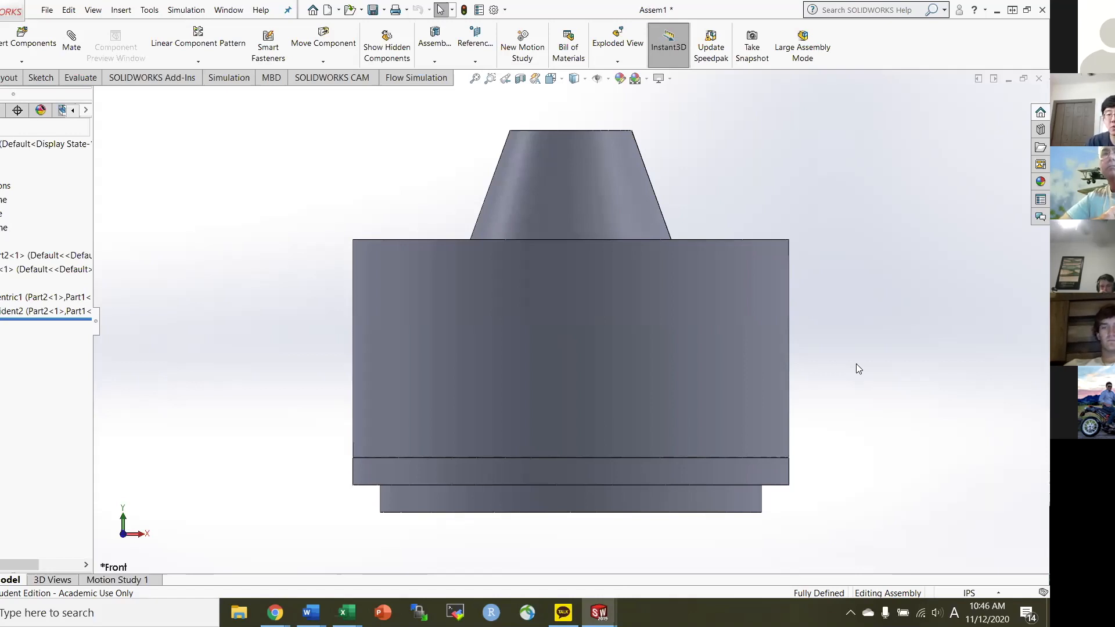
{"action": "key", "text": "ctrl+7"}
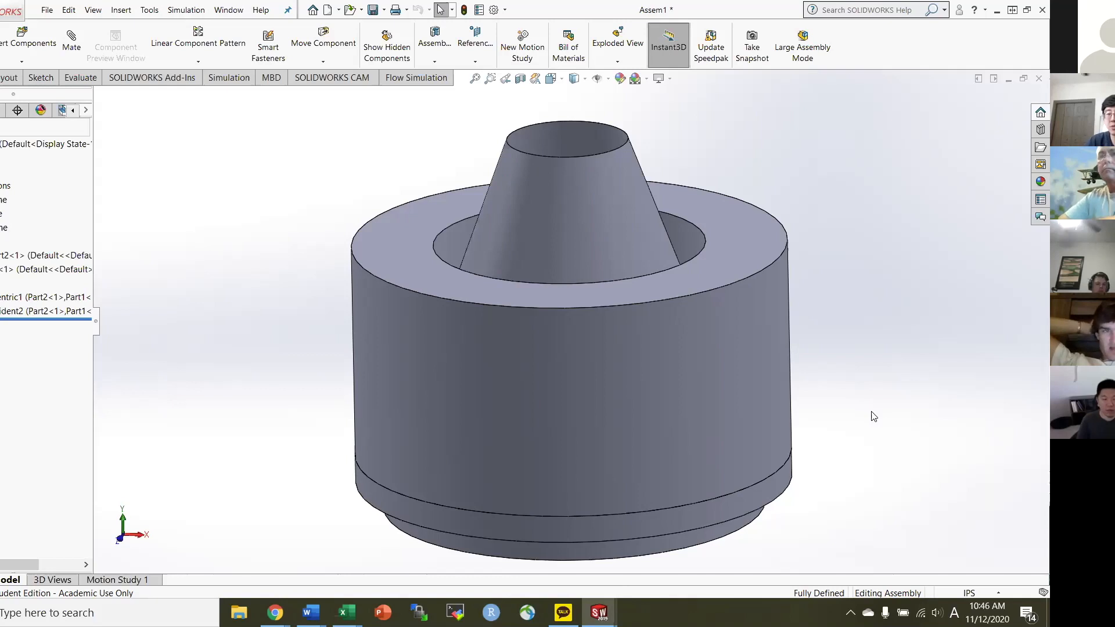
{"action": "key", "text": "f"}
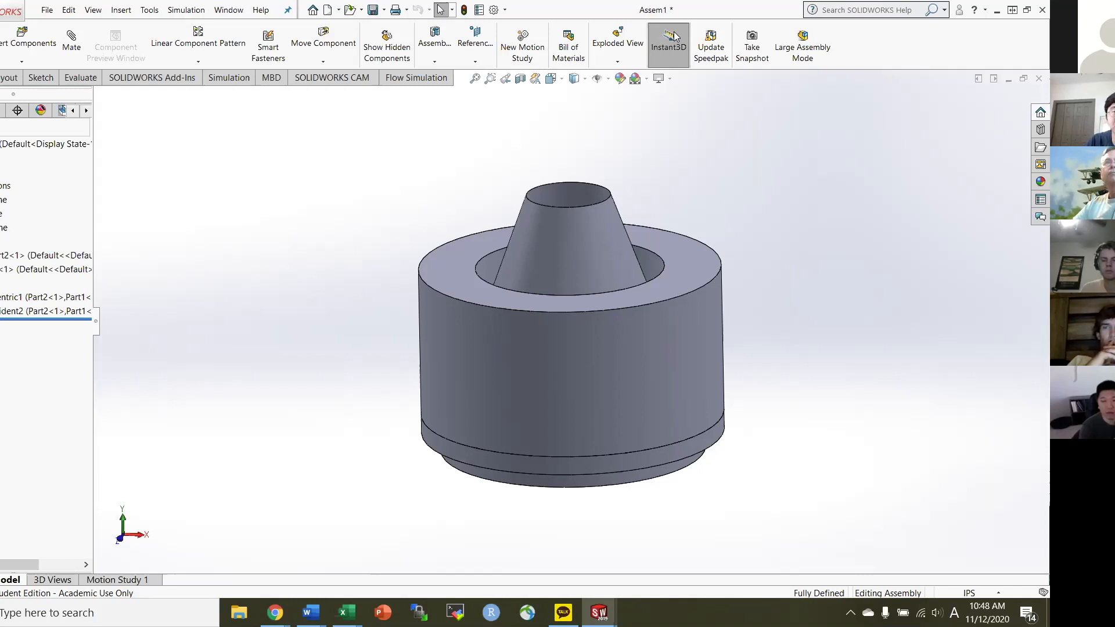
Review the available export file formats, including STL, and save the assembly as Assem1 in the Assembly format in New folder (2).
{"action": "left_click", "coordinate": [373, 10]}
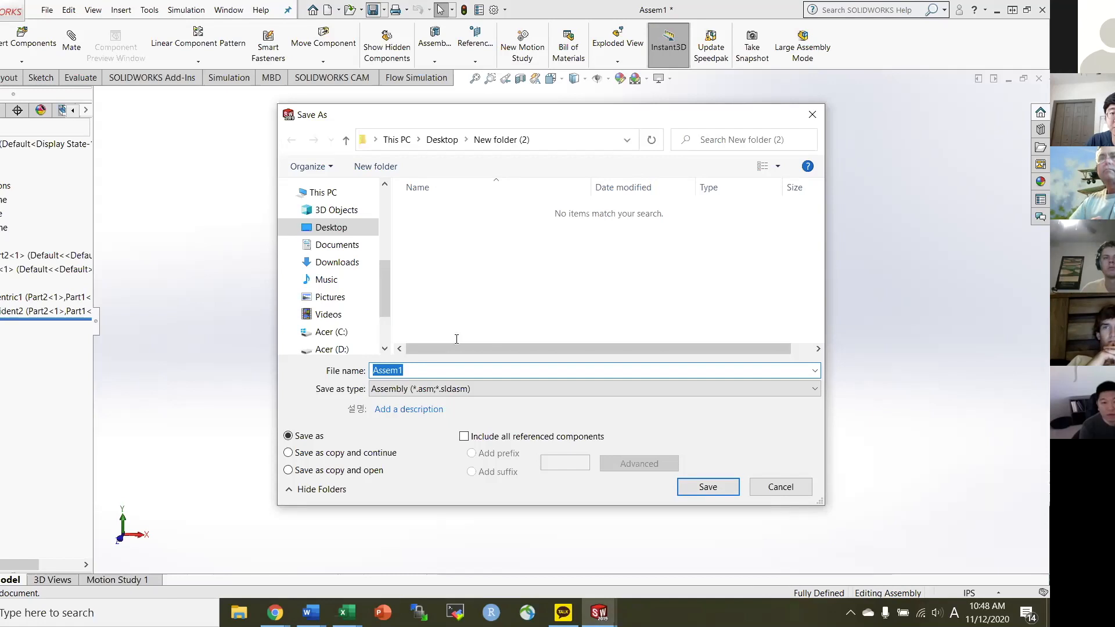
{"action": "left_click", "coordinate": [458, 390]}
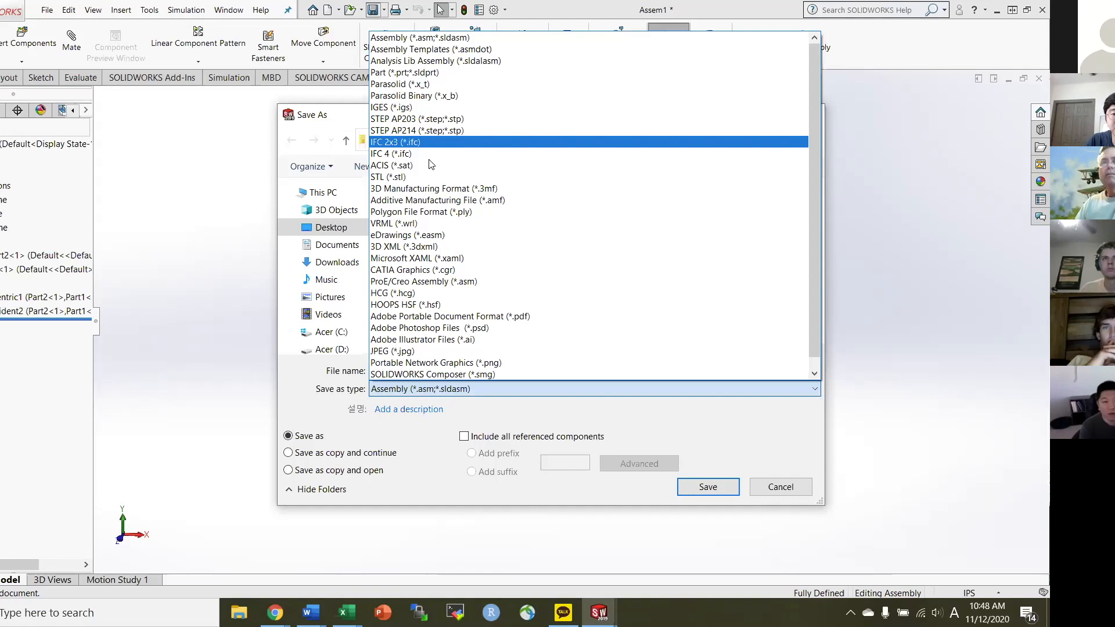
{"action": "scroll", "coordinate": [443, 374], "scroll_direction": "down", "scroll_amount": 1}
{"action": "scroll", "coordinate": [451, 336], "scroll_direction": "up", "scroll_amount": 1}
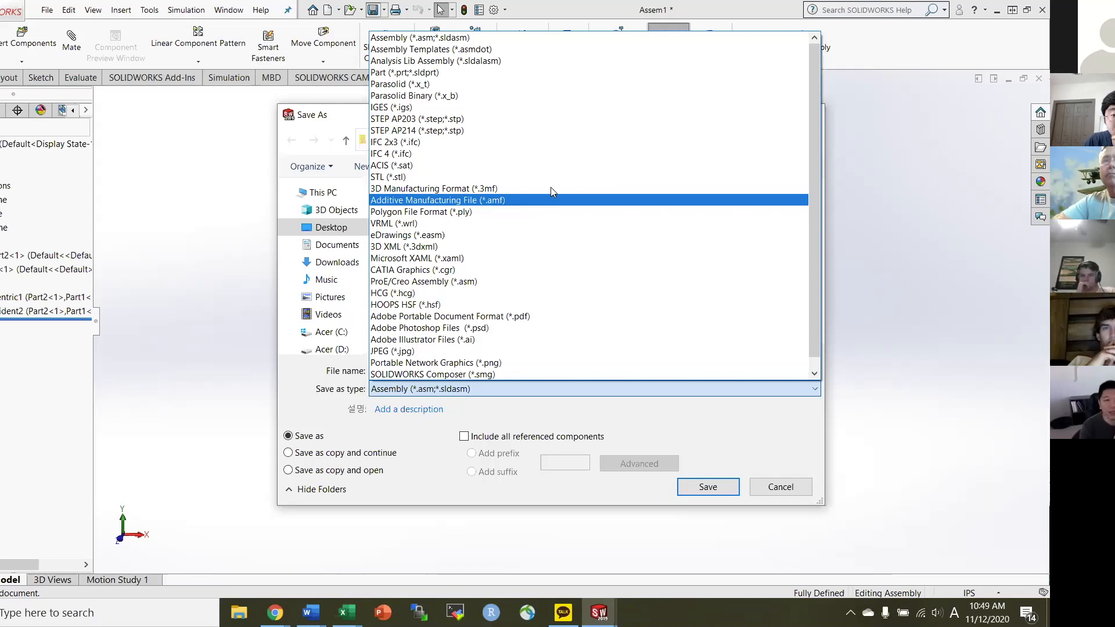
{"action": "scroll", "coordinate": [551, 187], "scroll_direction": "down", "scroll_amount": 1}
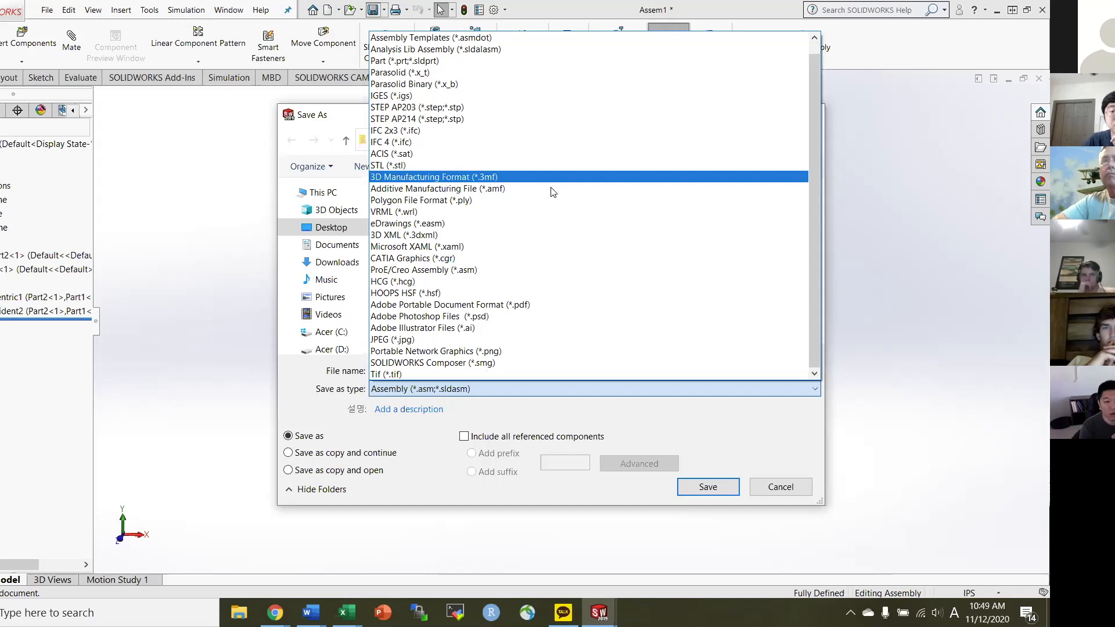
{"action": "scroll", "coordinate": [513, 182], "scroll_direction": "up", "scroll_amount": 1}
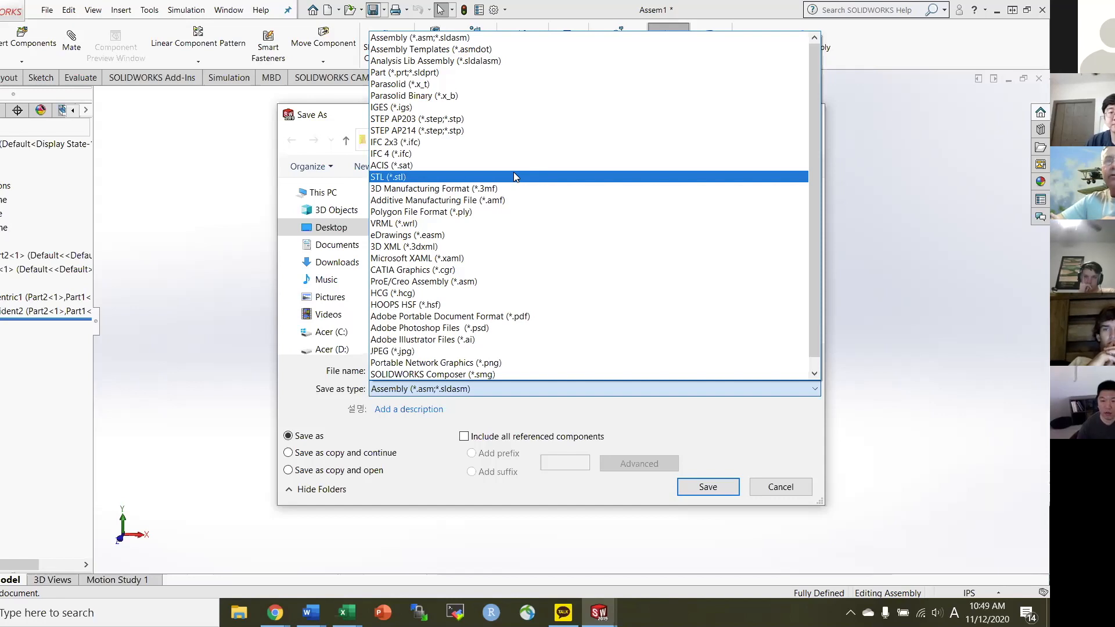
{"action": "left_click", "coordinate": [721, 491]}
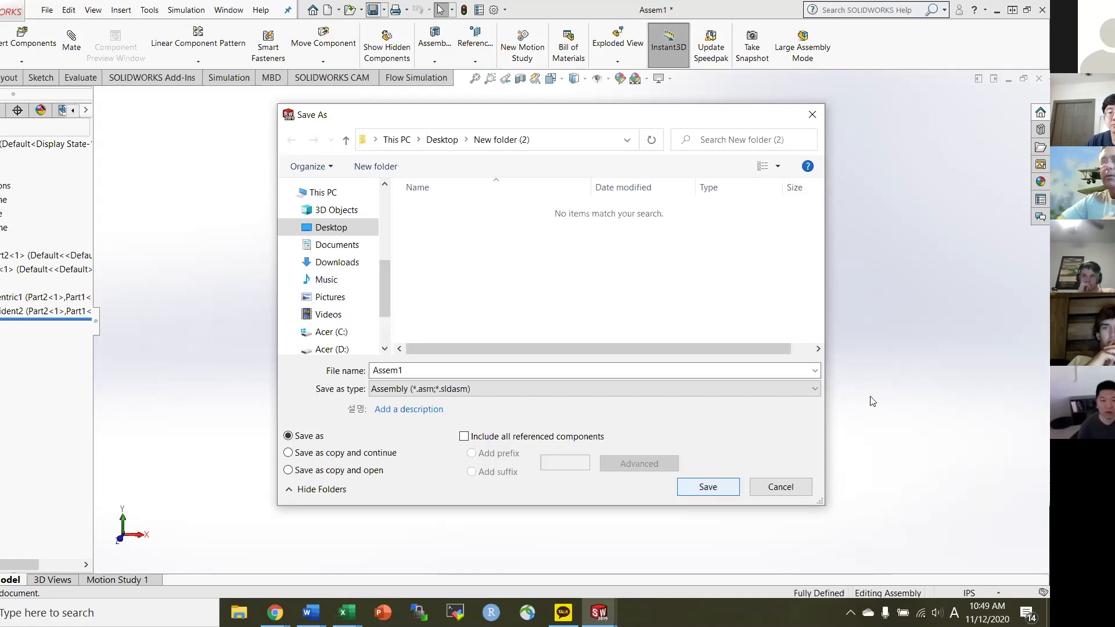
{"action": "key", "text": "Escape"}
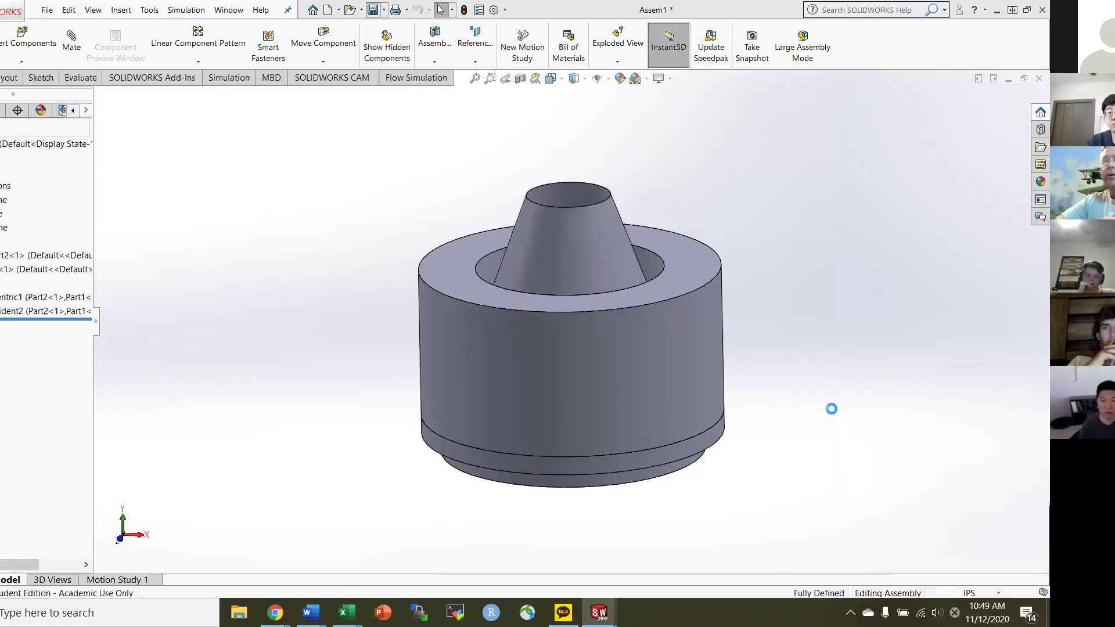
Create a new drawing on a standard A0 (ISO) sheet with the sheet format displayed.
{"action": "left_click", "coordinate": [335, 11]}
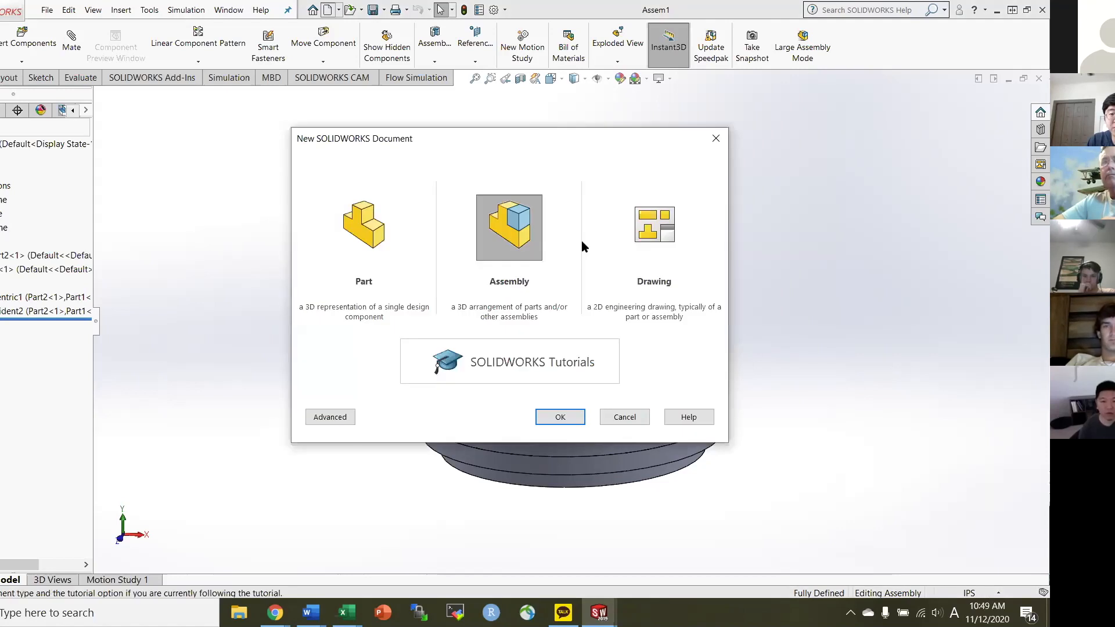
{"action": "left_click", "coordinate": [654, 230]}
{"action": "left_click", "coordinate": [569, 419]}
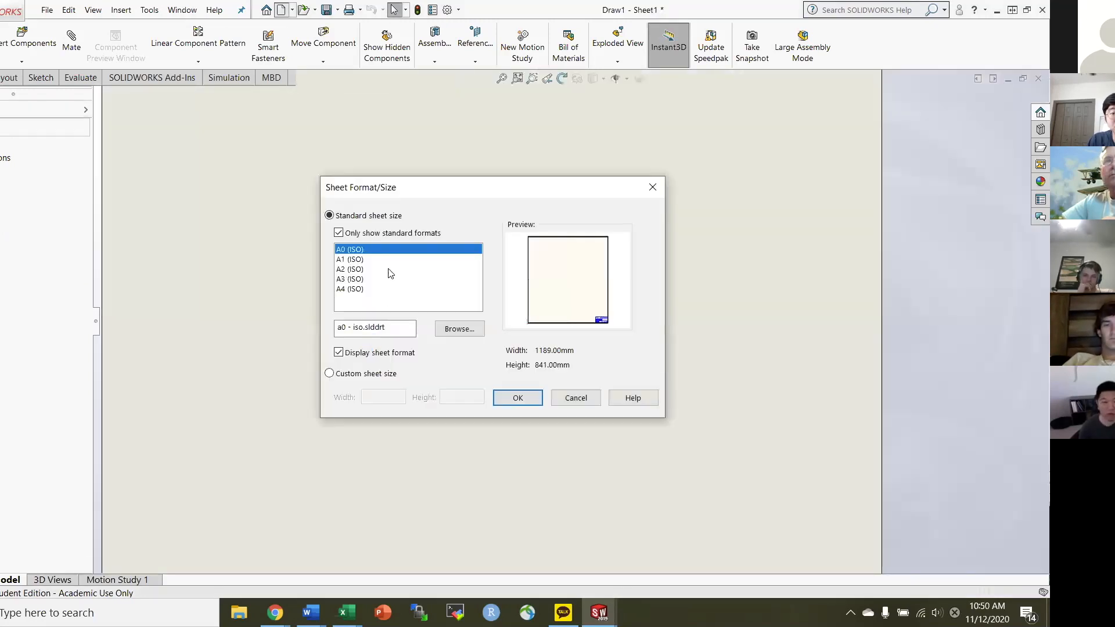
{"action": "left_click", "coordinate": [515, 401]}
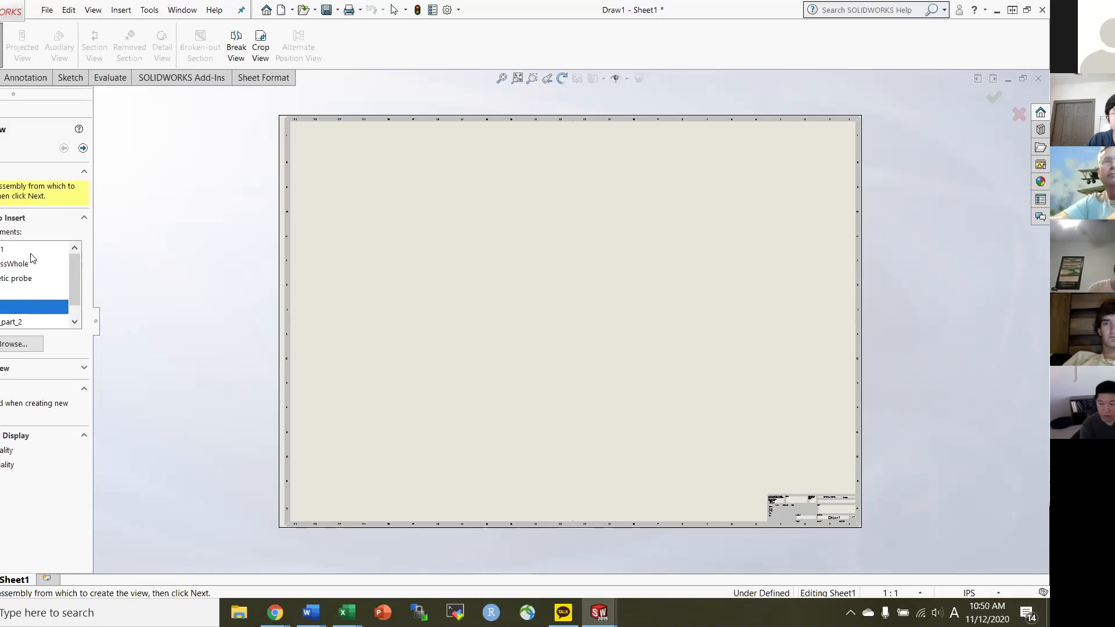
Choose Assem1 as the model for the drawing and place its front view in the upper-left area of the sheet.
{"action": "left_click", "coordinate": [2, 280]}
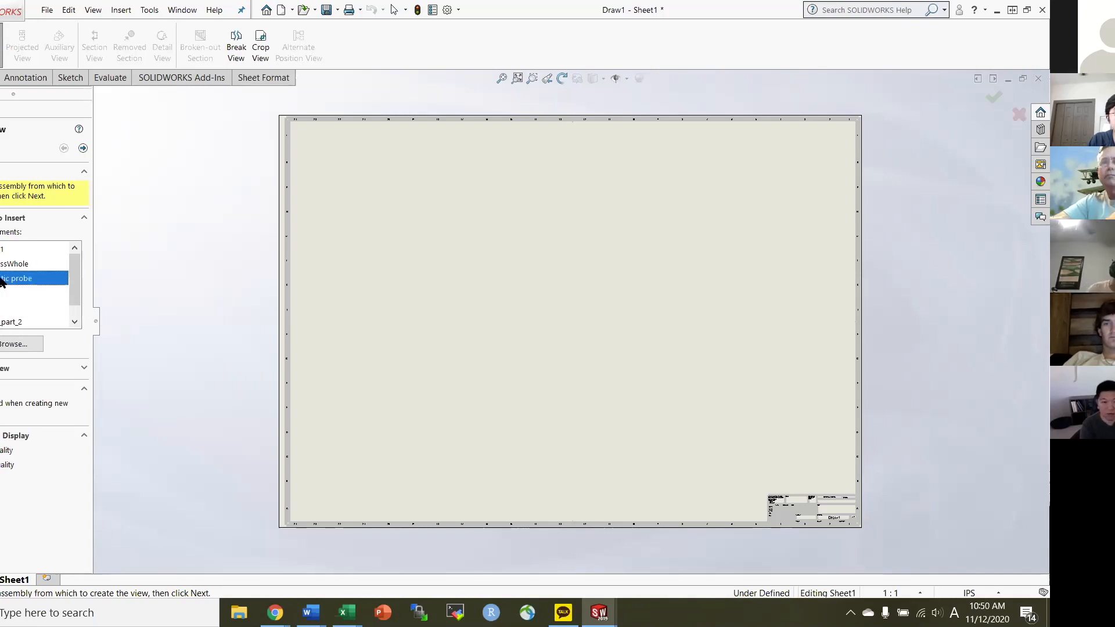
{"action": "left_click", "coordinate": [373, 237]}
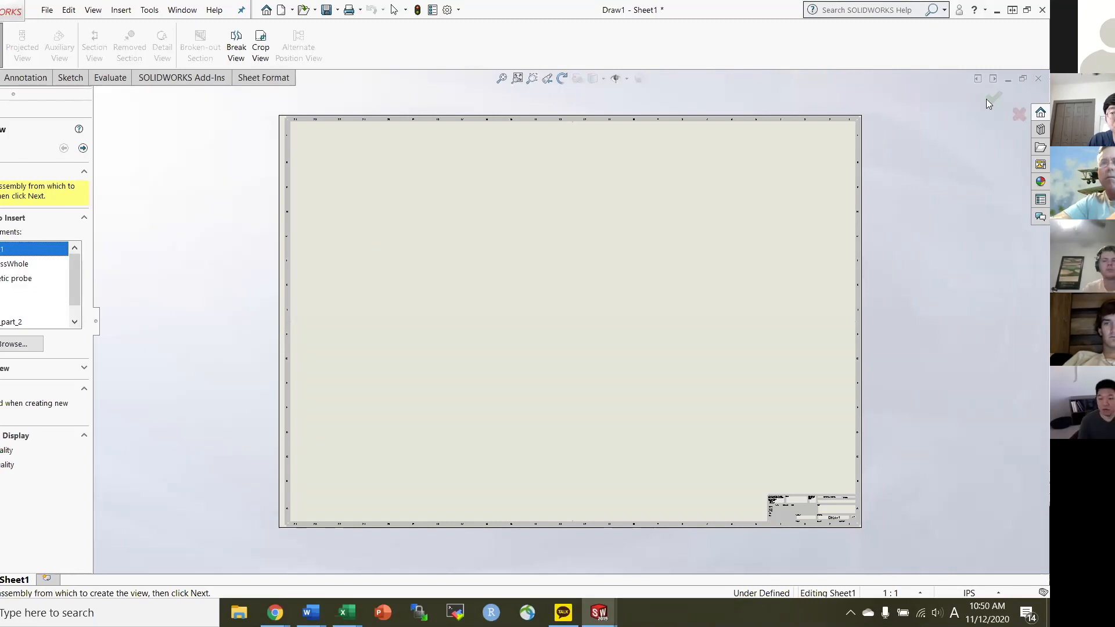
{"action": "double_click", "coordinate": [1, 252]}
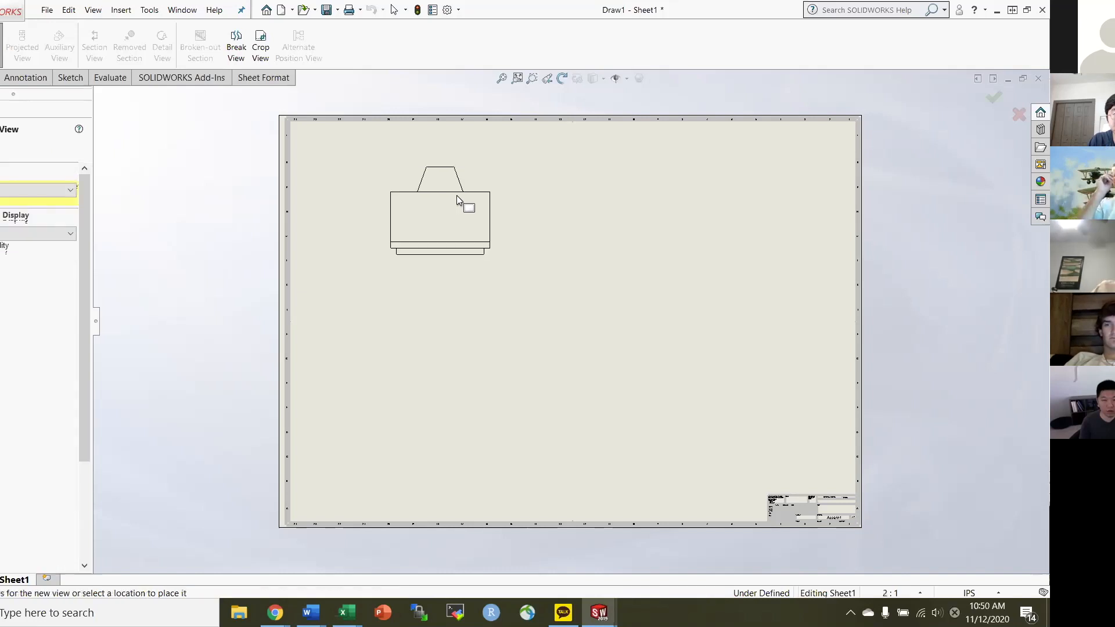
{"action": "left_click", "coordinate": [449, 231]}
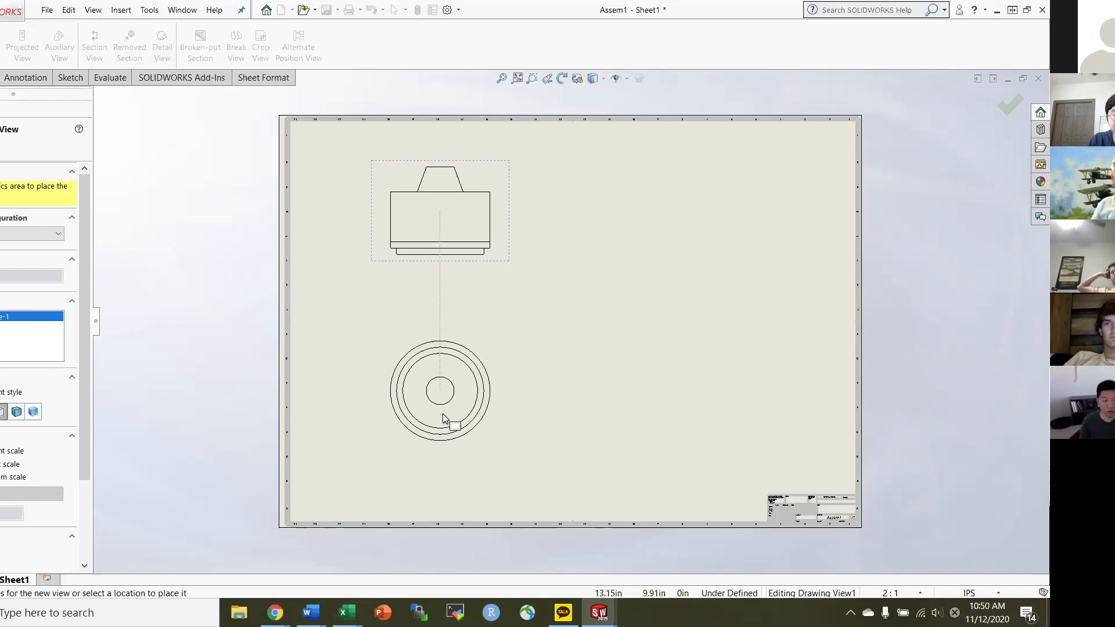
Place projected views below and to the right of the front view, plus an isometric view diagonally above it, and finish the projection.
{"action": "left_click", "coordinate": [443, 417]}
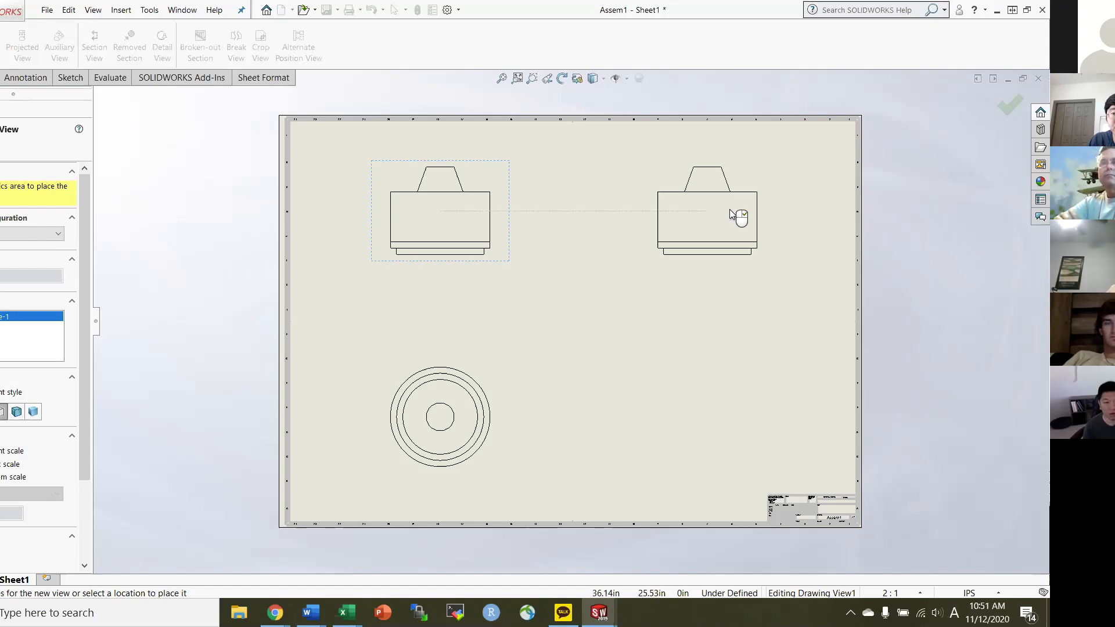
{"action": "left_click", "coordinate": [730, 215]}
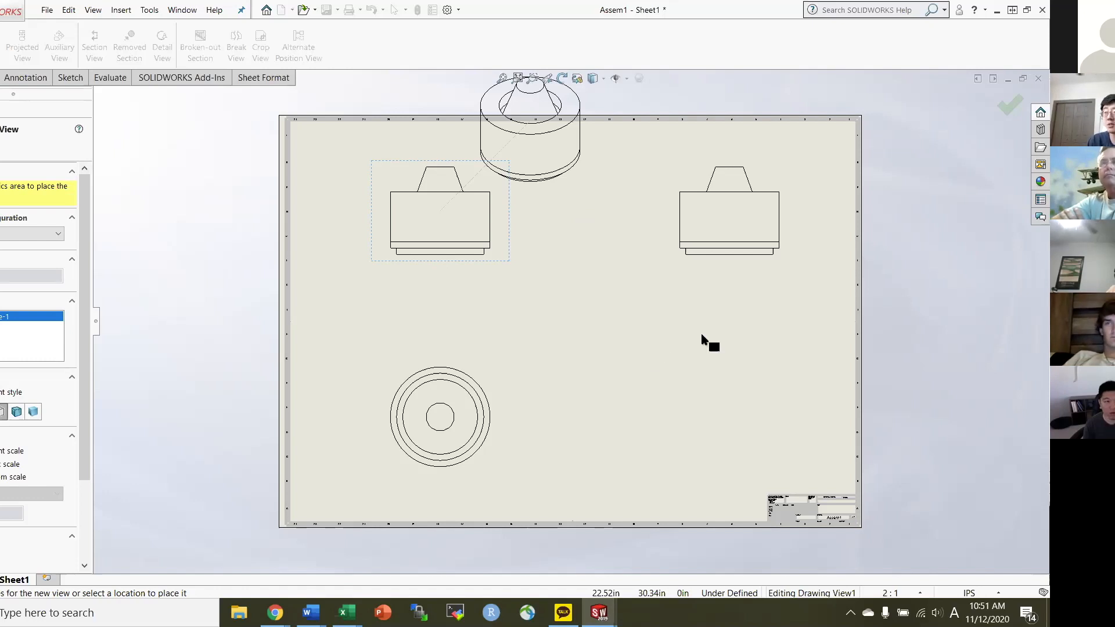
{"action": "key", "text": "Escape"}
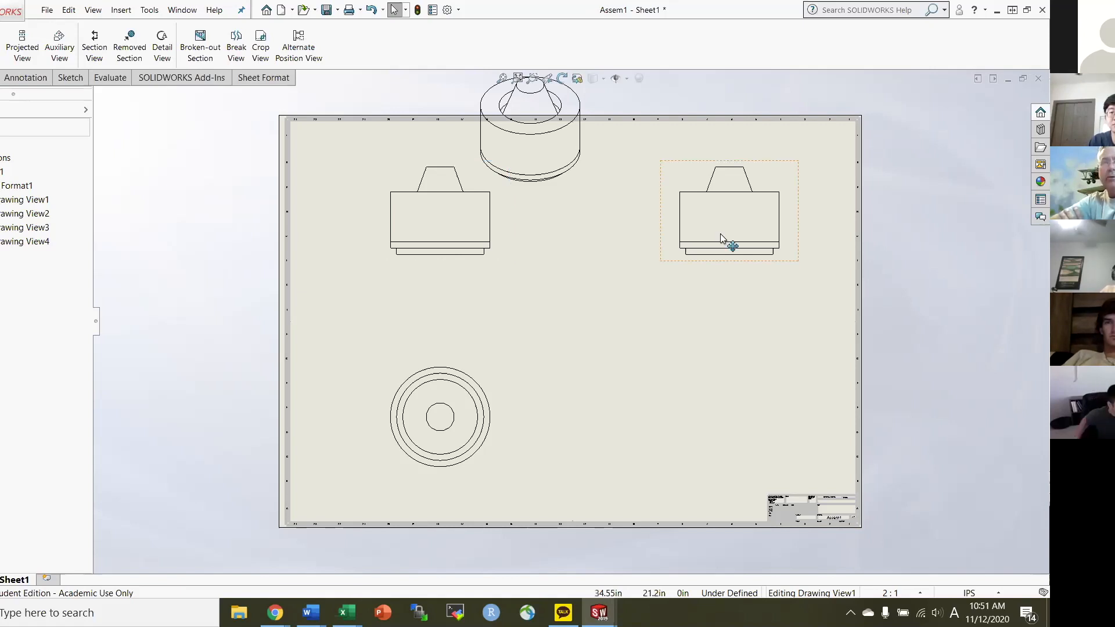
{"action": "left_click", "coordinate": [438, 229]}
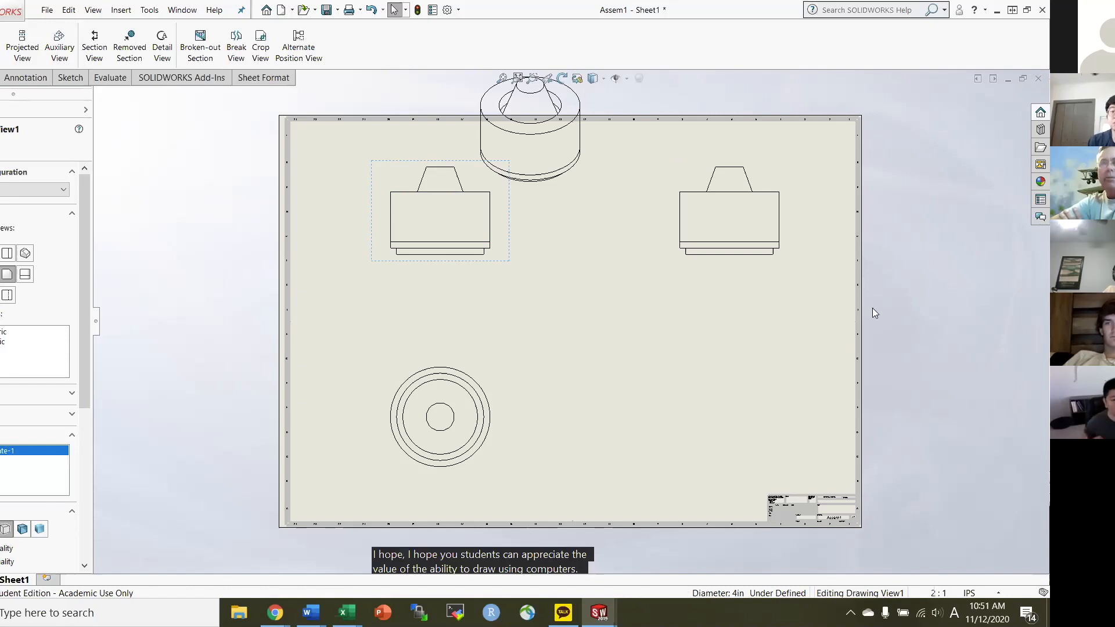
{"action": "left_click", "coordinate": [873, 286]}
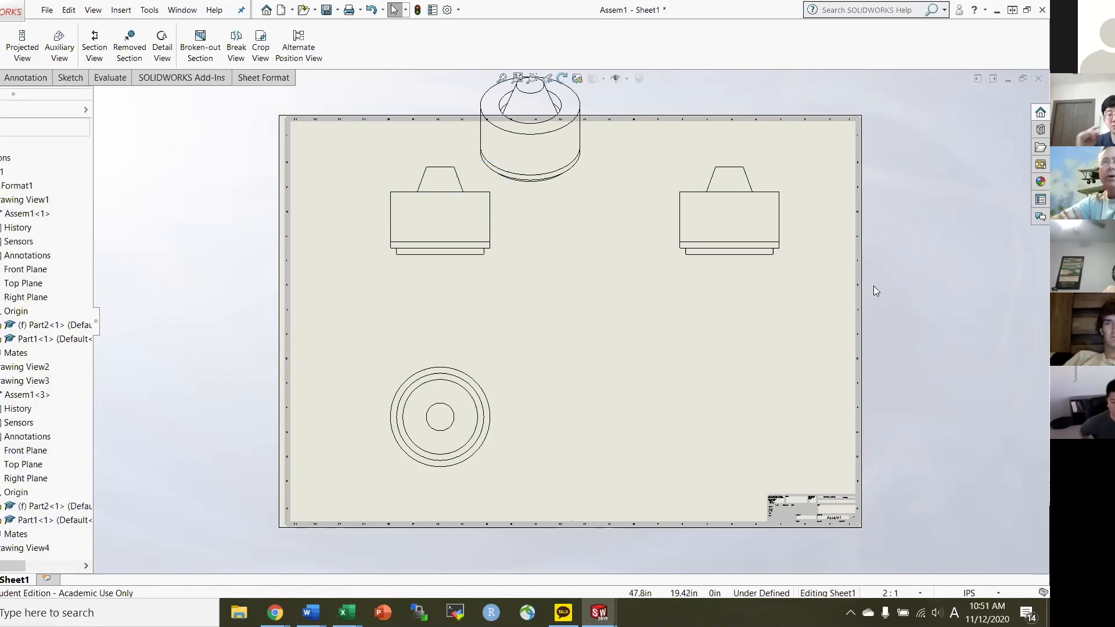